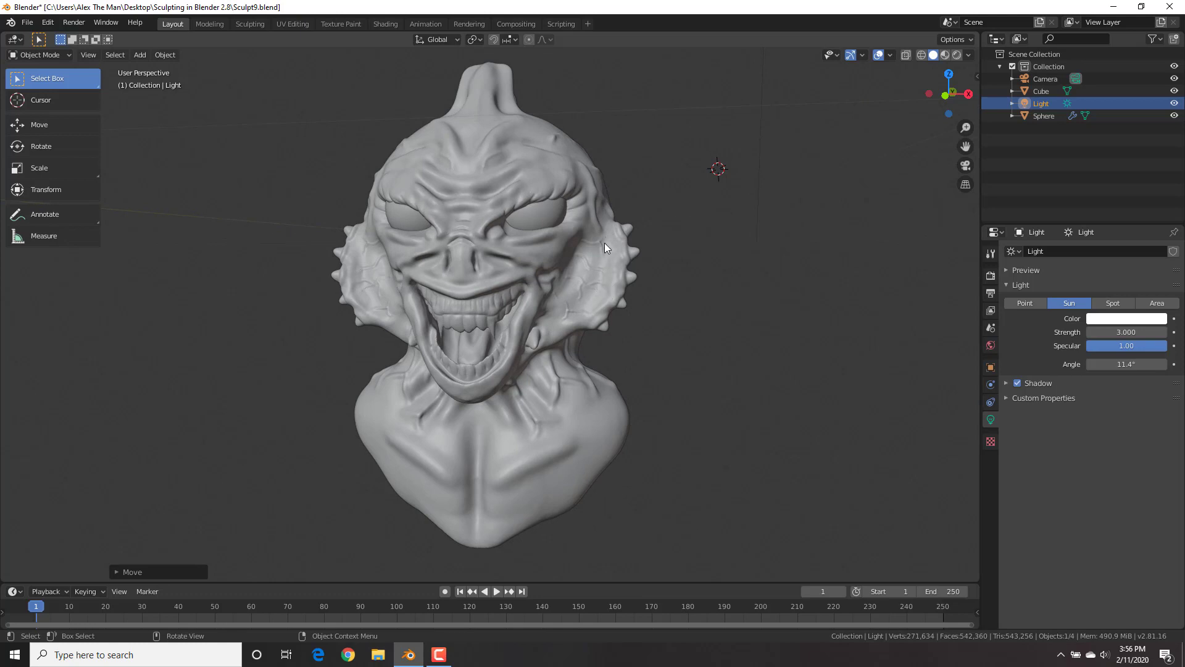
Start a new General file, discarding the unsaved changes to Sculpt9.
middle_click_drag(604, 244, 597, 312)
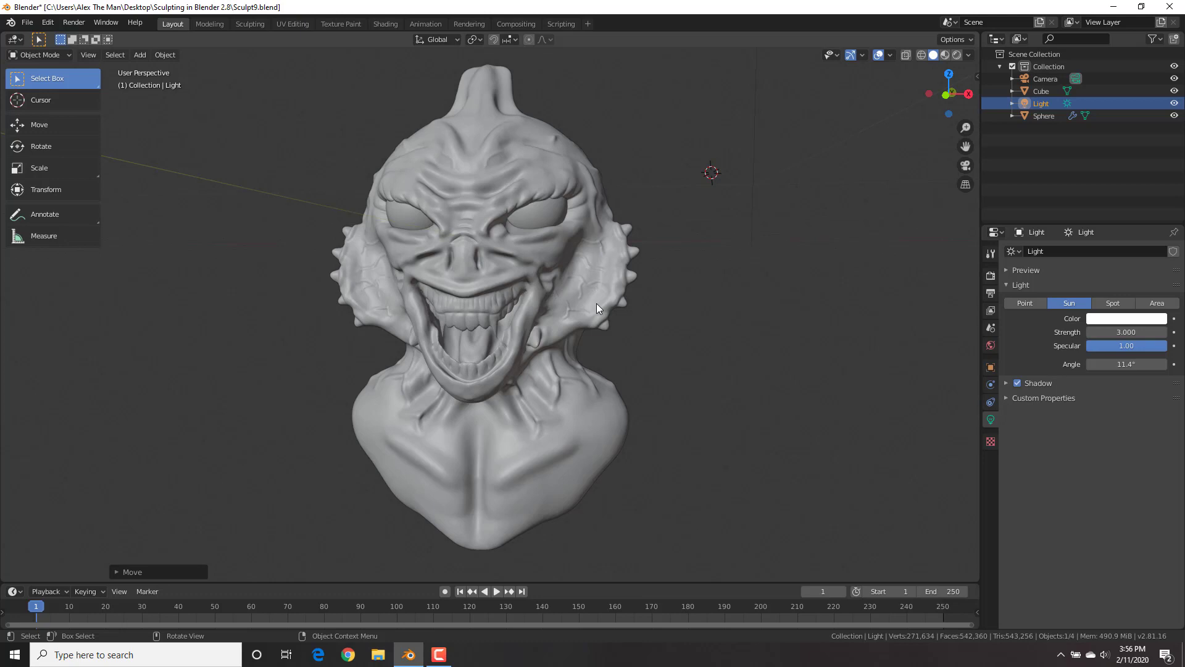
left_click(28, 23)
mouse_move(46, 38)
left_click(161, 35)
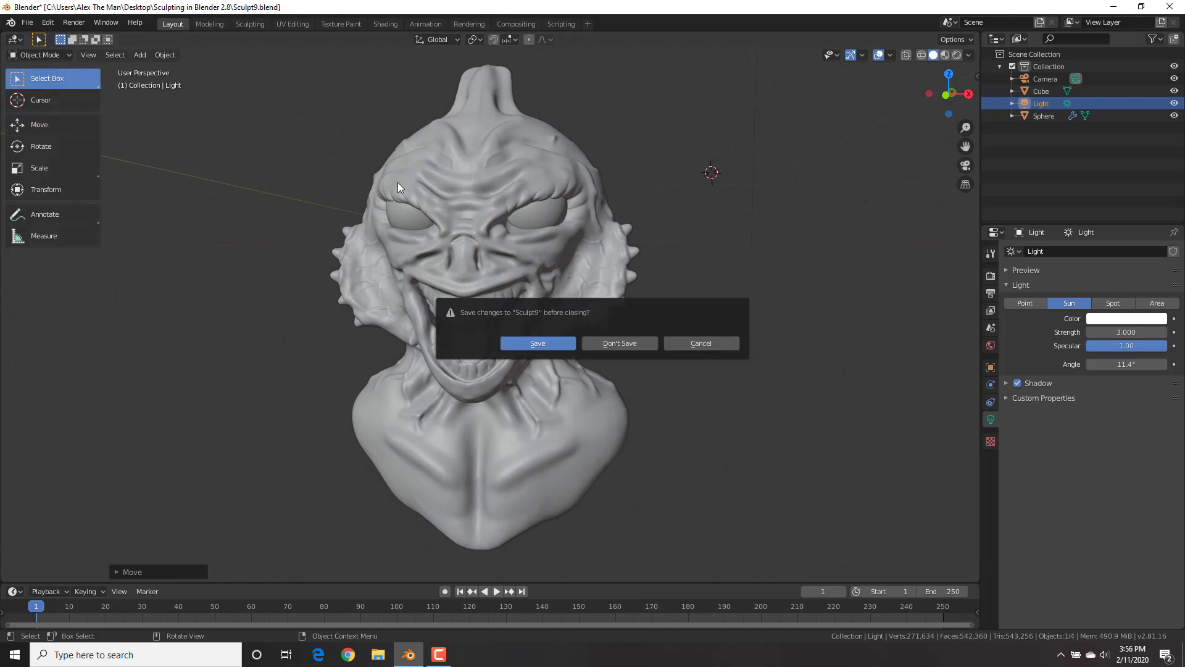
left_click(619, 344)
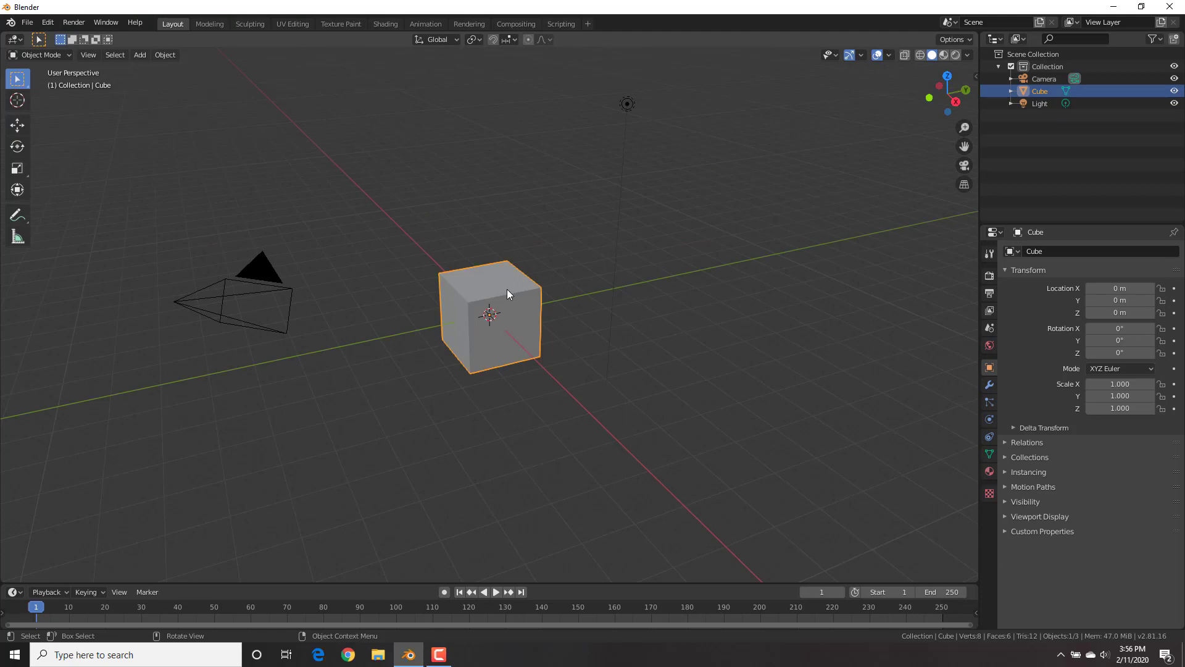
Add a Subdivision Surface modifier to the default cube, set its viewport subdivisions to 2 and apply it.
mouse_move(509, 294)
middle_mouse_down()
mouse_move(509, 279)
mouse_move(510, 299)
middle_mouse_up()
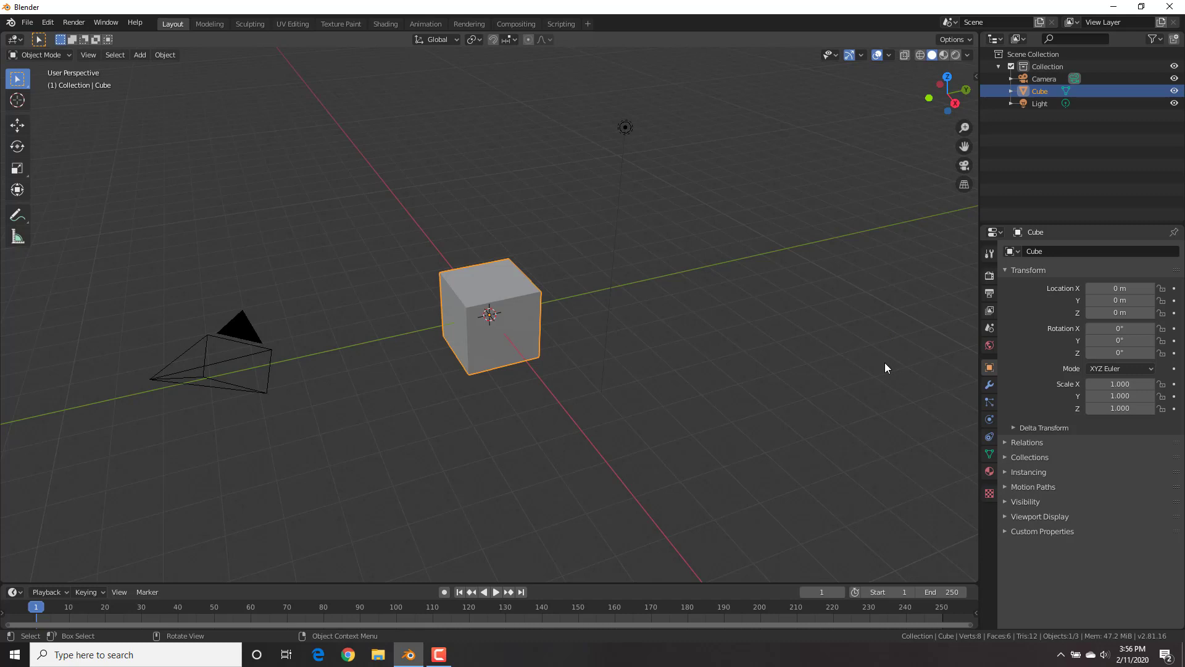
left_click(989, 385)
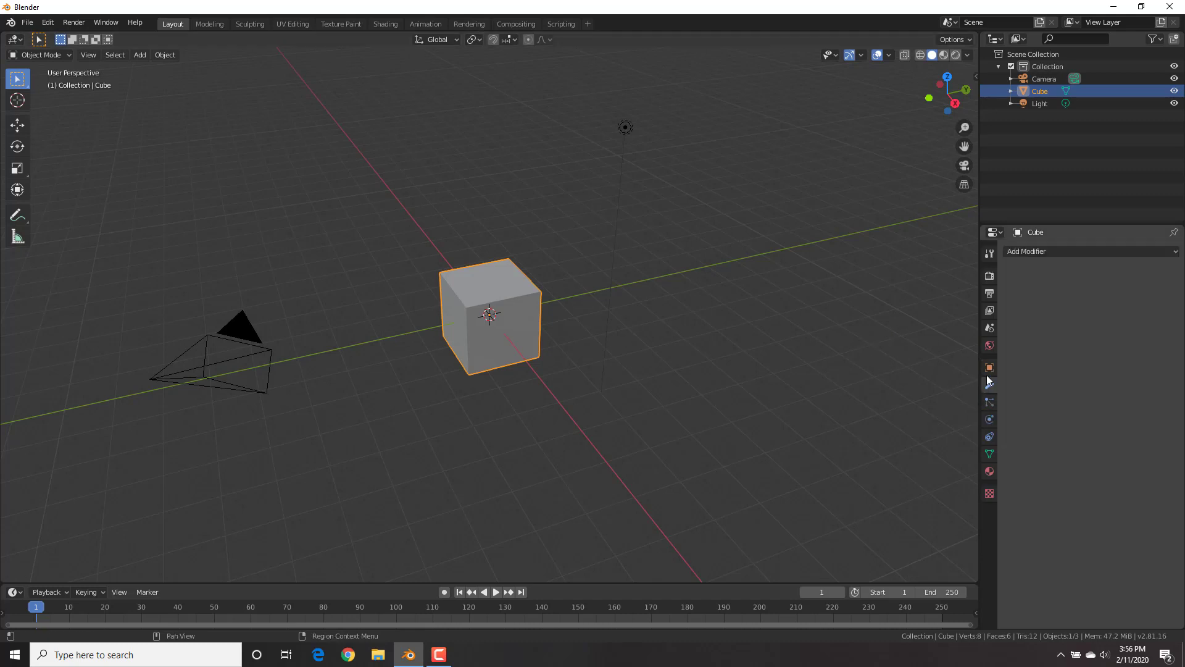
left_click(1041, 251)
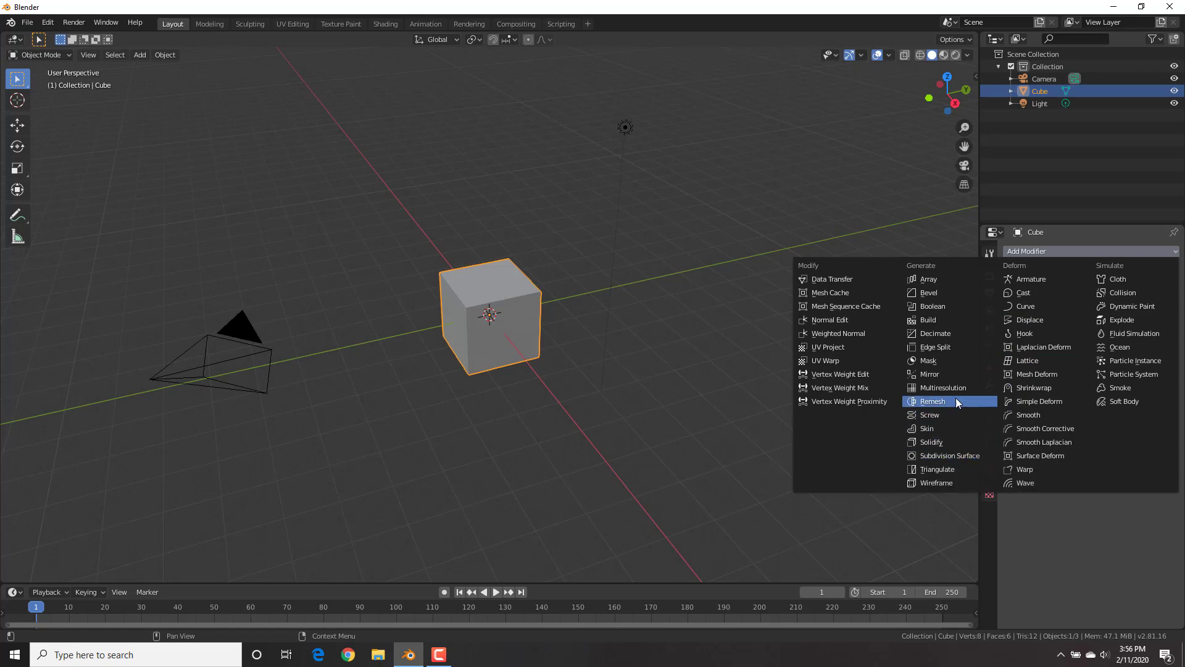
left_click(953, 457)
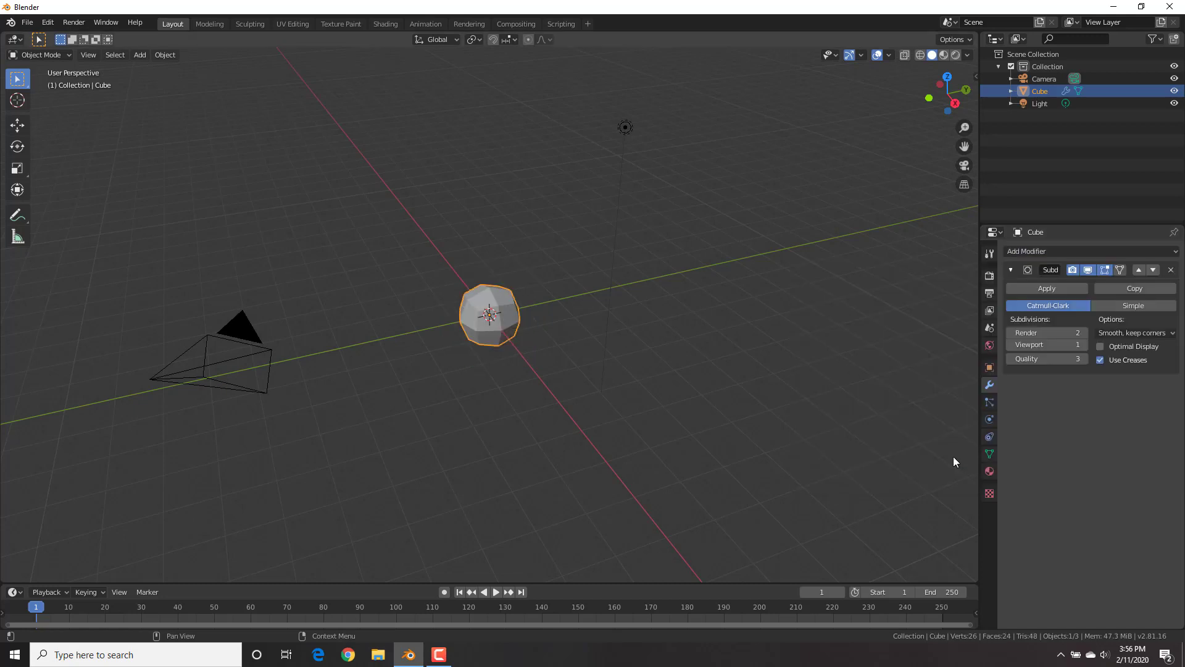
left_click(1083, 345)
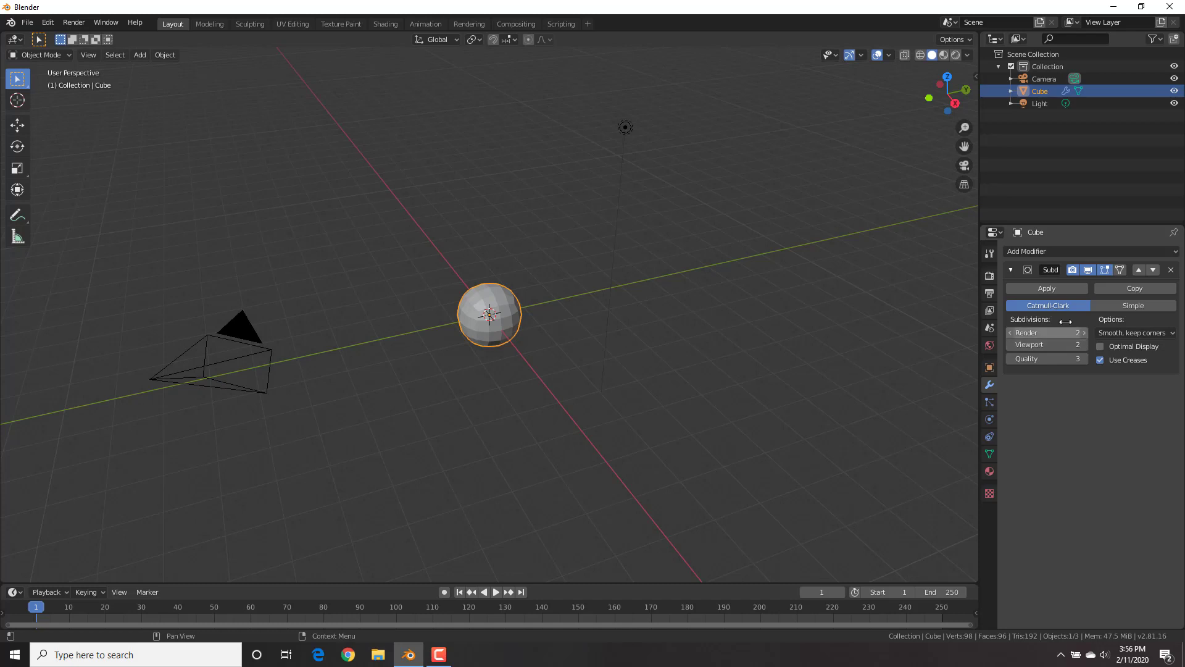
left_click(1047, 288)
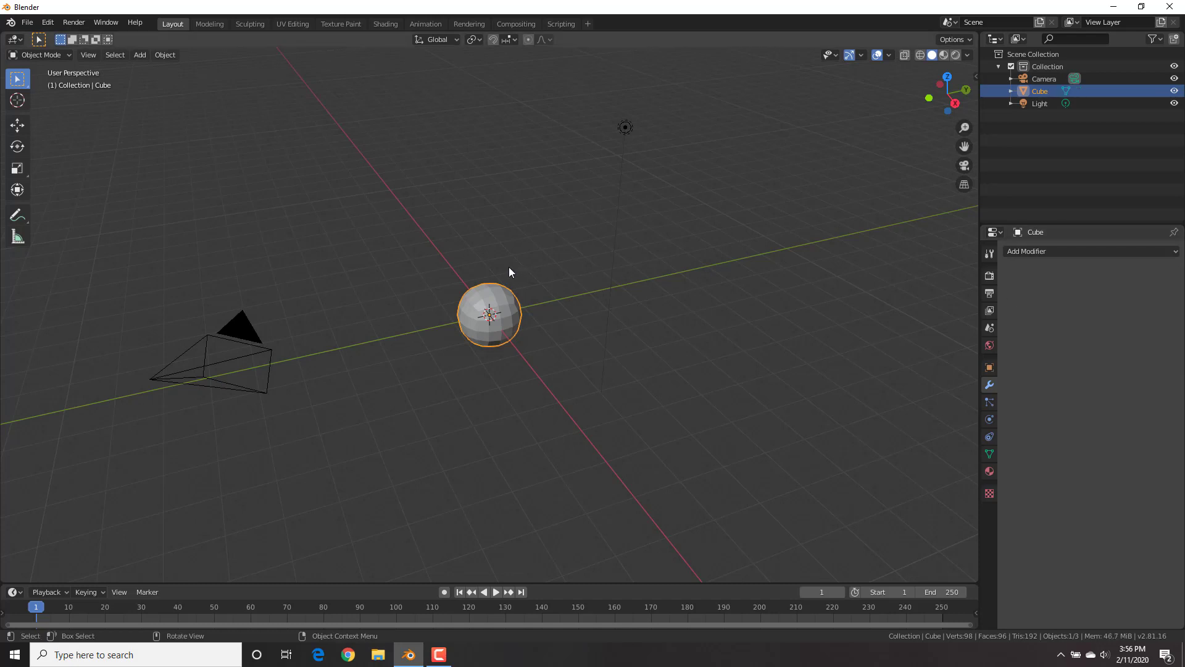
Switch the subdivided cube to Sculpt Mode.
scroll(509, 266, "up", 3)
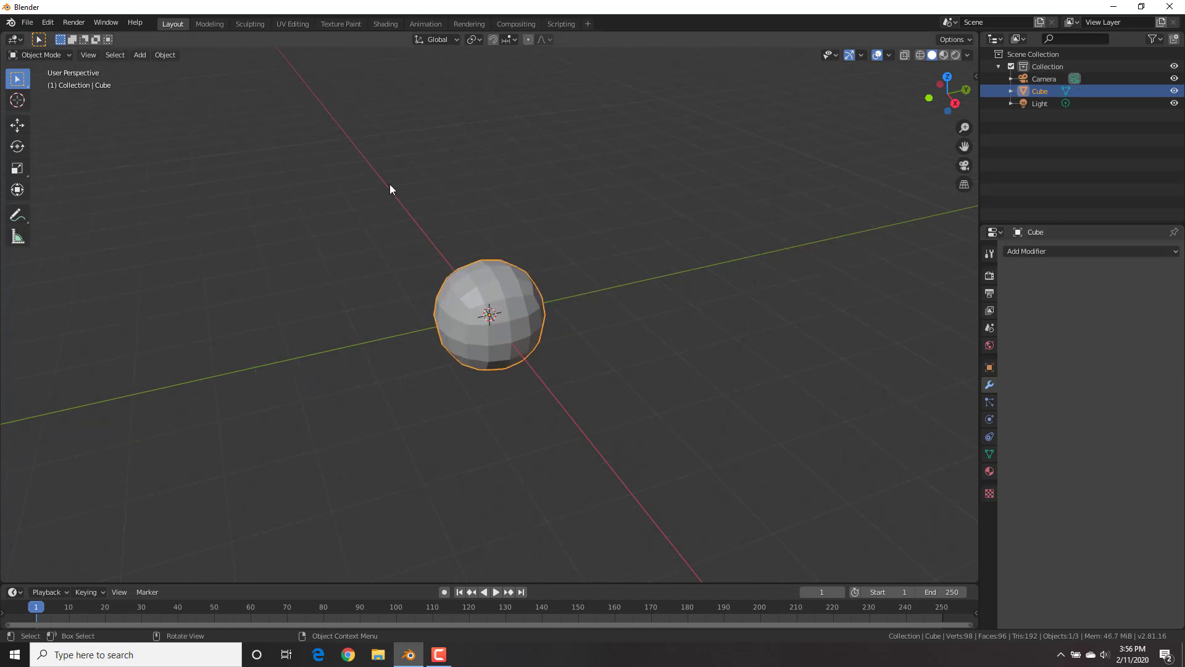
left_click(47, 54)
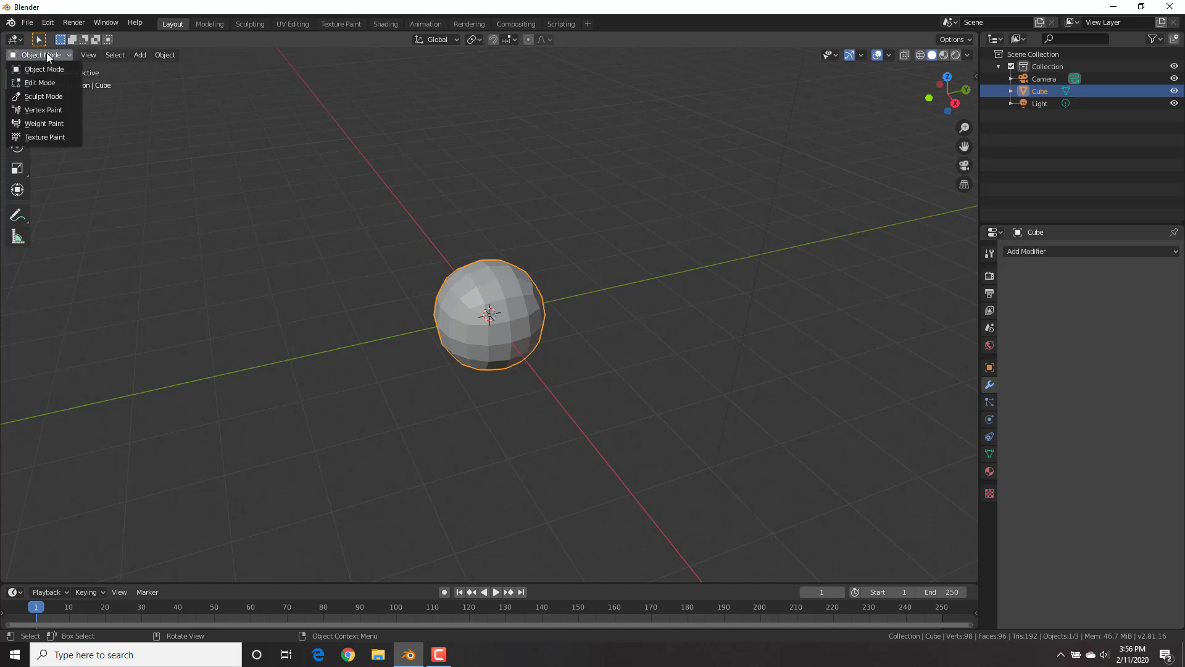
left_click(46, 96)
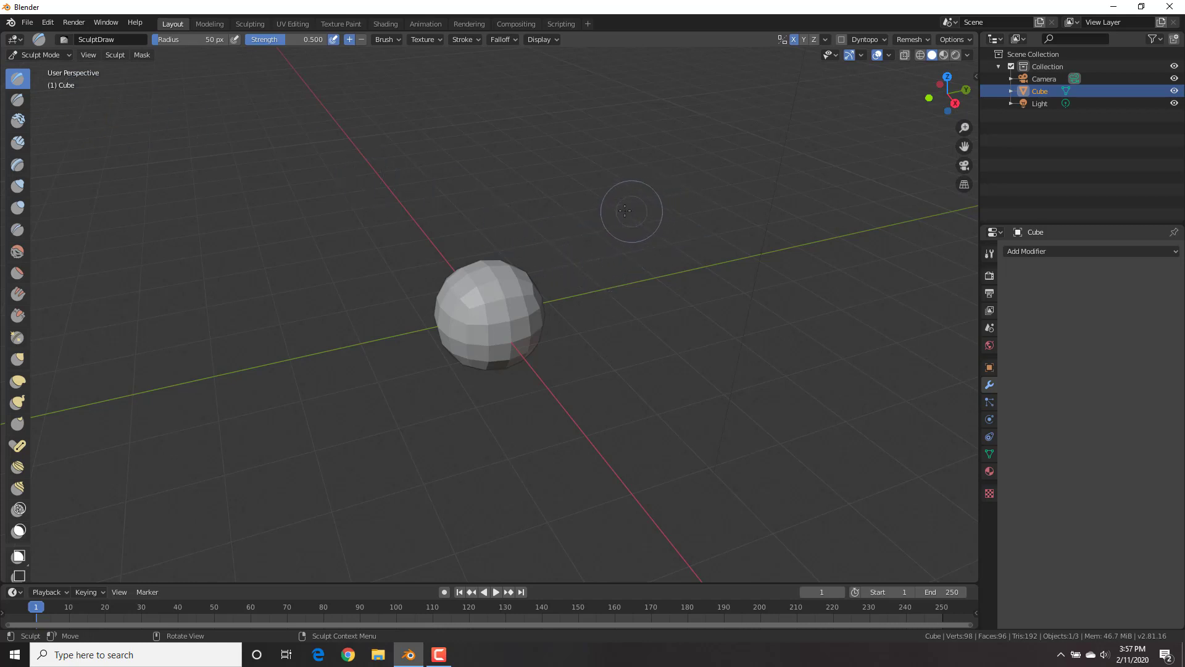
scroll(593, 207, "up", 3)
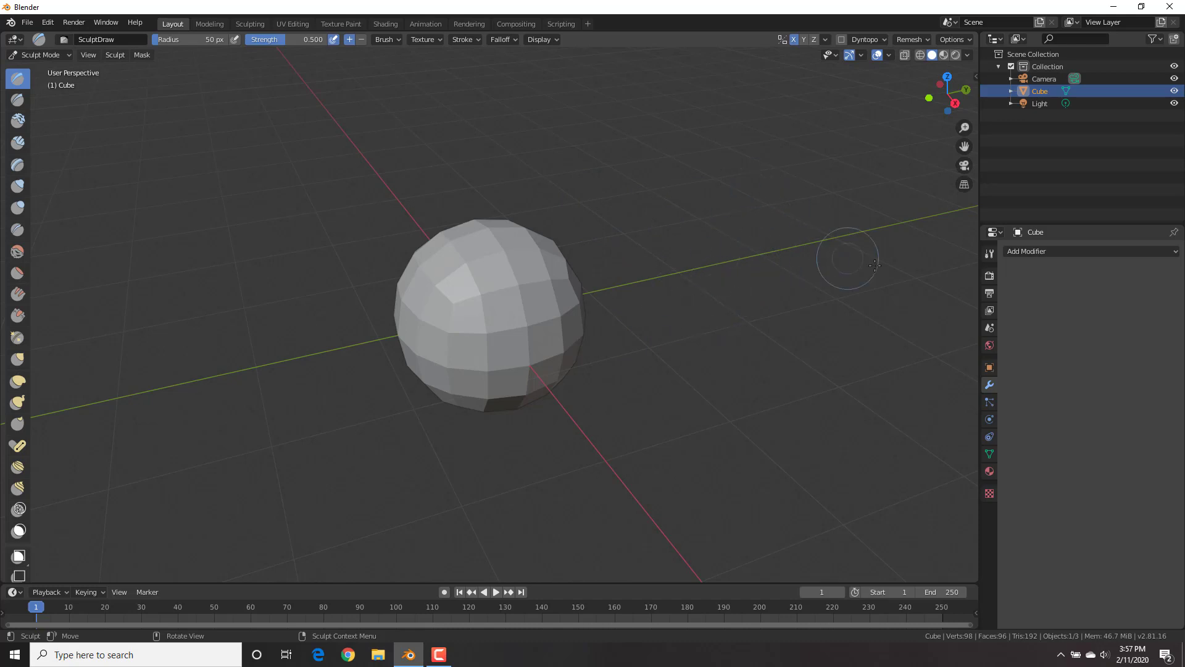
Display the brush tool settings and the brush names, and expand the Symmetry options.
left_click(989, 256)
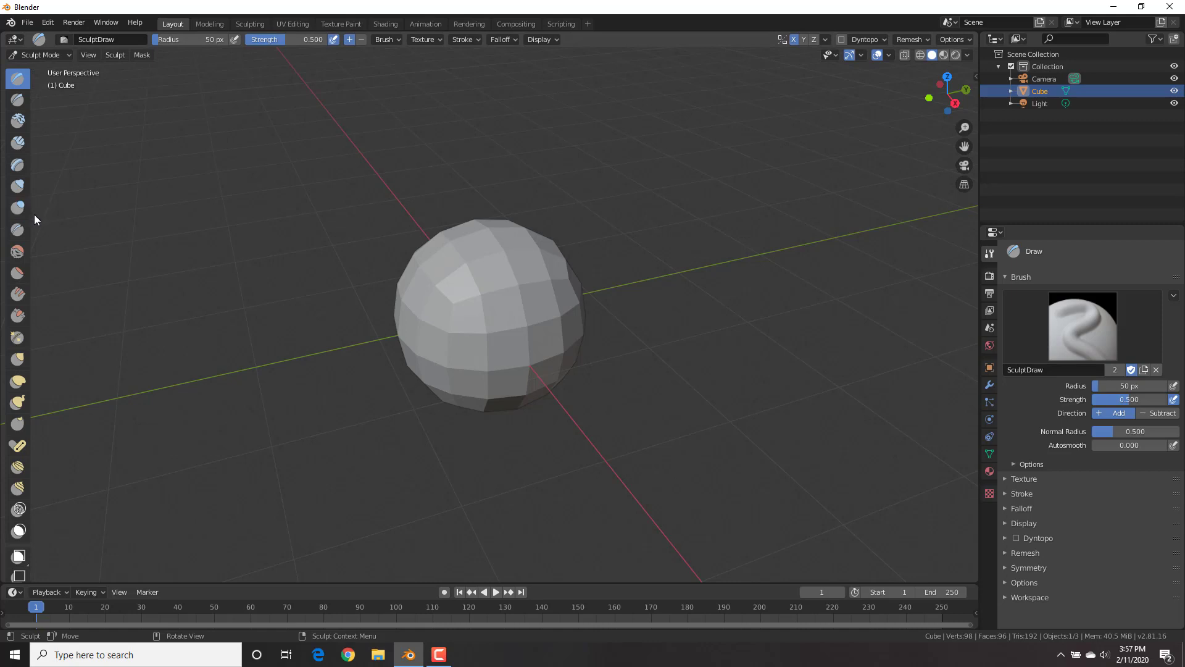
left_click_drag(31, 215, 102, 218)
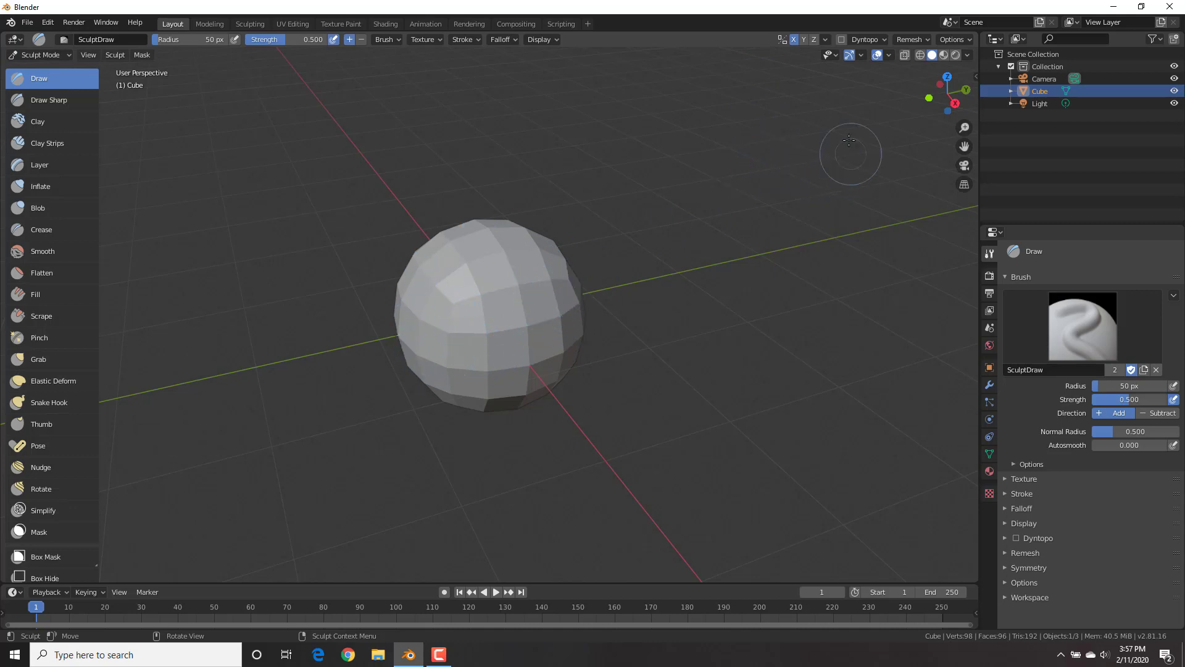
left_click(1027, 568)
scroll(1052, 554, "down", 1)
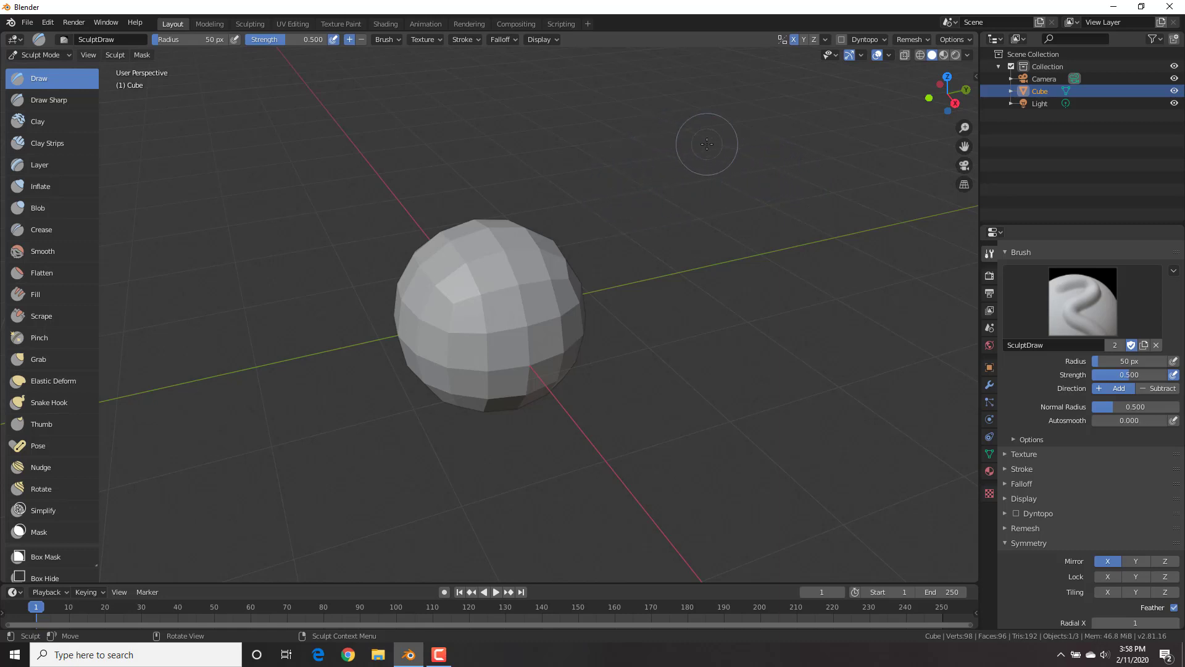
Make a short Draw stroke on the sphere's side, and enable Dyntopo with its settings expanded.
left_click(875, 39)
mouse_move(551, 286)
left_mouse_down()
mouse_move(558, 311)
mouse_move(546, 279)
mouse_move(556, 309)
mouse_move(529, 308)
mouse_move(531, 289)
mouse_move(550, 305)
left_mouse_up()
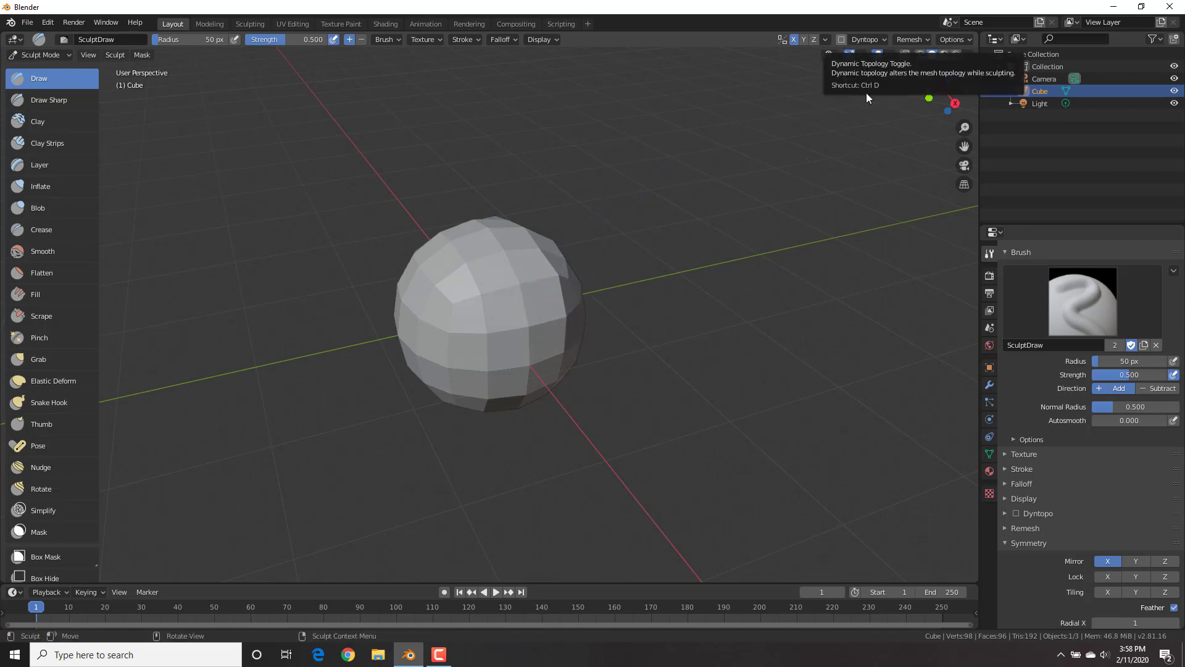
left_click(1015, 511)
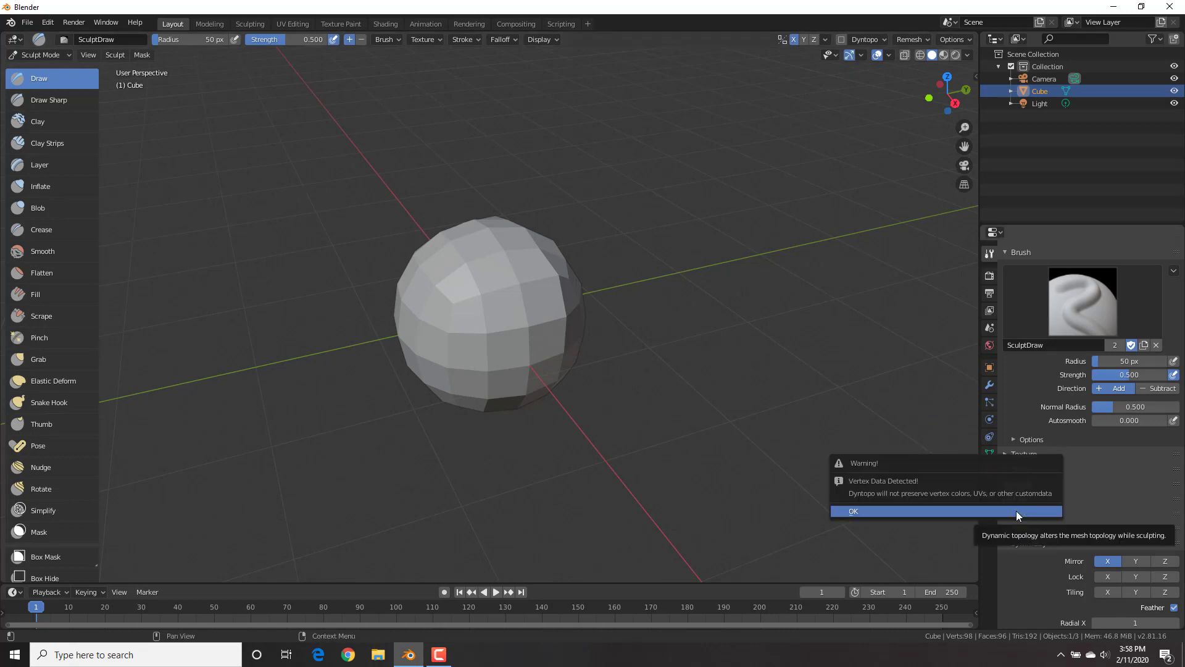
left_click(1016, 510)
left_click(1007, 527)
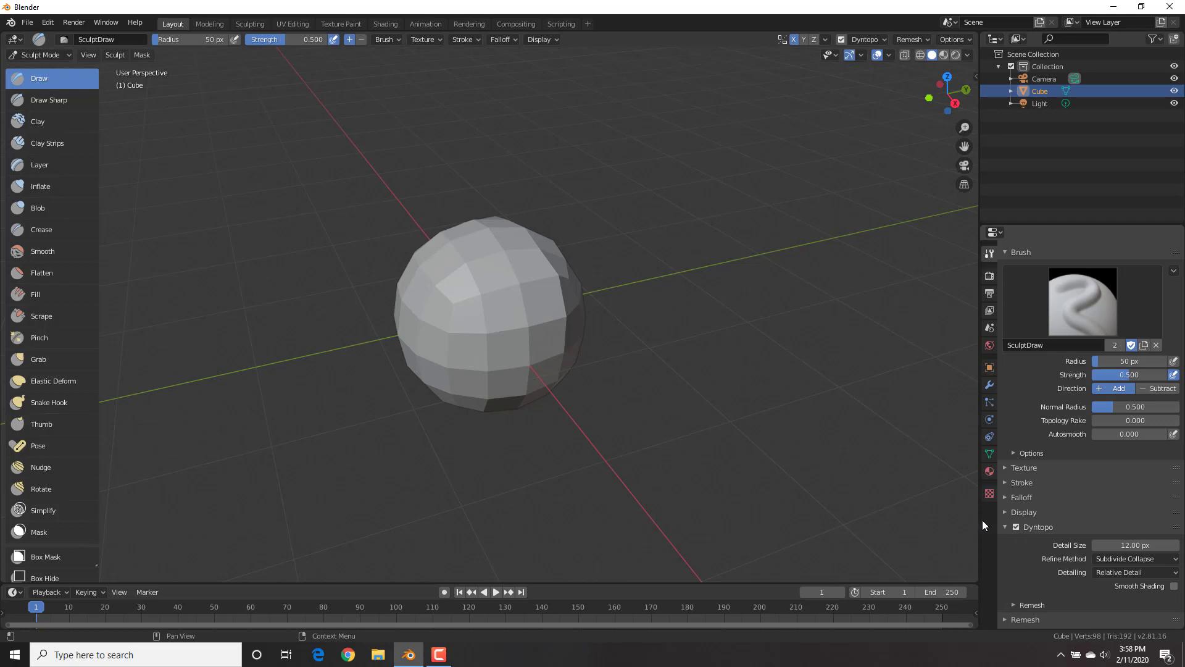
Try a few Draw strokes with Dyntopo on the facing side of the sphere to build up a bump.
scroll(663, 276, "up", 2)
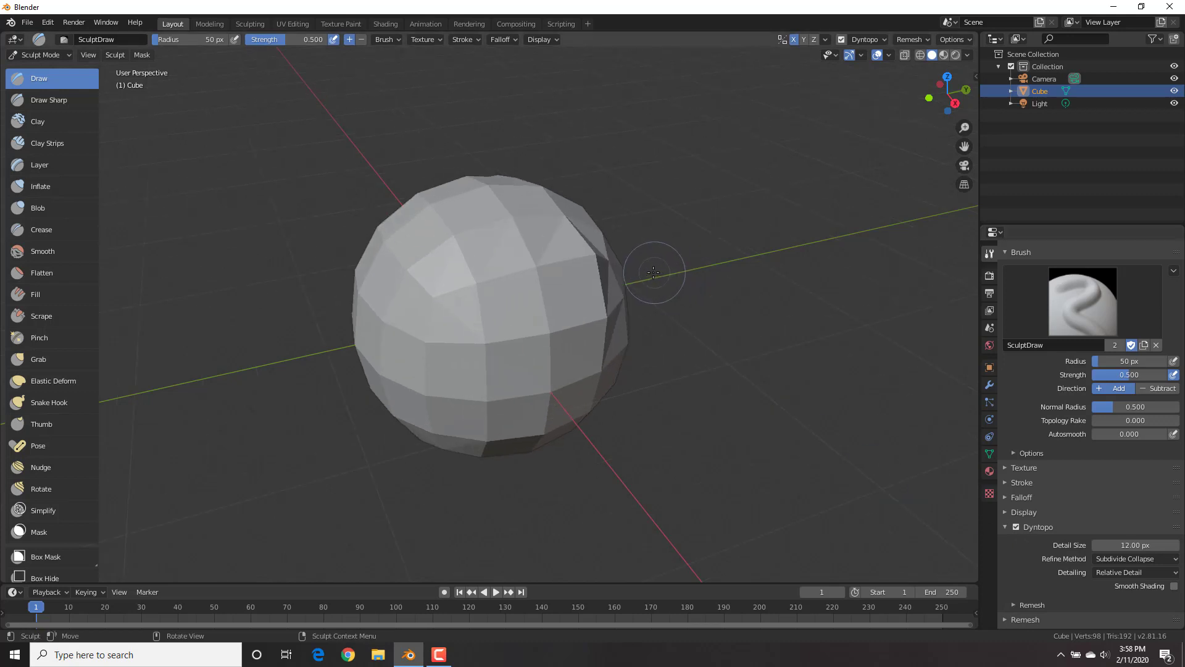
middle_click_drag(653, 272, 627, 265)
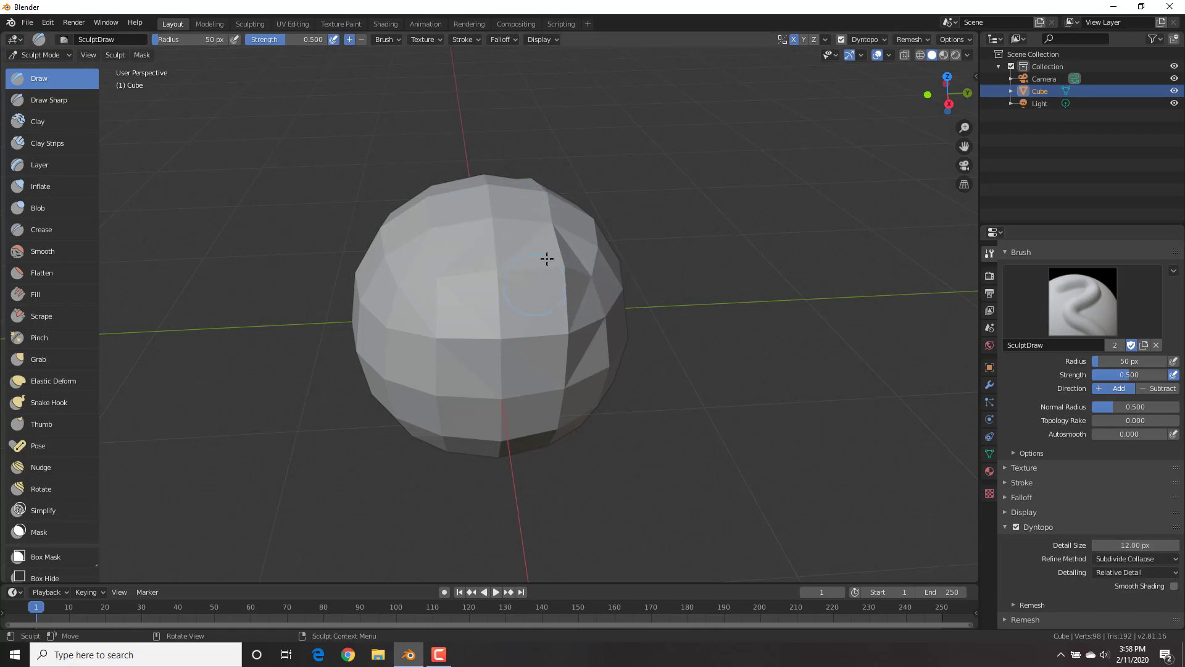
scroll(571, 278, "up", 1)
mouse_move(571, 278)
left_mouse_down()
mouse_move(577, 256)
mouse_move(583, 266)
left_mouse_up()
mouse_move(557, 309)
left_mouse_down()
mouse_move(555, 243)
mouse_move(588, 280)
mouse_move(617, 289)
left_mouse_up()
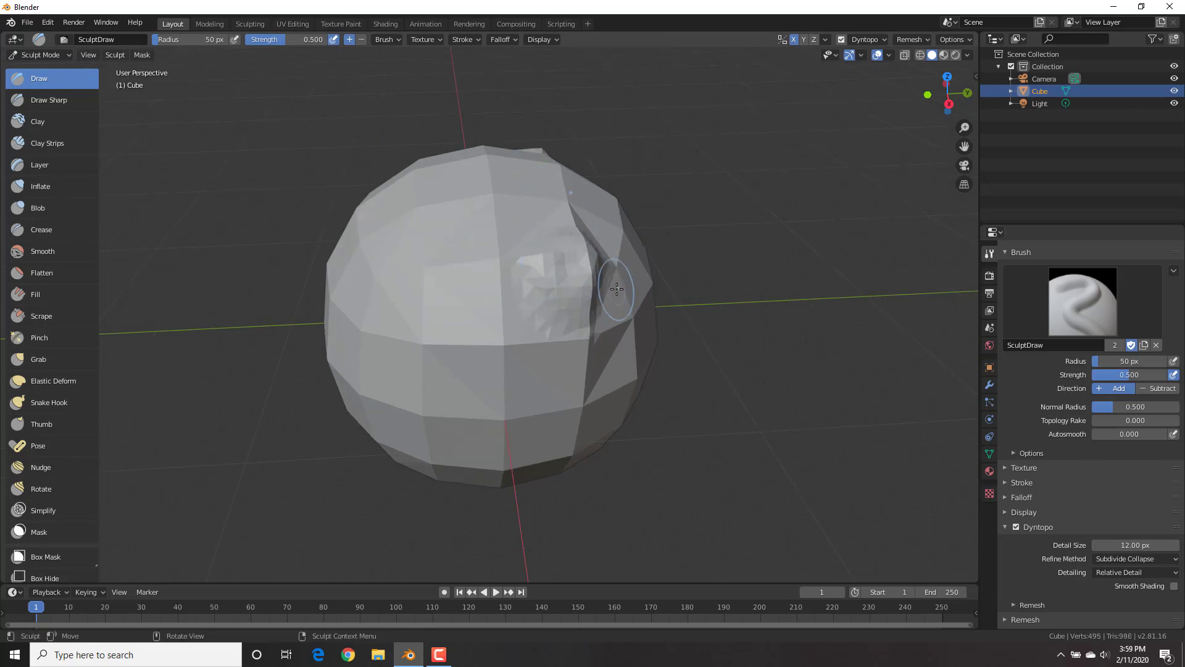
Examine the sculpted bump's mesh density in Wireframe shading, and return to Solid shading.
key("z")
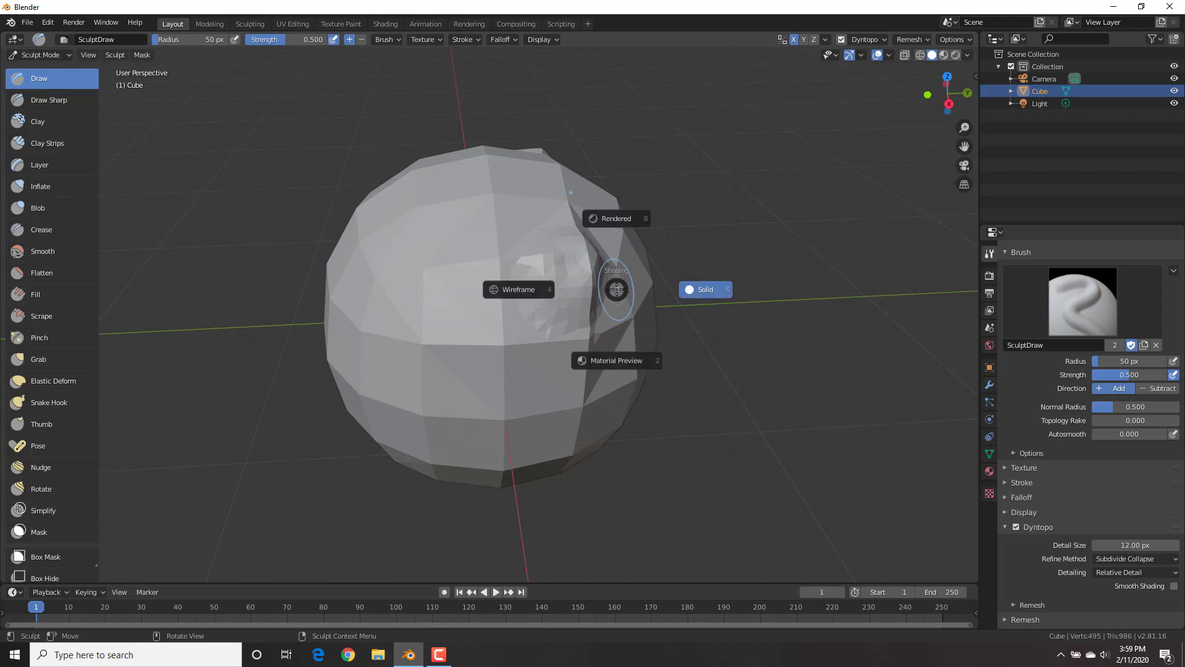
left_click(539, 289)
middle_click_drag(595, 284, 556, 285)
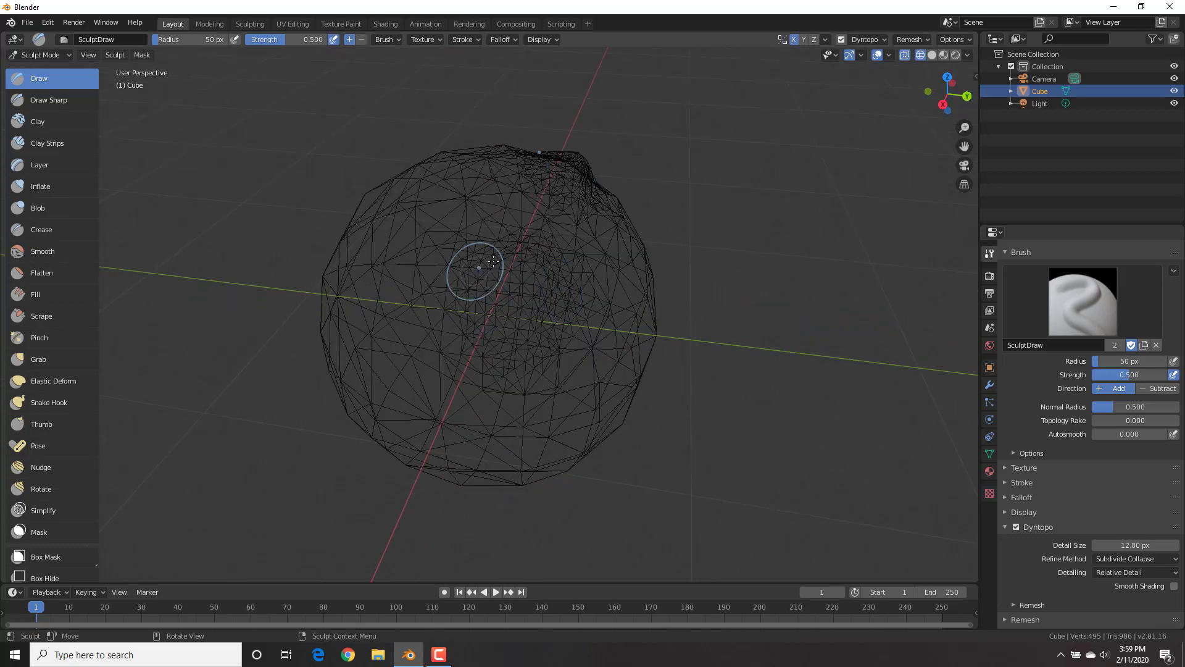
key("z")
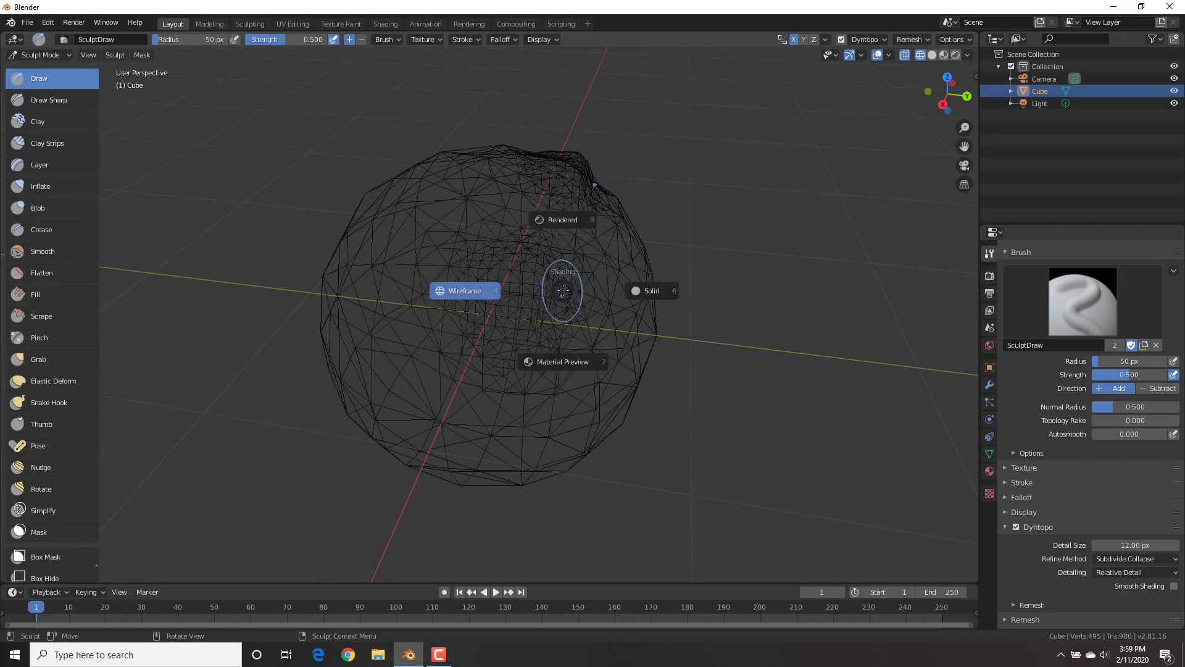
left_click(633, 288)
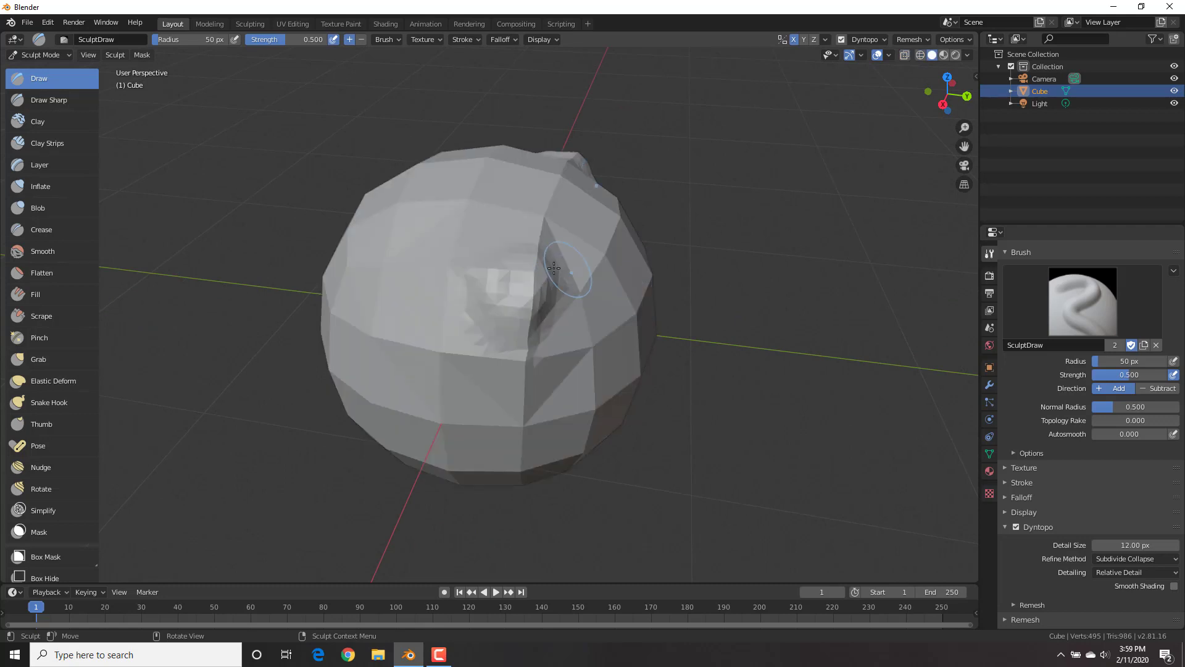
Undo the bump, and sculpt one Draw bump from a distance and a finer one close up on the sphere.
middle_click_drag(546, 240, 559, 241)
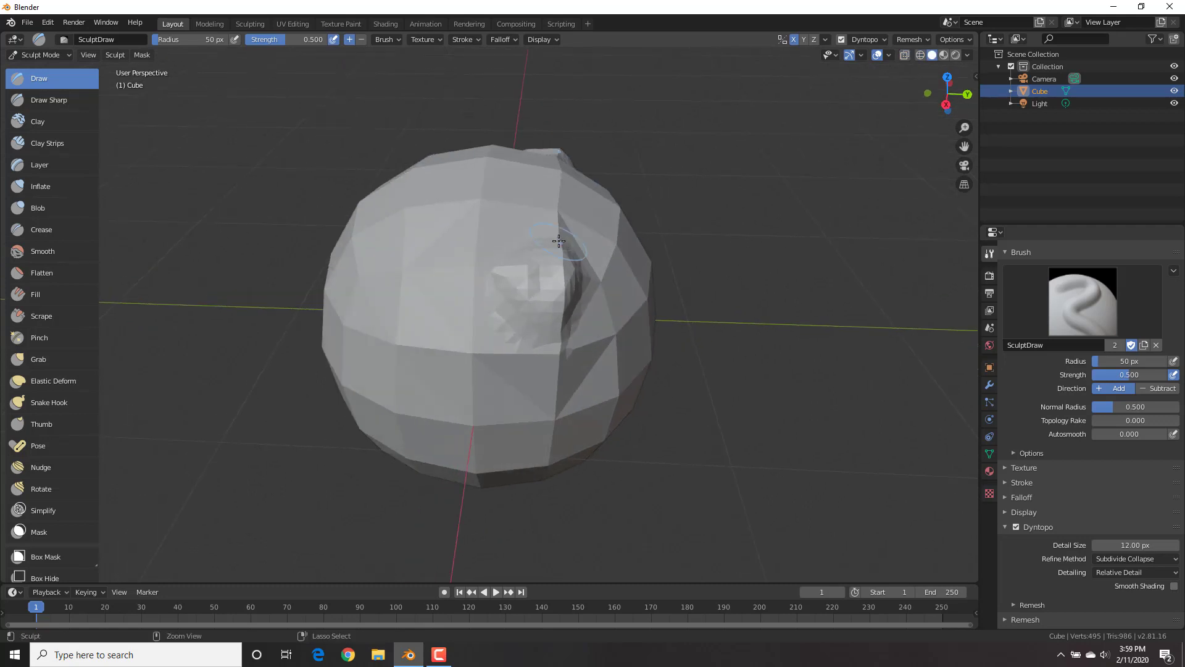
key("ctrl+z")
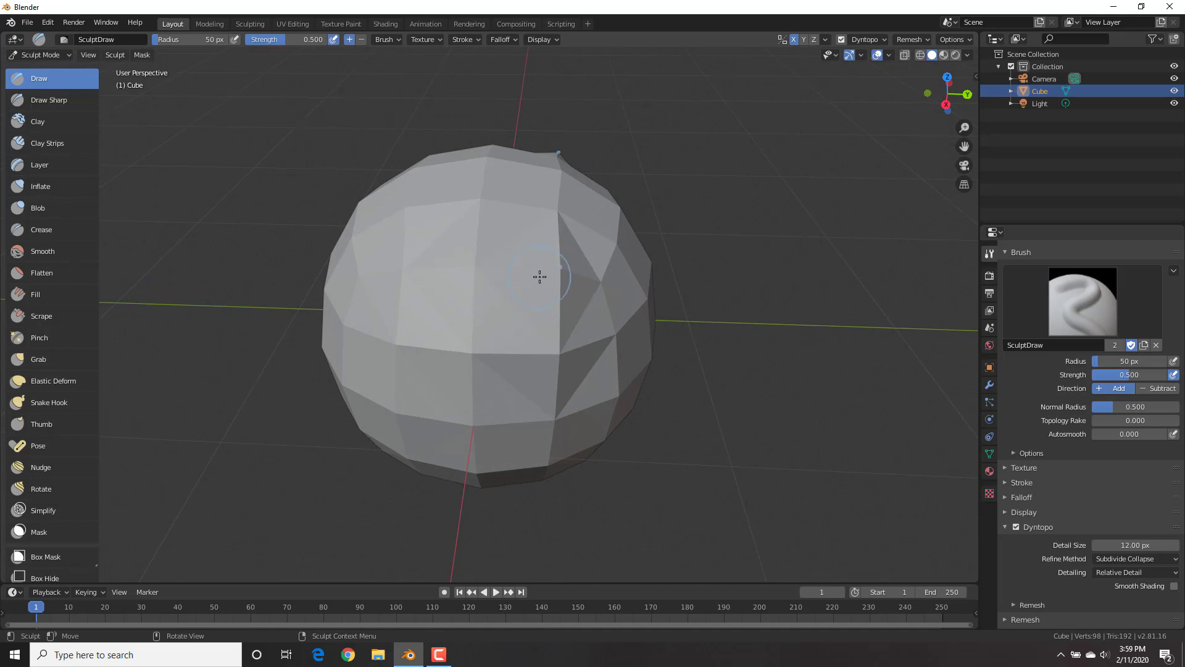
left_click_drag(547, 288, 543, 280)
scroll(554, 273, "up", 6)
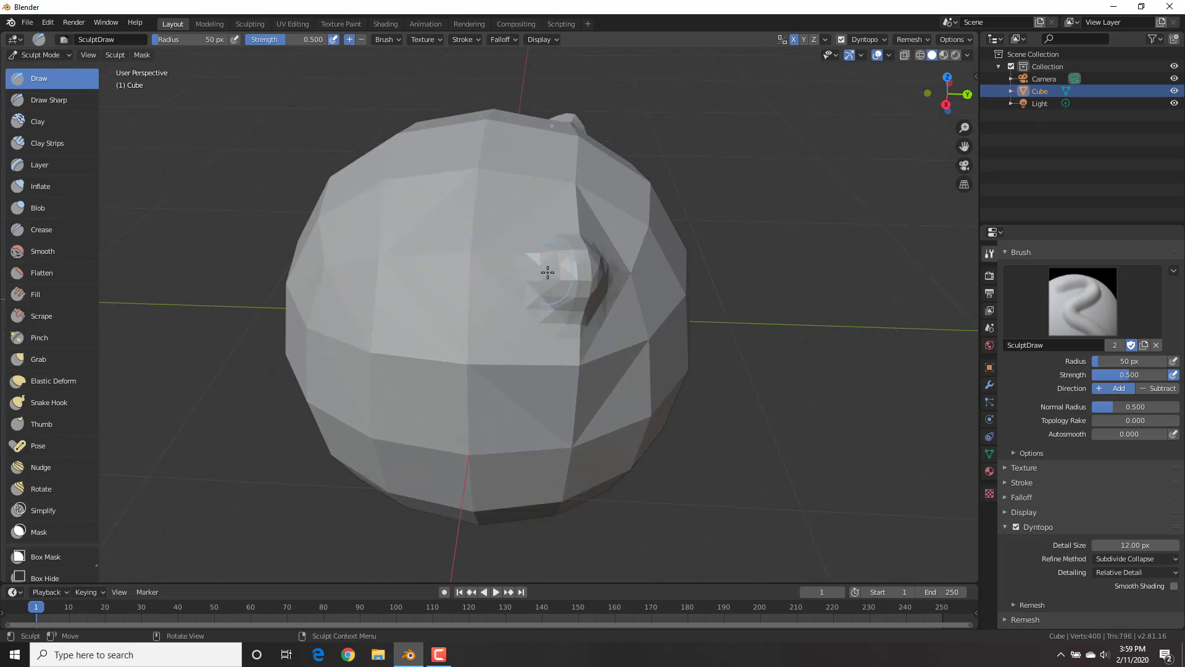
mouse_move(626, 275)
left_mouse_down()
mouse_move(610, 264)
mouse_move(623, 260)
left_mouse_up()
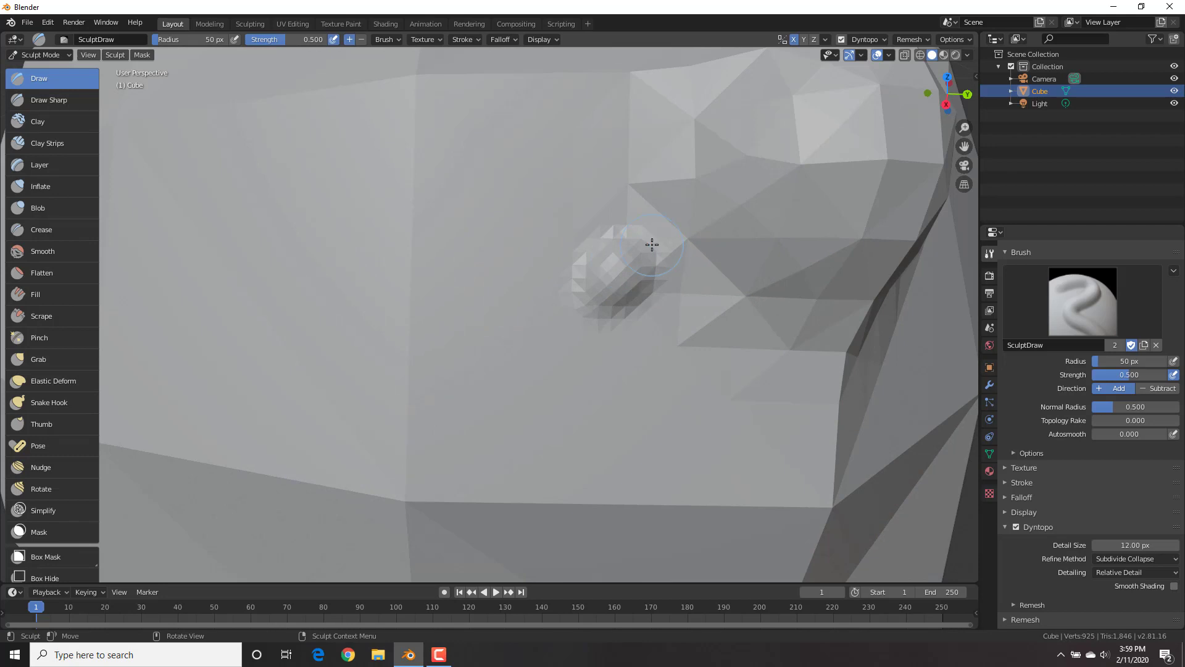
Undo the coarse and fine bumps on the sphere.
scroll(684, 255, "down", 7)
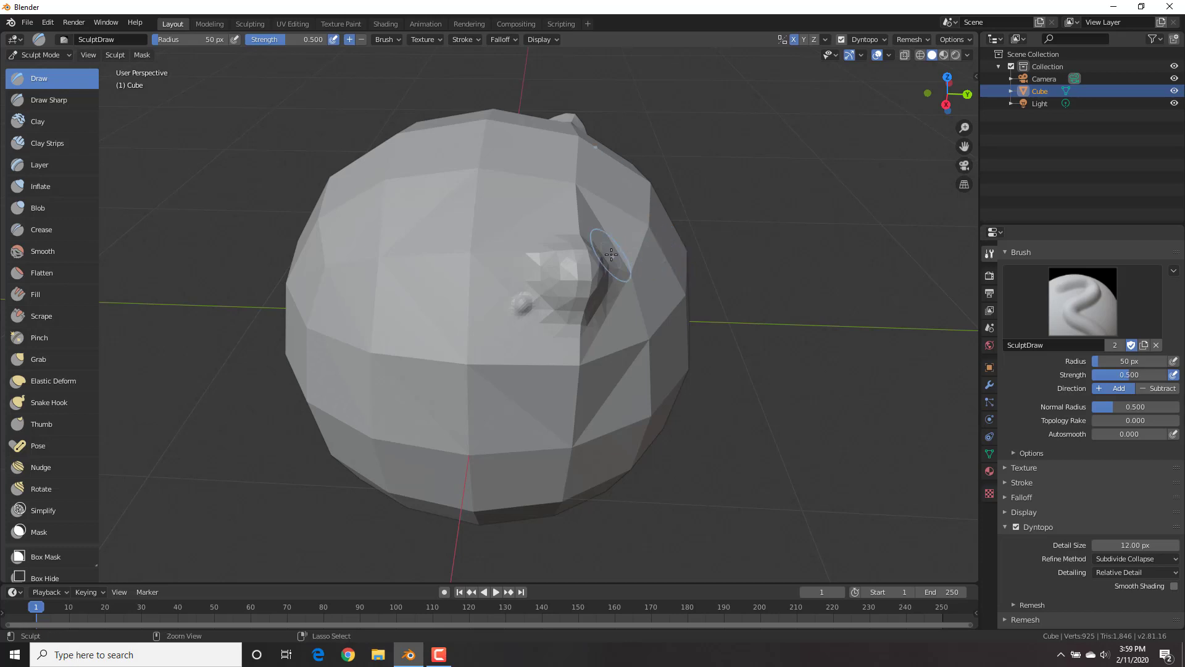
key("ctrl+z")
key("ctrl+z")
scroll(614, 249, "down", 3)
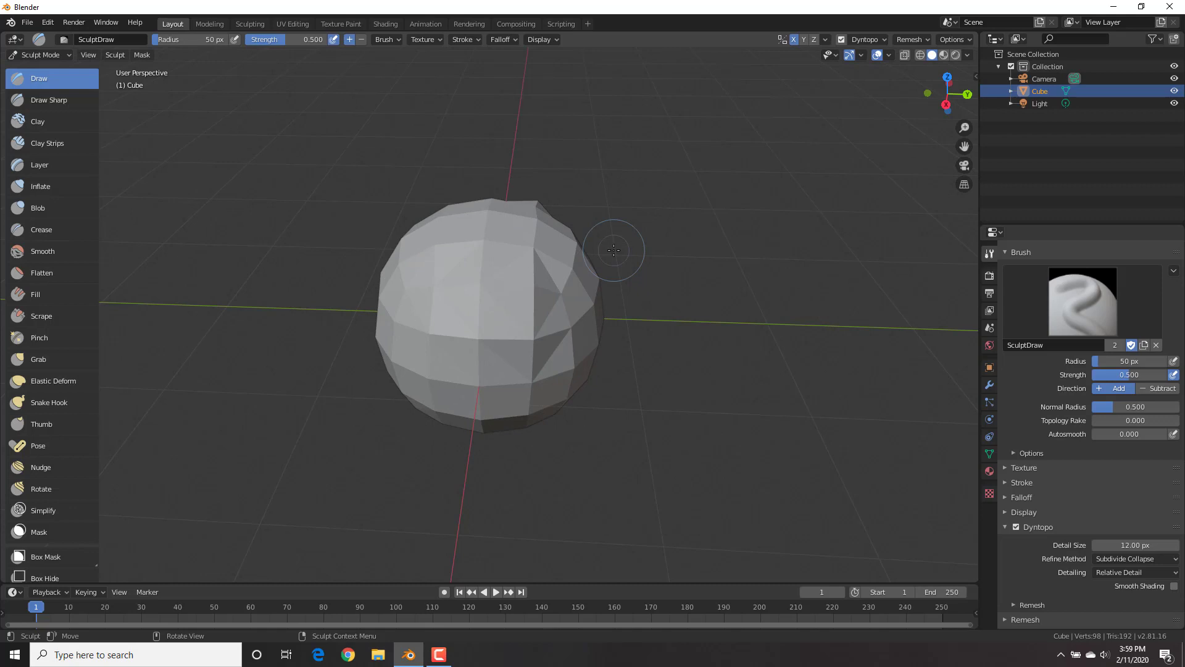
Try mirrored Draw strokes on both halves of the sphere from the front view, and undo them.
key("KP_1")
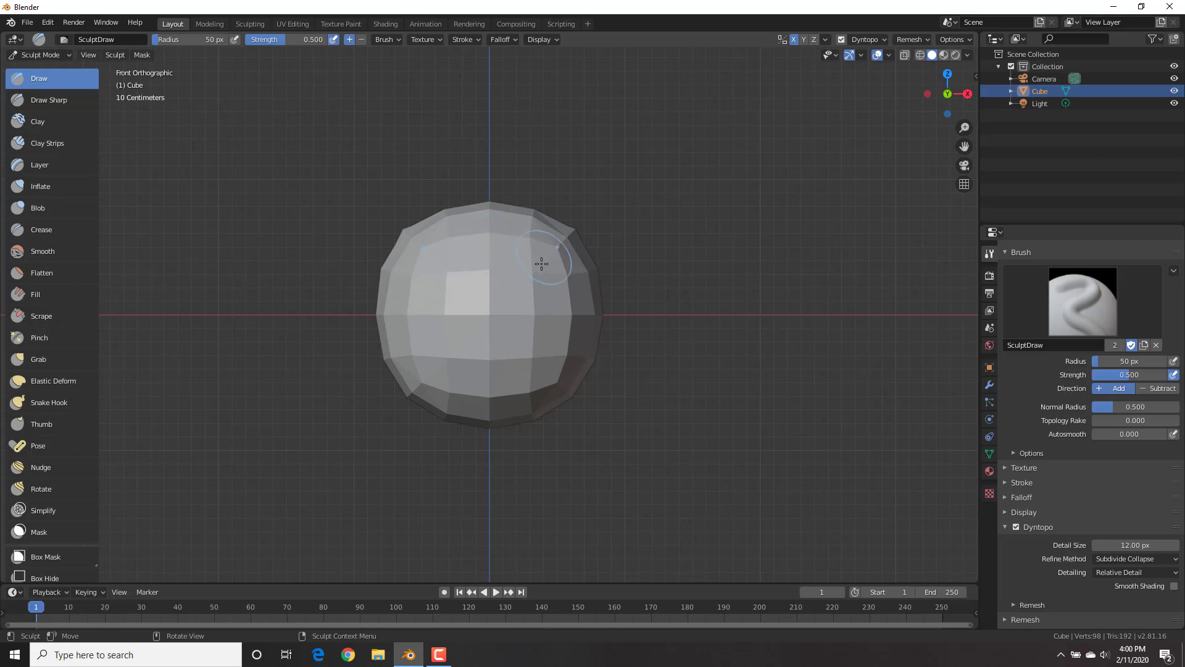
mouse_move(542, 299)
left_mouse_down()
mouse_move(537, 320)
mouse_move(509, 317)
mouse_move(556, 315)
mouse_move(503, 317)
mouse_move(538, 298)
mouse_move(553, 312)
left_mouse_up()
key("ctrl+z")
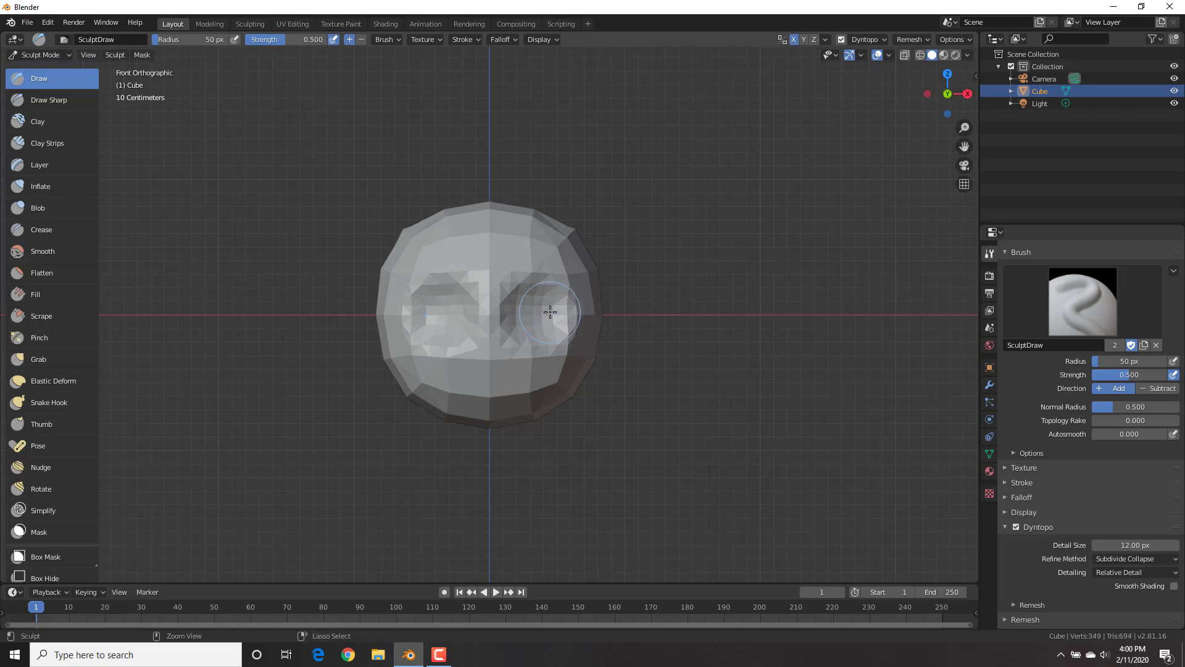
key("ctrl+z")
scroll(544, 237, "up", 2)
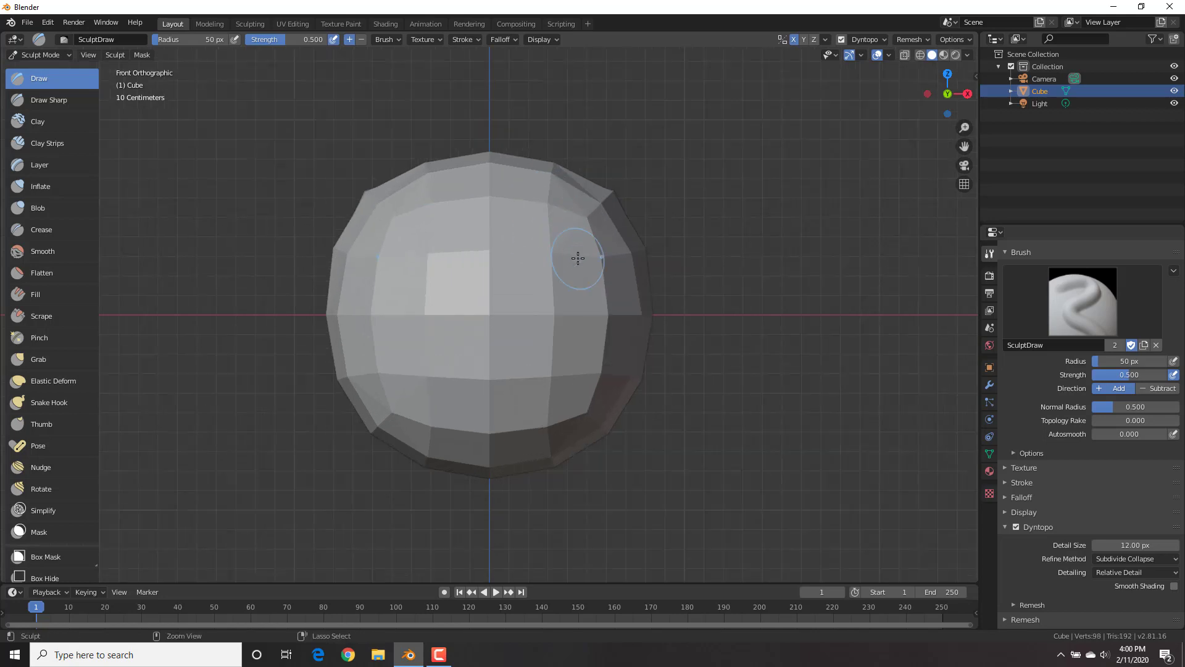
Carve two mirrored eye sockets into the upper face with subtractive Draw strokes, and set the brush radius to 95 px.
mouse_move(562, 254)
left_mouse_down("ctrl")
mouse_move(564, 243)
mouse_move(555, 269)
mouse_move(546, 247)
mouse_move(537, 250)
mouse_move(558, 256)
mouse_move(554, 272)
mouse_move(568, 259)
left_mouse_up("ctrl")
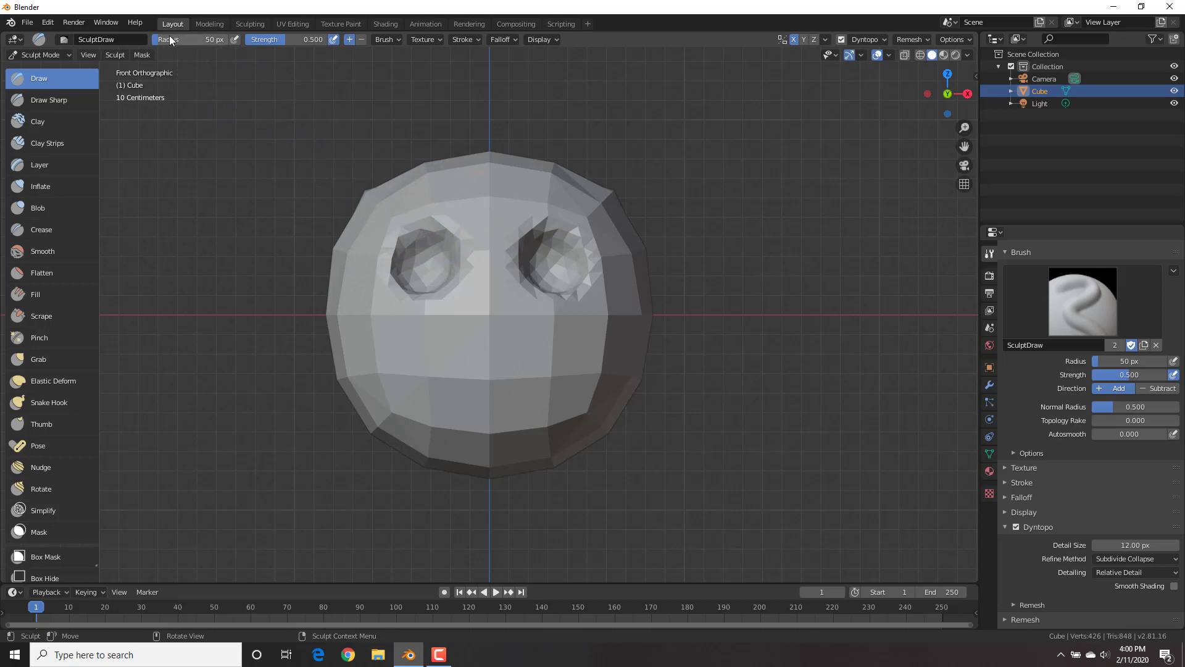
left_click_drag(170, 39, 213, 39)
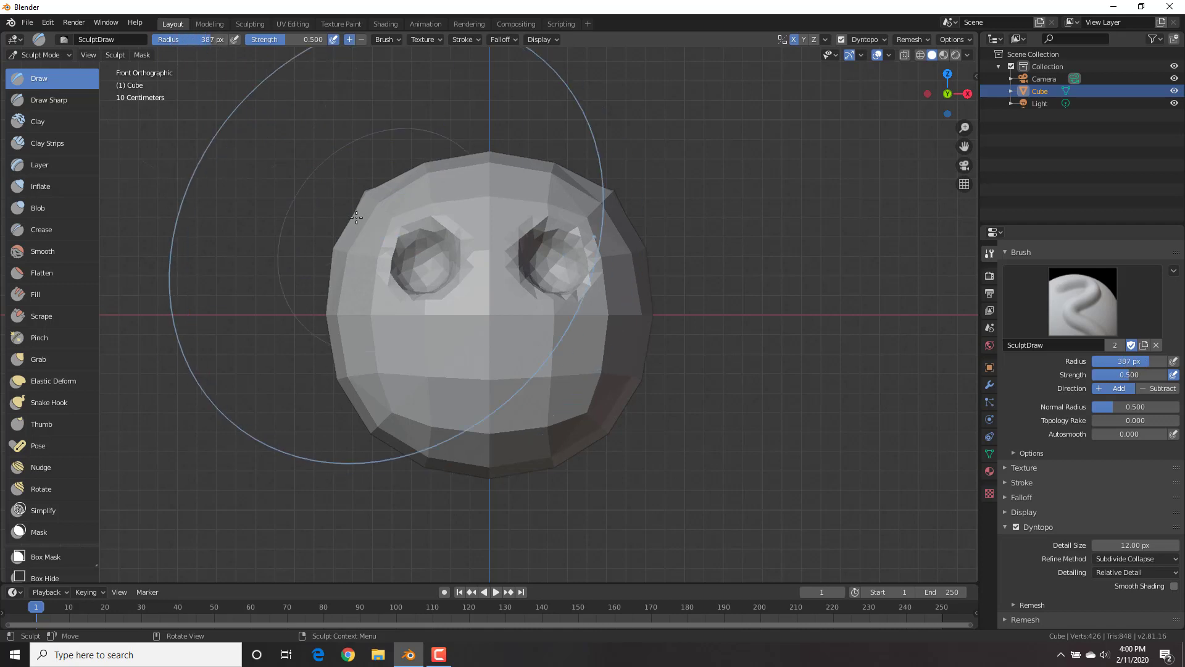
key("f")
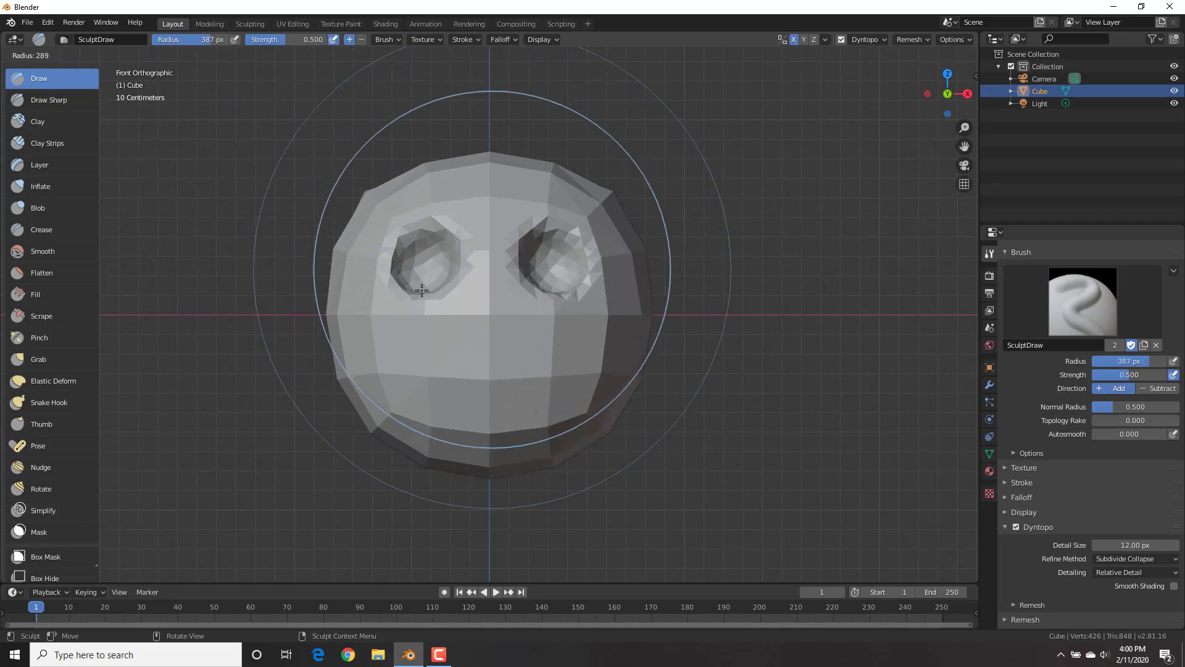
left_click(311, 345)
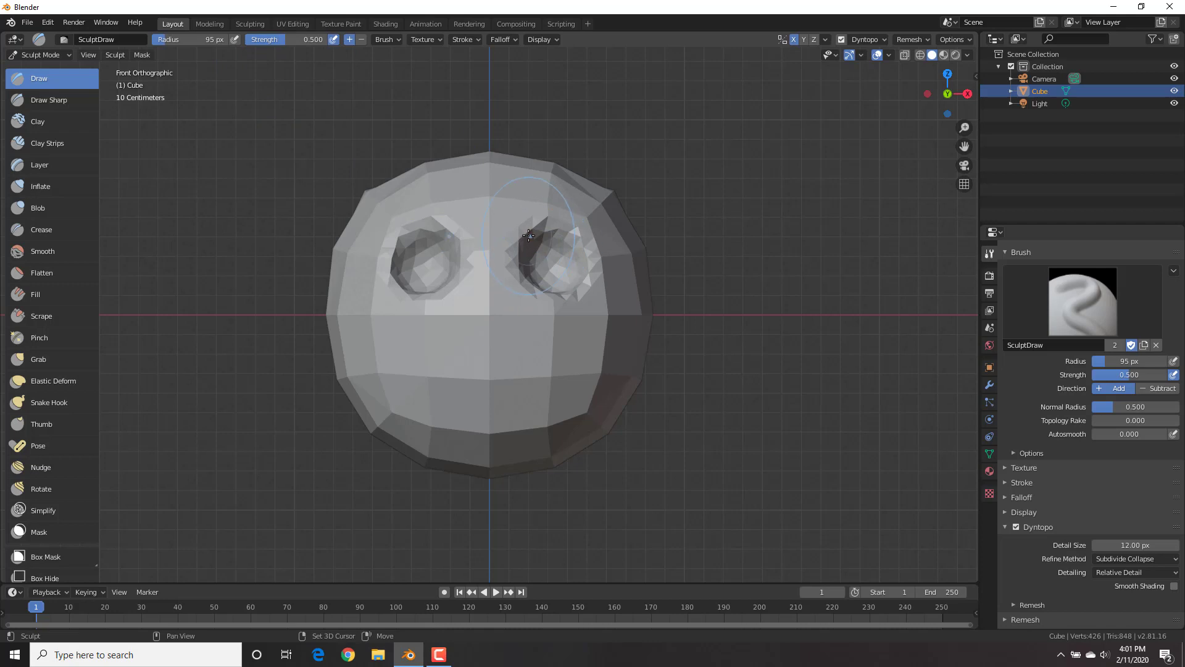
Sculpt a wide symmetrical mouth with raised lips across the lower face using the Draw brush.
key("shift+d")
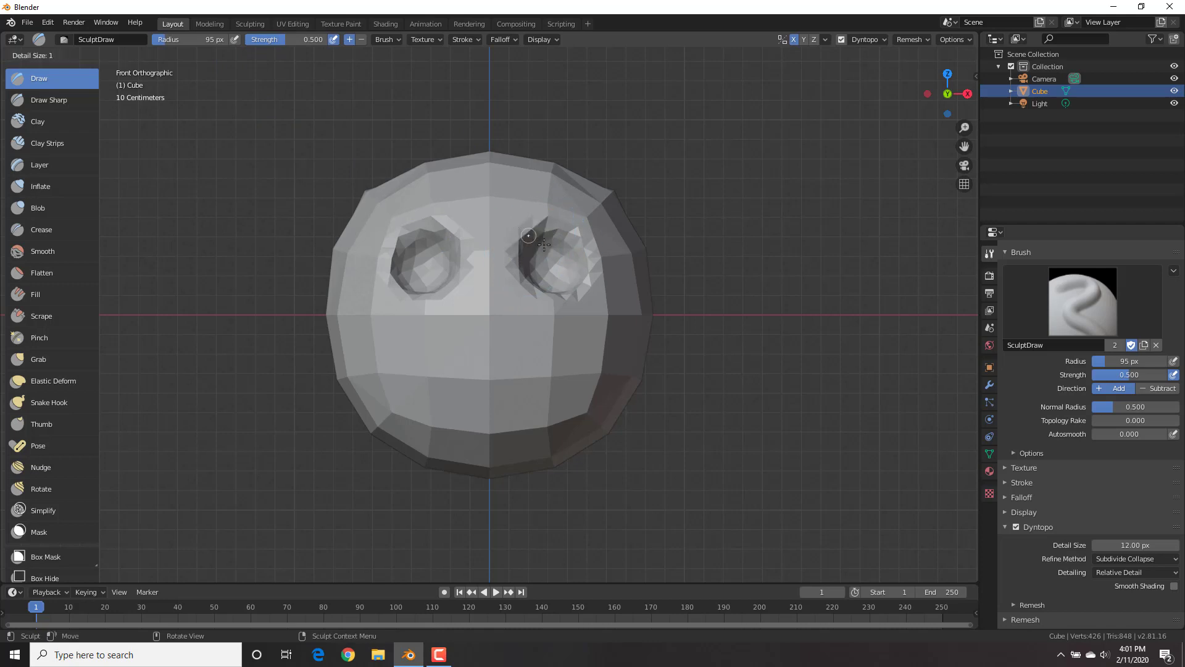
right_click(545, 240)
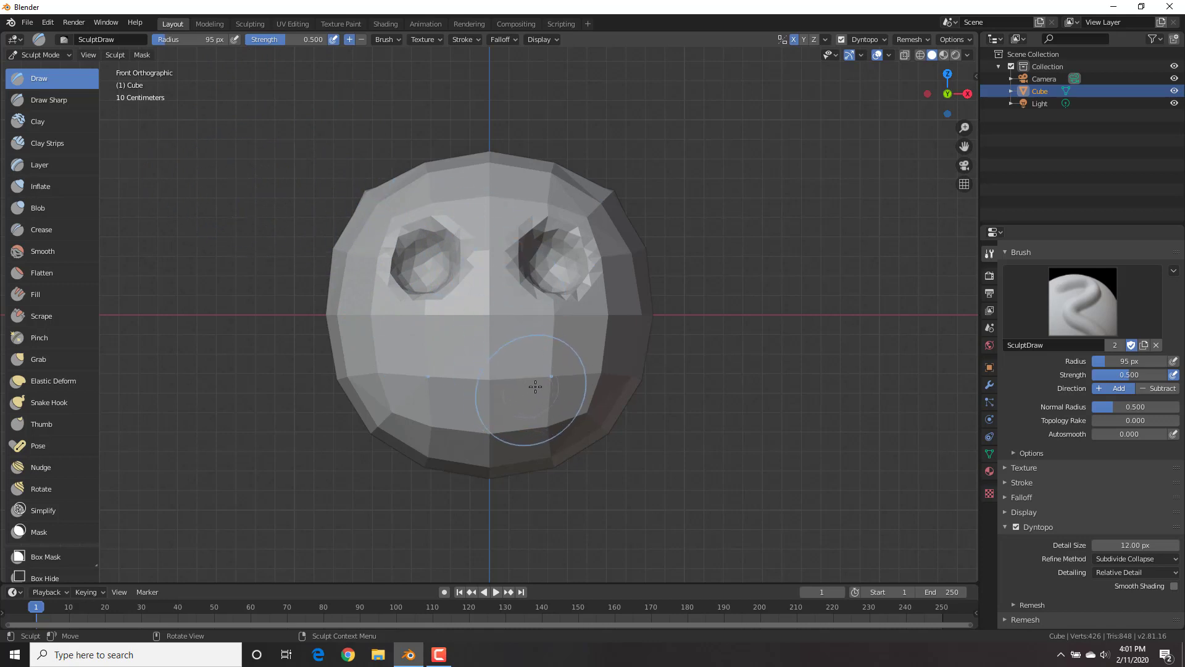
mouse_move(534, 392)
left_mouse_down()
mouse_move(469, 377)
mouse_move(515, 421)
mouse_move(516, 385)
mouse_move(492, 386)
left_mouse_up()
mouse_move(463, 386)
left_mouse_down()
mouse_move(433, 387)
mouse_move(478, 394)
mouse_move(493, 377)
mouse_move(469, 362)
mouse_move(555, 364)
mouse_move(485, 376)
mouse_move(506, 377)
left_mouse_up()
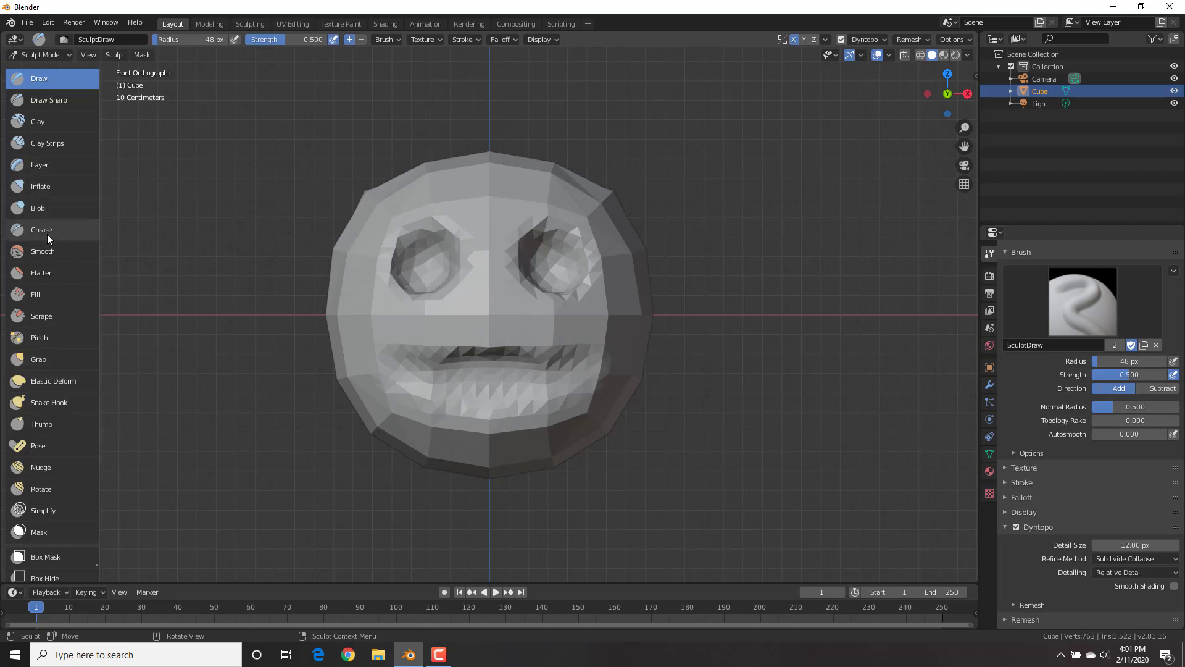
Smooth the eye sockets and mouth with the Smooth brush at a strength of 0.307.
left_click(47, 250)
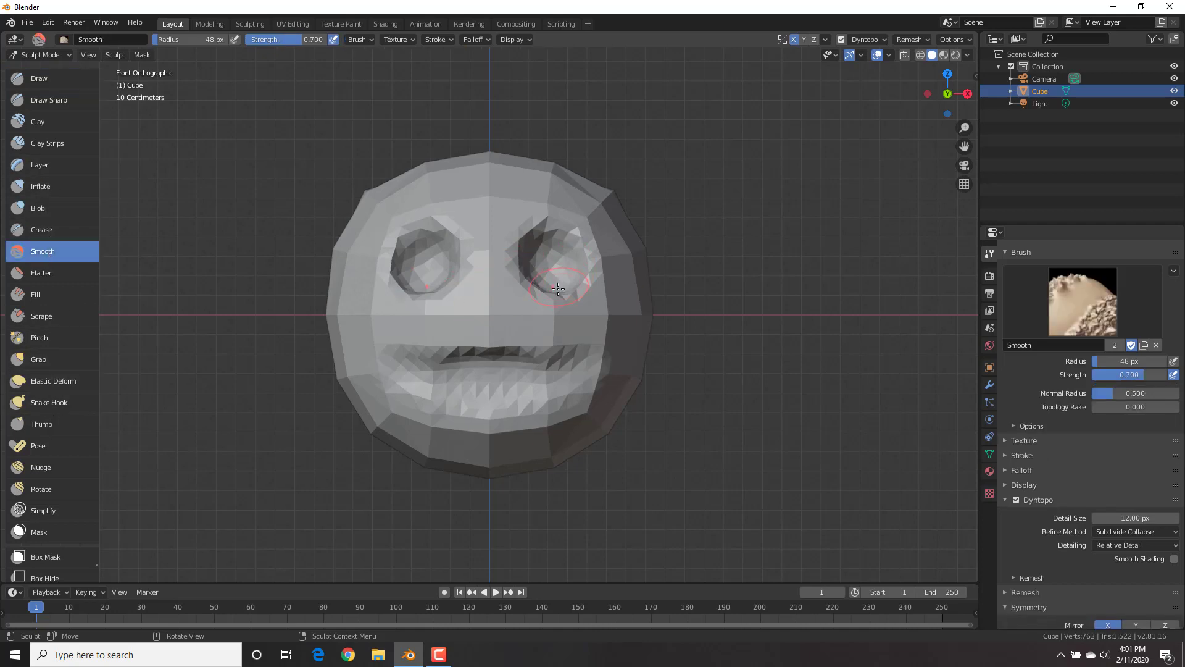
mouse_move(549, 294)
left_mouse_down()
mouse_move(521, 281)
mouse_move(516, 244)
mouse_move(552, 237)
mouse_move(577, 272)
mouse_move(561, 287)
mouse_move(538, 256)
left_mouse_up()
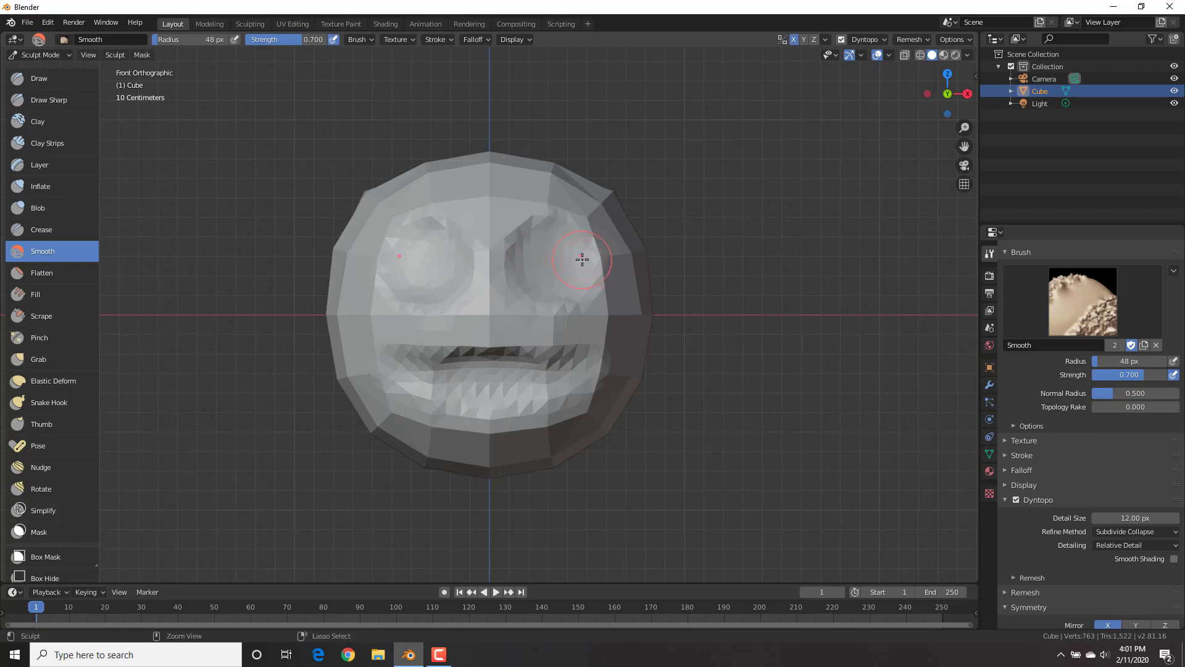
key("ctrl+z")
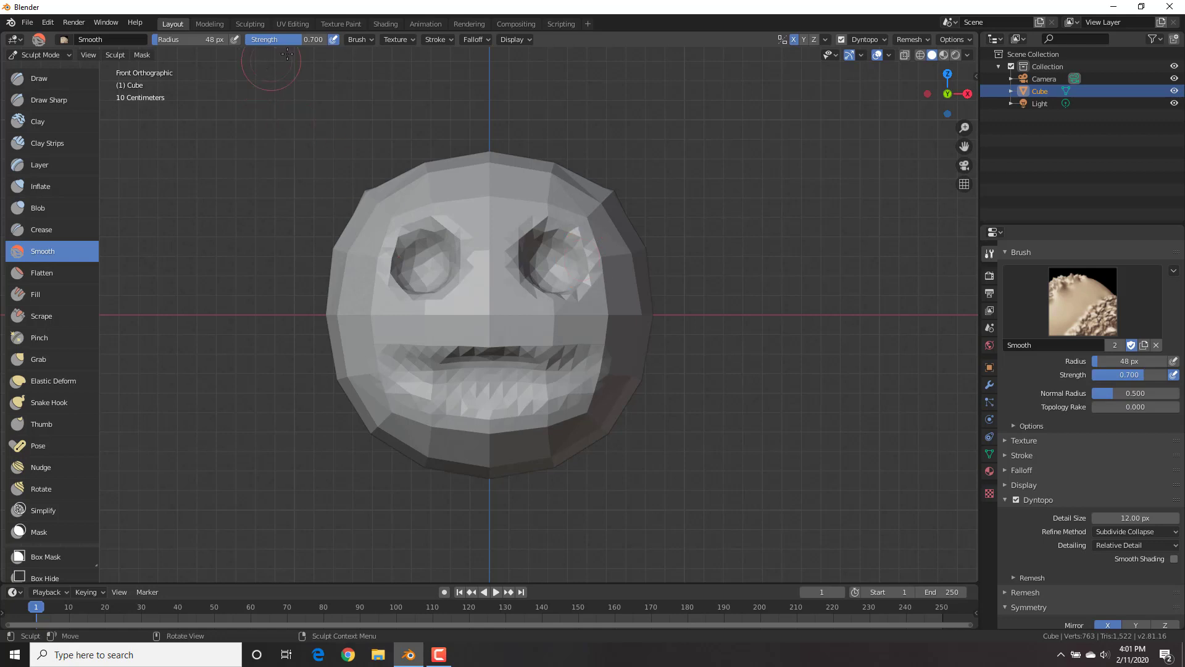
left_click_drag(298, 43, 280, 43)
mouse_move(549, 261)
left_mouse_down()
mouse_move(559, 290)
mouse_move(524, 279)
mouse_move(536, 235)
mouse_move(556, 285)
left_mouse_up()
mouse_move(590, 388)
left_mouse_down()
mouse_move(527, 404)
mouse_move(492, 384)
mouse_move(530, 367)
left_mouse_up()
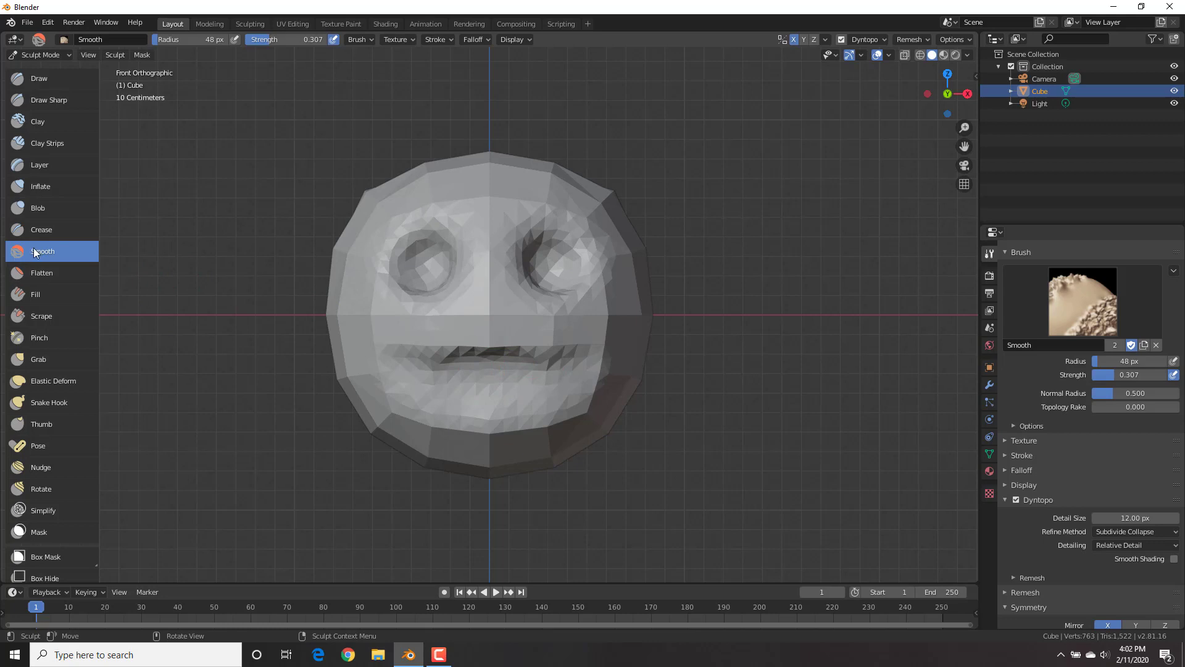
Build up the lips, nose and mirrored brow ridges with the Draw brush at 0.500 strength.
left_click(39, 77)
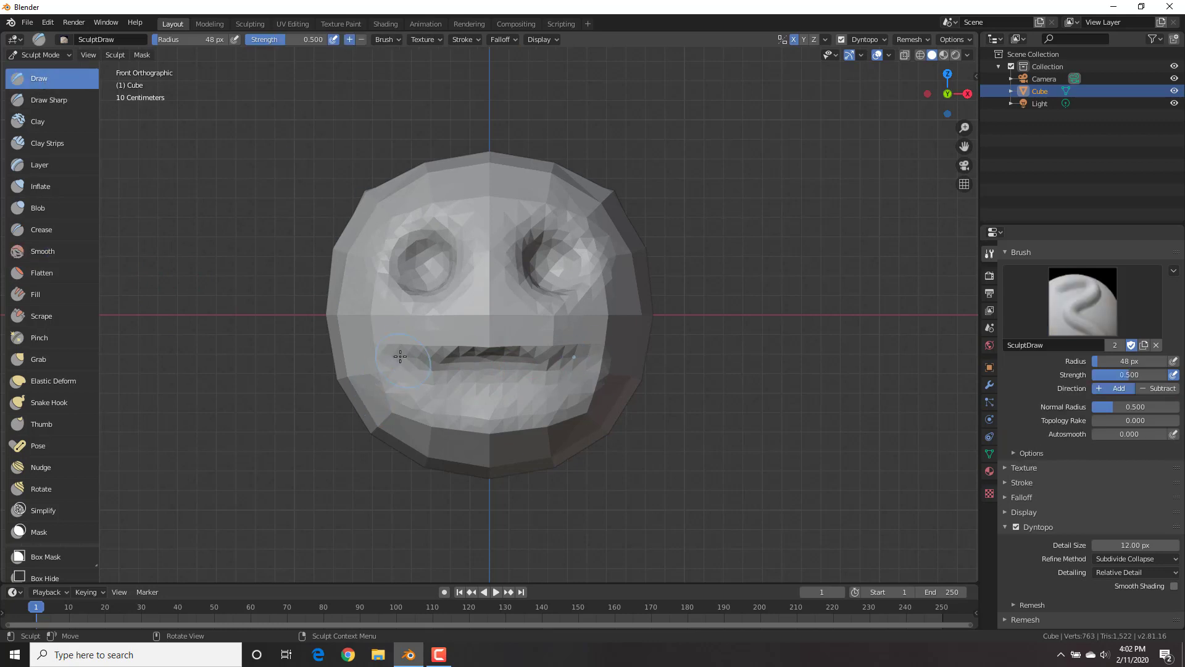
mouse_move(556, 353)
left_mouse_down()
mouse_move(490, 349)
mouse_move(549, 350)
mouse_move(569, 391)
mouse_move(558, 378)
mouse_move(436, 370)
mouse_move(485, 380)
mouse_move(540, 266)
mouse_move(554, 265)
mouse_move(526, 272)
left_mouse_up()
scroll(583, 250, "up", 1)
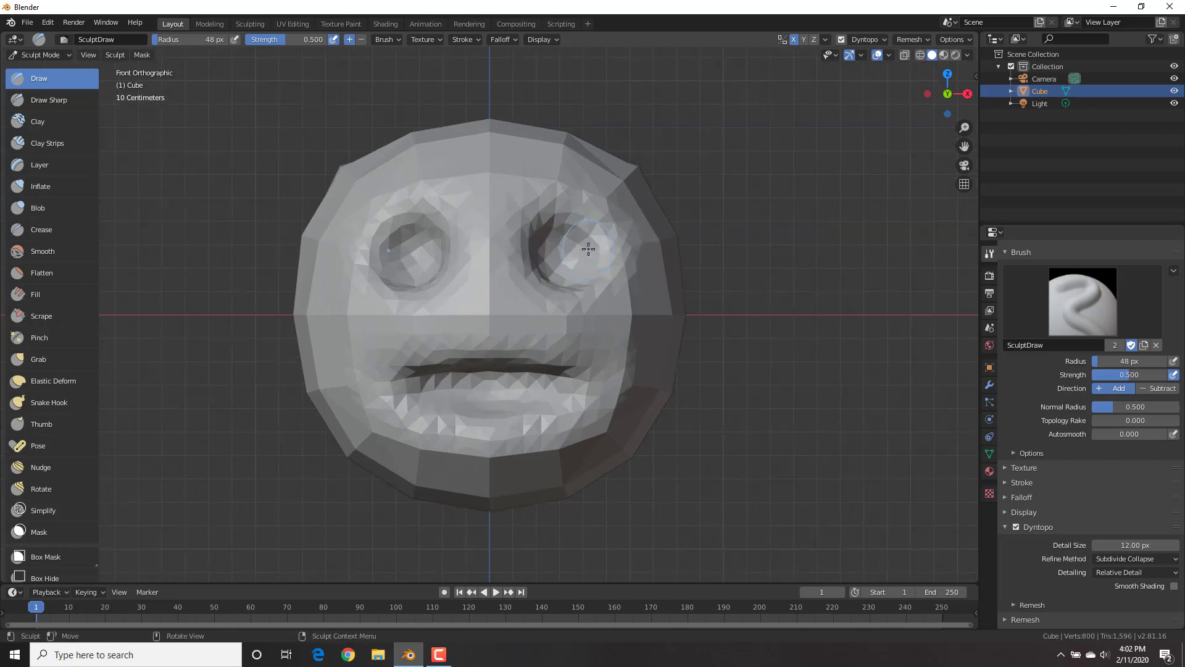
mouse_move(574, 232)
left_mouse_down()
mouse_move(606, 205)
mouse_move(628, 227)
mouse_move(582, 198)
mouse_move(532, 204)
mouse_move(625, 220)
mouse_move(586, 223)
mouse_move(589, 194)
mouse_move(629, 216)
mouse_move(537, 198)
mouse_move(531, 253)
mouse_move(484, 268)
mouse_move(487, 334)
mouse_move(527, 328)
mouse_move(502, 317)
mouse_move(490, 252)
mouse_move(503, 302)
mouse_move(537, 321)
mouse_move(561, 183)
mouse_move(614, 193)
left_mouse_up()
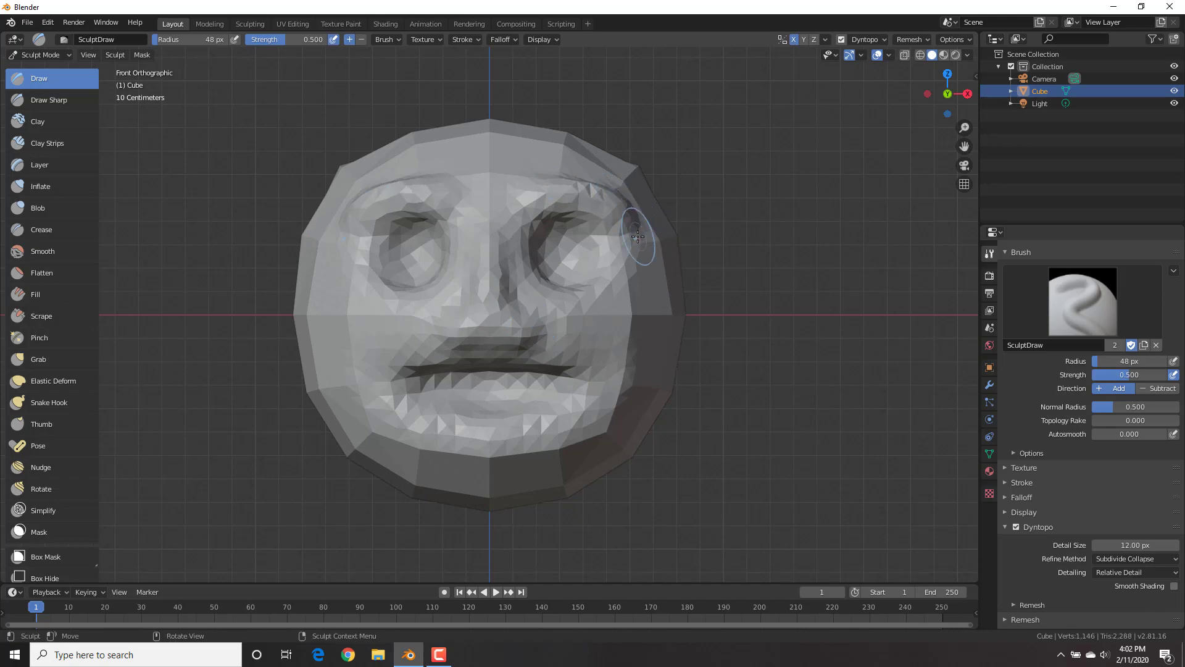
Raise a pair of mirrored horn bumps on top of the head with the Draw brush.
mouse_move(639, 238)
middle_mouse_down()
mouse_move(513, 247)
mouse_move(625, 212)
mouse_move(635, 233)
mouse_move(617, 238)
middle_mouse_up()
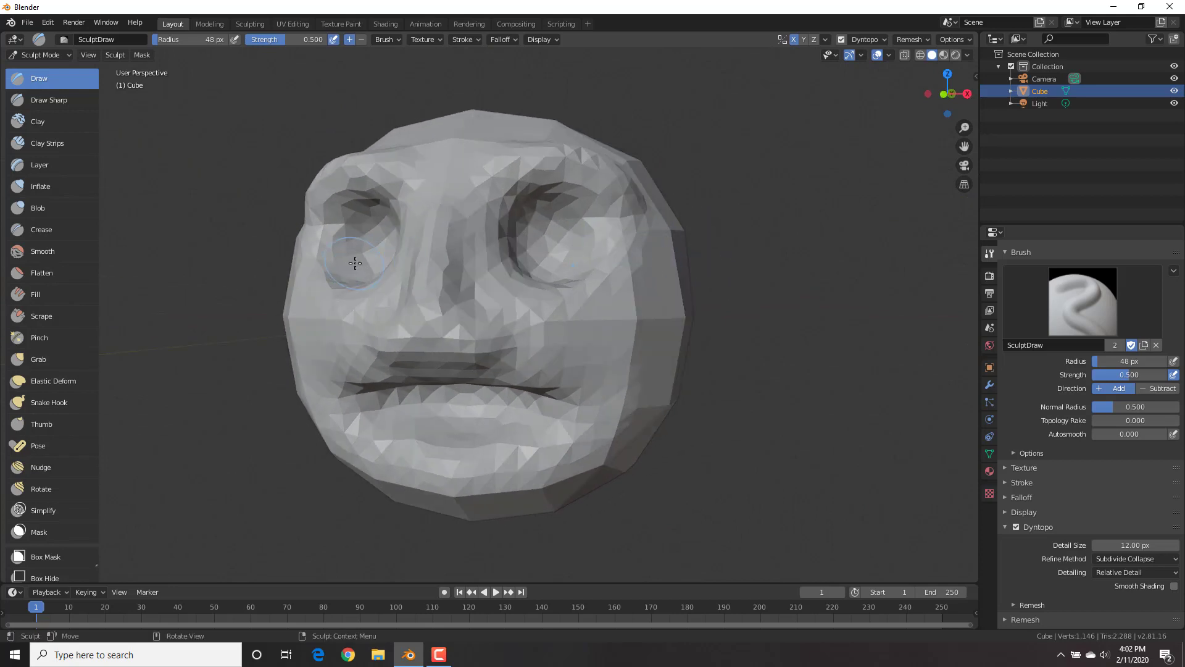
scroll(355, 263, "down", 5)
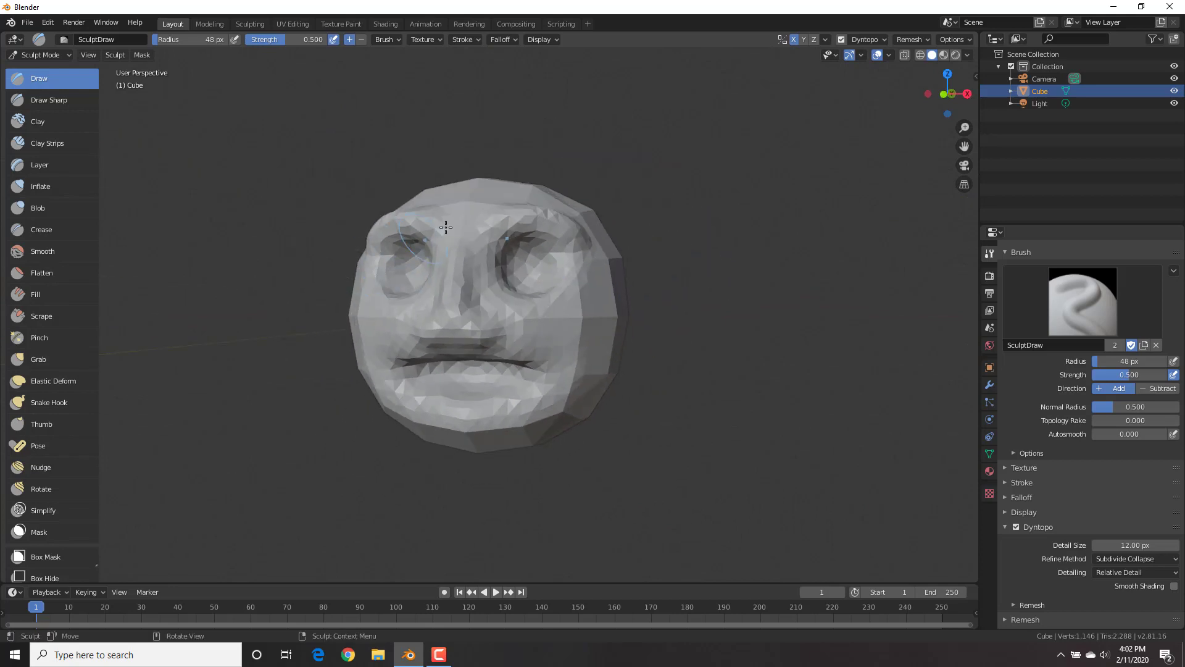
mouse_move(450, 224)
middle_mouse_down()
mouse_move(469, 212)
mouse_move(465, 261)
mouse_move(447, 272)
middle_mouse_up()
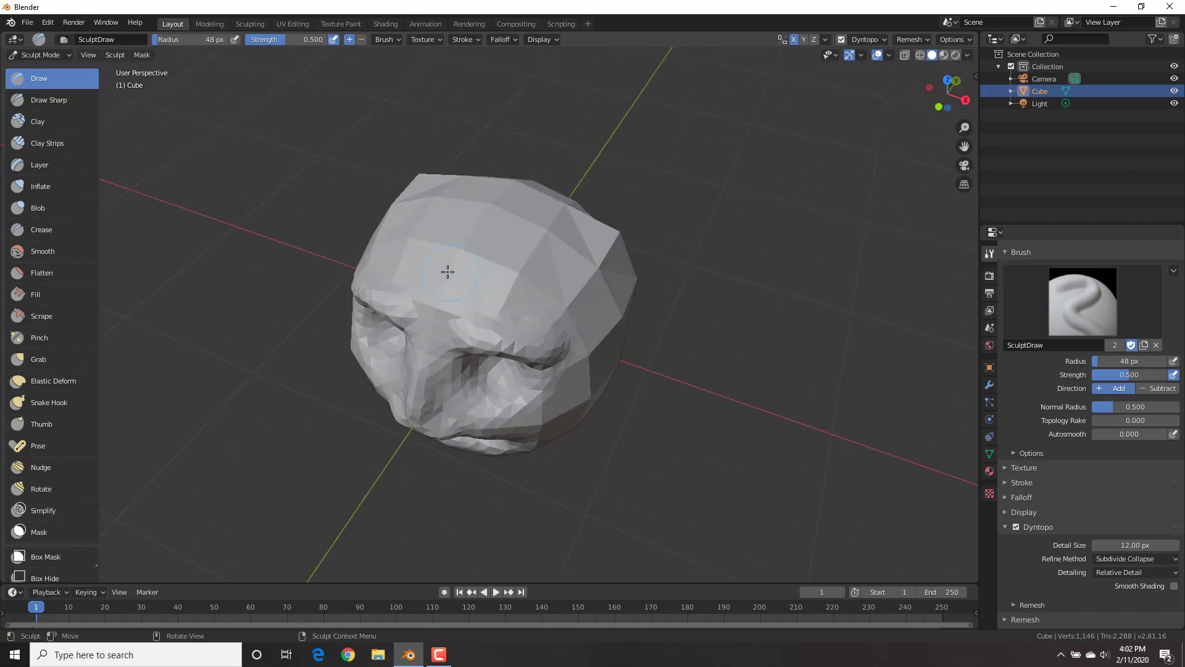
scroll(531, 265, "up", 1)
mouse_move(536, 263)
left_mouse_down()
mouse_move(552, 275)
mouse_move(535, 265)
left_mouse_up()
mouse_move(535, 266)
middle_mouse_down()
mouse_move(510, 254)
mouse_move(527, 223)
middle_mouse_up()
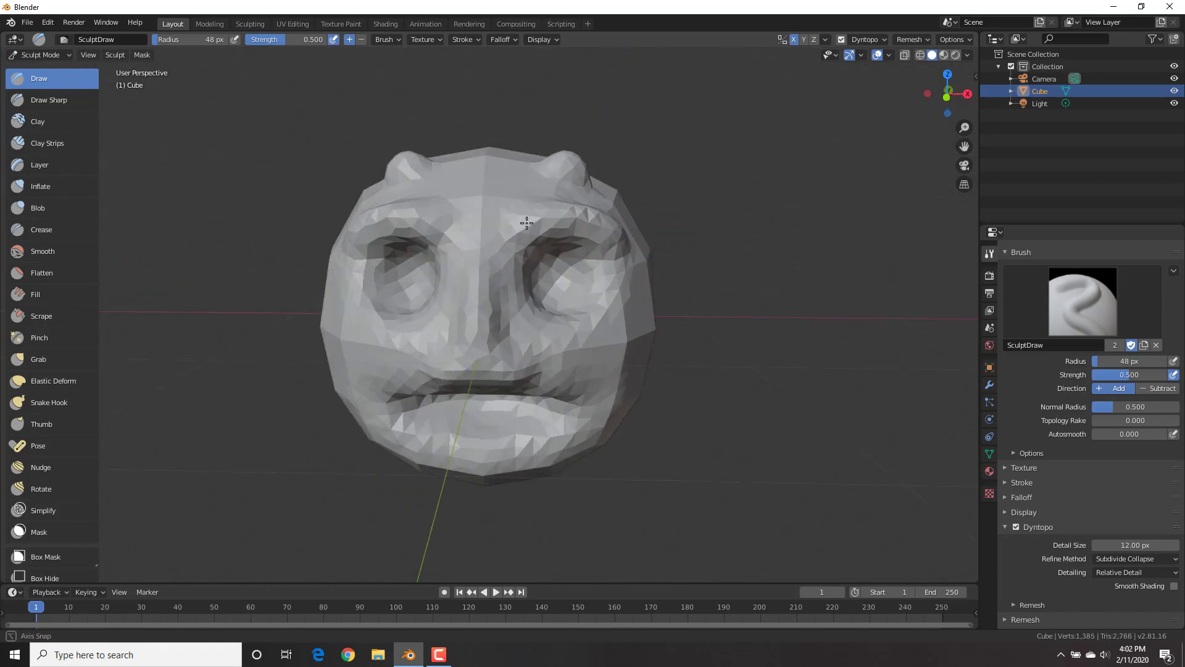
Pull the two bumps upward into tall horns with the Grab brush, working from the right side view.
left_click(49, 367)
mouse_move(671, 186)
middle_mouse_down()
mouse_move(560, 195)
mouse_move(510, 157)
middle_mouse_up()
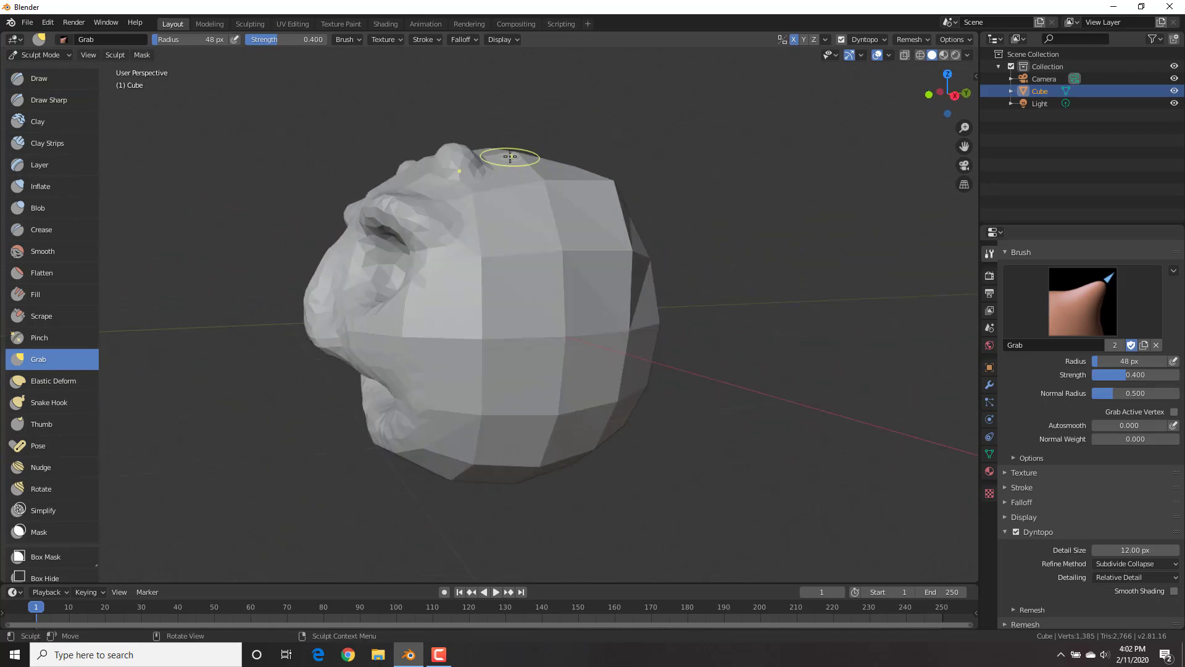
key("KP_3")
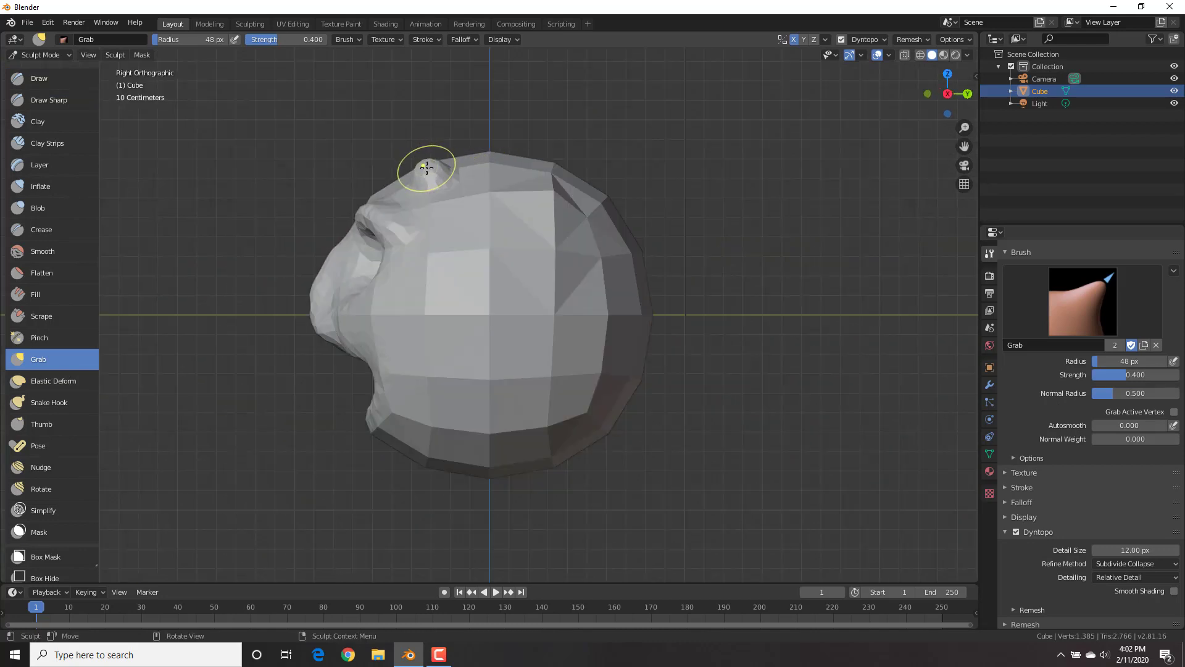
left_click_drag(426, 167, 412, 75)
mouse_move(420, 135)
left_mouse_down()
mouse_move(416, 90)
mouse_move(436, 50)
left_mouse_up()
mouse_move(426, 108)
left_mouse_down()
mouse_move(445, 65)
mouse_move(409, 63)
left_mouse_up()
mouse_move(415, 145)
middle_mouse_down()
mouse_move(531, 167)
mouse_move(511, 180)
mouse_move(437, 177)
middle_mouse_up()
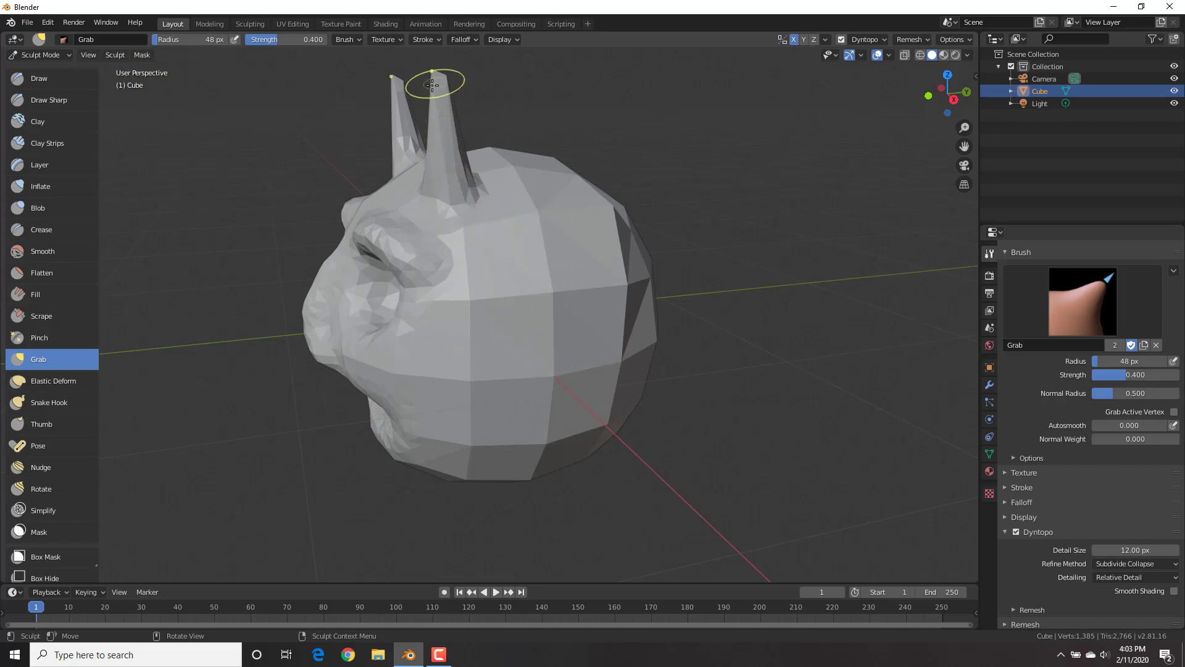
left_click_drag(442, 98, 440, 87)
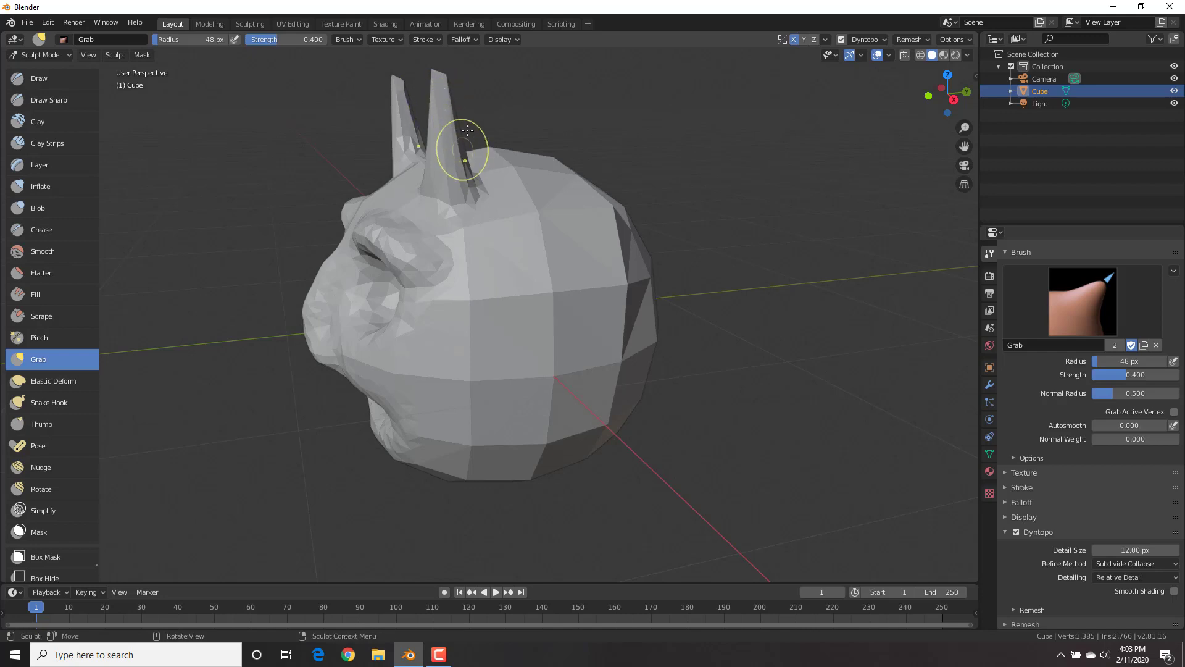
Refine the tips and lower parts of both horns from the front with the Grab brush.
middle_click_drag(445, 142, 558, 153)
left_click_drag(598, 103, 595, 107)
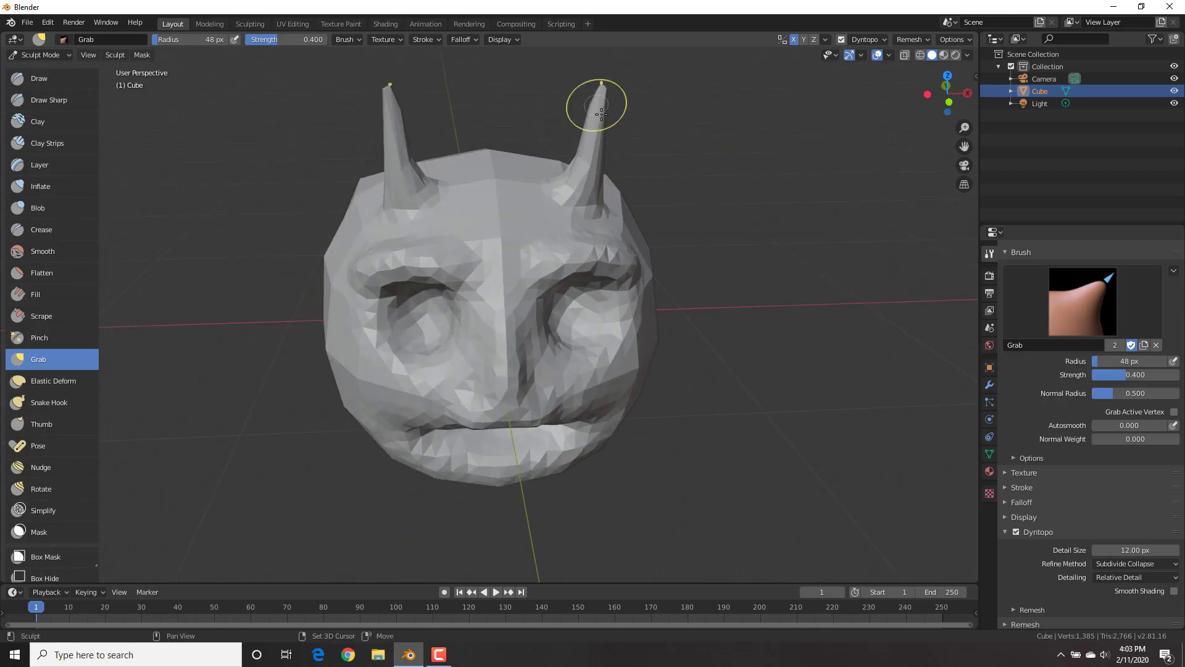
left_click_drag(593, 150, 589, 161)
middle_click_drag(544, 164, 459, 144)
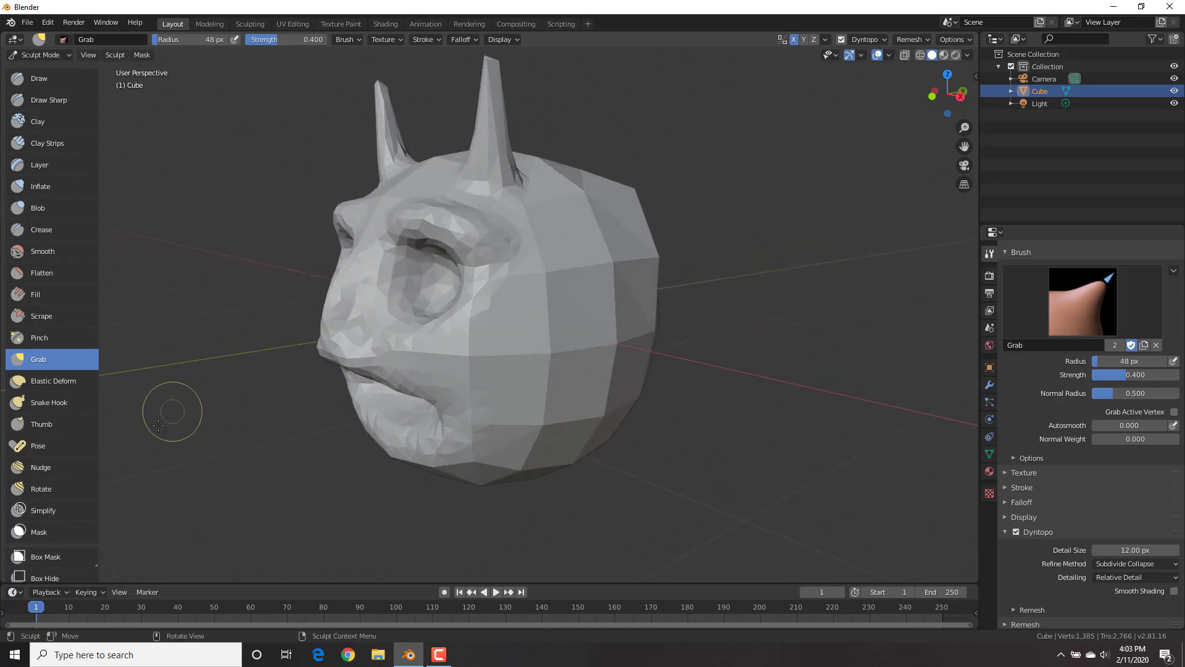
Twist the mirrored horns with the Rotate brush at a radius of 48 px.
left_click(60, 491)
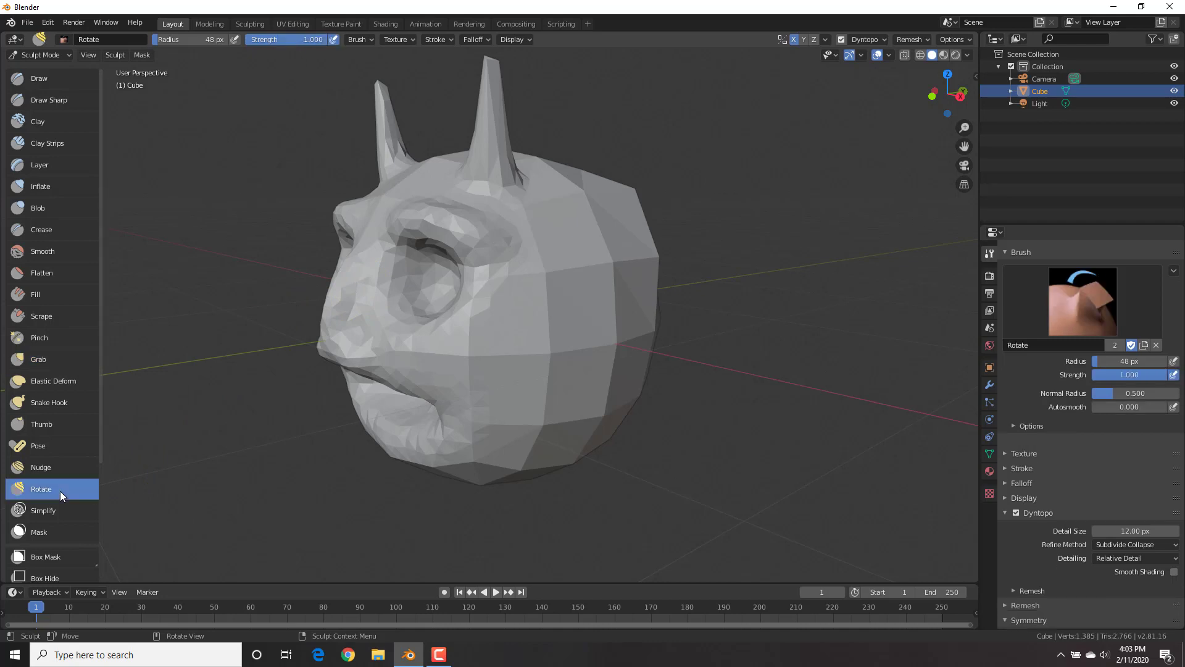
key("KP_3")
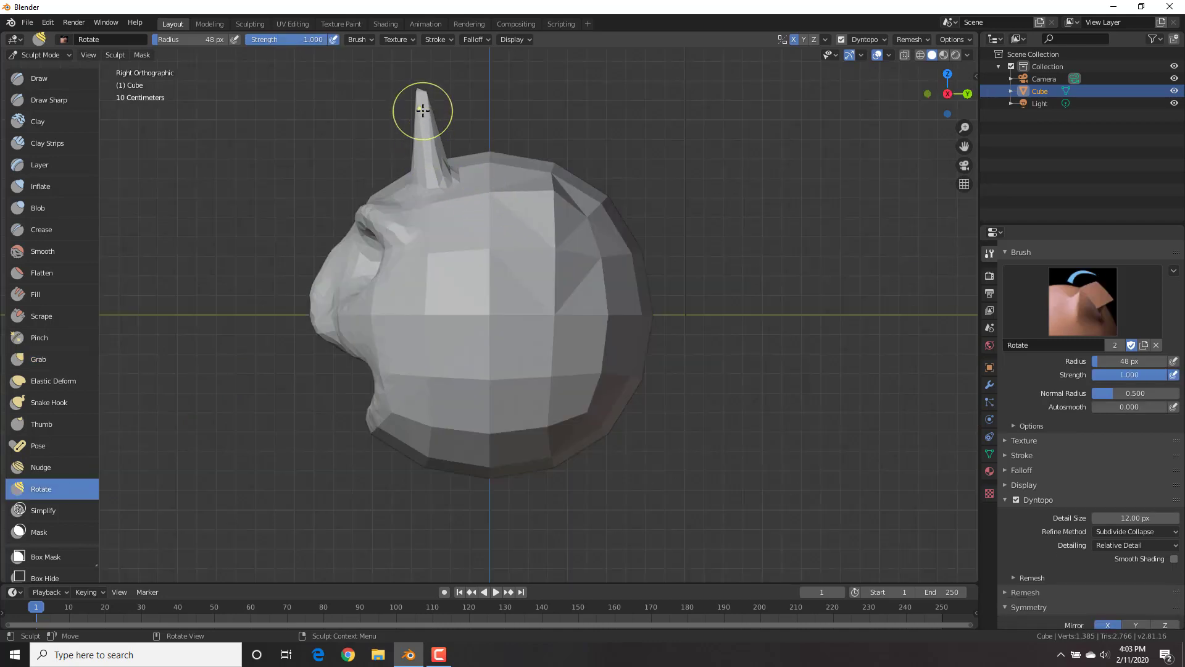
middle_click_drag(421, 110, 555, 130)
left_click_drag(555, 130, 549, 163)
Set the Rotate brush radius to 84 px, and twist the inner brows beside the nose bridge.
middle_click_drag(554, 276, 584, 222)
key("f")
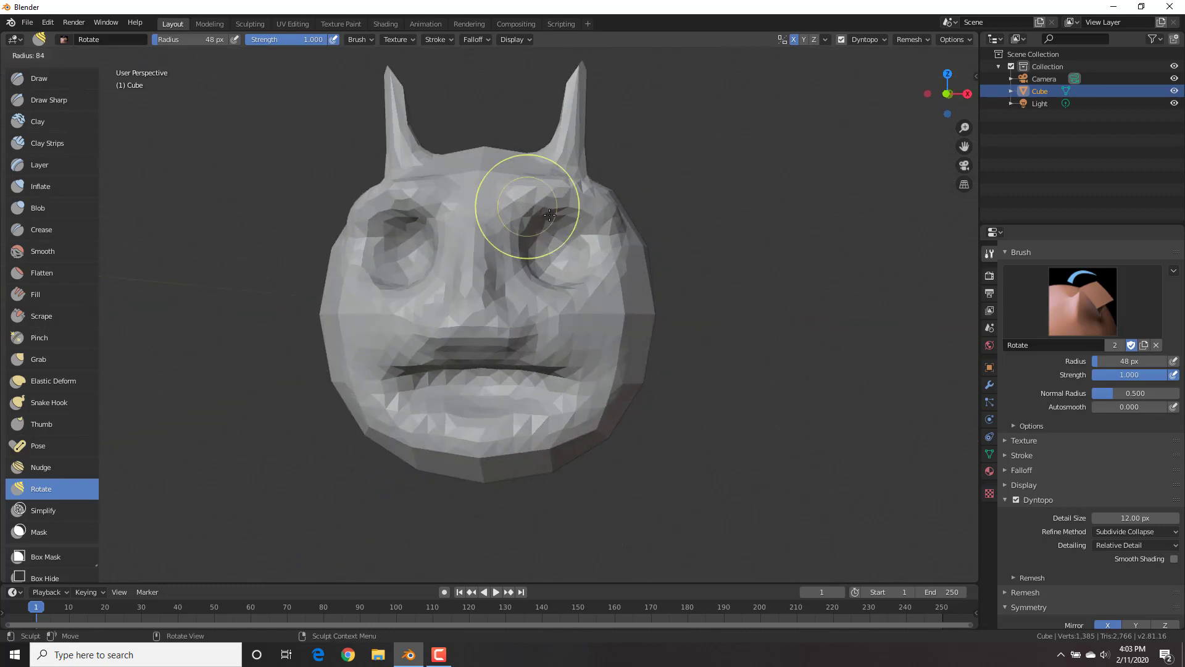
left_click(559, 206)
mouse_move(516, 198)
left_mouse_down()
mouse_move(528, 168)
mouse_move(488, 255)
left_mouse_up()
left_click(56, 355)
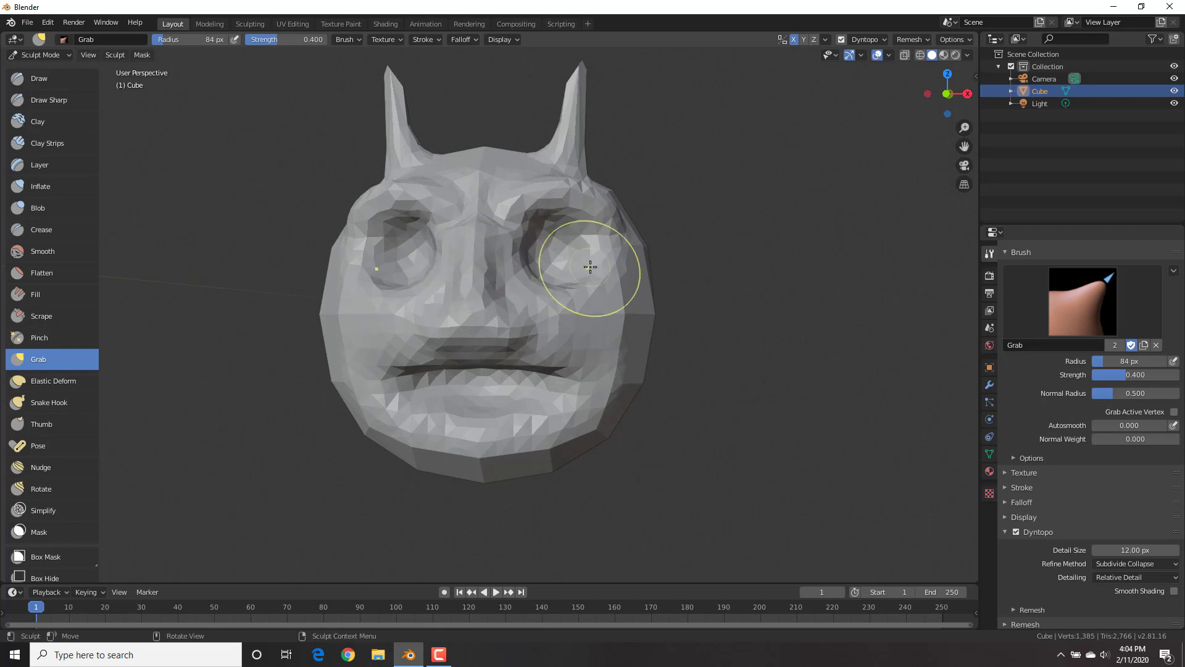
mouse_move(595, 264)
middle_mouse_down()
mouse_move(511, 277)
mouse_move(572, 273)
middle_mouse_up()
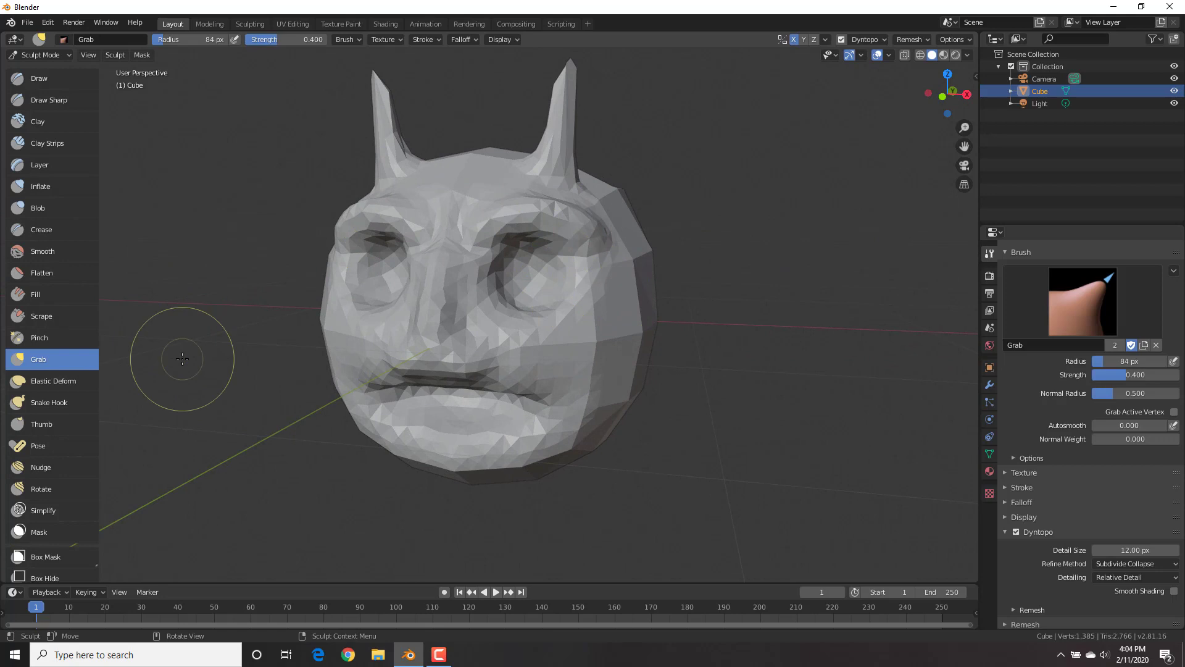
Bend both horns backward and spread them outward with the Pose brush.
left_click(41, 447)
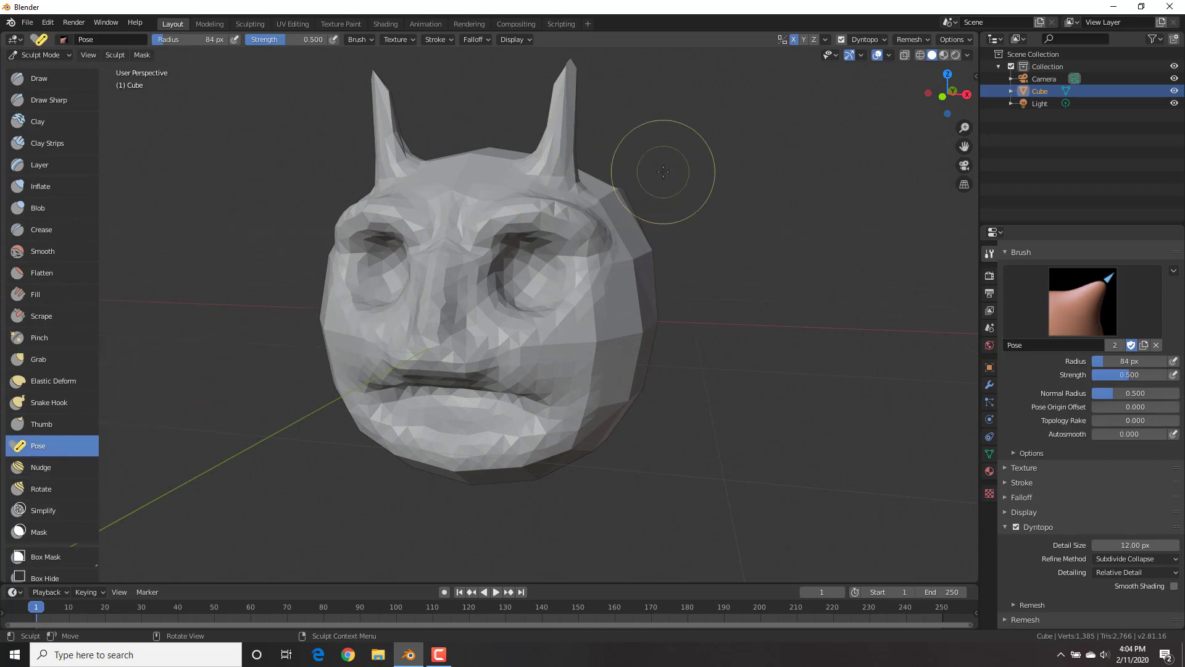
mouse_move(669, 167)
middle_mouse_down()
mouse_move(609, 172)
mouse_move(493, 108)
middle_mouse_up()
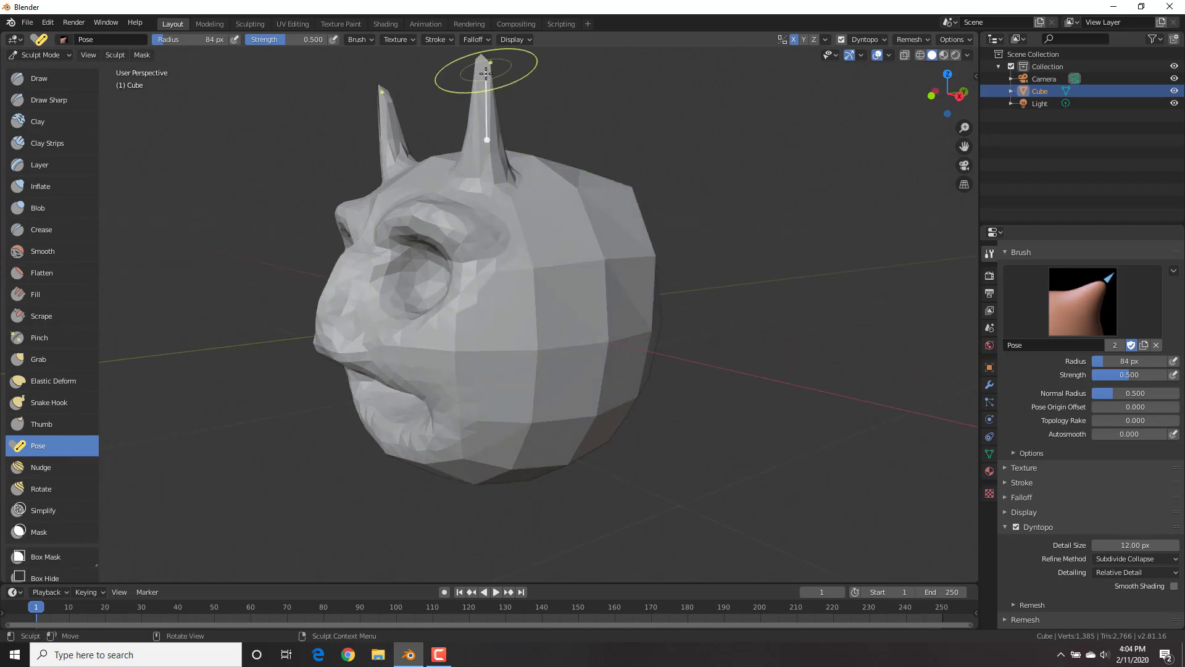
scroll(485, 75, "down", 1)
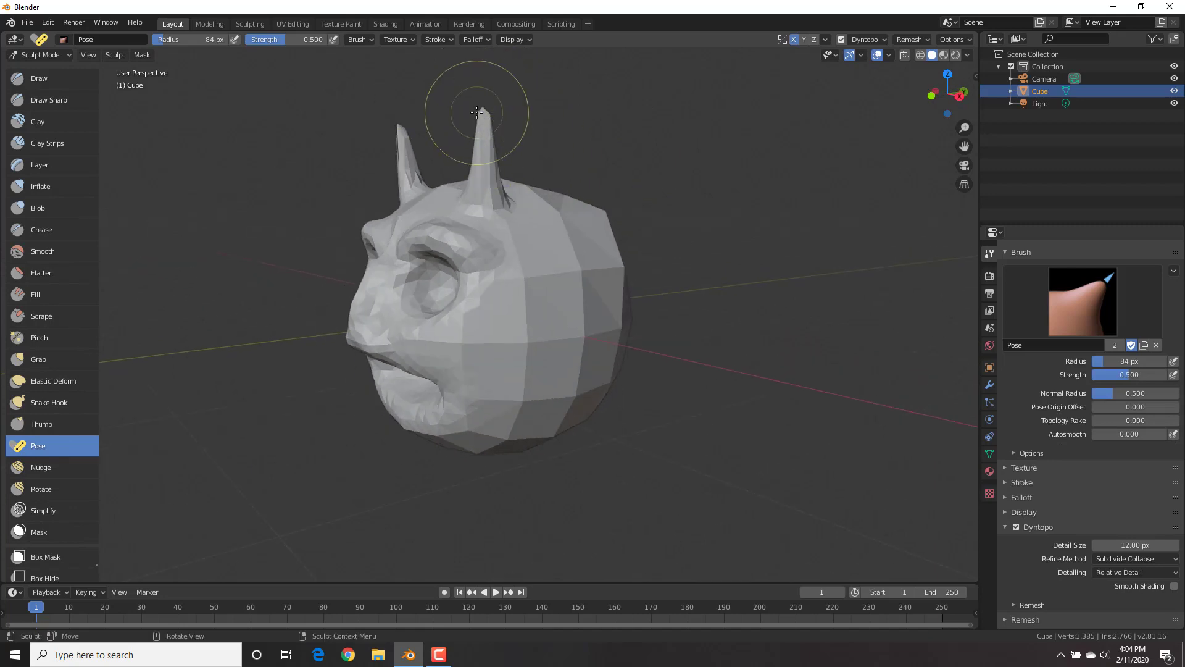
mouse_move(481, 120)
left_mouse_down()
mouse_move(530, 135)
mouse_move(516, 131)
left_mouse_up()
mouse_move(516, 131)
middle_mouse_down()
mouse_move(469, 211)
mouse_move(494, 246)
mouse_move(583, 235)
middle_mouse_up()
scroll(586, 233, "up", 2)
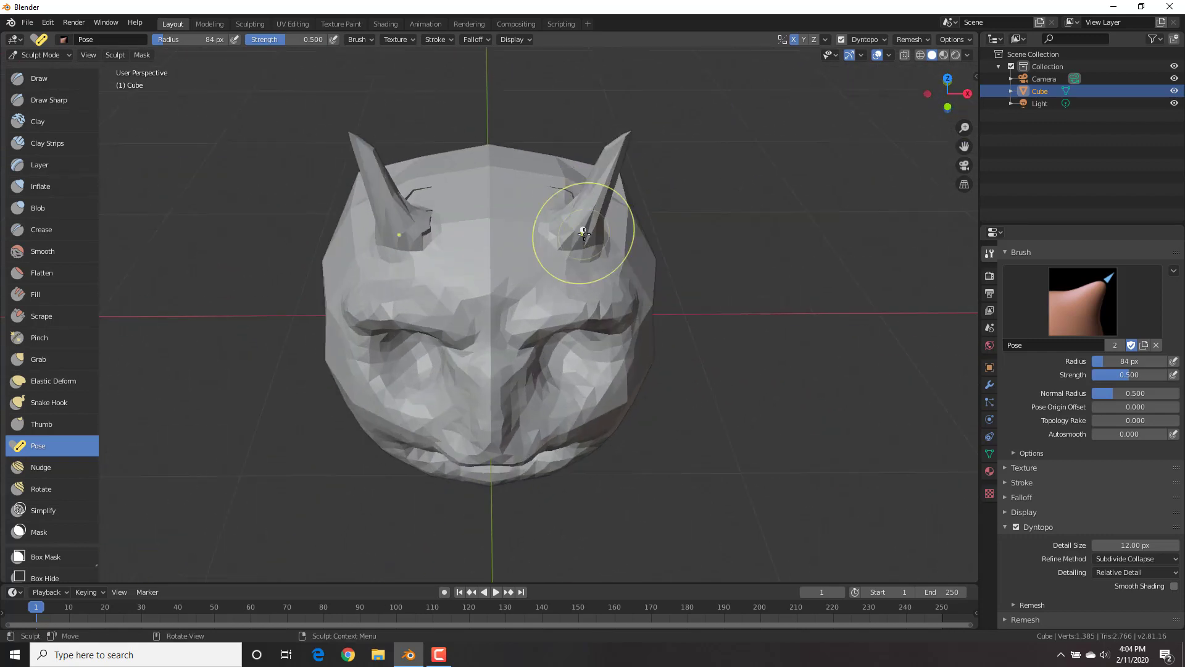
left_click_drag(653, 111, 669, 116)
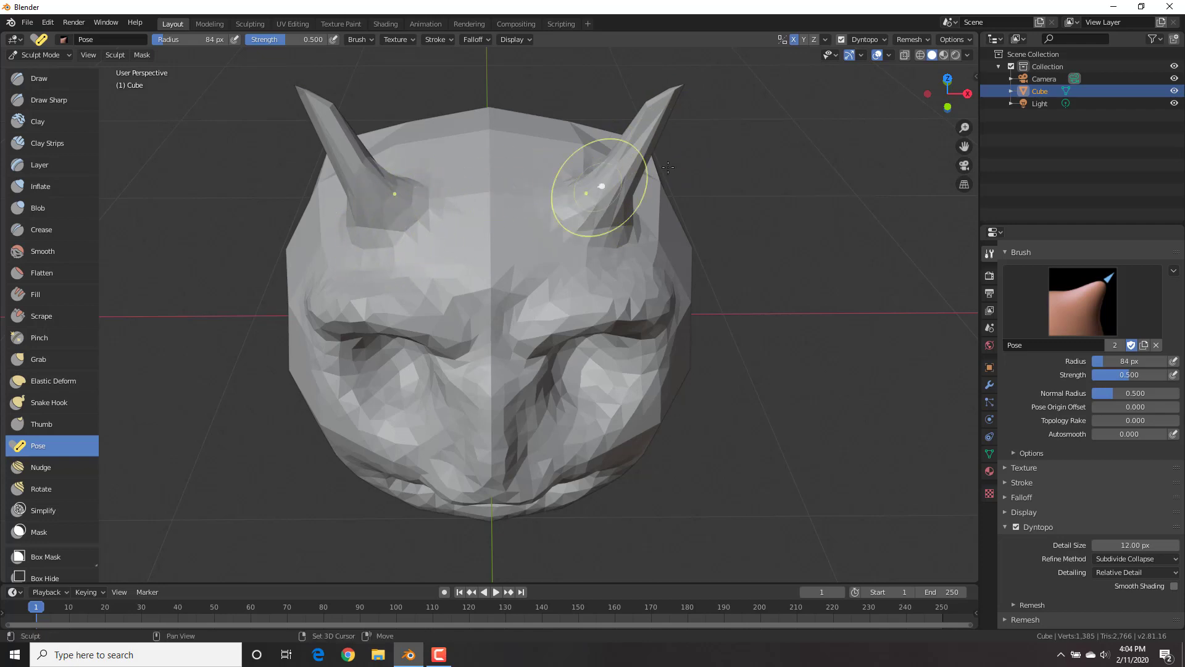
mouse_move(548, 286)
middle_mouse_down()
mouse_move(517, 229)
mouse_move(502, 230)
middle_mouse_up()
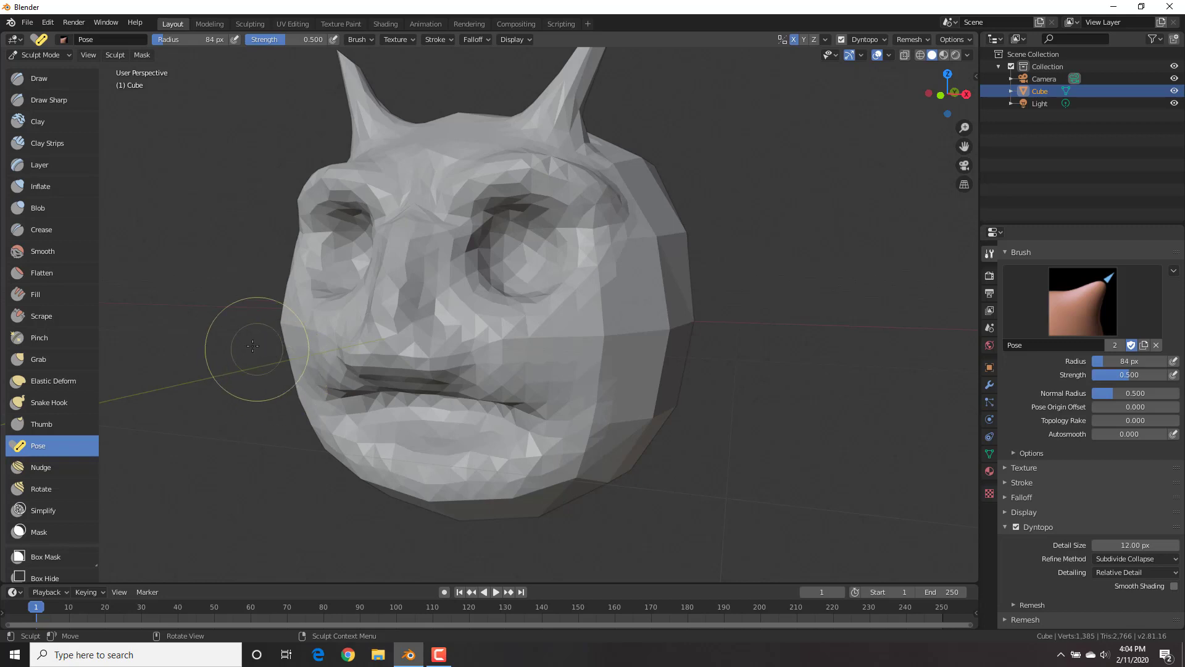
Set the Draw brush radius to 28 px, and raise mirrored curved ridges above the brows from the nose bridge toward the horns.
mouse_move(276, 366)
middle_mouse_down()
mouse_move(286, 351)
mouse_move(289, 384)
middle_mouse_up()
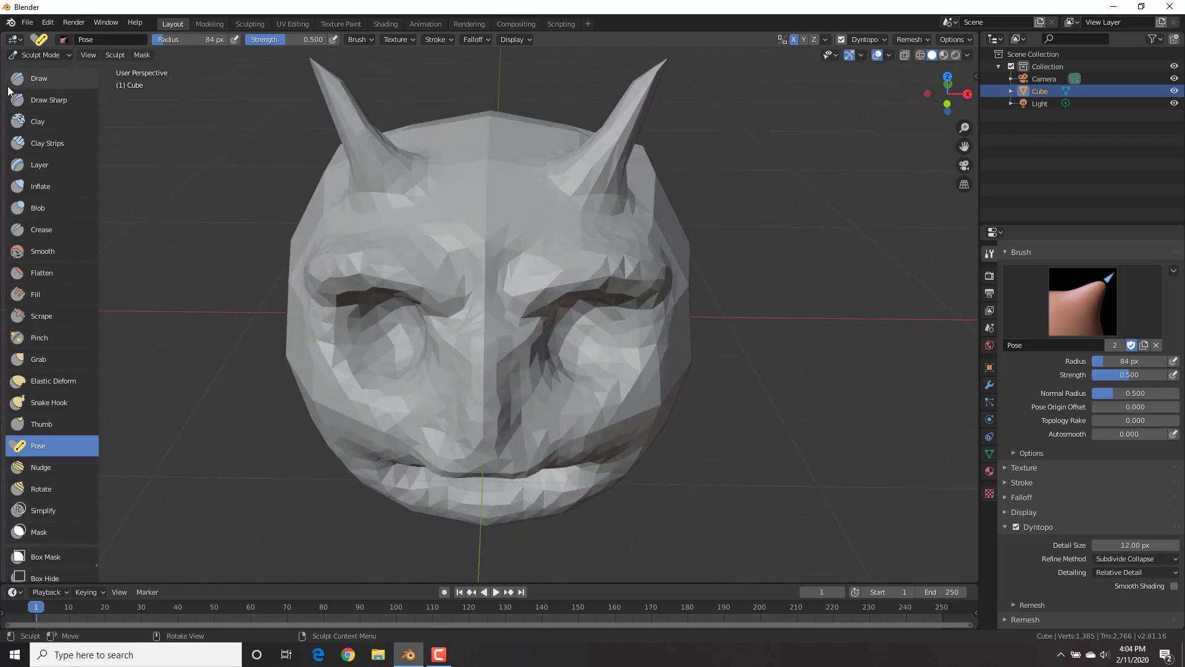
left_click(38, 84)
mouse_move(597, 291)
middle_mouse_down()
mouse_move(601, 233)
mouse_move(603, 303)
middle_mouse_up()
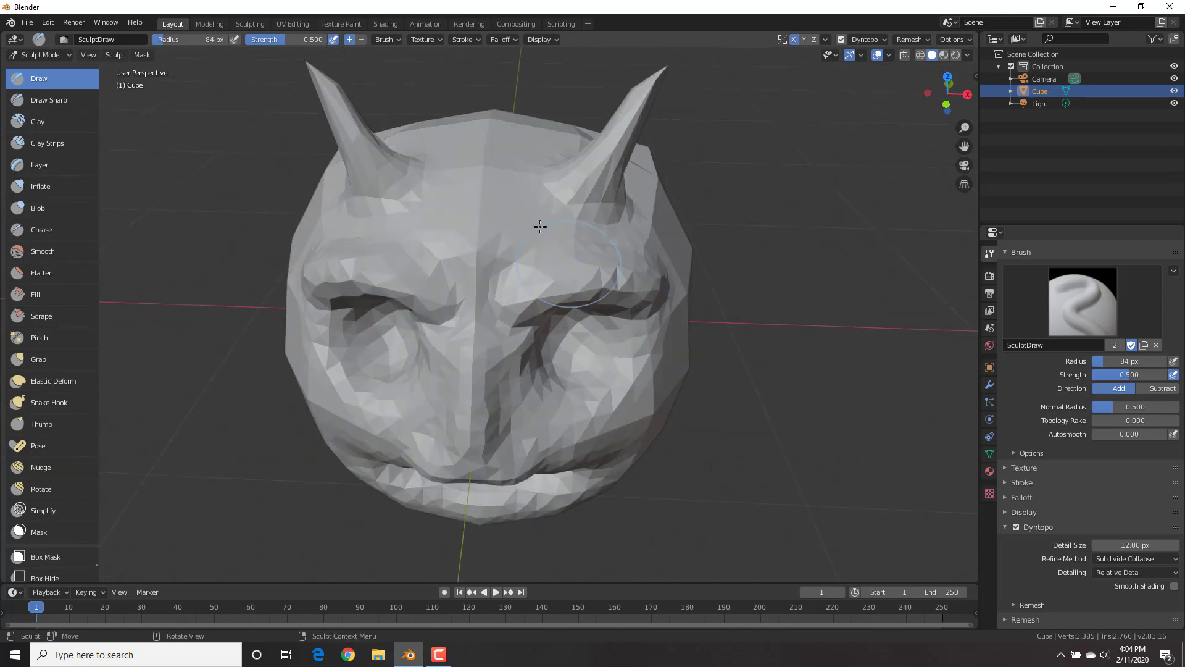
scroll(544, 226, "up", 6)
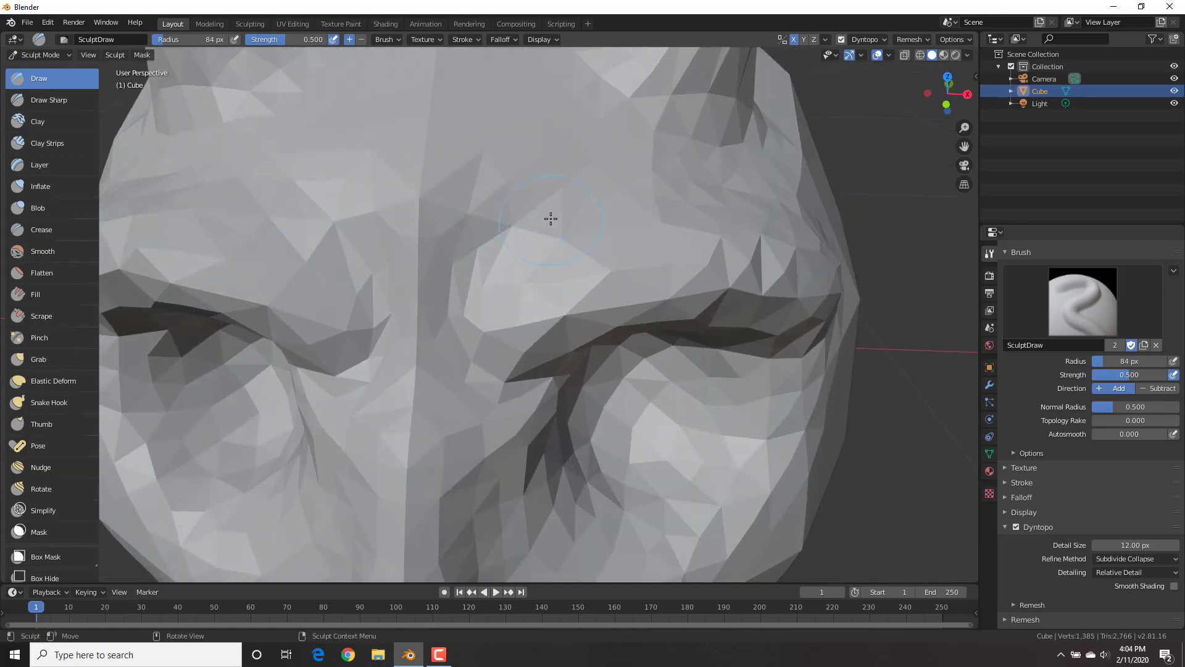
key("f")
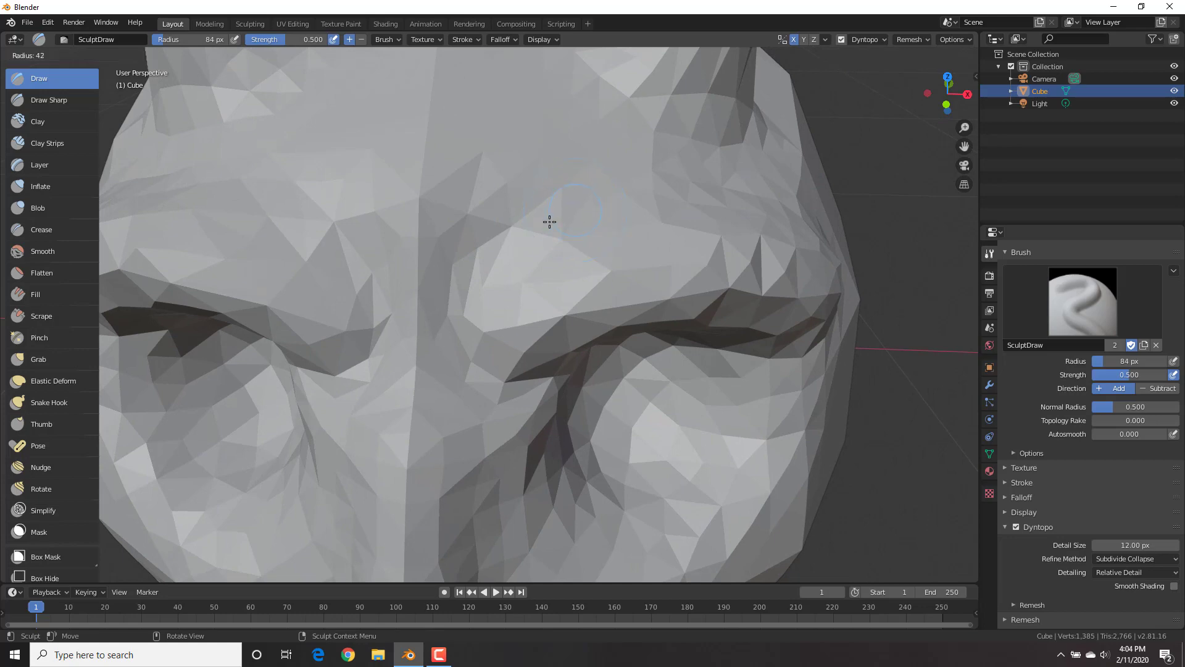
left_click(541, 226)
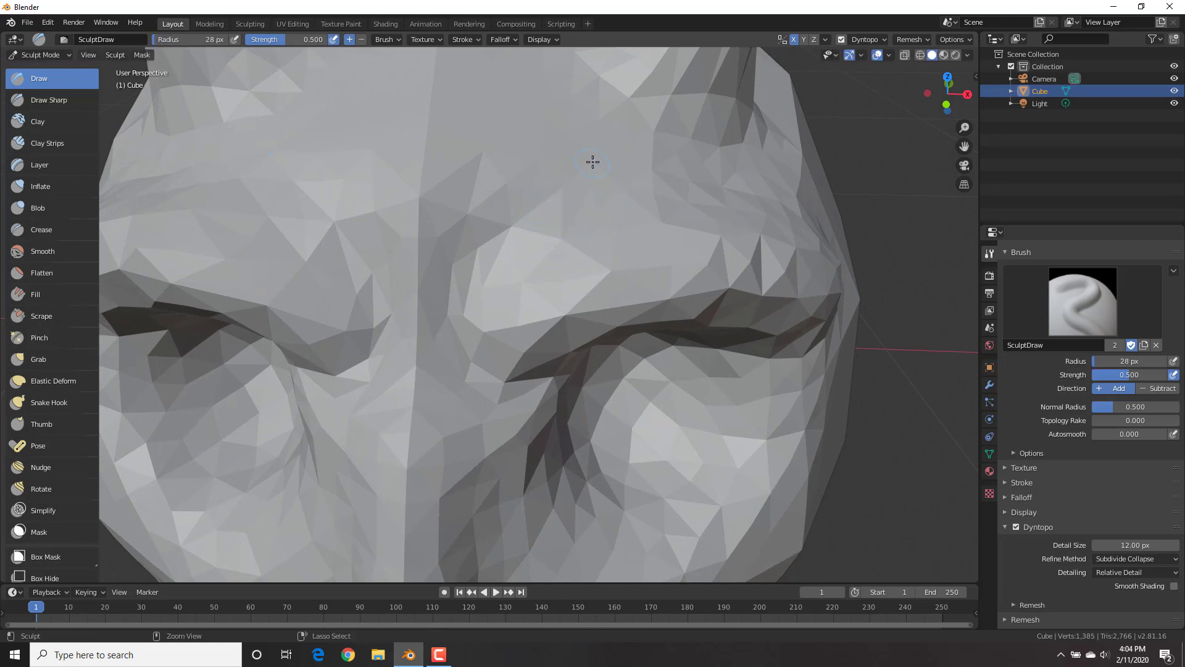
mouse_move(535, 209)
left_mouse_down()
mouse_move(455, 283)
mouse_move(445, 312)
mouse_move(601, 178)
left_mouse_up()
mouse_move(518, 229)
left_mouse_down()
mouse_move(444, 311)
mouse_move(593, 175)
mouse_move(475, 253)
mouse_move(445, 309)
mouse_move(531, 204)
mouse_move(643, 180)
mouse_move(556, 206)
mouse_move(456, 284)
left_mouse_up()
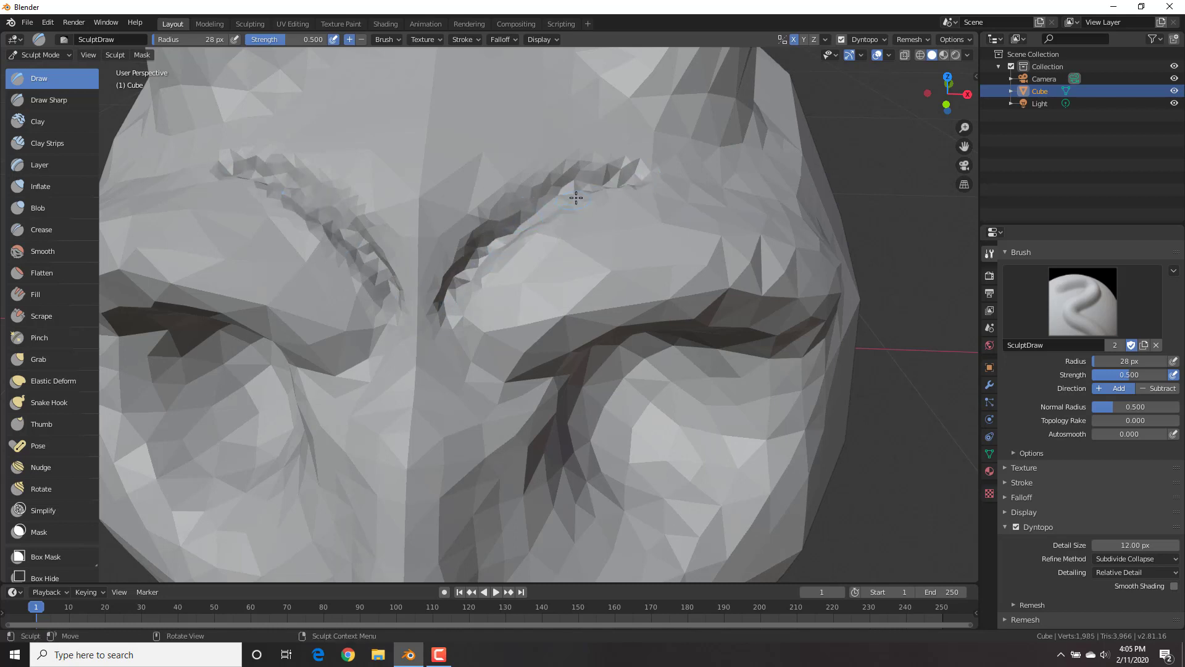
Carve creases along the ridges above both brows down to the nose bridge with the Crease brush at a radius of 50 px.
middle_click_drag(529, 213, 577, 180)
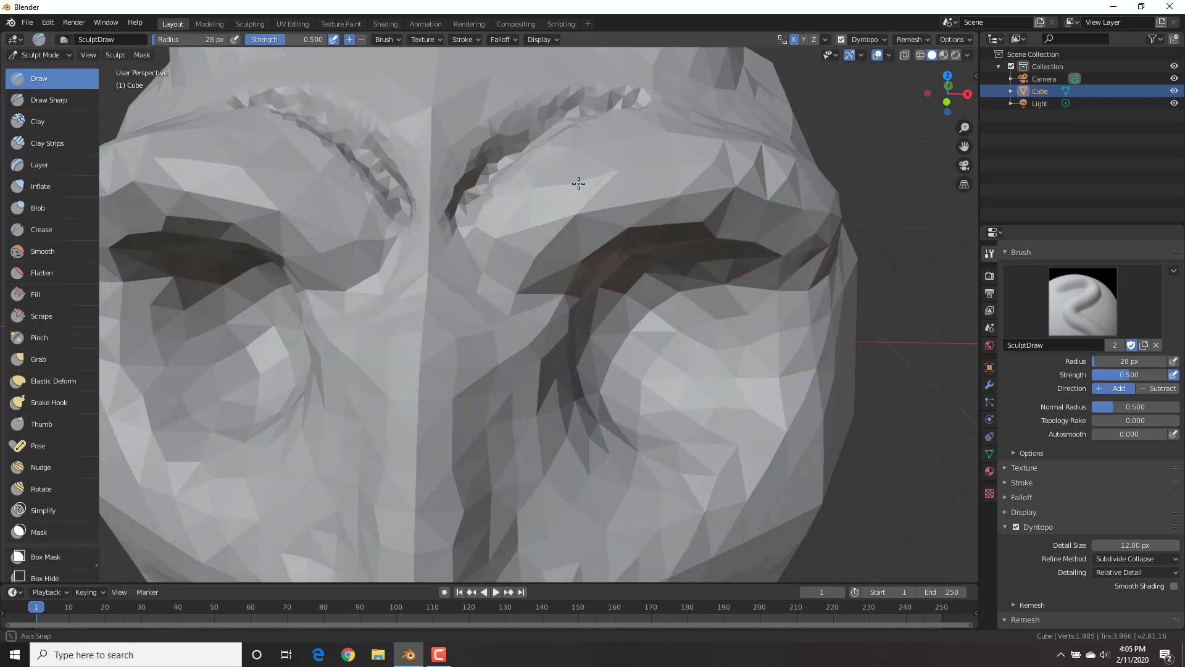
left_click(33, 231)
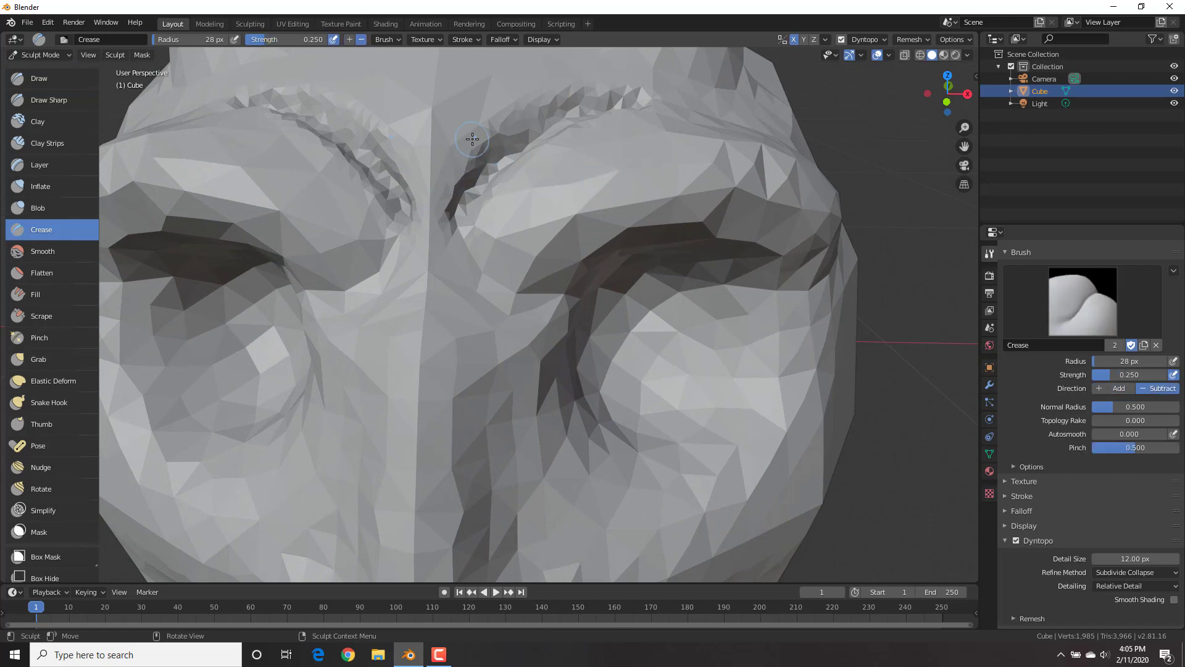
key("f")
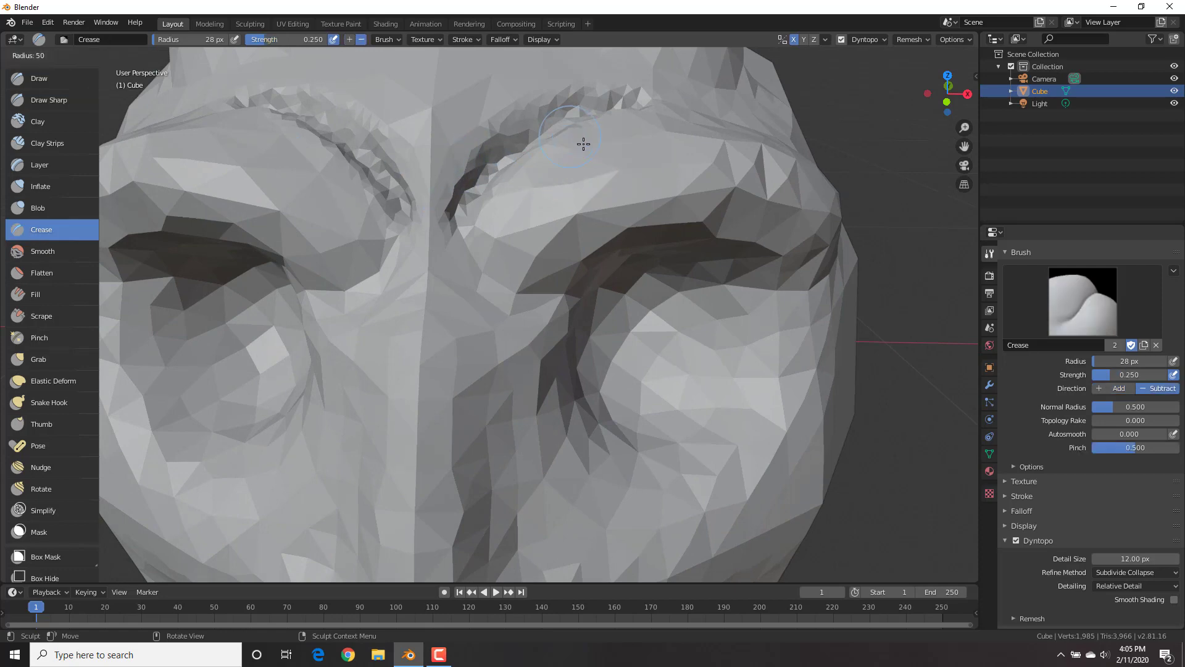
left_click(582, 140)
mouse_move(582, 140)
middle_mouse_down()
mouse_move(603, 132)
mouse_move(603, 142)
middle_mouse_up()
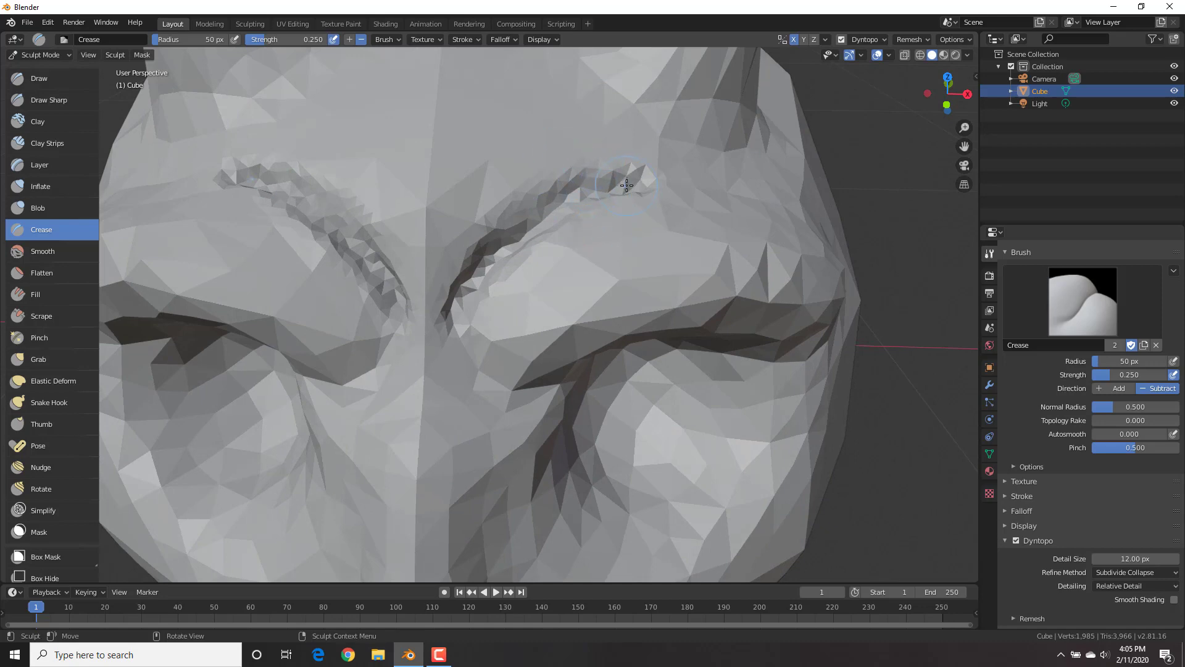
left_click_drag(626, 185, 625, 186)
mouse_move(495, 248)
left_mouse_down()
mouse_move(450, 321)
mouse_move(493, 253)
mouse_move(639, 185)
left_mouse_up()
mouse_move(541, 224)
left_mouse_down()
mouse_move(473, 280)
mouse_move(529, 214)
left_mouse_up()
mouse_move(637, 178)
left_mouse_down()
mouse_move(529, 225)
mouse_move(455, 303)
left_mouse_up()
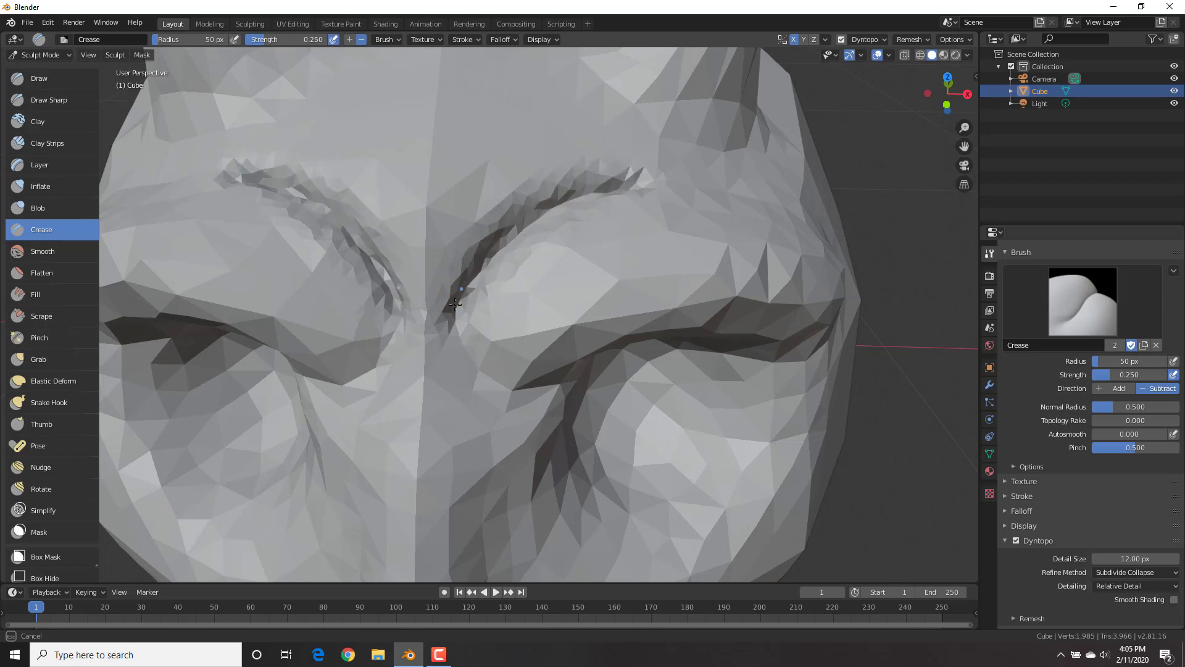
mouse_move(493, 255)
left_mouse_down()
mouse_move(546, 213)
mouse_move(639, 179)
mouse_move(475, 267)
left_mouse_up()
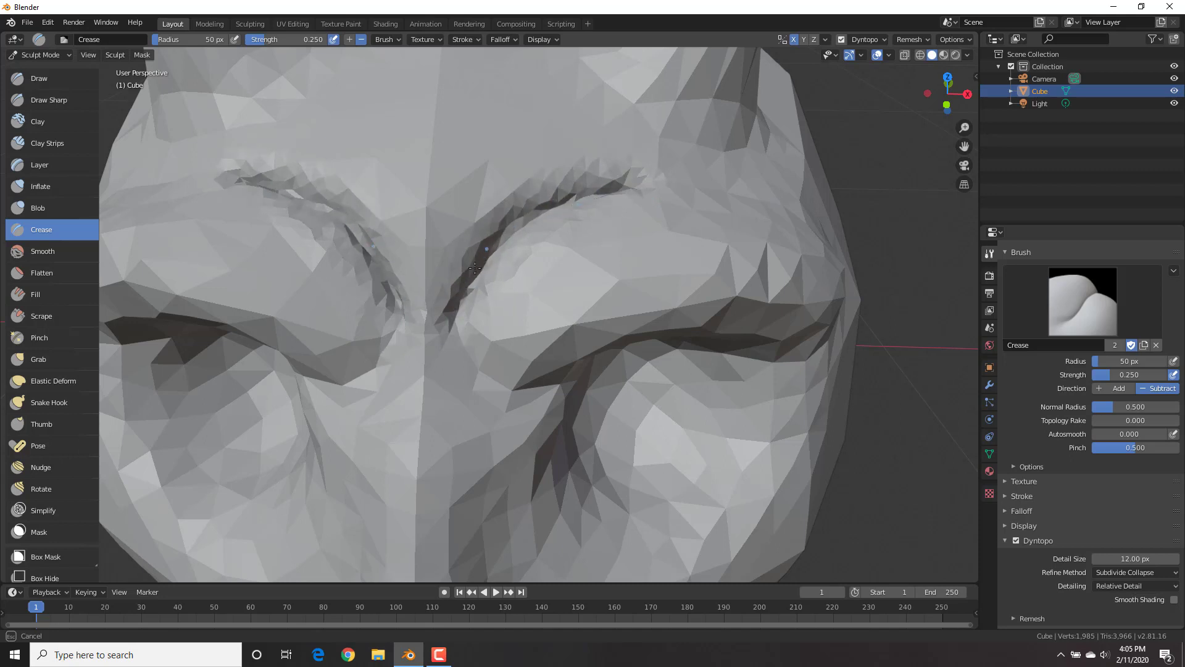
mouse_move(451, 326)
left_mouse_down()
mouse_move(501, 211)
mouse_move(631, 189)
mouse_move(461, 290)
mouse_move(445, 341)
left_mouse_up()
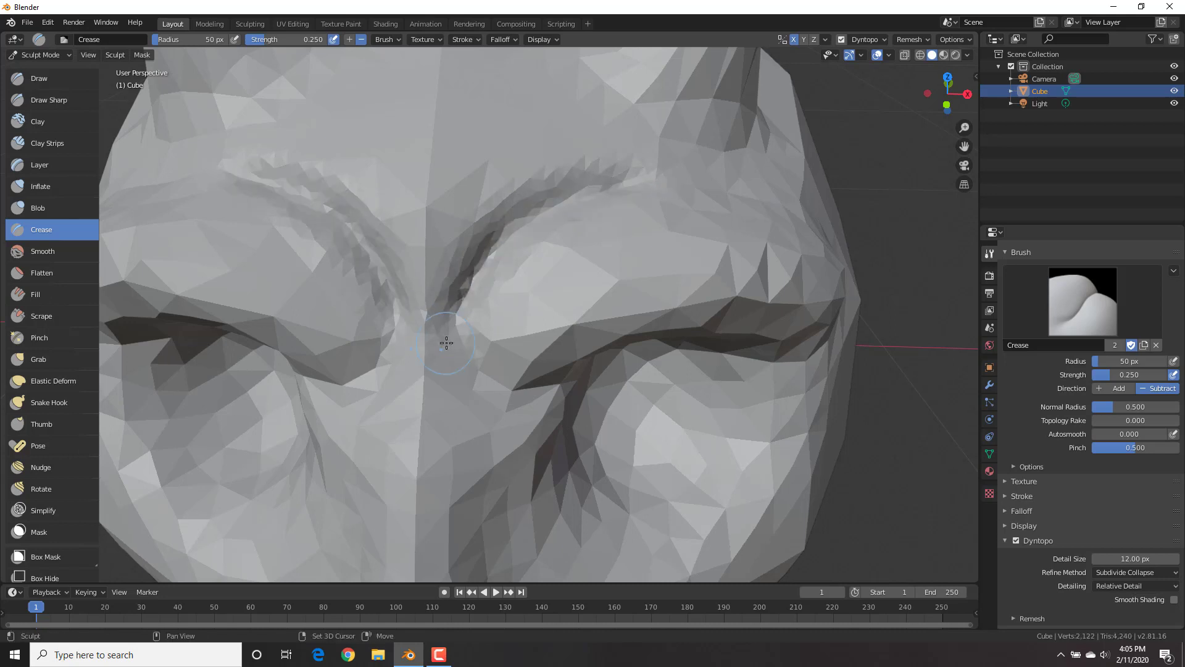
Add three round bumps on the side of the head behind the brow with the Blob brush, undoing an extra one below them.
scroll(446, 343, "down", 5)
middle_click_drag(558, 377, 492, 353)
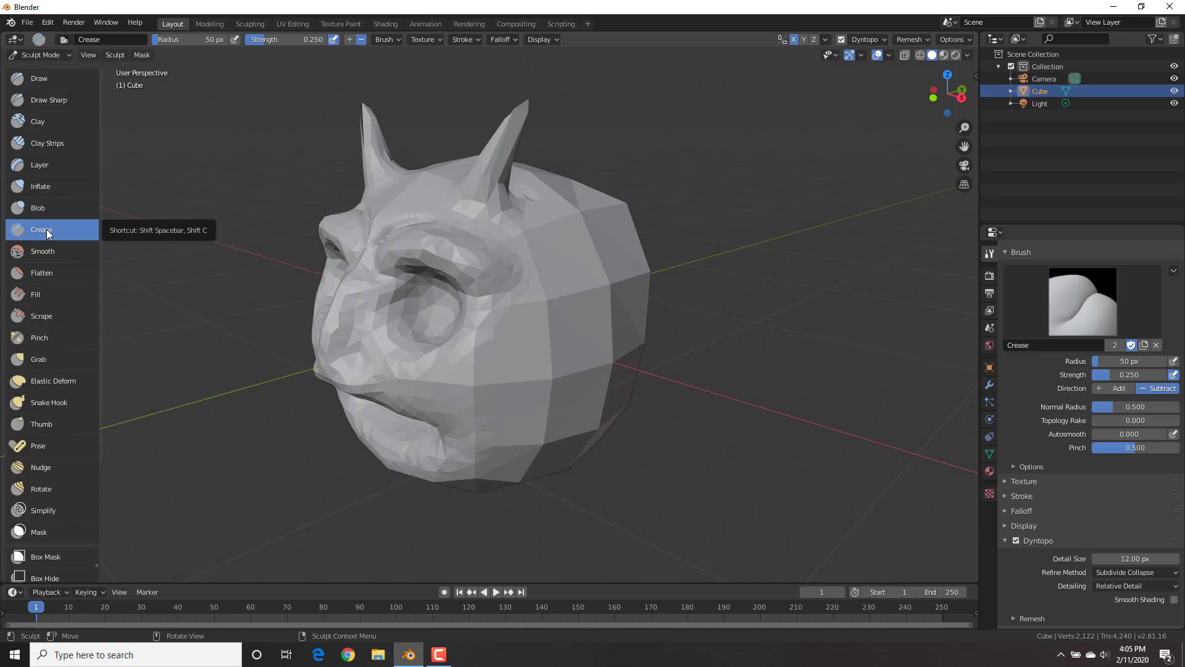
left_click(54, 207)
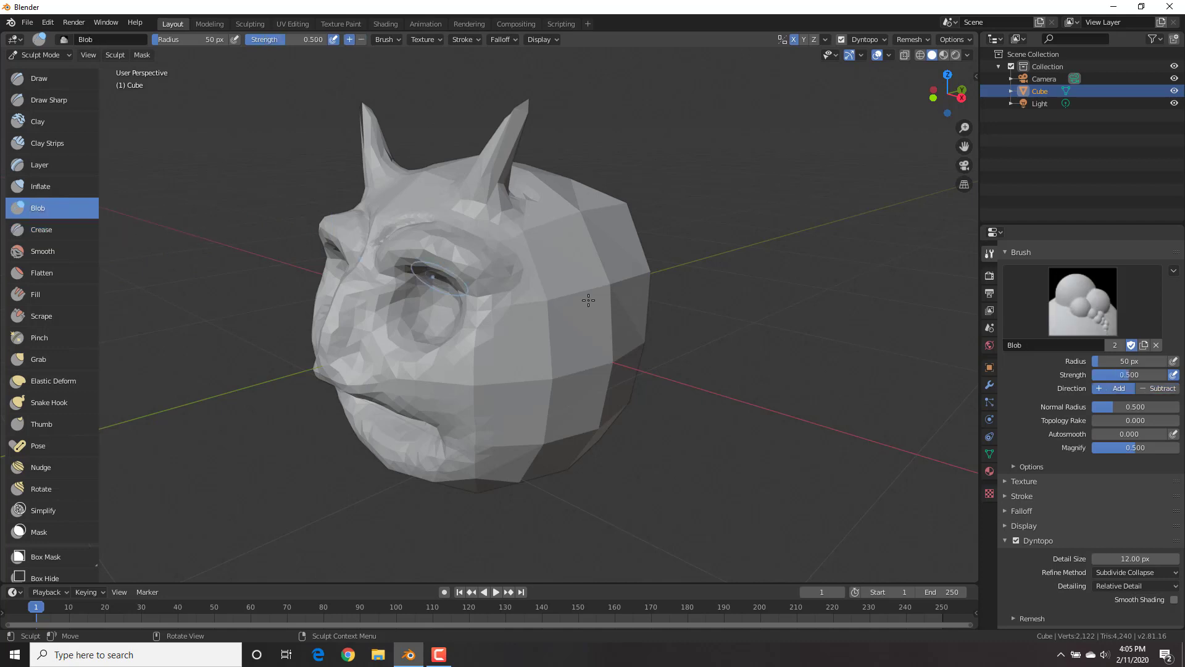
mouse_move(627, 269)
middle_mouse_down()
mouse_move(582, 273)
mouse_move(594, 282)
middle_mouse_up()
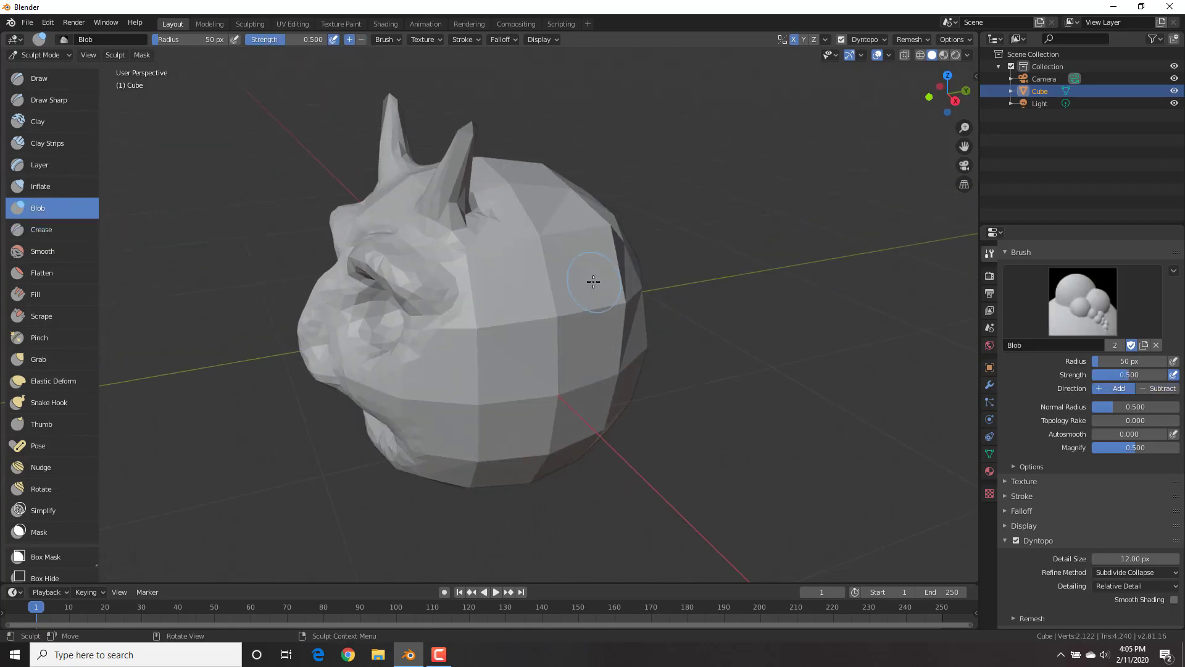
scroll(516, 284, "up", 2)
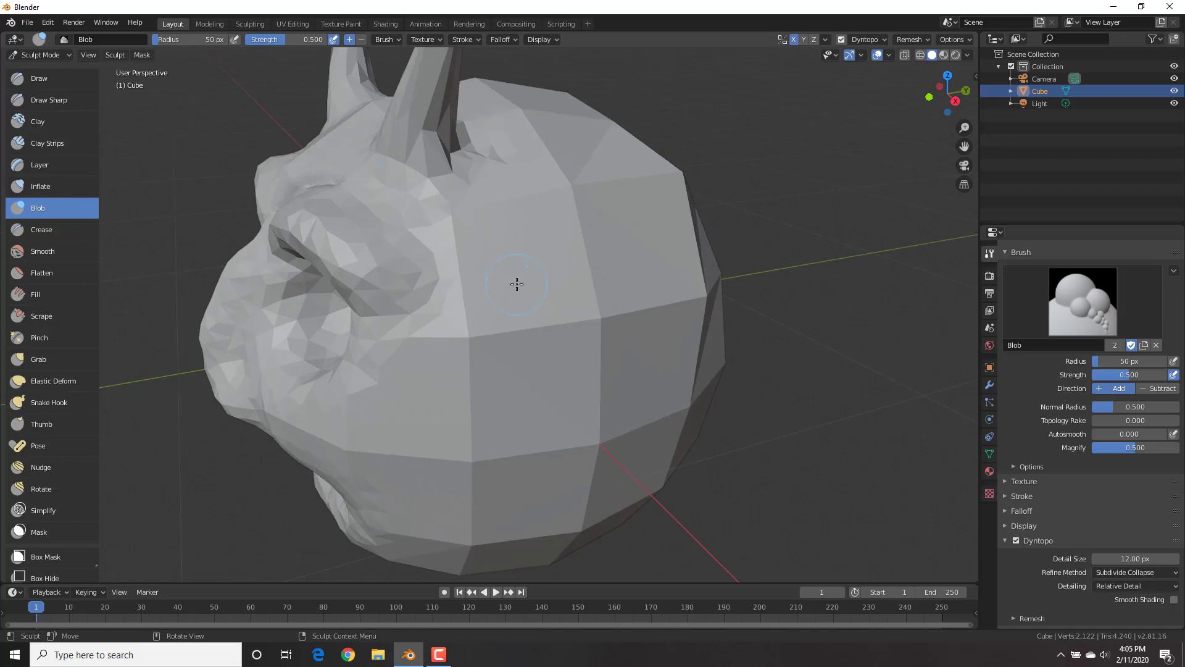
left_click_drag(512, 273, 515, 279)
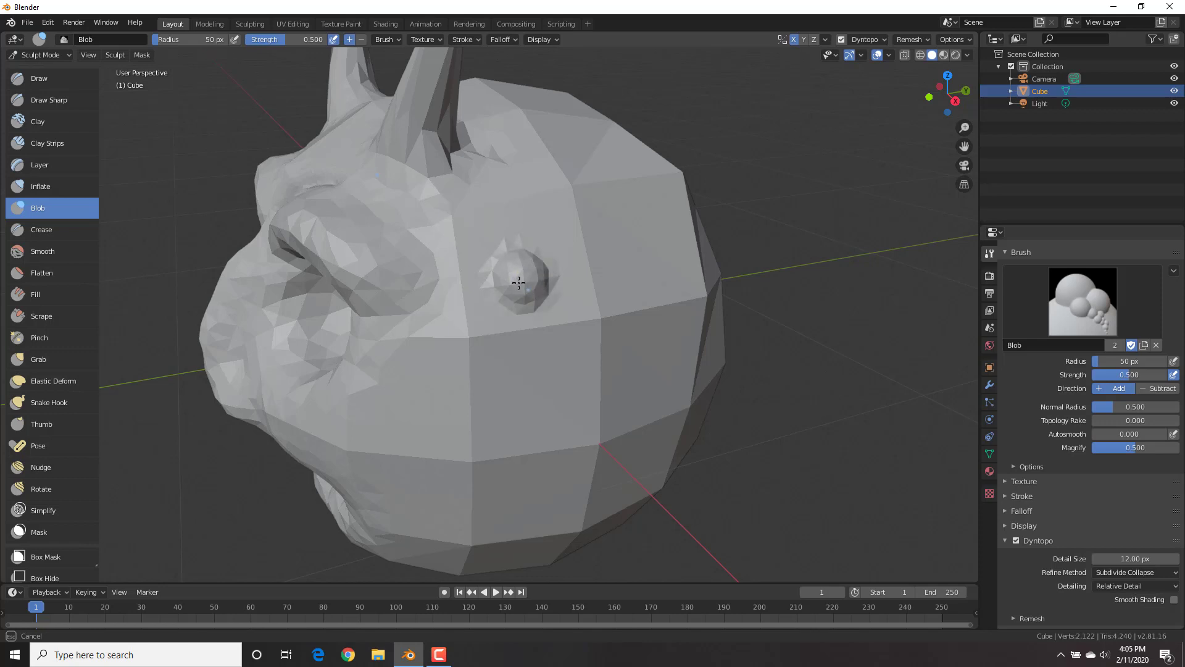
left_click_drag(515, 272, 506, 267)
mouse_move(506, 267)
middle_mouse_down()
mouse_move(595, 254)
mouse_move(578, 233)
mouse_move(537, 266)
middle_mouse_up()
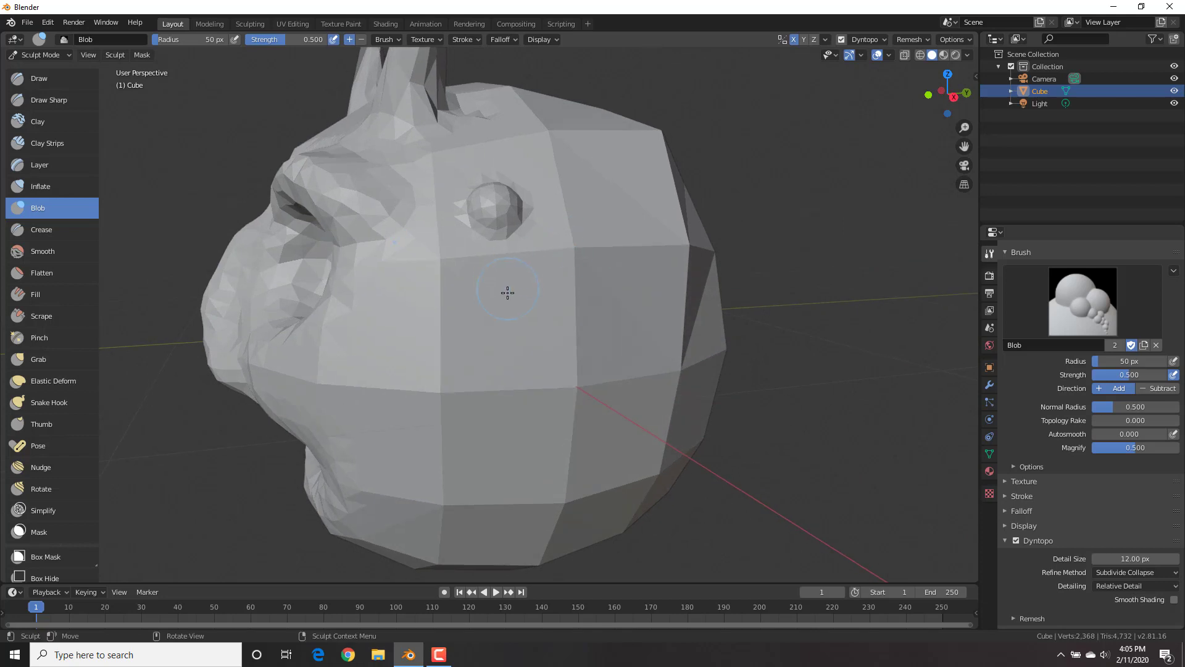
mouse_move(596, 162)
left_mouse_down()
mouse_move(589, 172)
mouse_move(607, 178)
left_mouse_up()
left_click_drag(608, 264, 601, 254)
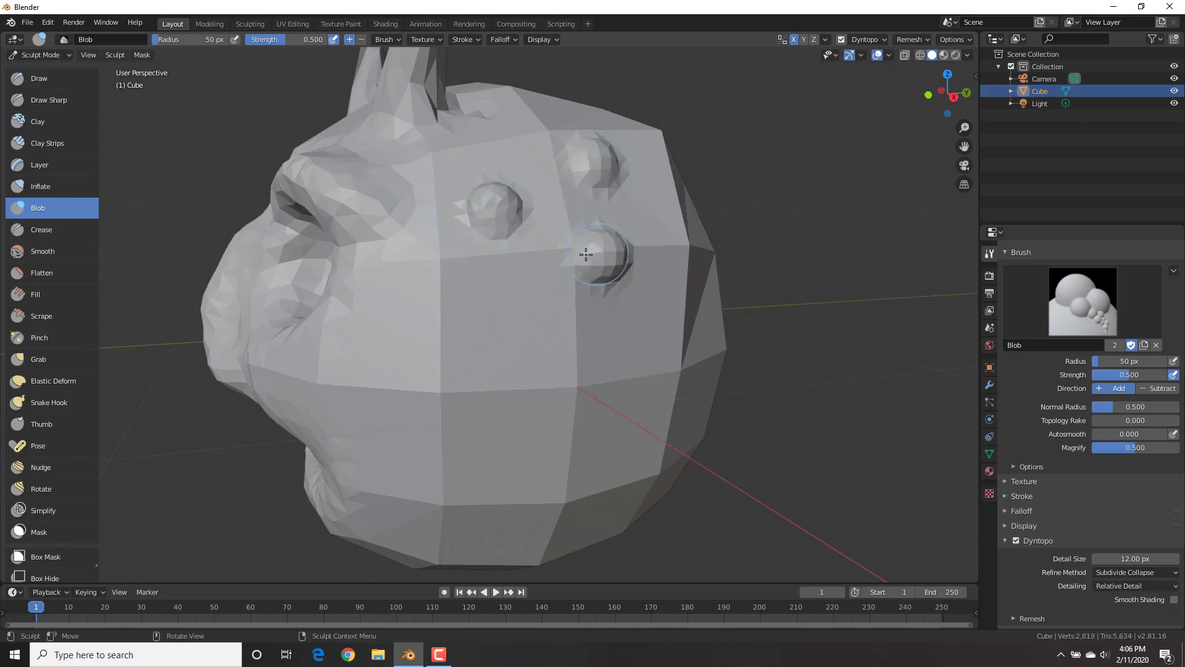
left_click_drag(506, 333, 498, 331)
key("ctrl+z")
Swell the face beside the outer eyes with the Inflate brush at a radius of 107 px.
mouse_move(473, 199)
middle_mouse_down()
mouse_move(549, 219)
mouse_move(537, 213)
mouse_move(574, 210)
mouse_move(514, 200)
mouse_move(576, 202)
middle_mouse_up()
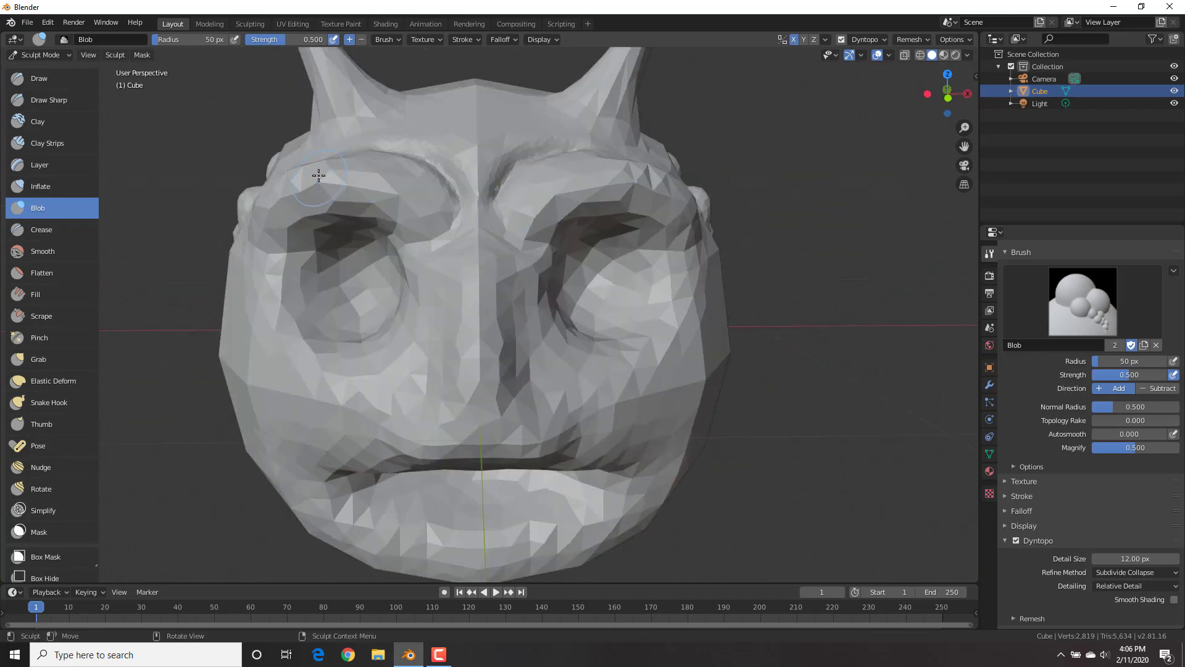
left_click(60, 189)
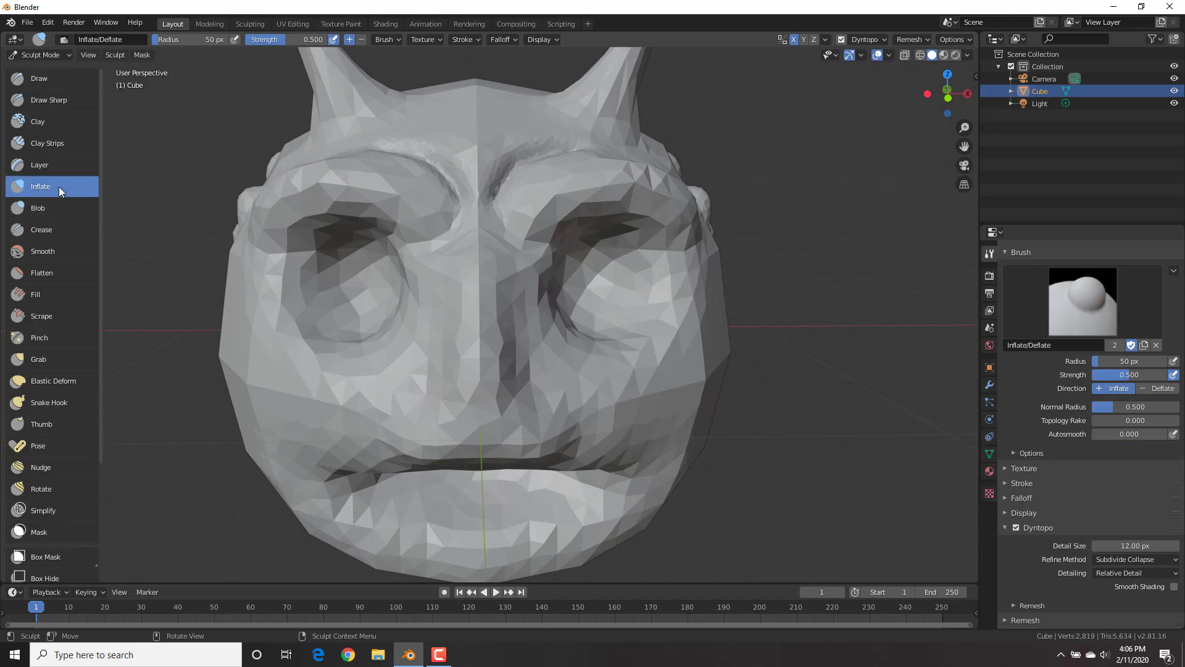
middle_click_drag(695, 260, 627, 253)
key("f")
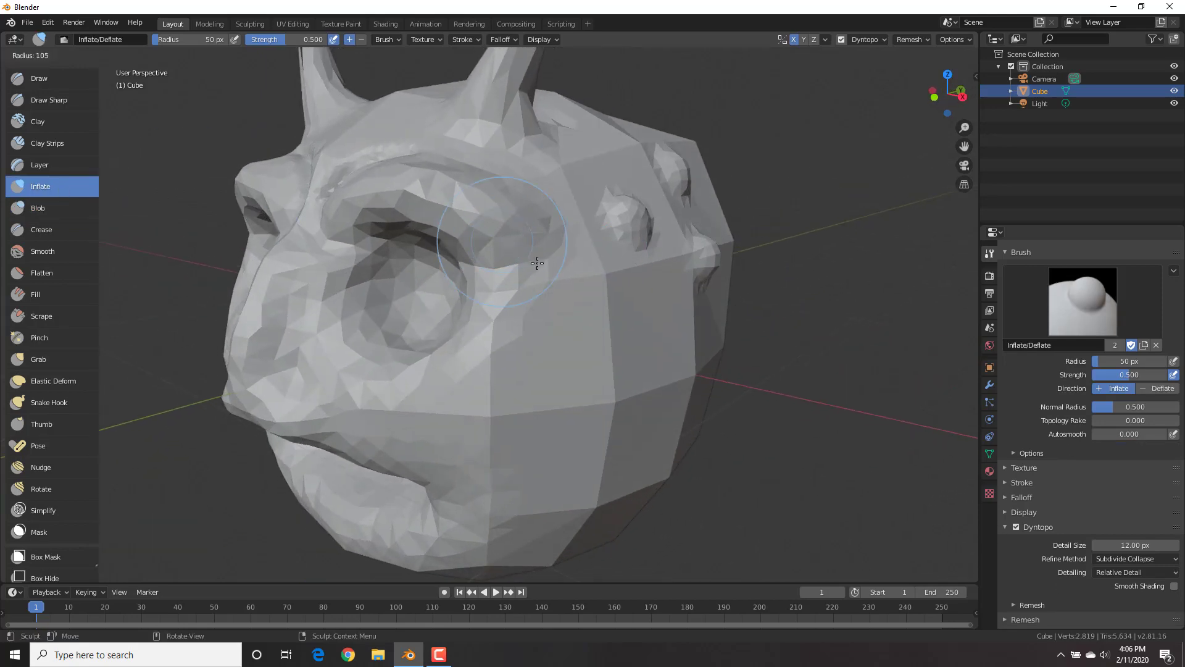
left_click(536, 260)
middle_click_drag(544, 258, 581, 235)
middle_click_drag(574, 269, 535, 297)
mouse_move(535, 298)
left_mouse_down()
mouse_move(537, 333)
mouse_move(457, 346)
mouse_move(524, 312)
left_mouse_up()
Inflate the nose from its tip up to the bridge, including the nostrils.
middle_click_drag(525, 312, 363, 277)
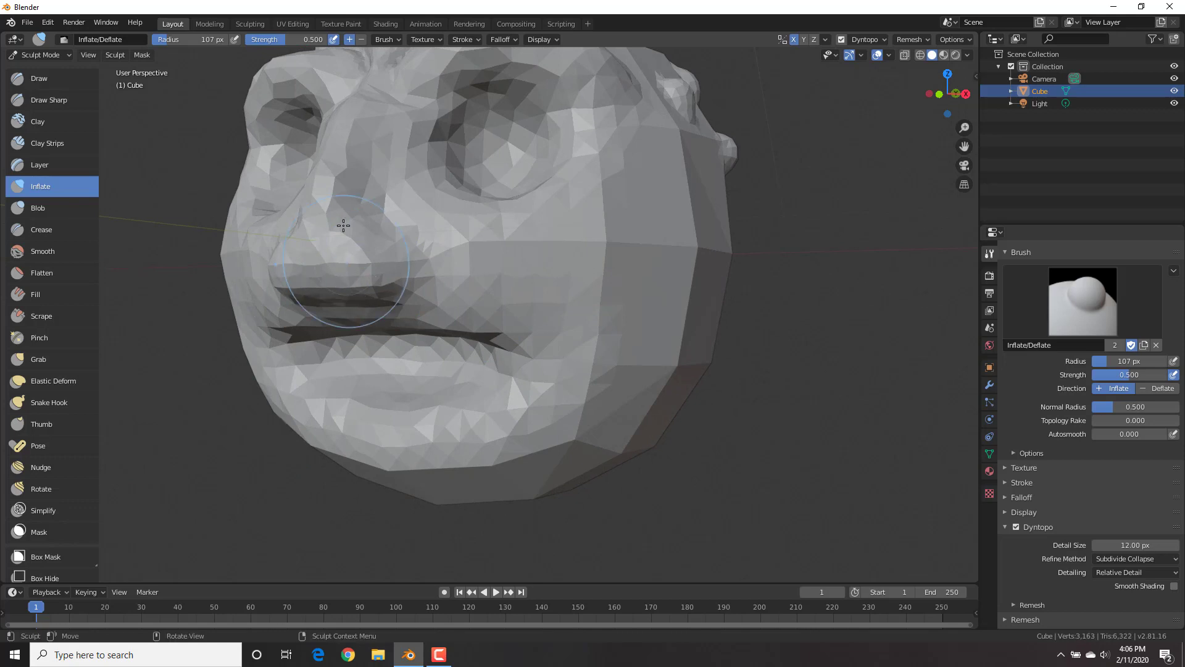
left_click_drag(346, 293, 350, 173)
left_click_drag(376, 88, 373, 98)
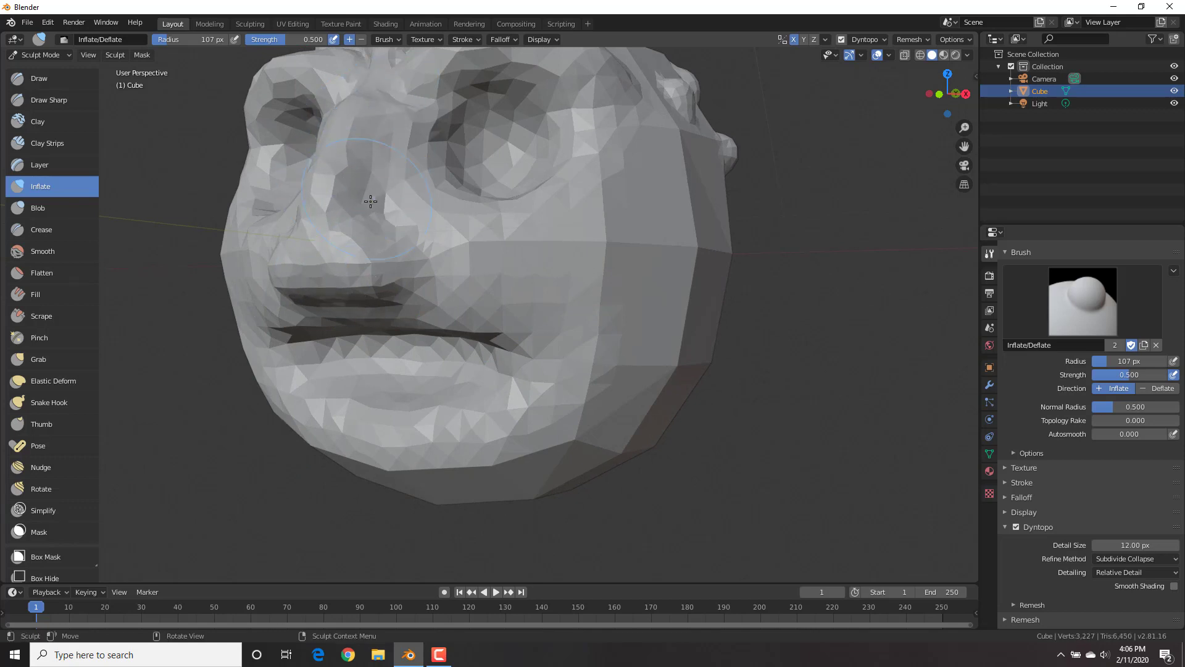
left_click_drag(390, 244, 420, 272)
middle_click_drag(438, 246, 471, 247)
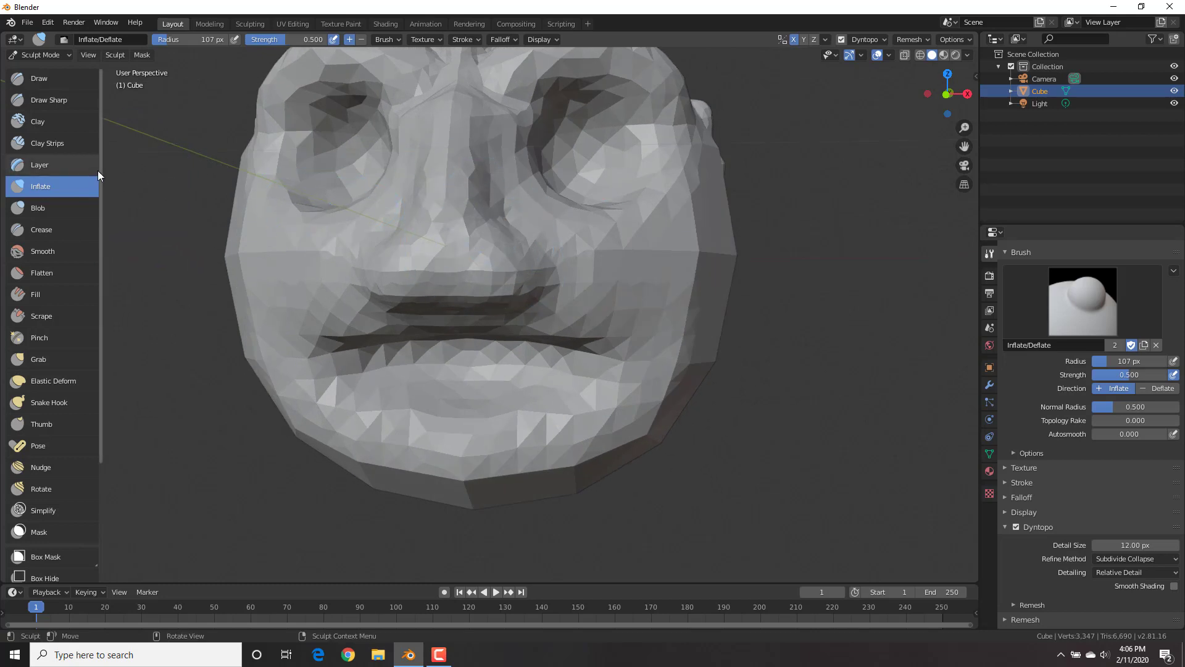
Set the Draw brush radius to 151 px and strength to 0.211, and refine and smooth the top of the head between the horns.
left_click(58, 168)
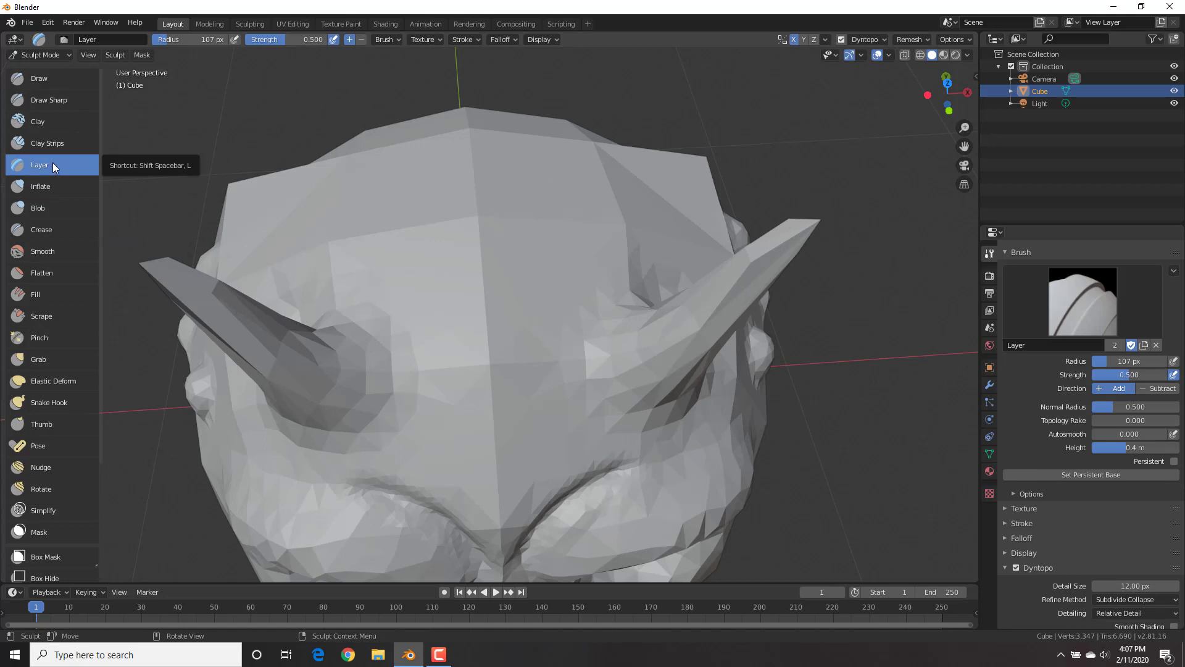
left_click(42, 79)
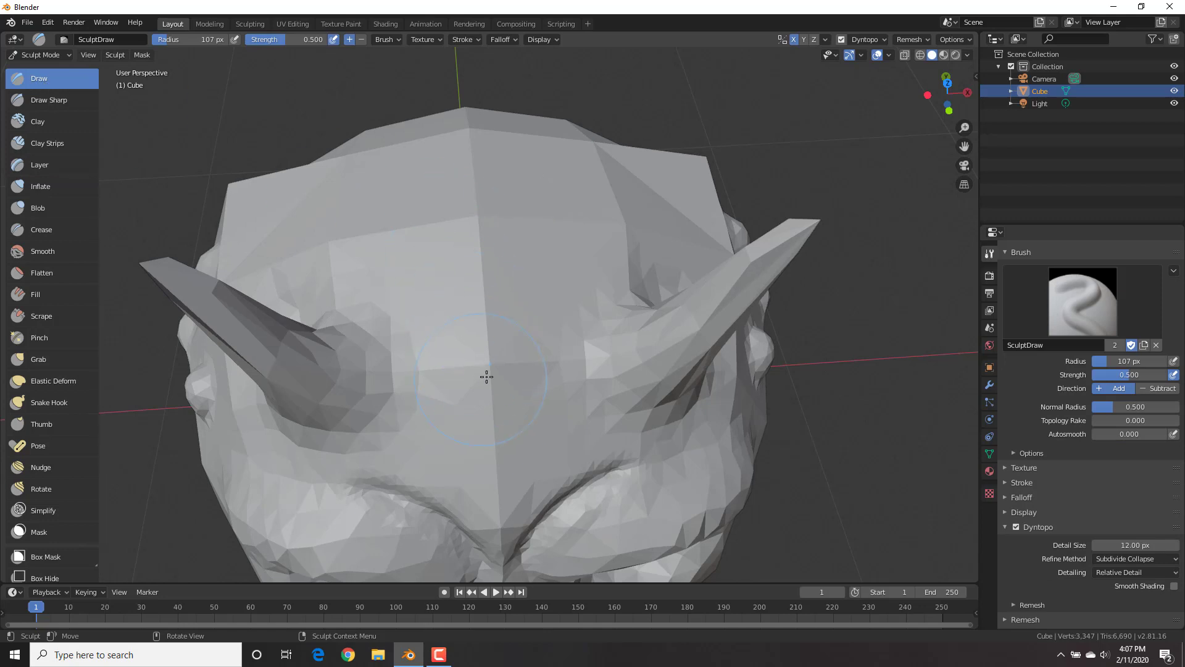
key("f")
left_click(520, 390)
left_click_drag(284, 37, 269, 37)
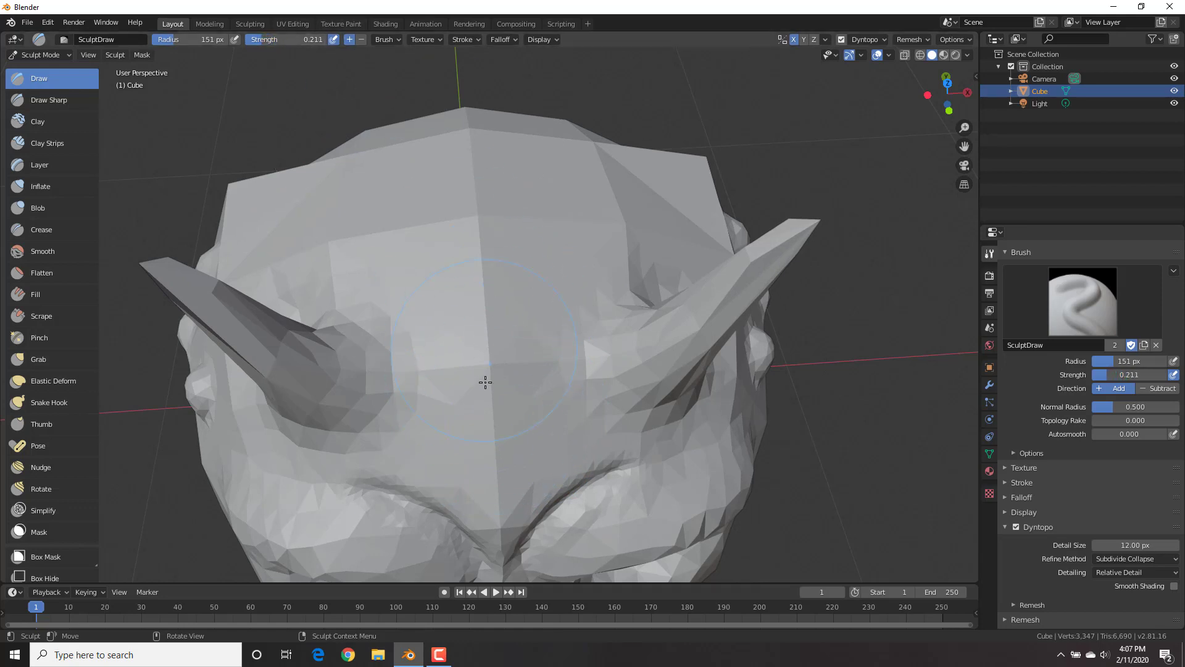
left_click_drag(483, 433, 460, 215)
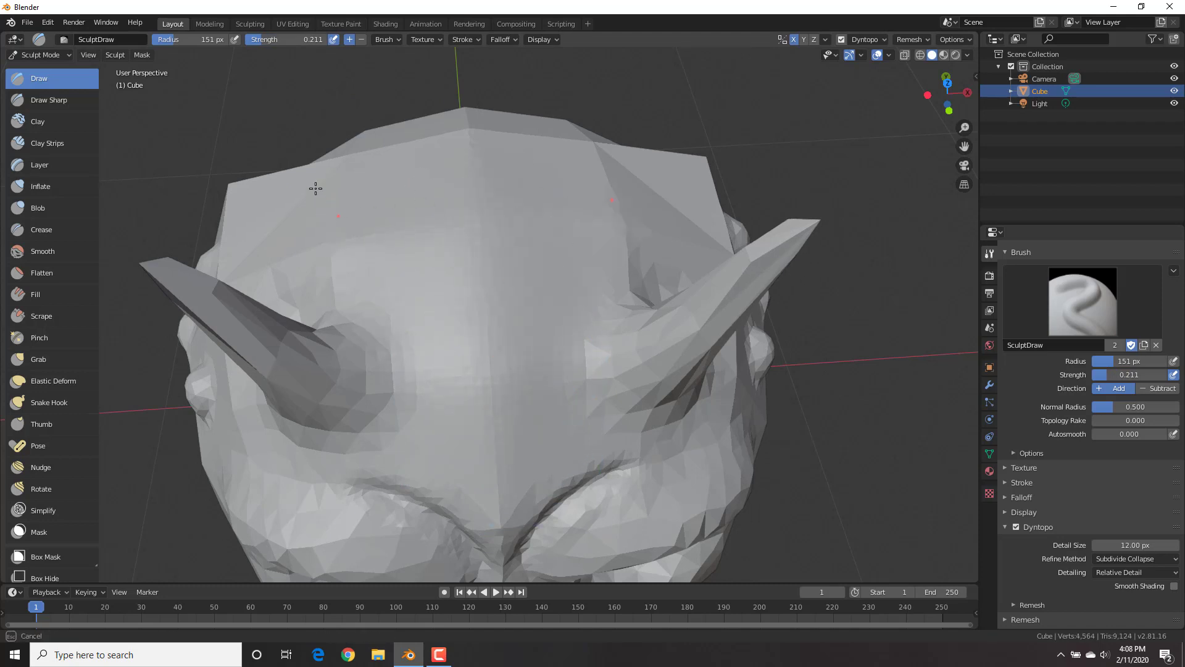
Refine and smooth the side of the head below the bumps and the back of the head with the Draw brush.
scroll(499, 194, "down", 3)
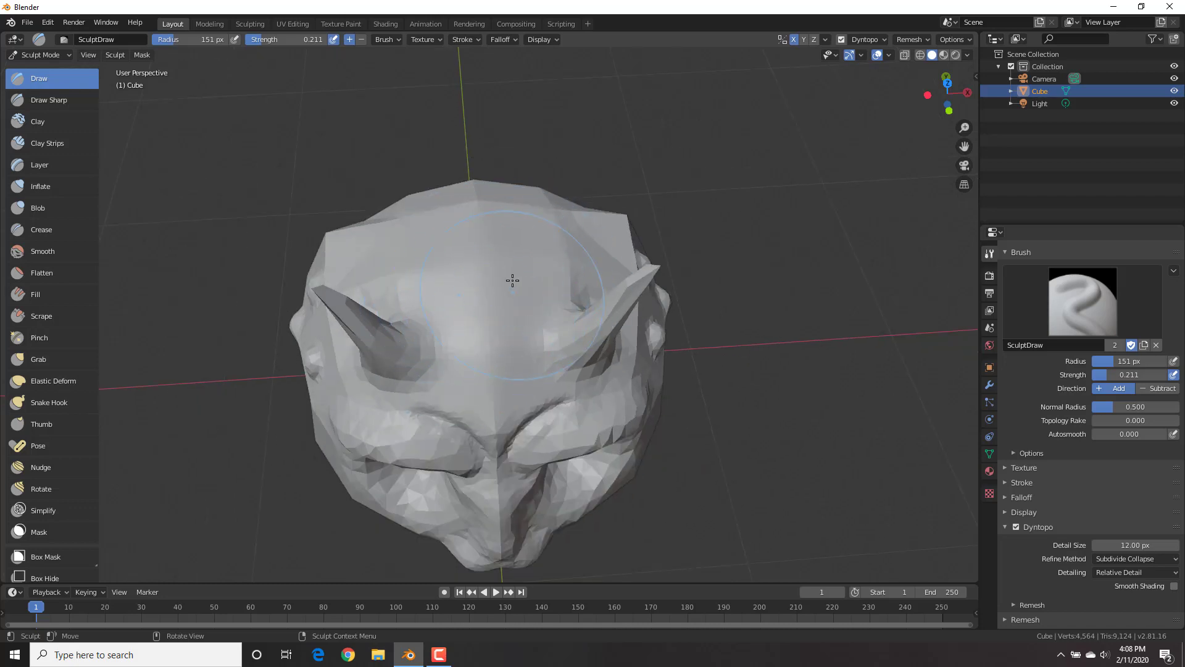
mouse_move(643, 319)
middle_mouse_down()
mouse_move(497, 269)
mouse_move(498, 224)
middle_mouse_up()
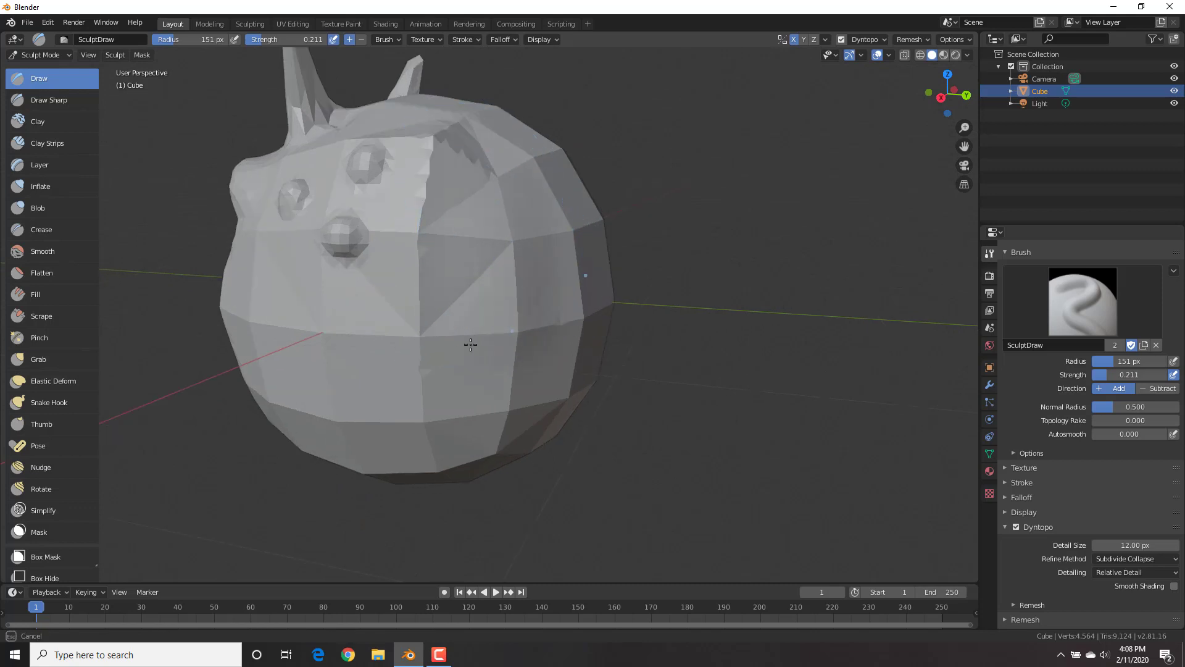
mouse_move(484, 308)
left_mouse_down()
mouse_move(511, 296)
mouse_move(490, 287)
mouse_move(442, 185)
left_mouse_up()
left_click_drag(584, 171, 468, 153, "shift")
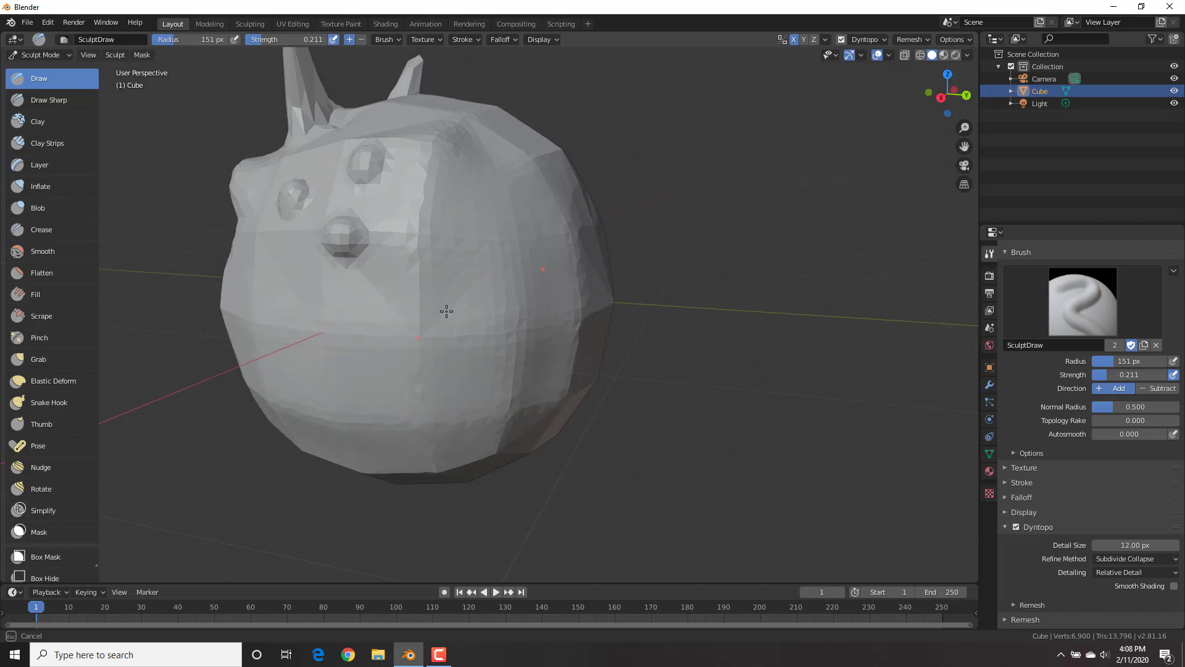
mouse_move(506, 352)
middle_mouse_down()
mouse_move(521, 331)
mouse_move(518, 392)
middle_mouse_up()
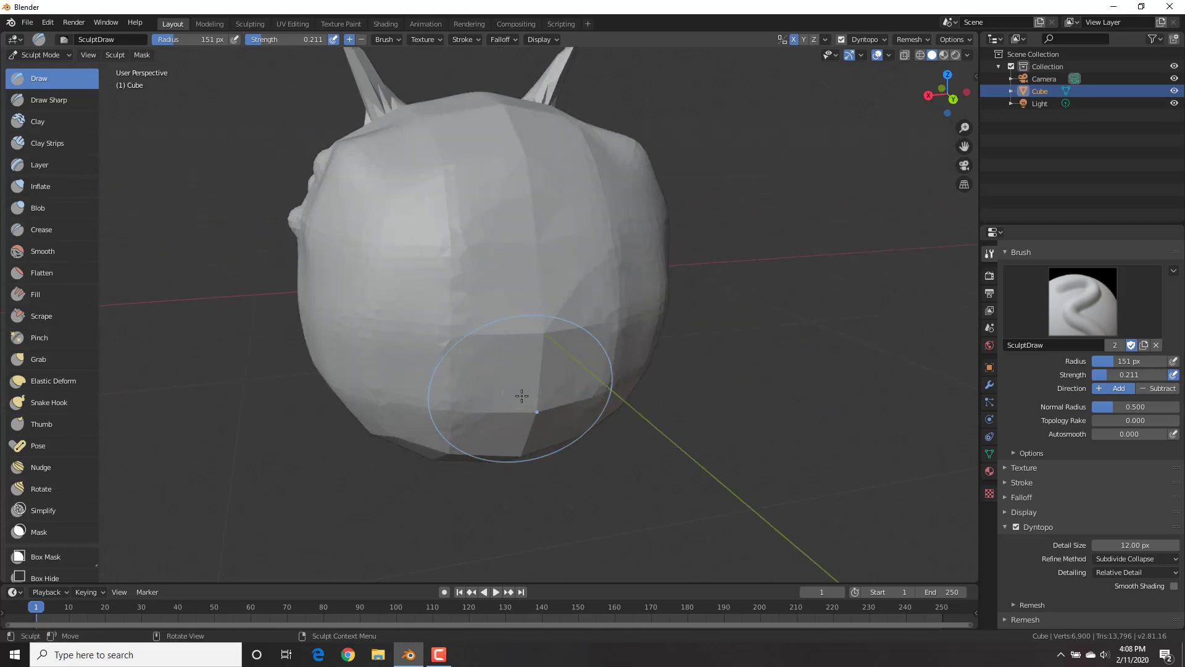
left_click_drag(511, 149, 514, 412, "shift")
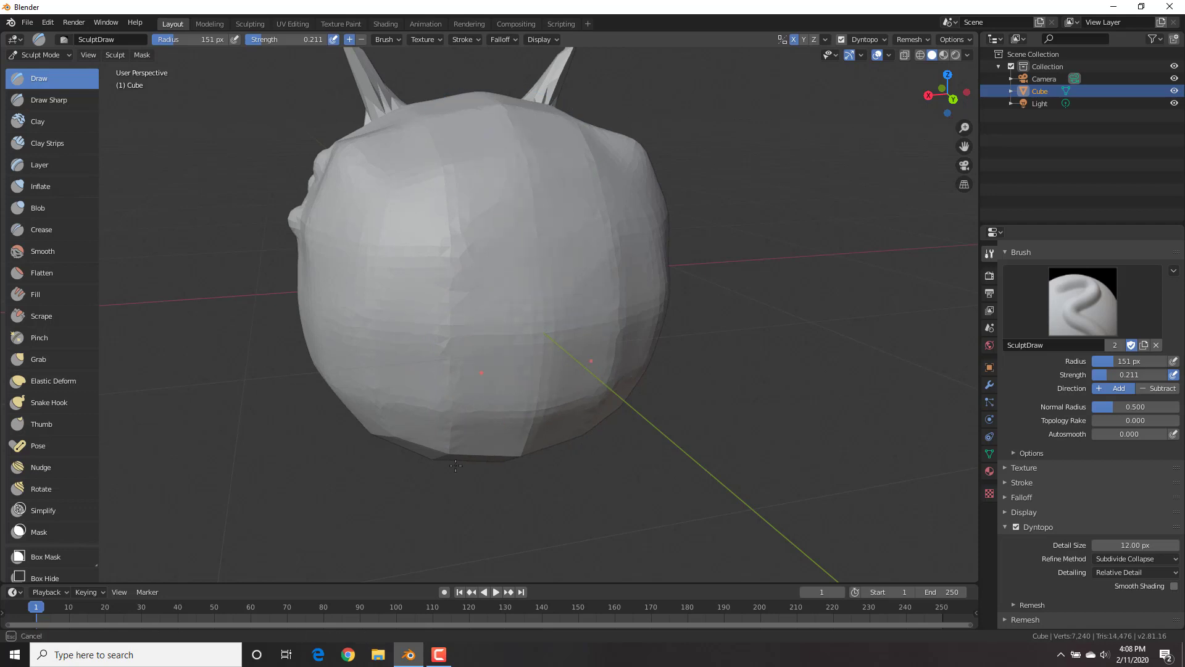
Refine and smooth the chin, the lips and the area beneath the nose.
middle_click_drag(432, 349, 603, 289)
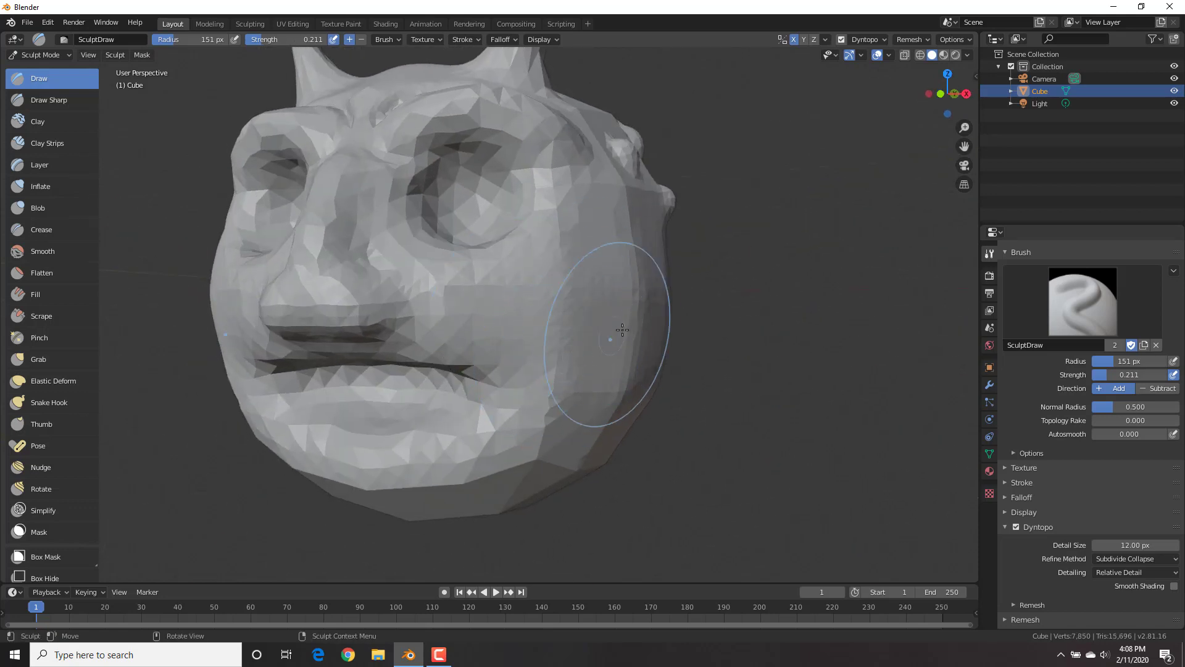
middle_click_drag(610, 334, 557, 387)
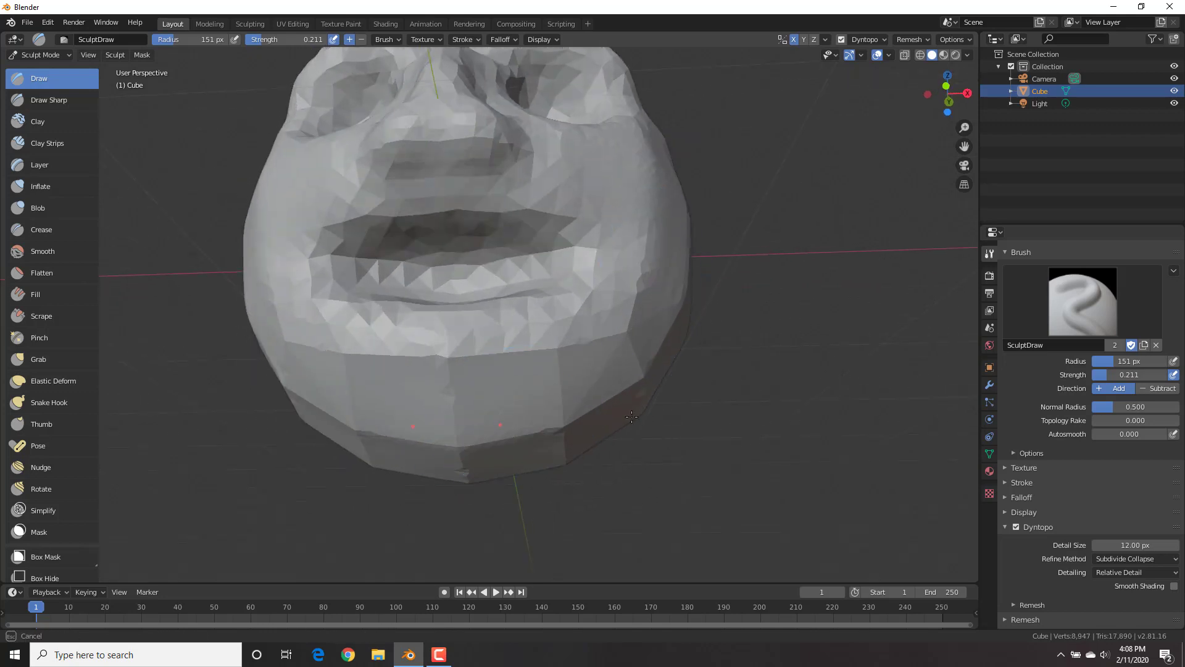
mouse_move(515, 353)
left_mouse_down("shift")
mouse_move(399, 370)
mouse_move(402, 358)
left_mouse_up("shift")
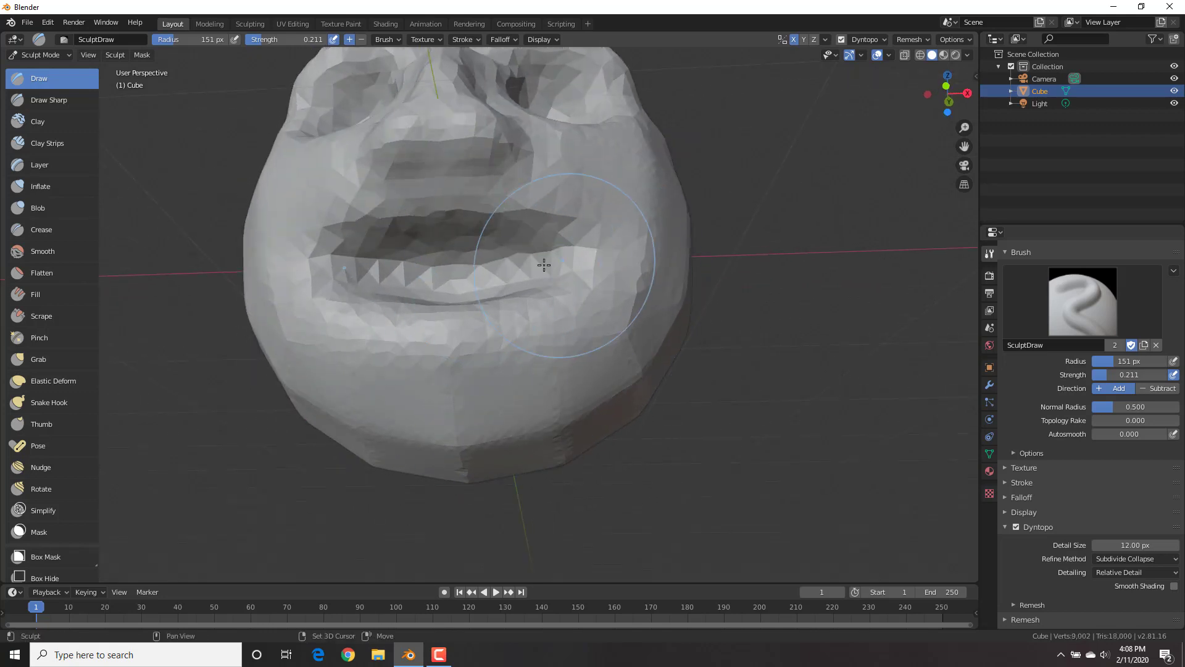
left_click_drag(545, 264, 488, 253, "shift")
mouse_move(503, 203)
left_mouse_down()
mouse_move(494, 221)
mouse_move(528, 225)
left_mouse_up()
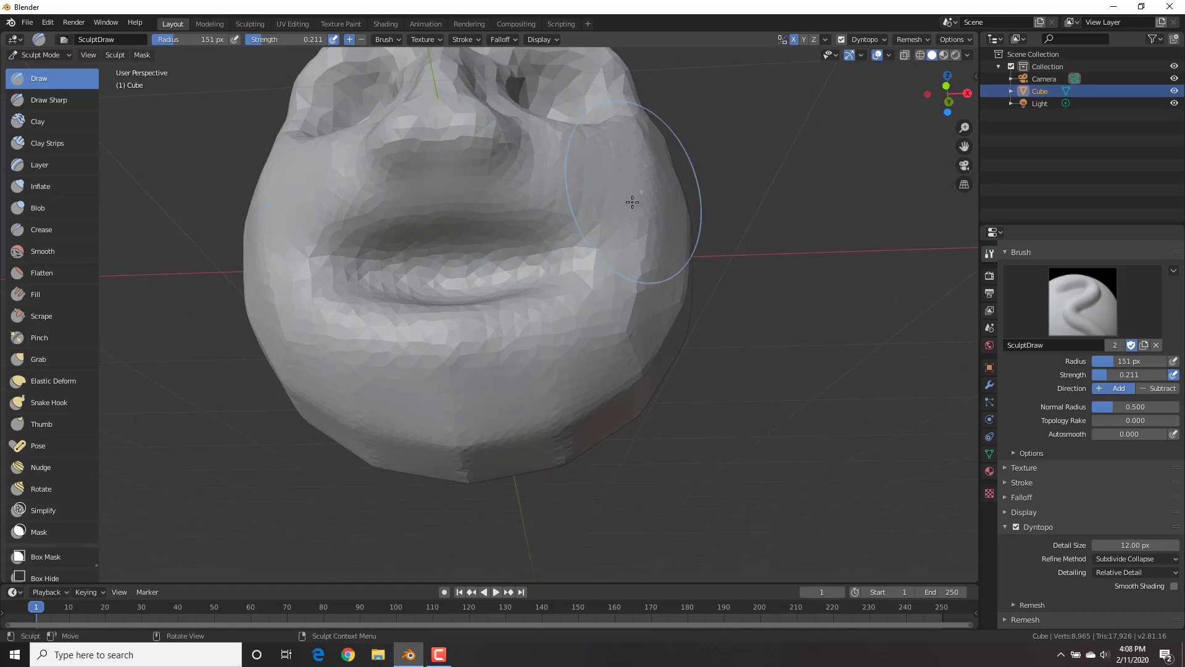
Refine and smooth the nose, eye sockets and cheeks.
middle_click_drag(633, 201, 621, 256)
mouse_move(529, 269)
left_mouse_down()
mouse_move(517, 264)
mouse_move(498, 306)
mouse_move(452, 333)
mouse_move(454, 200)
left_mouse_up()
left_click_drag(435, 281, 447, 352, "shift")
mouse_move(543, 348)
left_mouse_down()
mouse_move(635, 243)
mouse_move(630, 252)
left_mouse_up()
Smooth the brow ridges above the eyes and the horns from their tips to their bases.
middle_click_drag(630, 251, 607, 253)
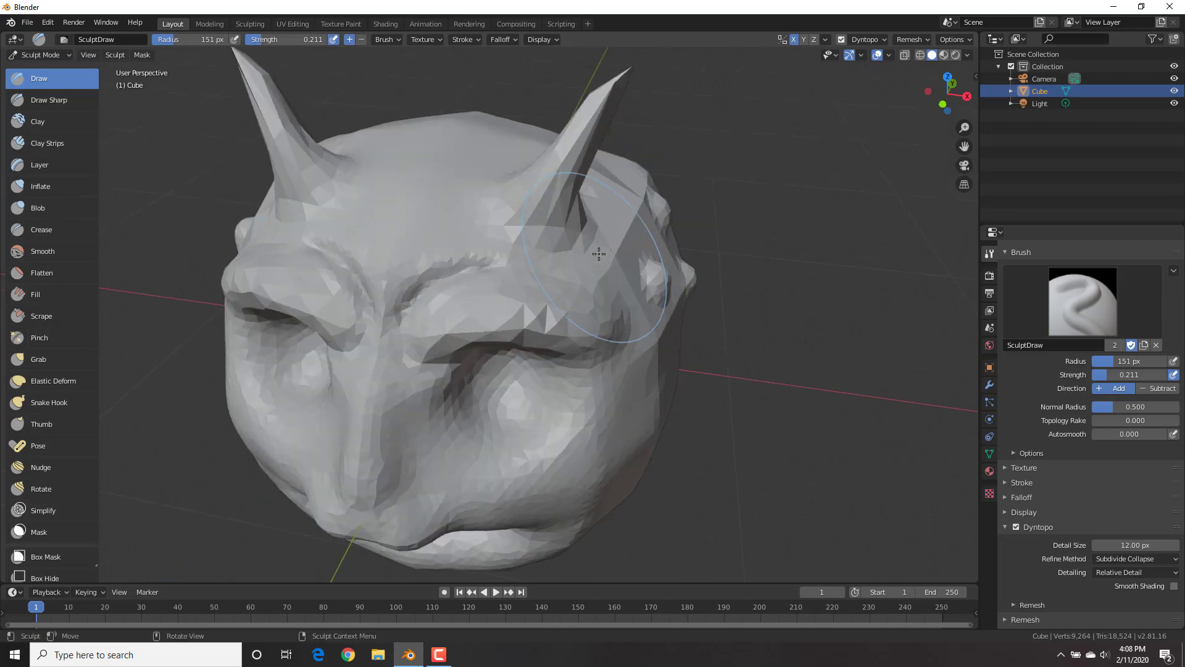
scroll(605, 337, "up", 2)
mouse_move(521, 332)
left_mouse_down()
mouse_move(441, 410)
mouse_move(617, 332)
left_mouse_up()
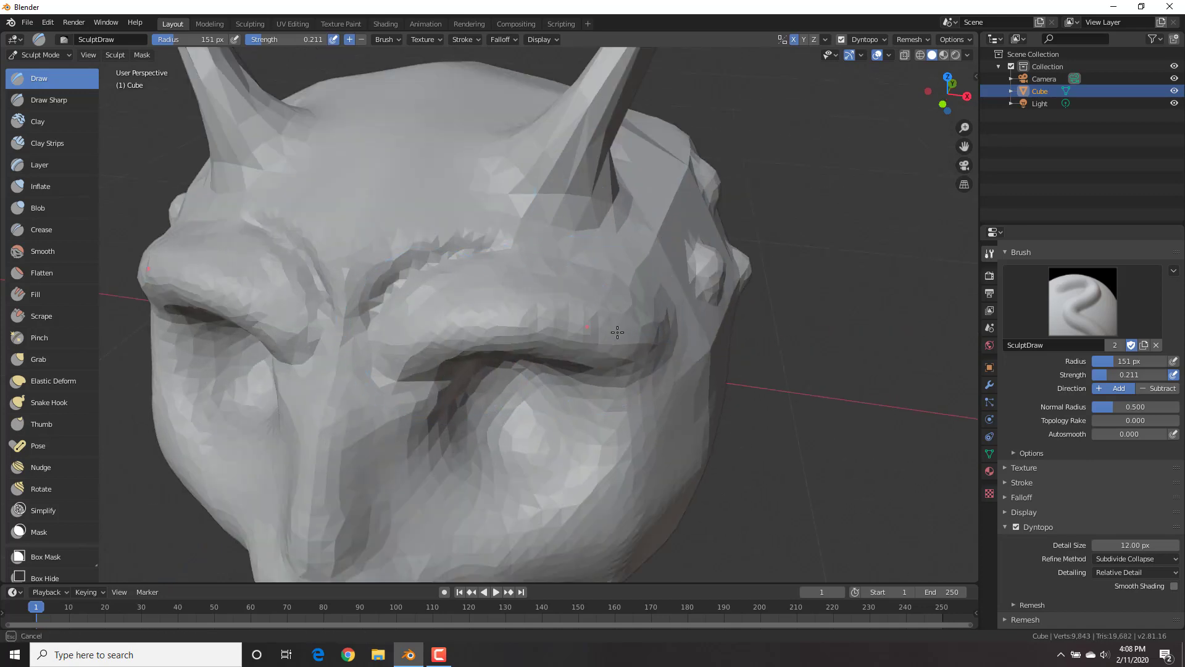
left_click_drag(466, 260, 402, 290, "shift")
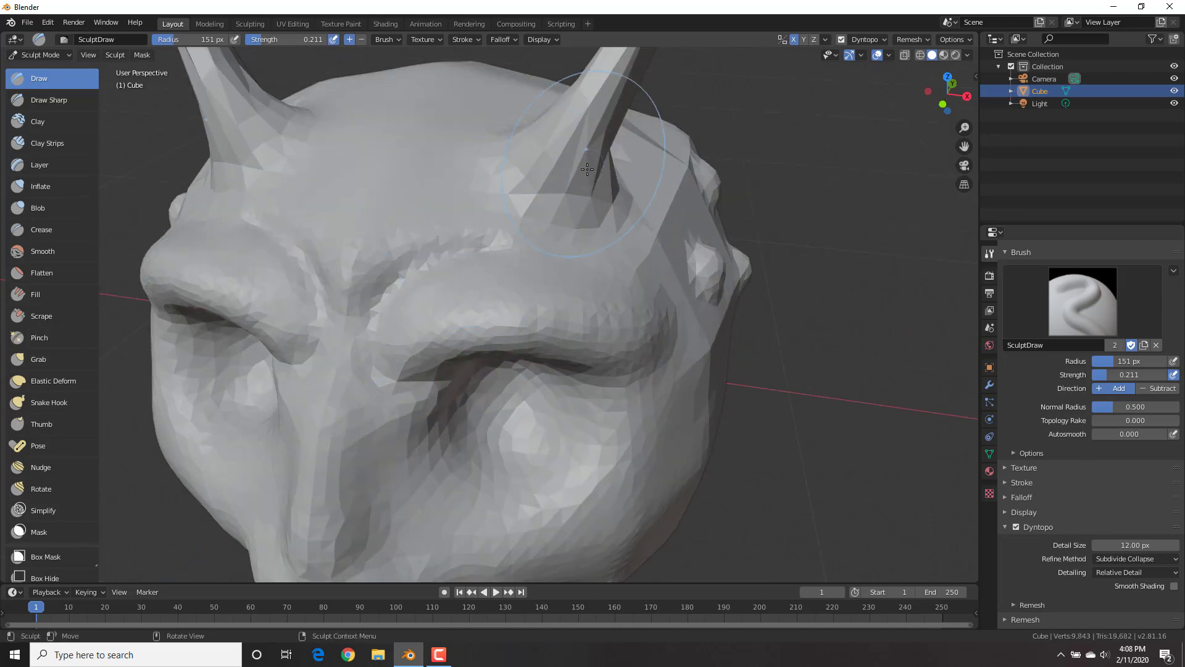
scroll(565, 166, "down", 1)
mouse_move(598, 134)
left_mouse_down("shift")
mouse_move(584, 118)
mouse_move(530, 130)
left_mouse_up("shift")
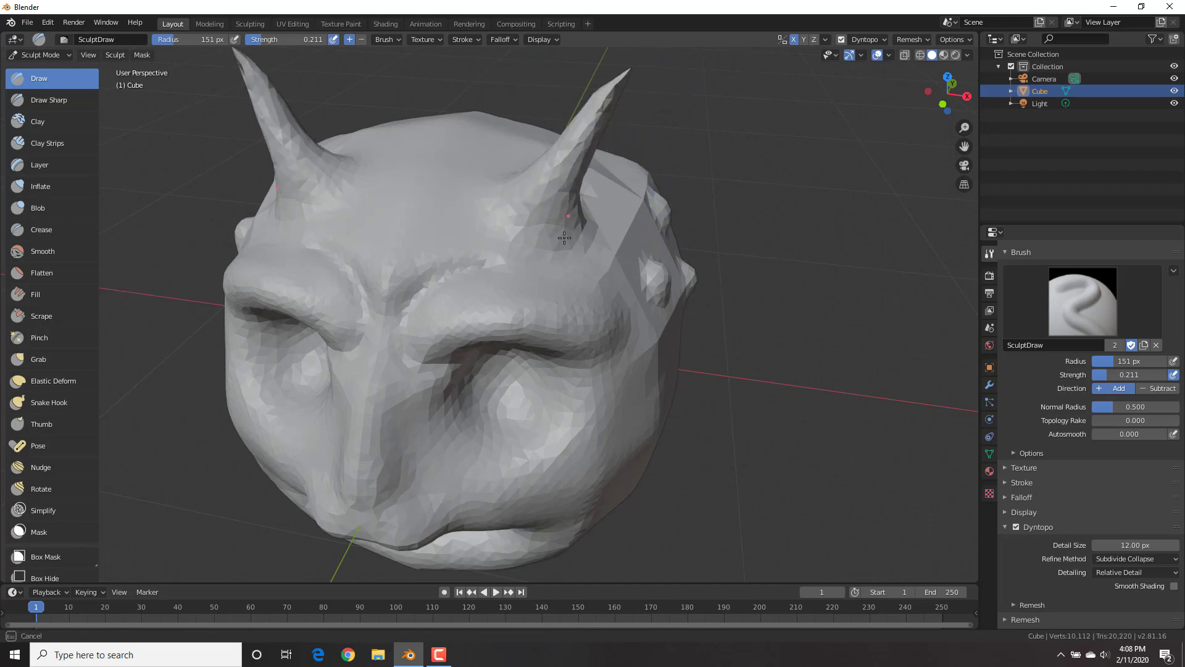
Smooth the three bumps on the side of the head and the faceted surface around them.
mouse_move(568, 217)
middle_mouse_down()
mouse_move(543, 225)
mouse_move(559, 239)
middle_mouse_up()
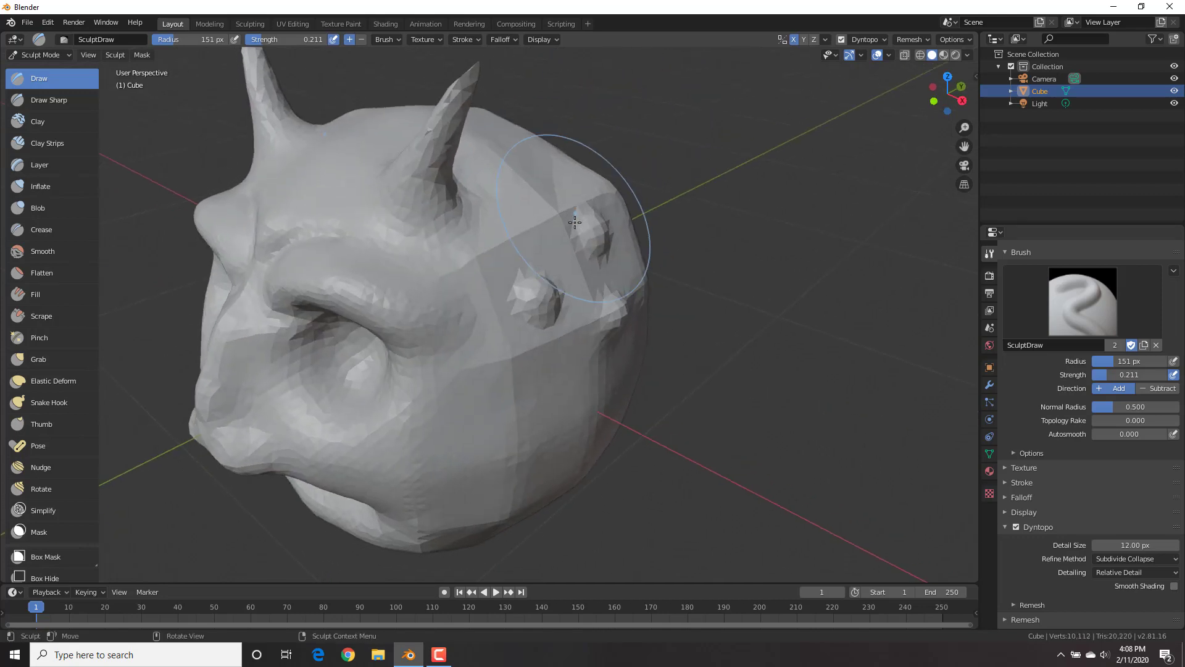
left_click_drag(558, 240, 559, 239)
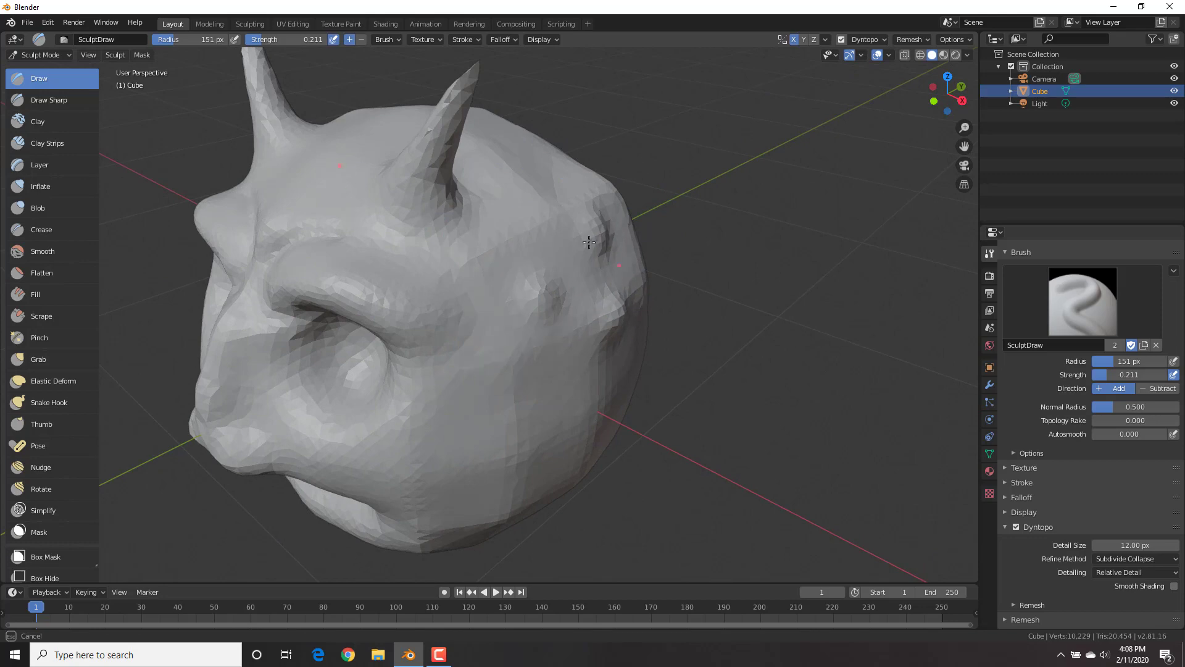
middle_click_drag(589, 242, 620, 203)
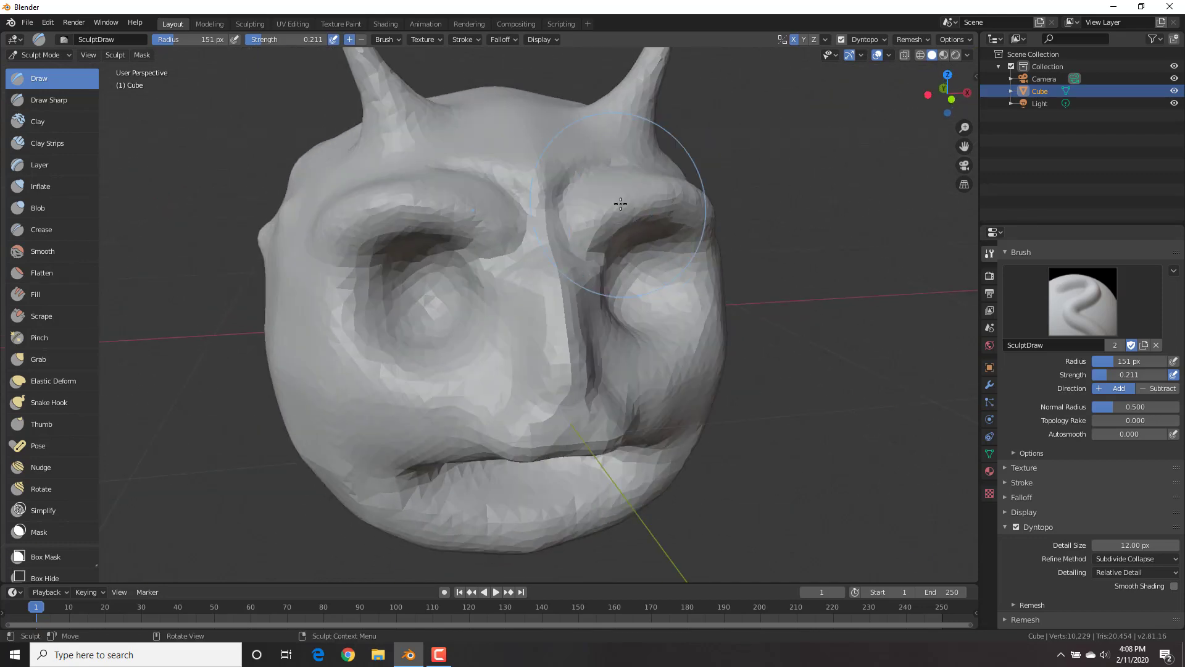
Raise a ridge along the centre of the head between the horns with the Layer brush.
left_click(68, 165)
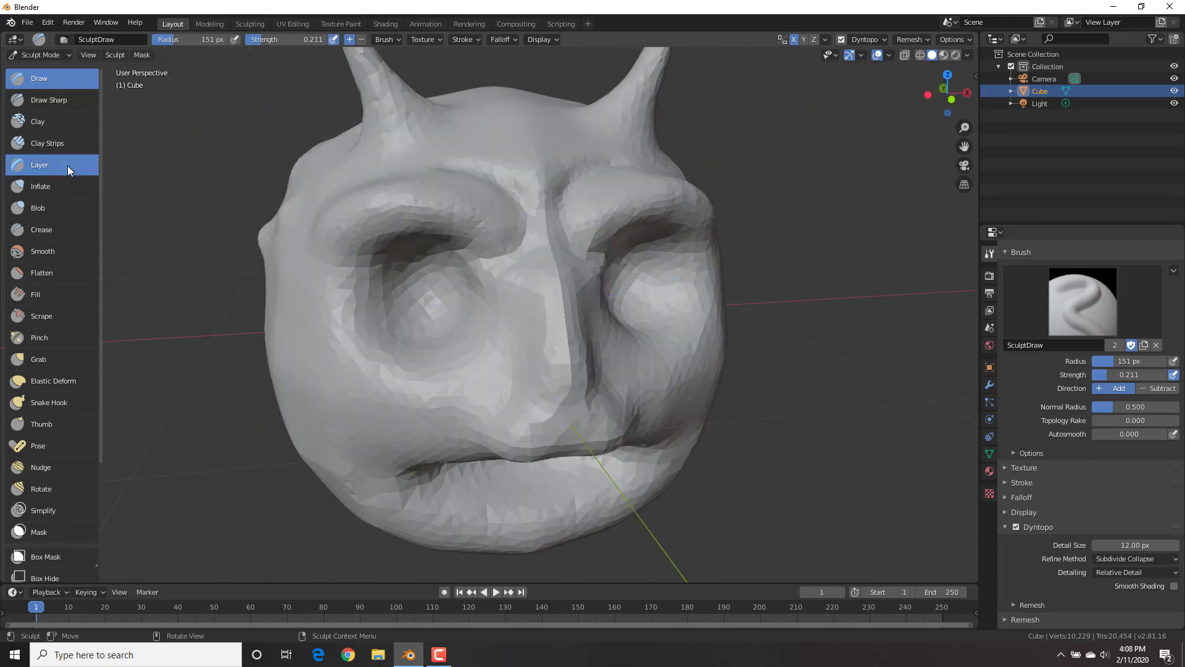
middle_click_drag(602, 222, 484, 378)
scroll(484, 391, "up", 3)
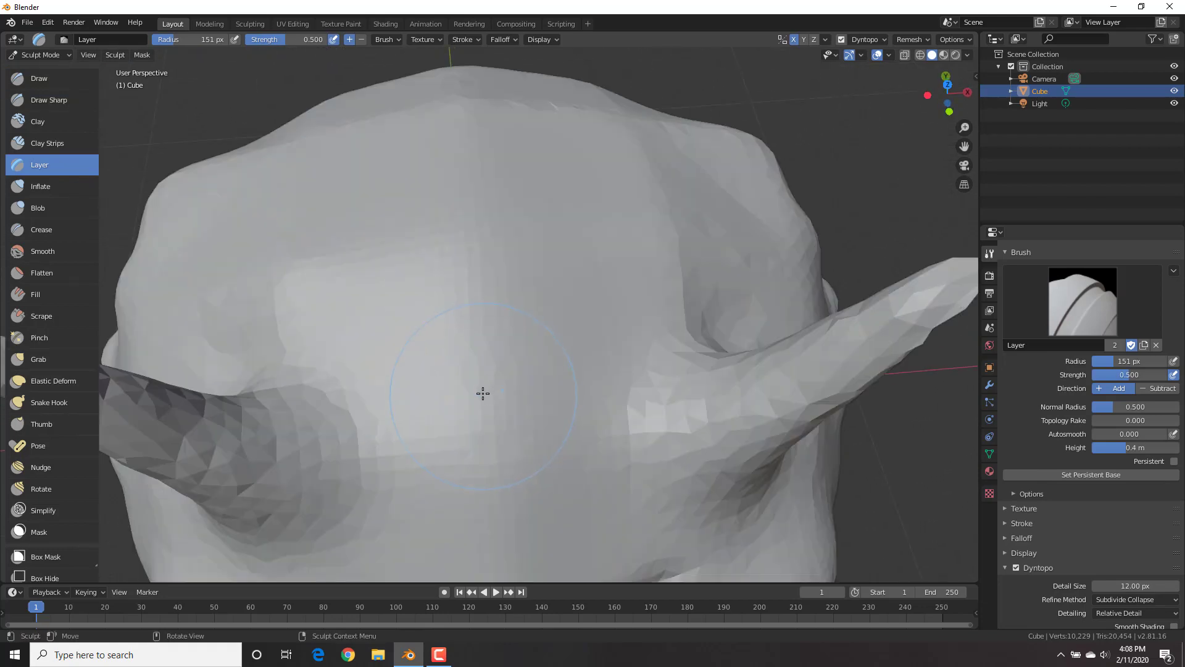
scroll(480, 393, "down", 1)
mouse_move(492, 448)
left_mouse_down()
mouse_move(481, 190)
mouse_move(479, 206)
left_mouse_up()
mouse_move(479, 206)
middle_mouse_down()
mouse_move(423, 241)
mouse_move(354, 258)
middle_mouse_up()
Extend the central ridge over the crown towards the back of the head.
scroll(354, 258, "down", 3)
middle_click_drag(391, 220, 564, 272)
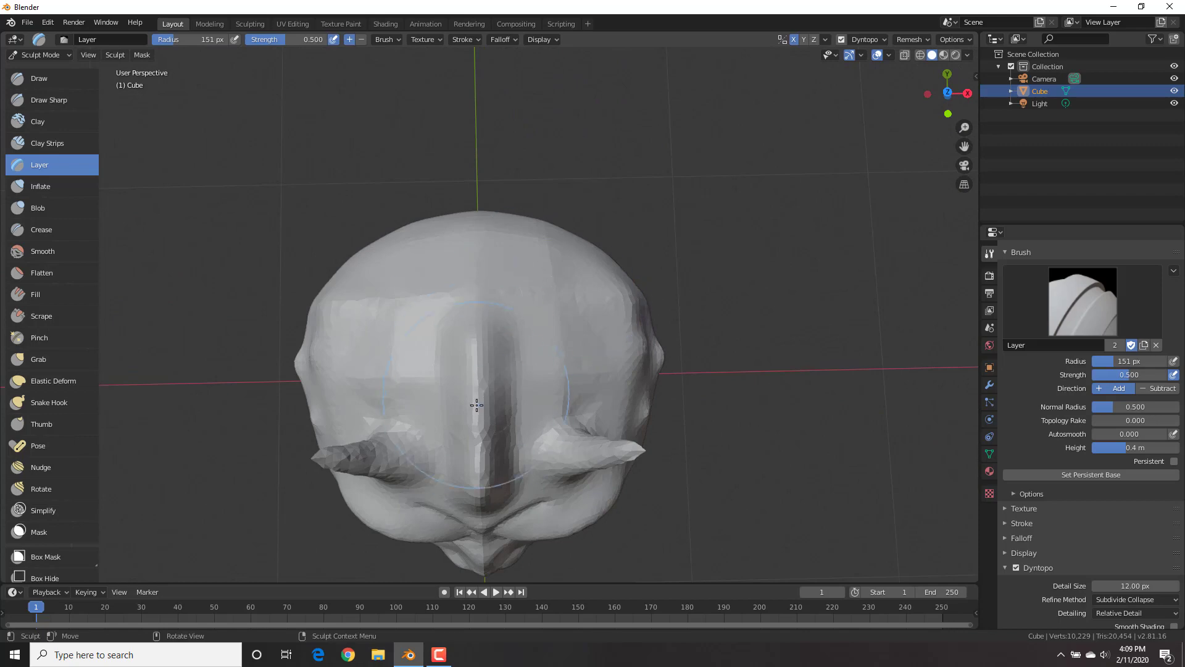
scroll(481, 402, "up", 3)
middle_click_drag(500, 367, 526, 336, "shift")
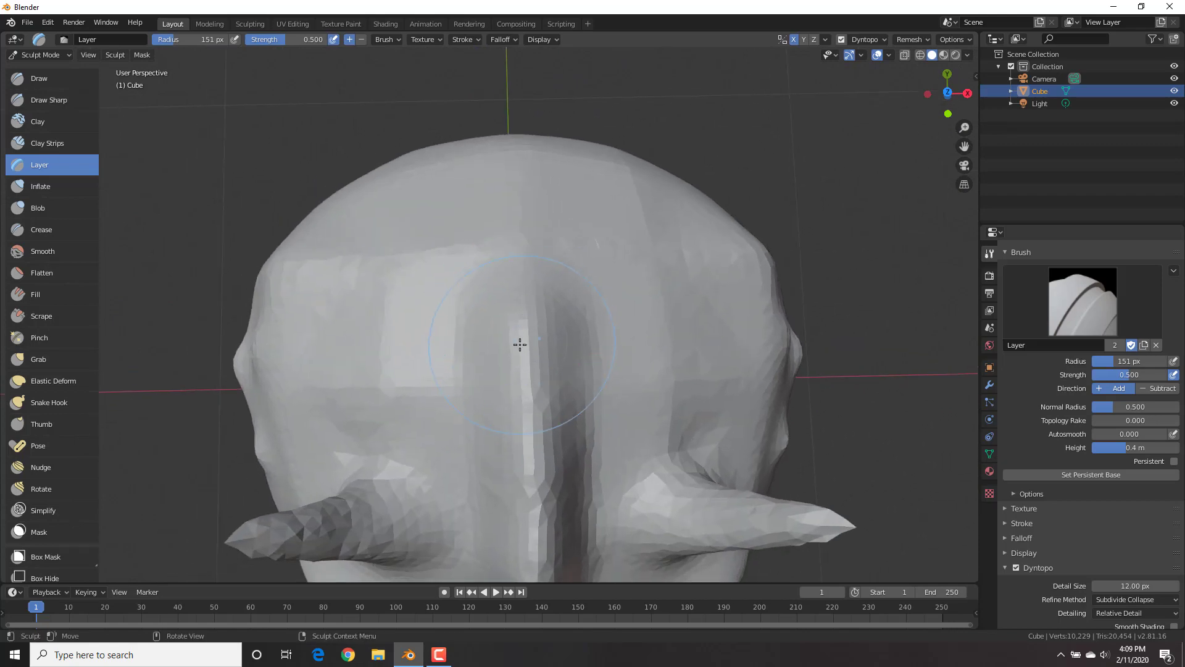
mouse_move(530, 356)
left_mouse_down()
mouse_move(518, 191)
mouse_move(503, 160)
left_mouse_up()
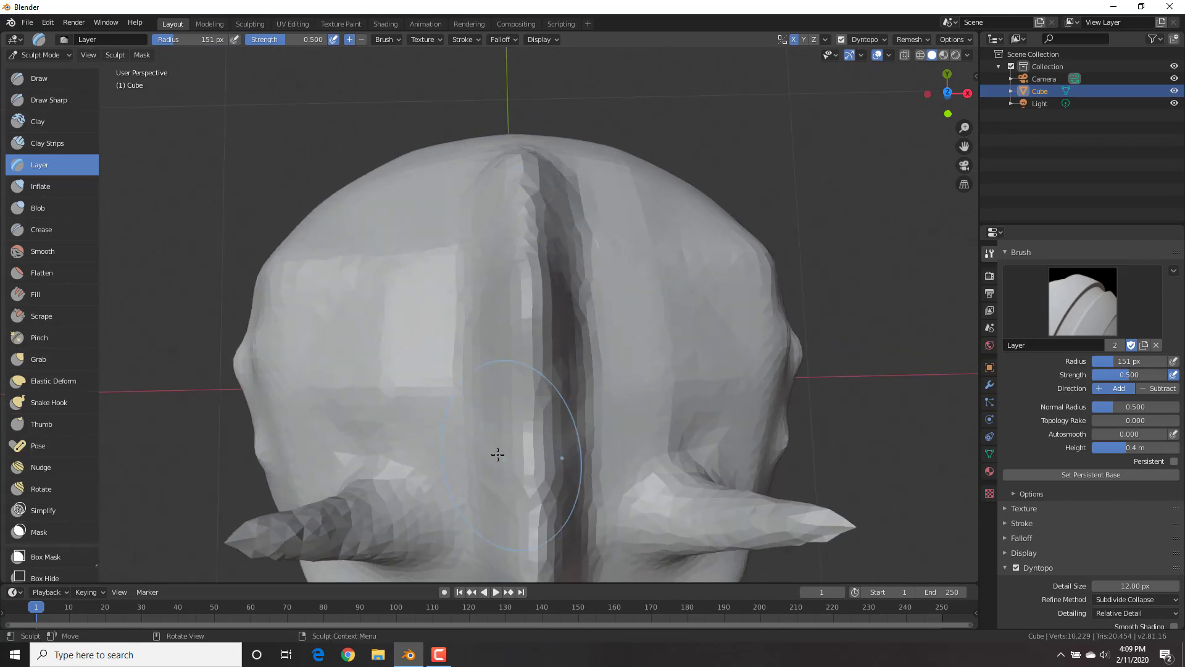
mouse_move(495, 452)
middle_mouse_down()
mouse_move(401, 366)
mouse_move(422, 308)
middle_mouse_up()
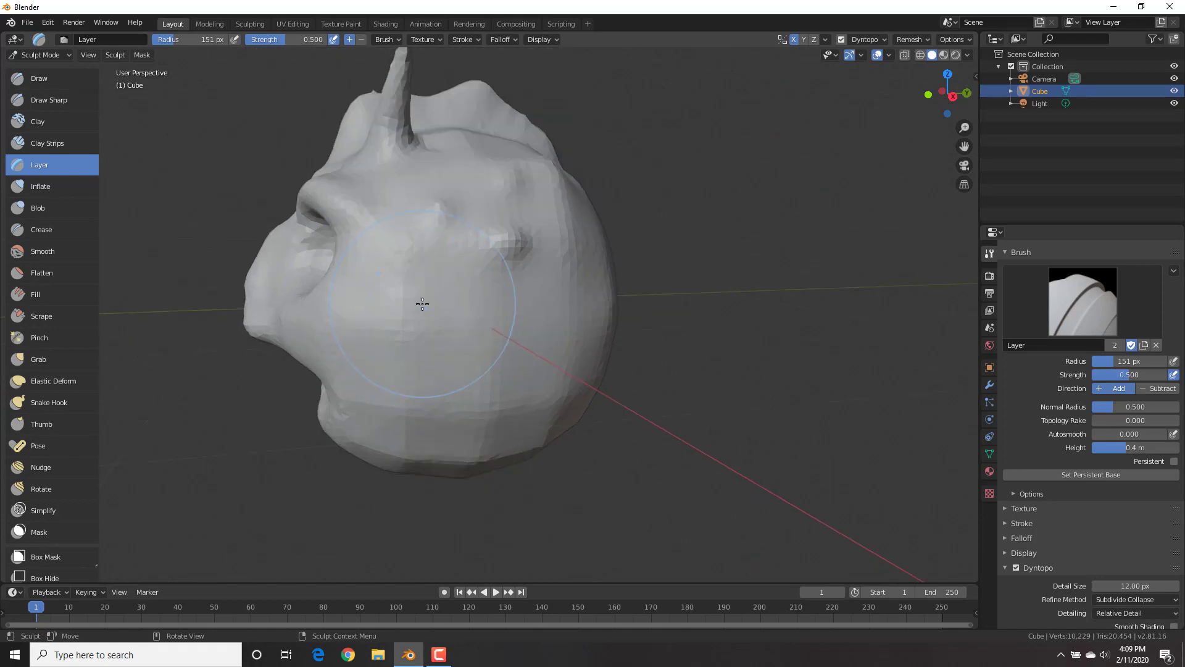
mouse_move(399, 268)
middle_mouse_down()
mouse_move(524, 268)
mouse_move(415, 265)
mouse_move(480, 271)
mouse_move(474, 257)
middle_mouse_up()
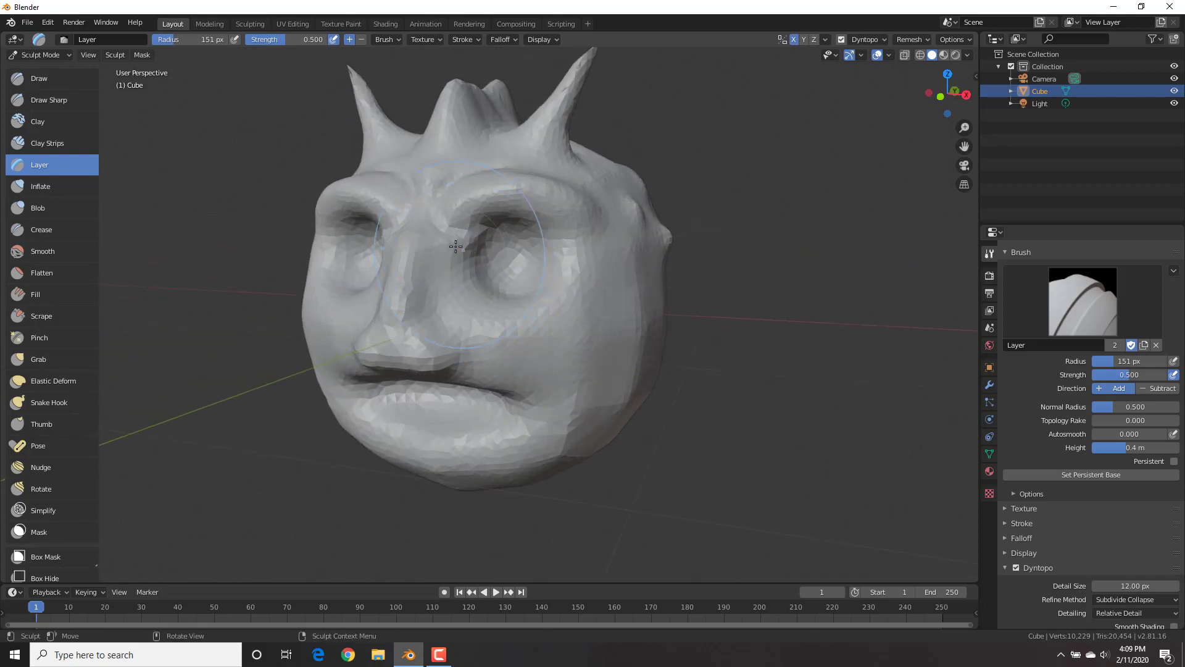
Build a vertical strip down the side of the face from behind the eye to the jaw with the Clay Strips brush.
left_click(60, 143)
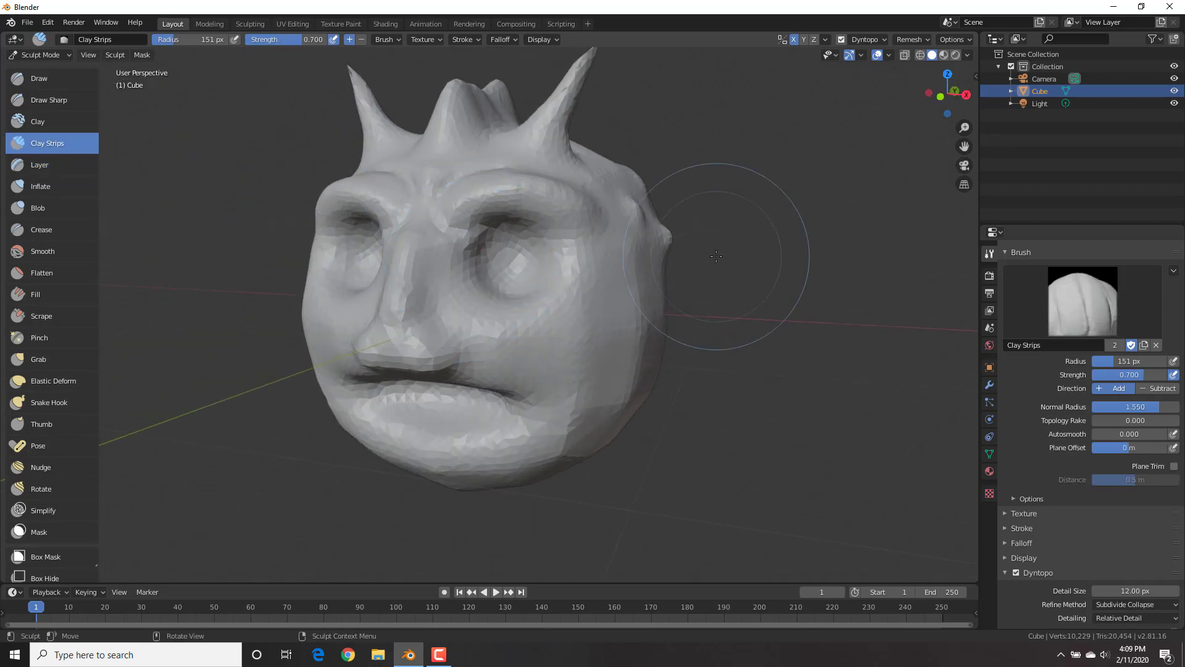
mouse_move(735, 241)
middle_mouse_down()
mouse_move(673, 258)
mouse_move(568, 243)
middle_mouse_up()
scroll(568, 243, "up", 4)
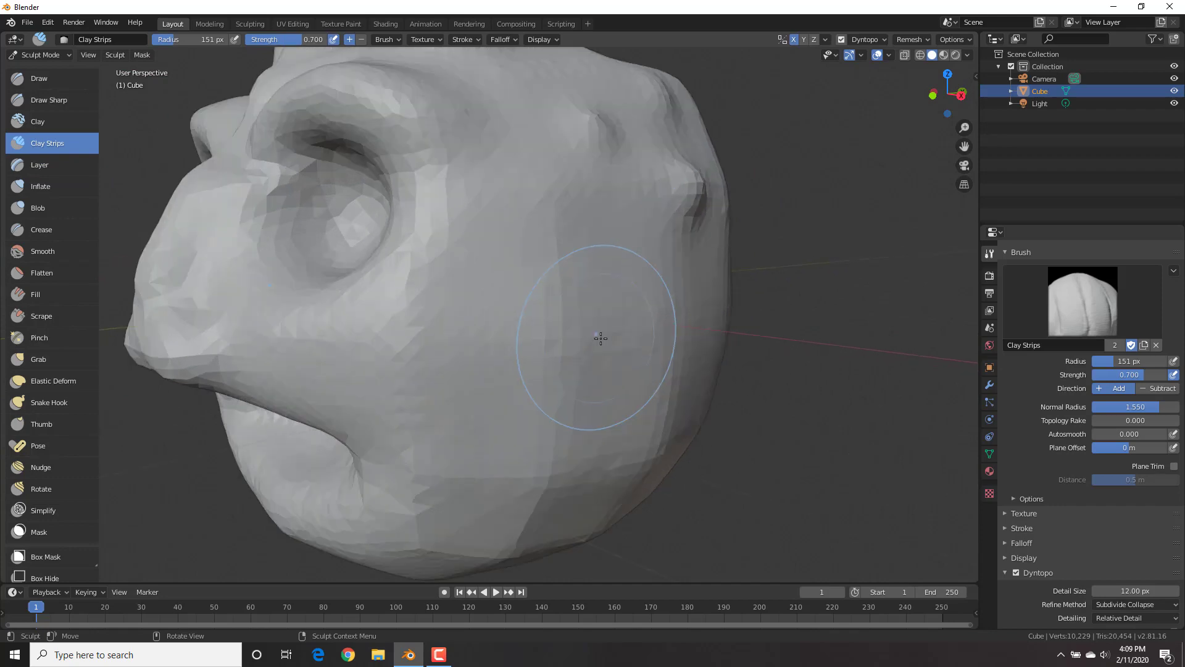
left_click_drag(556, 241, 557, 240)
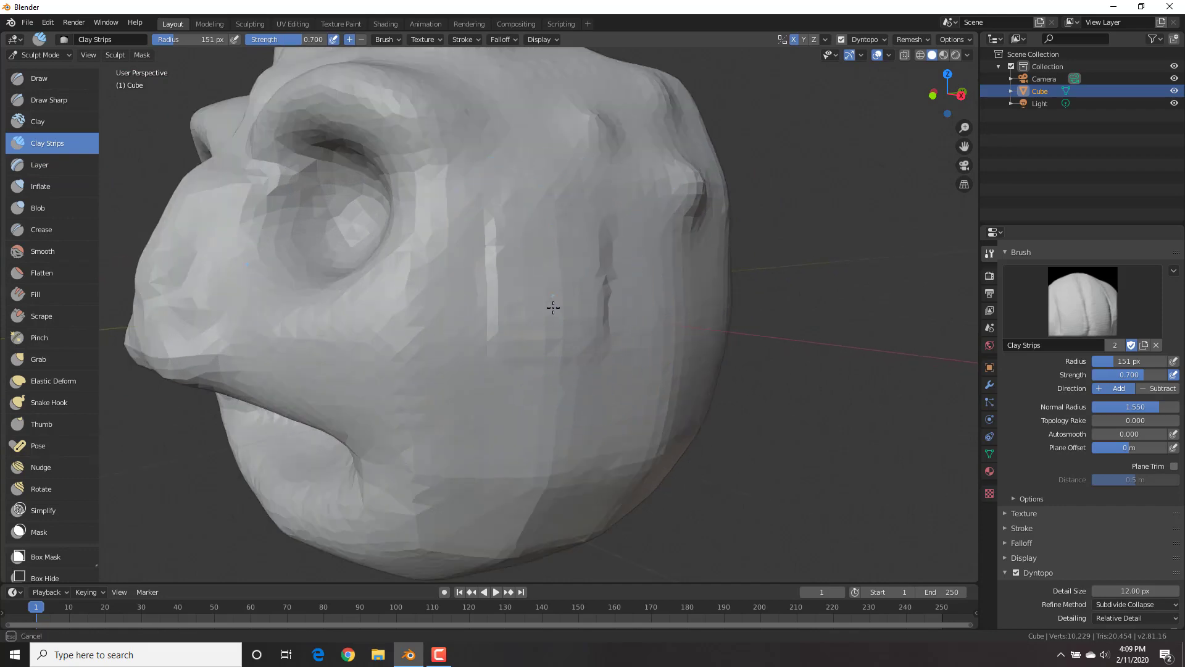
left_click_drag(543, 404, 529, 500)
left_click_drag(511, 548, 493, 519)
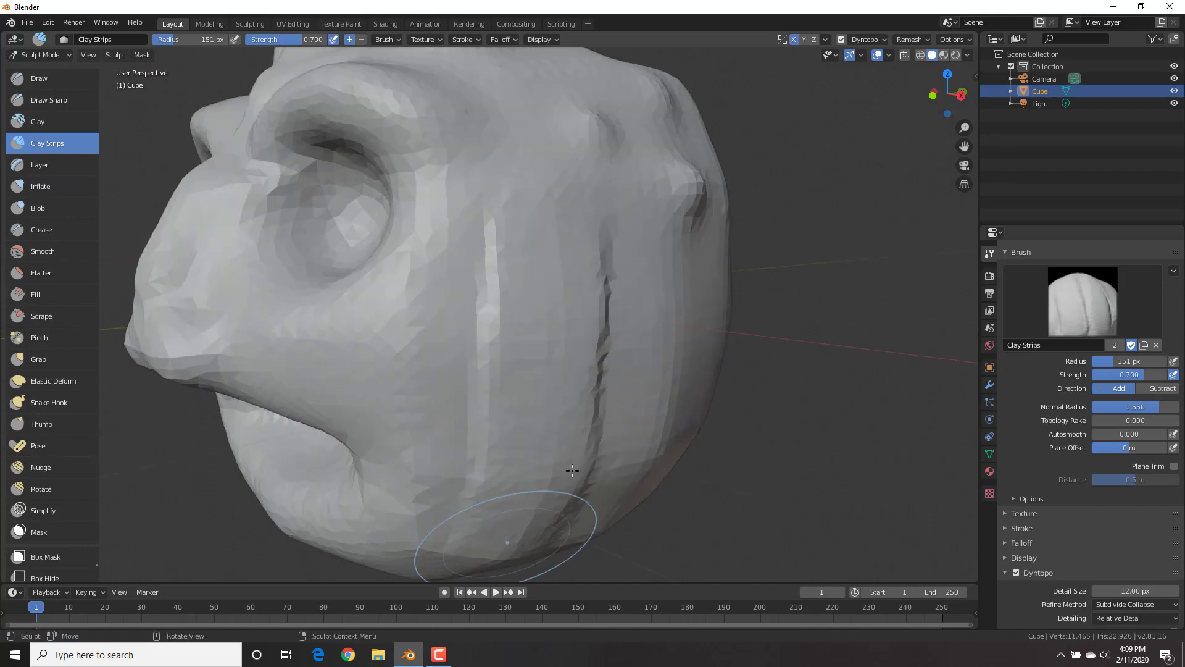
Thicken the vertical strip on the side of the face with further Clay Strips strokes down to the jaw.
scroll(555, 378, "down", 4)
mouse_move(556, 378)
middle_mouse_down()
mouse_move(606, 281)
mouse_move(616, 314)
mouse_move(577, 318)
mouse_move(637, 323)
mouse_move(569, 325)
mouse_move(580, 230)
mouse_move(556, 174)
middle_mouse_up()
scroll(570, 325, "up", 3)
left_click_drag(556, 174, 505, 460)
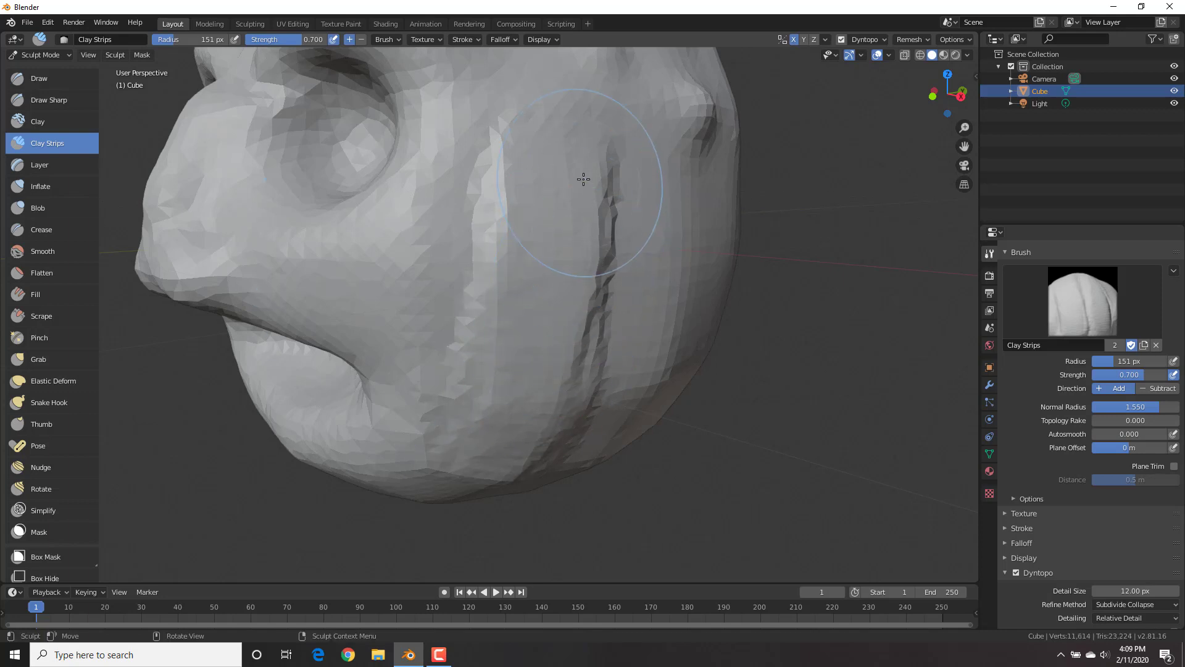
mouse_move(570, 185)
left_mouse_down()
mouse_move(574, 383)
mouse_move(593, 401)
left_mouse_up()
scroll(543, 370, "down", 5)
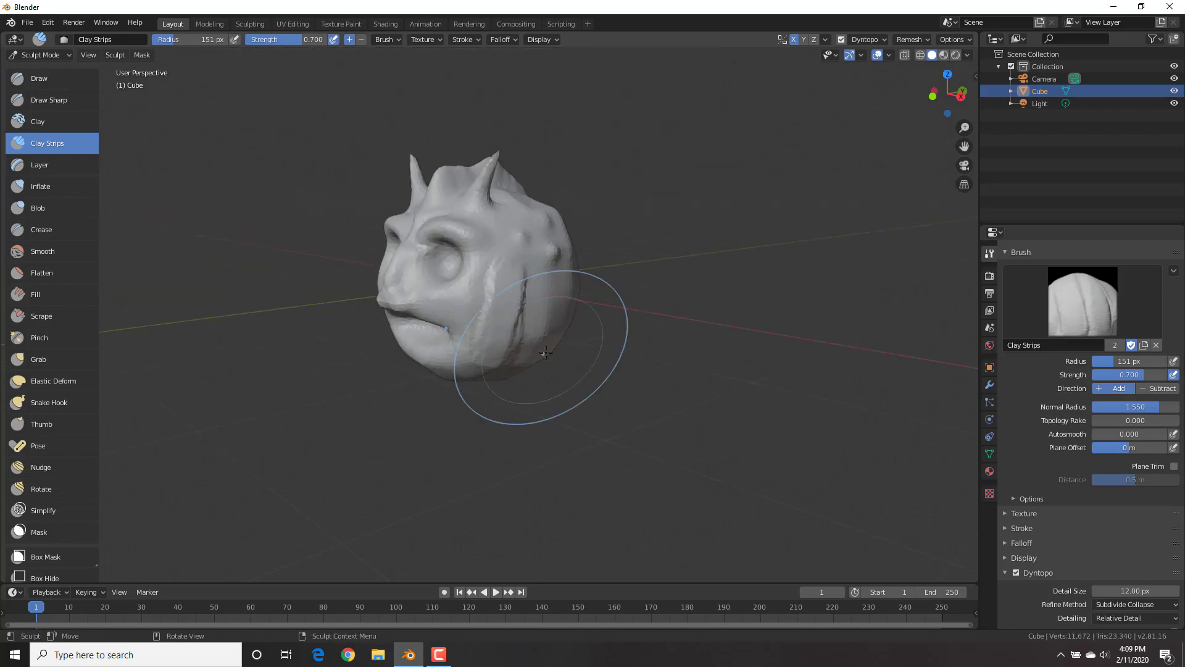
mouse_move(542, 370)
middle_mouse_down()
mouse_move(627, 348)
mouse_move(598, 331)
middle_mouse_up()
scroll(600, 327, "up", 5)
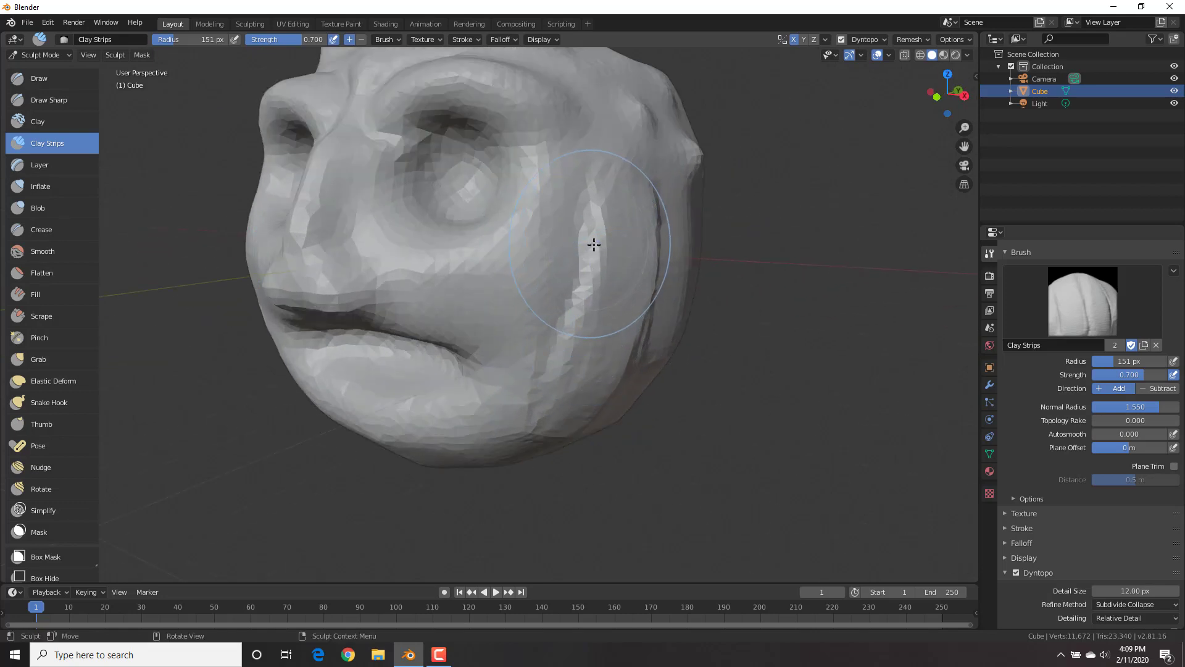
Build up the lower rear side of the head behind the strip with the Clay brush.
left_click(65, 118)
middle_click_drag(580, 247, 531, 238)
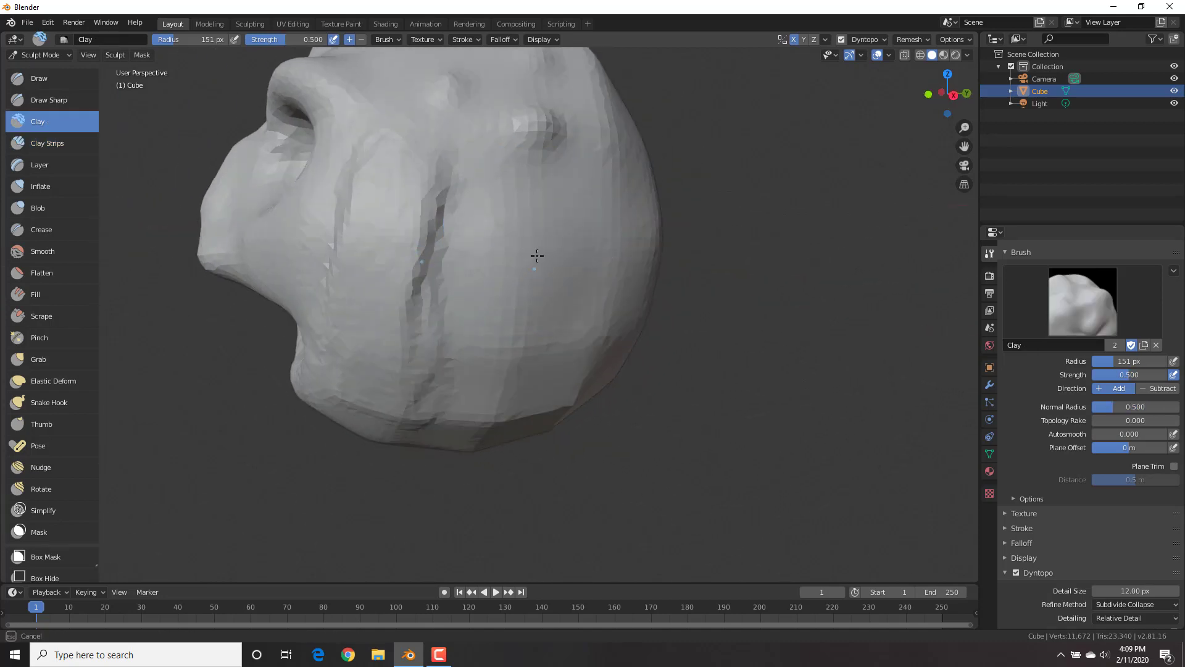
mouse_move(531, 265)
left_mouse_down()
mouse_move(559, 258)
mouse_move(543, 251)
left_mouse_up()
scroll(535, 244, "up", 2)
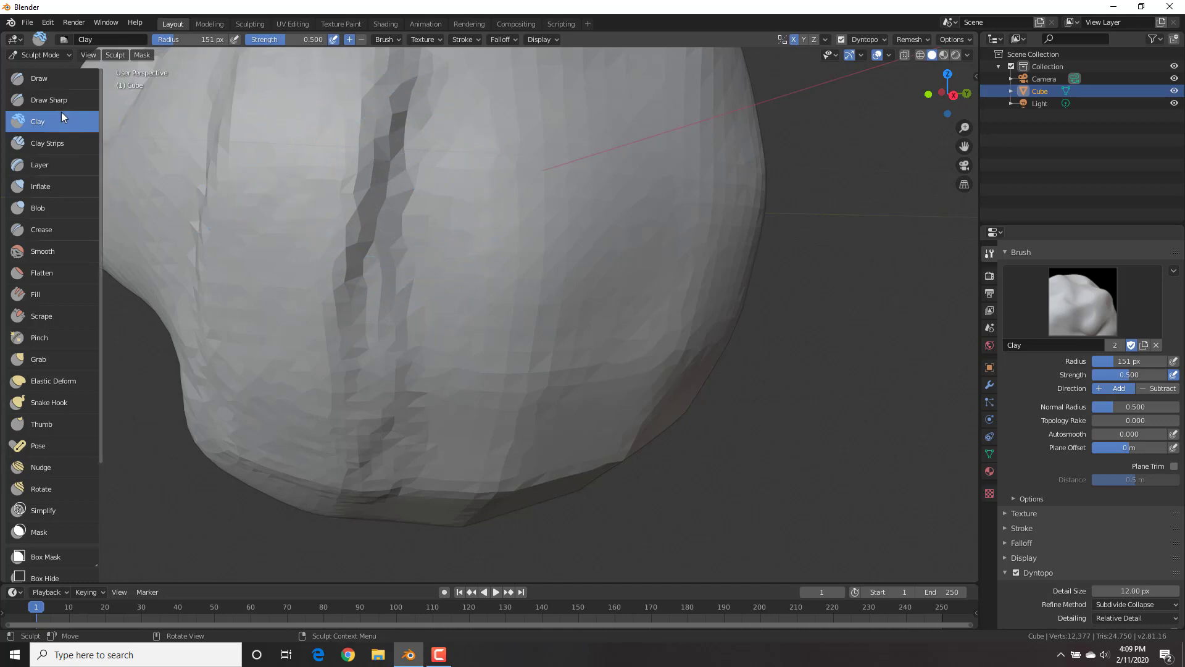
Carve a sharp outline around the lips with the Draw Sharp brush in the Subtract direction.
left_click(49, 101)
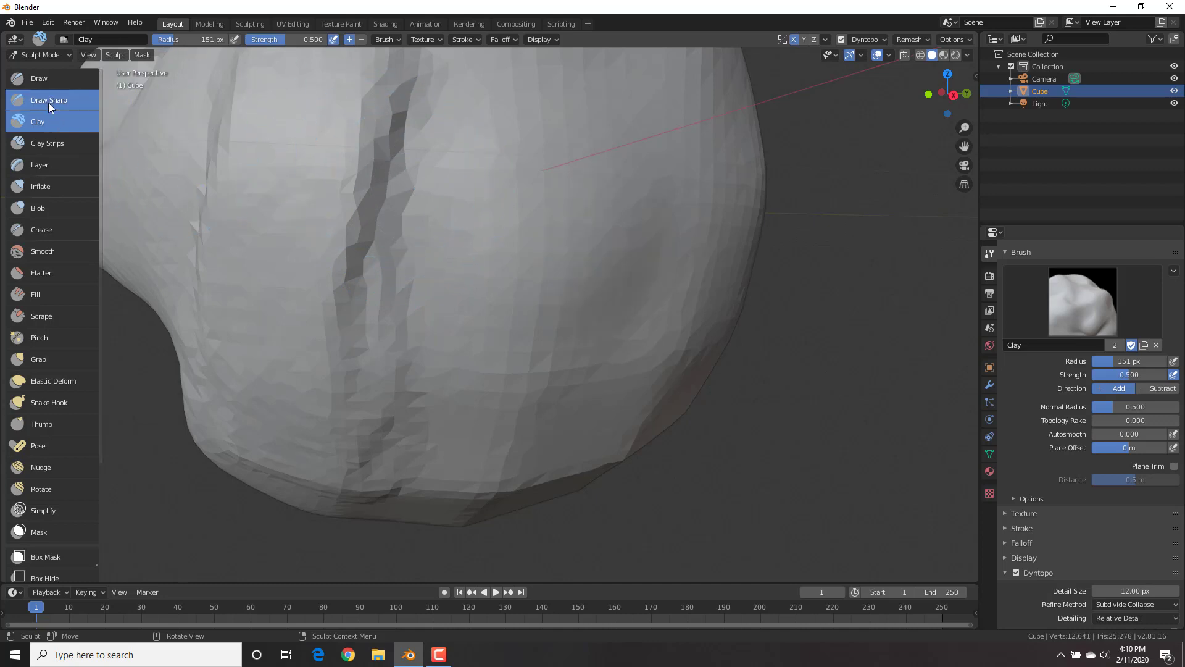
mouse_move(543, 216)
middle_mouse_down()
mouse_move(614, 222)
mouse_move(695, 272)
middle_mouse_up()
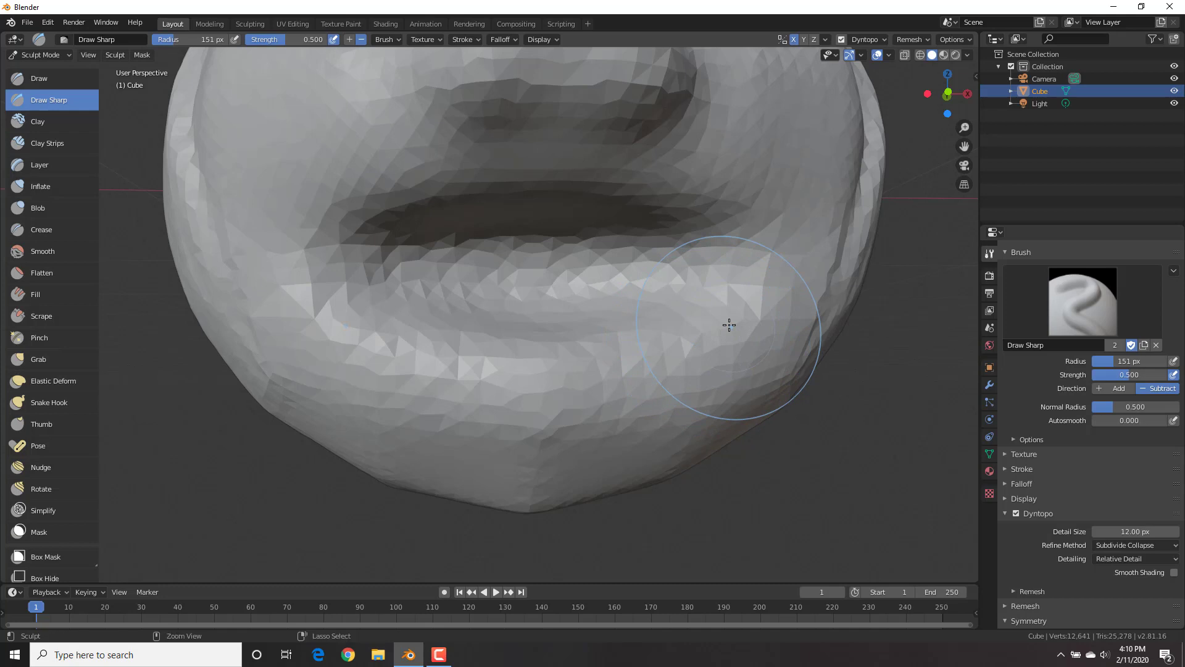
key("f")
mouse_move(721, 331)
left_mouse_down()
mouse_move(609, 360)
mouse_move(498, 368)
mouse_move(735, 331)
mouse_move(762, 298)
mouse_move(772, 220)
mouse_move(704, 159)
mouse_move(602, 171)
left_mouse_up()
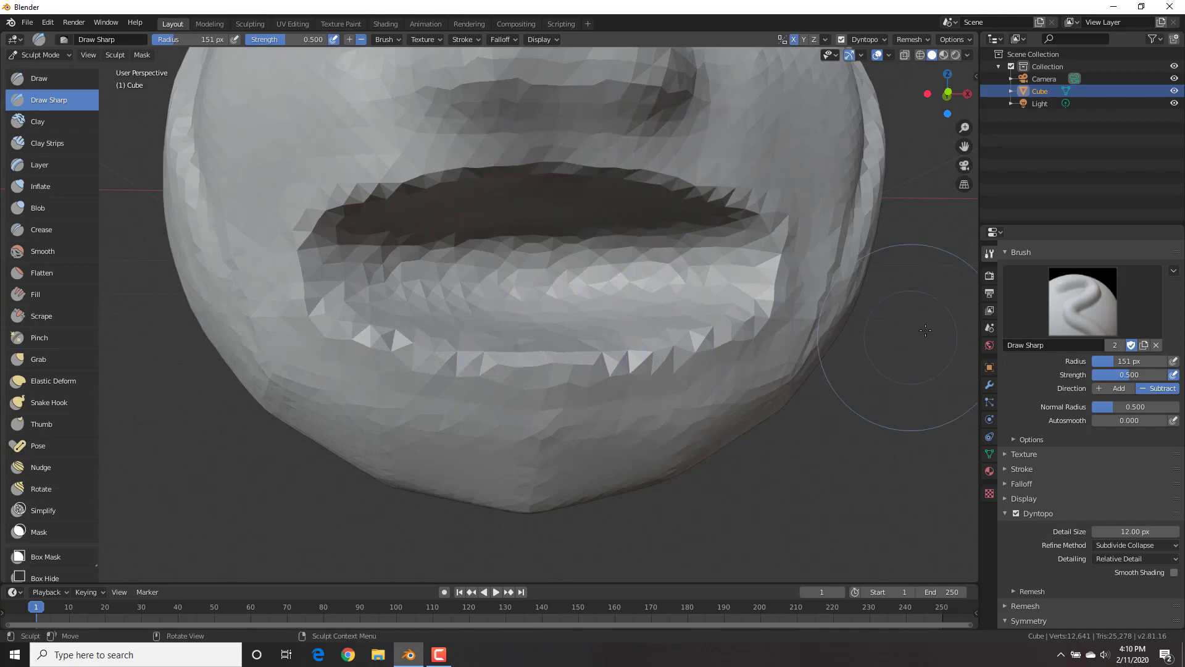
Try a vertical Draw Sharp stroke down the head and undo it.
middle_click_drag(802, 334, 734, 295)
mouse_move(543, 154)
left_mouse_down()
mouse_move(518, 241)
mouse_move(511, 377)
mouse_move(540, 246)
mouse_move(537, 185)
mouse_move(568, 166)
mouse_move(546, 398)
left_mouse_up()
key("ctrl+z")
middle_click_drag(518, 377, 469, 360)
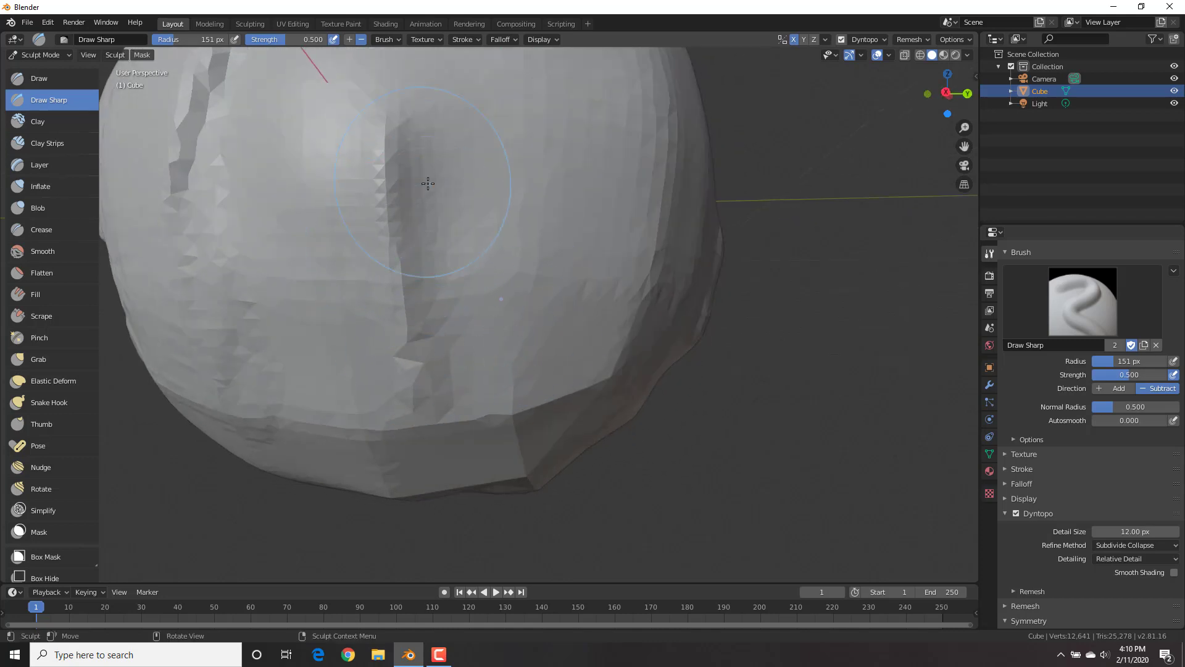
Set the Draw brush strength to 0.5, try a vertical stroke down the side of the head, and undo the stroke.
left_click(42, 77)
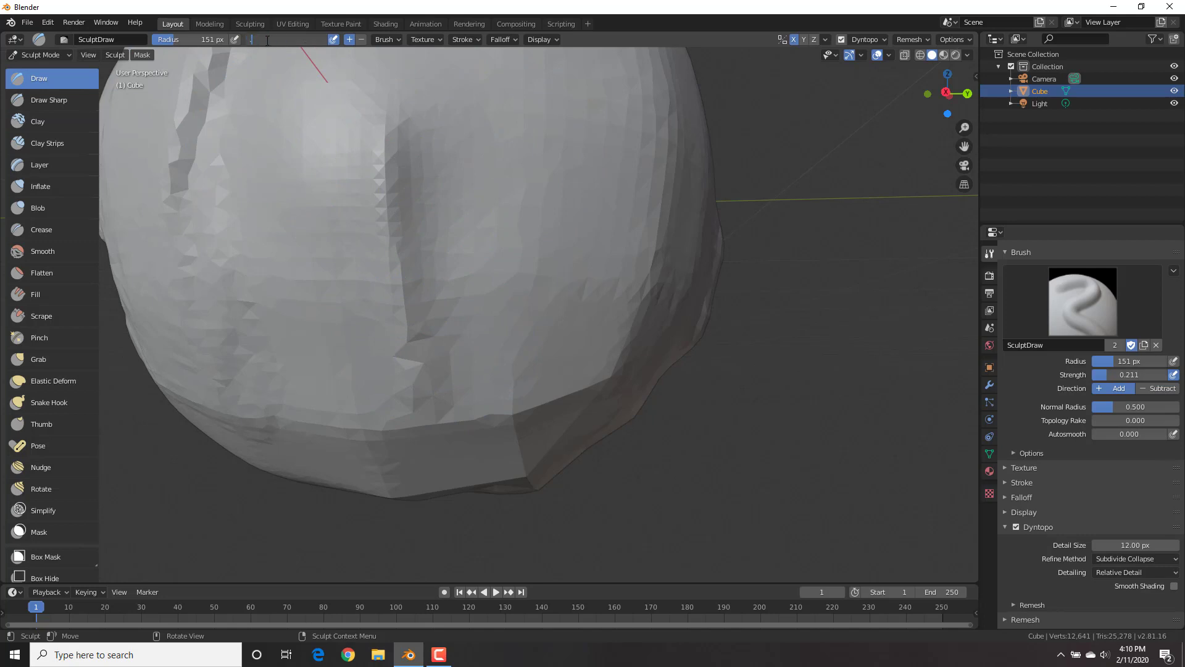
type(".5")
key("Return")
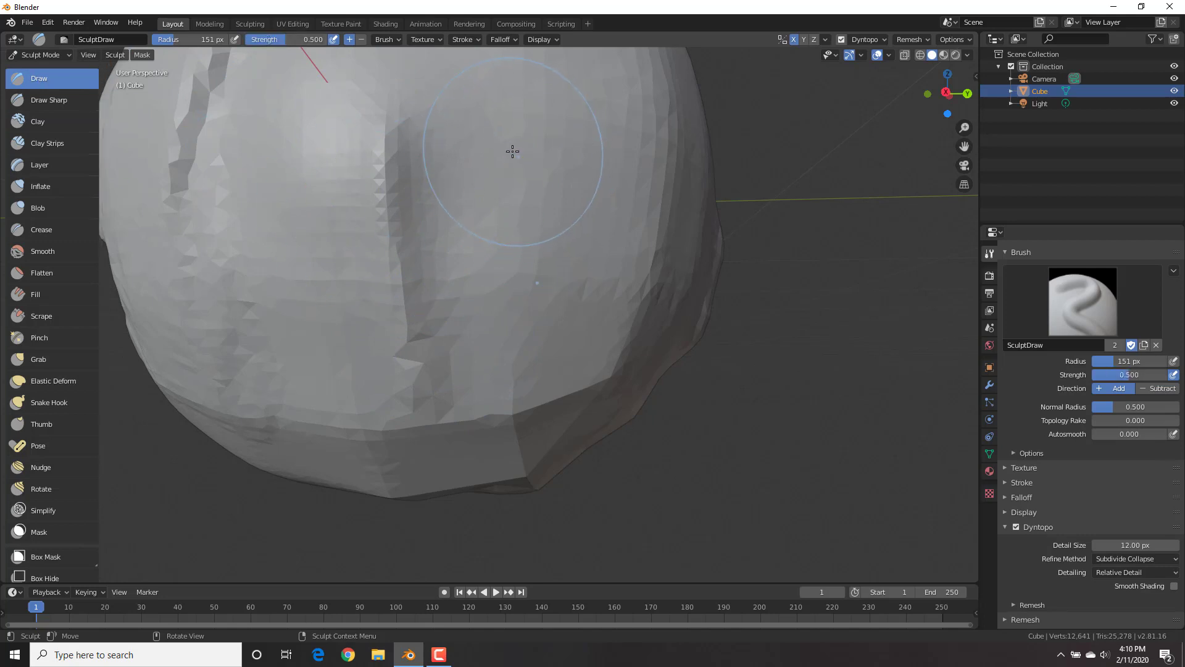
mouse_move(511, 151)
left_mouse_down()
mouse_move(507, 328)
mouse_move(503, 318)
left_mouse_up()
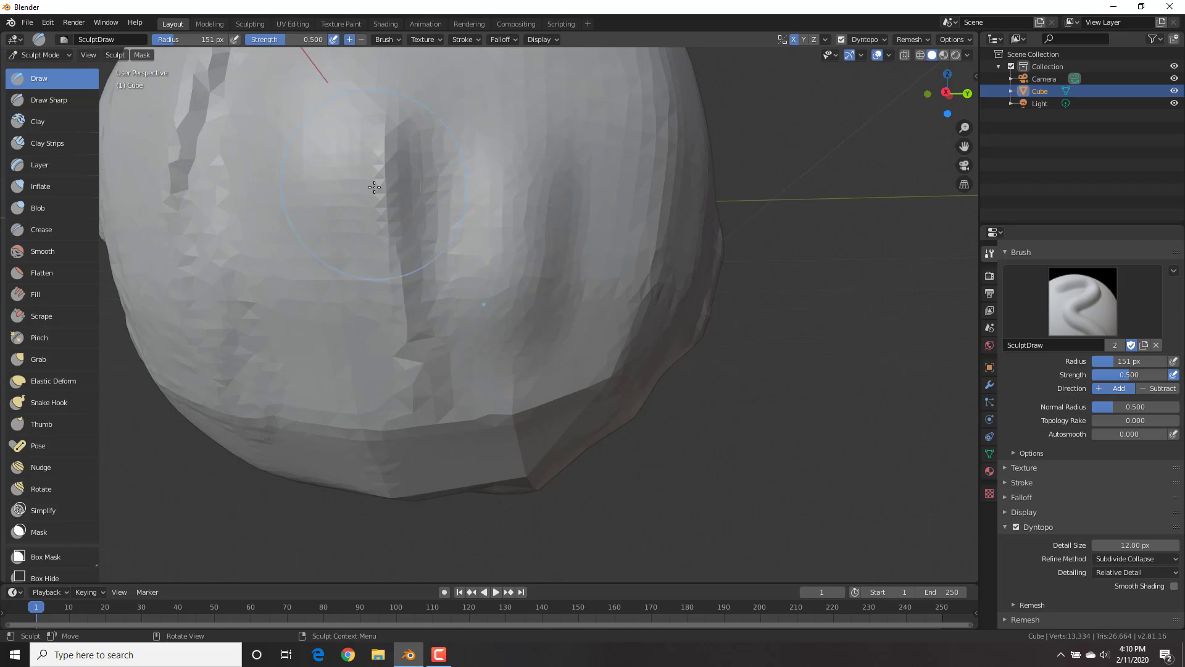
key("ctrl+z")
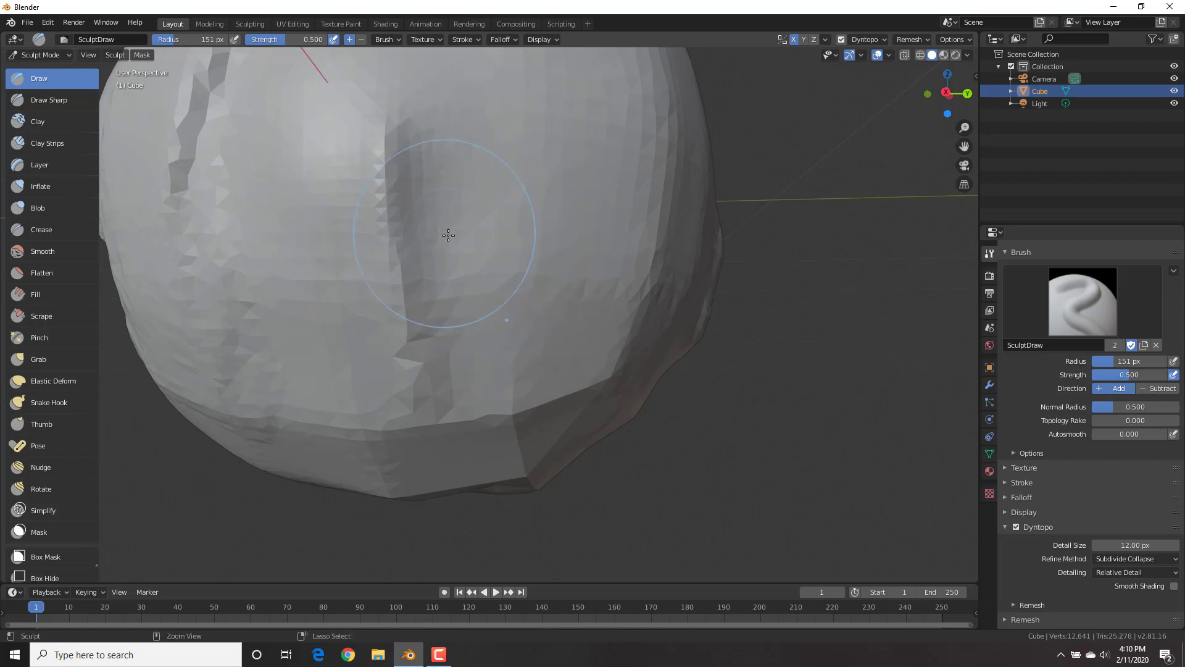
Flatten the underside of the head with the Flatten brush.
mouse_move(299, 211)
middle_mouse_down()
mouse_move(536, 219)
mouse_move(512, 240)
mouse_move(547, 252)
middle_mouse_up()
scroll(535, 221, "down", 3)
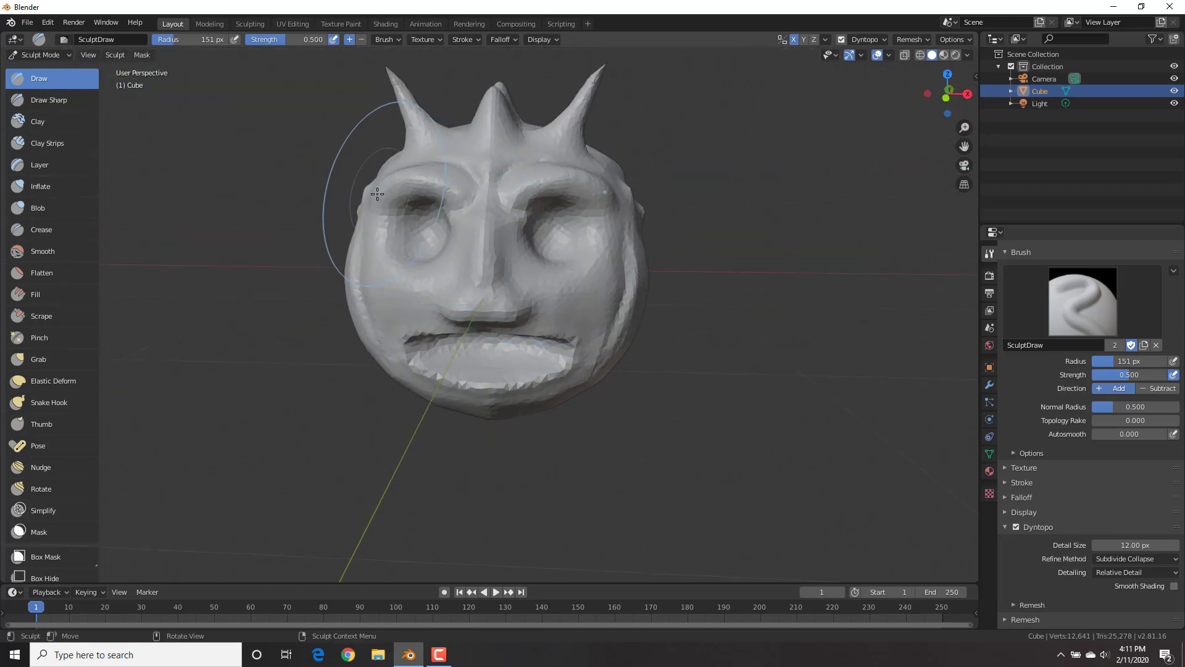
left_click(57, 276)
scroll(569, 302, "up", 2)
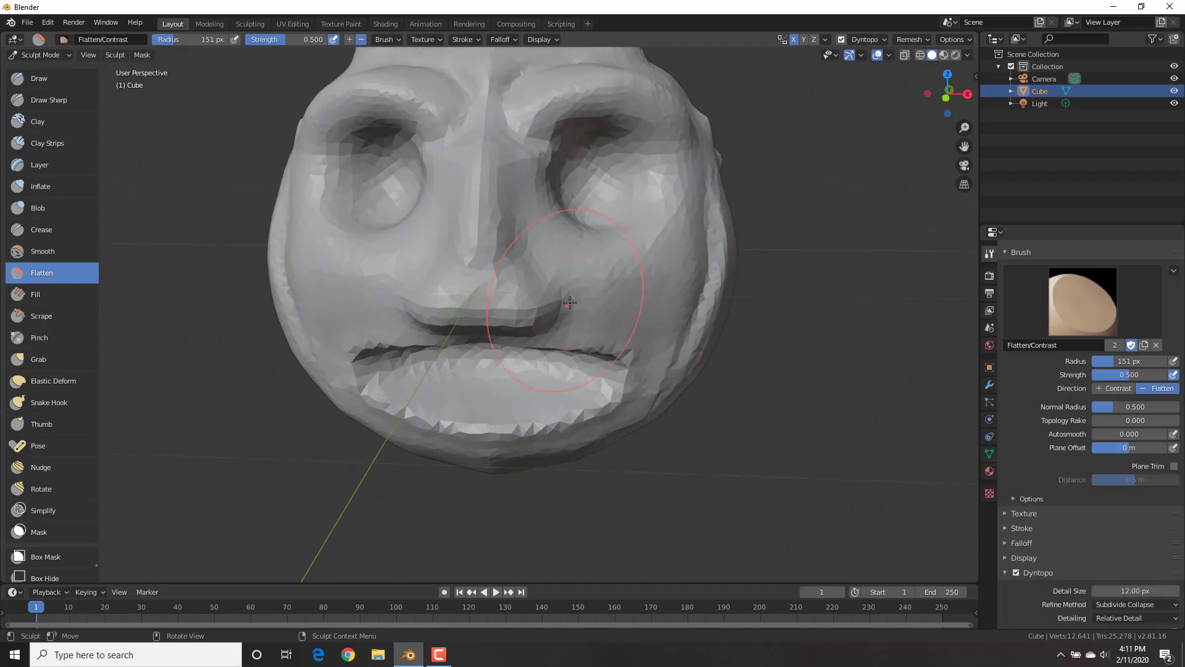
mouse_move(569, 303)
middle_mouse_down()
mouse_move(688, 367)
mouse_move(516, 288)
mouse_move(530, 288)
mouse_move(566, 373)
middle_mouse_up()
scroll(688, 367, "down", 5)
scroll(527, 349, "up", 2)
mouse_move(530, 309)
middle_mouse_down()
mouse_move(506, 277)
mouse_move(517, 289)
middle_mouse_up()
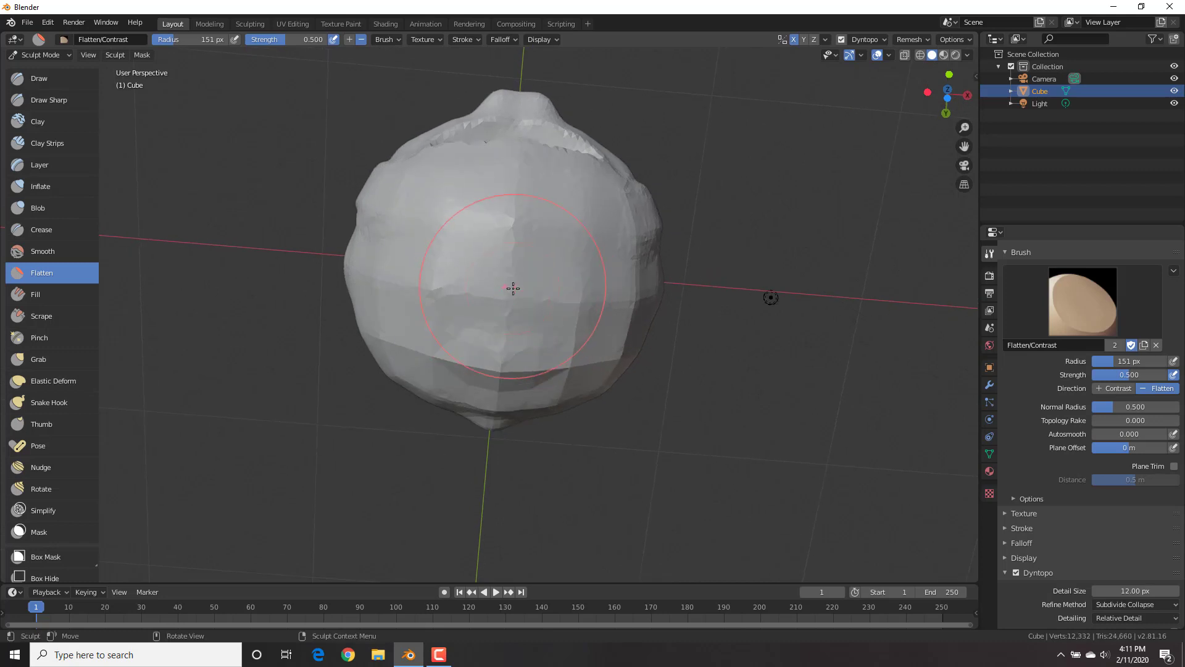
scroll(524, 265, "up", 2)
left_click_drag(507, 290, 520, 275)
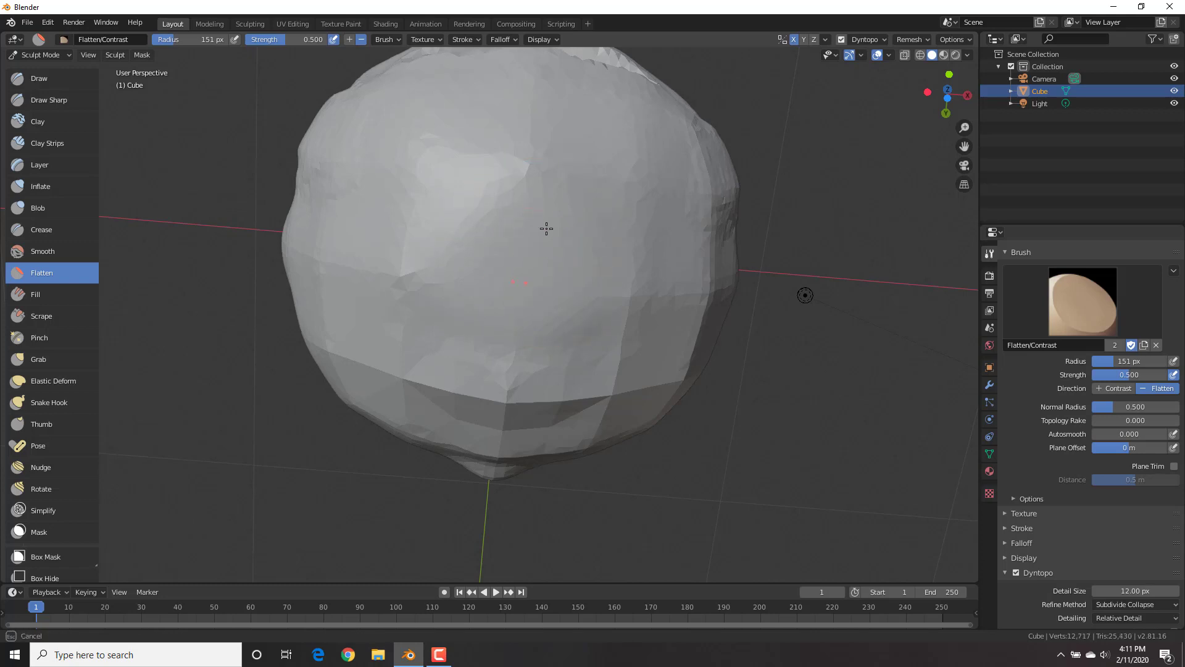
Fill in the recessed surface of the lower lip toward the mouth corners with the Fill brush.
mouse_move(552, 259)
middle_mouse_down()
mouse_move(579, 289)
mouse_move(573, 335)
mouse_move(537, 315)
mouse_move(445, 315)
mouse_move(558, 346)
mouse_move(582, 338)
middle_mouse_up()
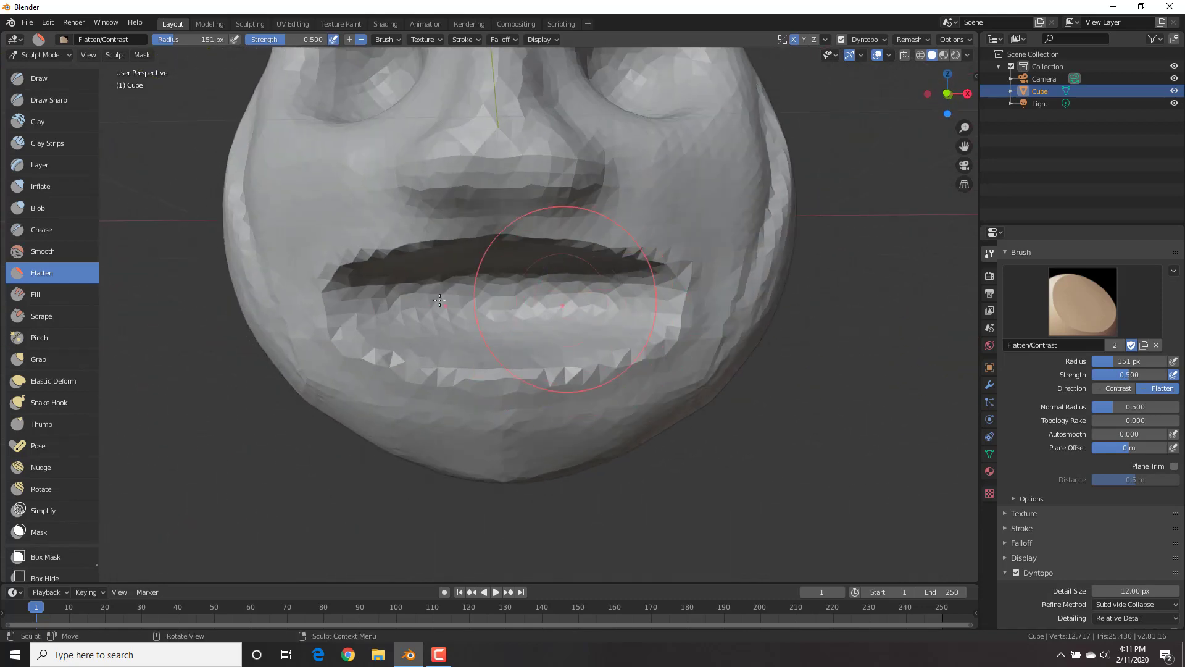
left_click(47, 296)
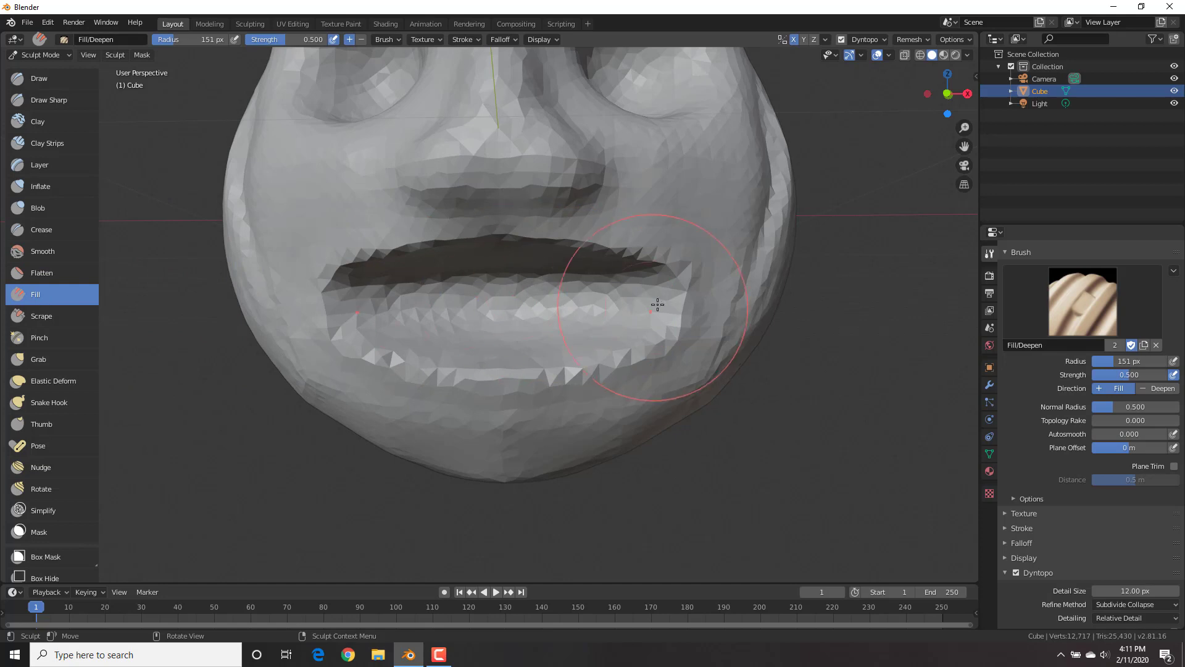
scroll(677, 306, "up", 2)
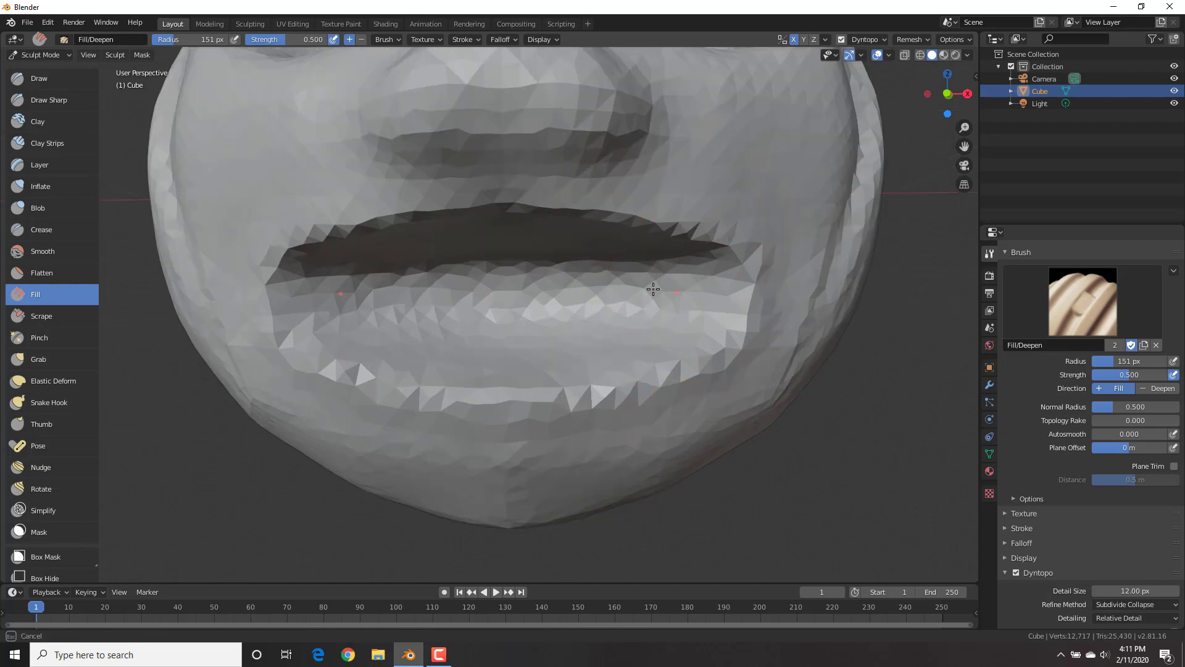
mouse_move(695, 288)
left_mouse_down()
mouse_move(647, 282)
mouse_move(694, 312)
left_mouse_up()
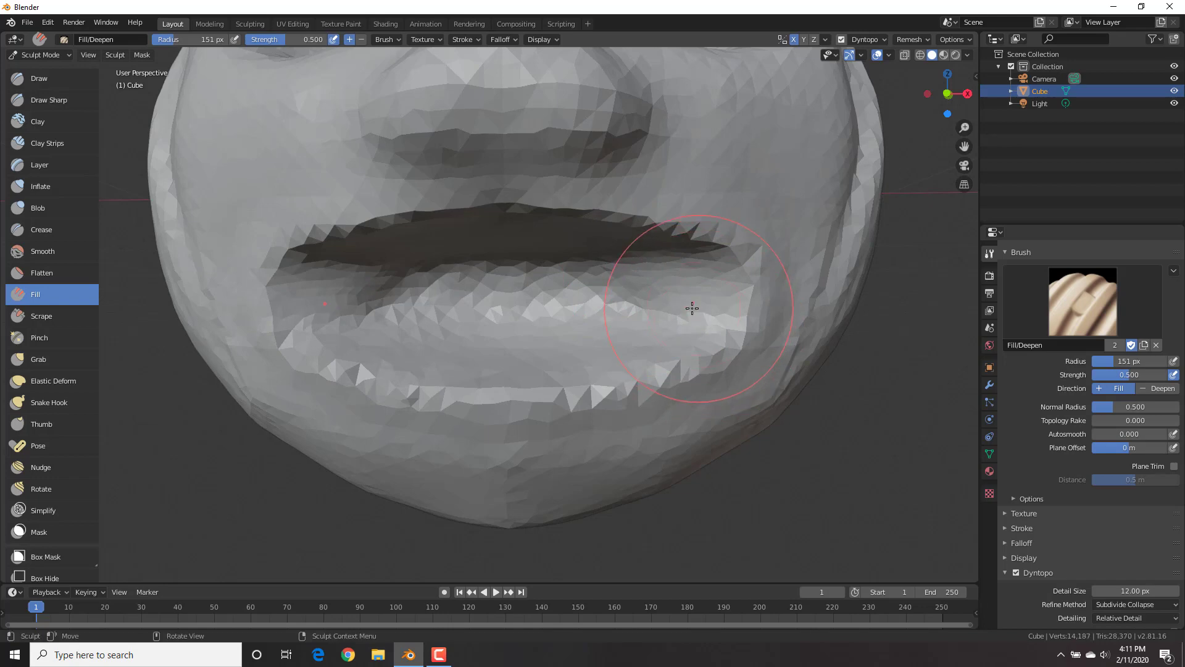
Scrape down the lower ends of the raised strip and its grooves along the side of the jaw with the Scrape brush.
left_click(57, 321)
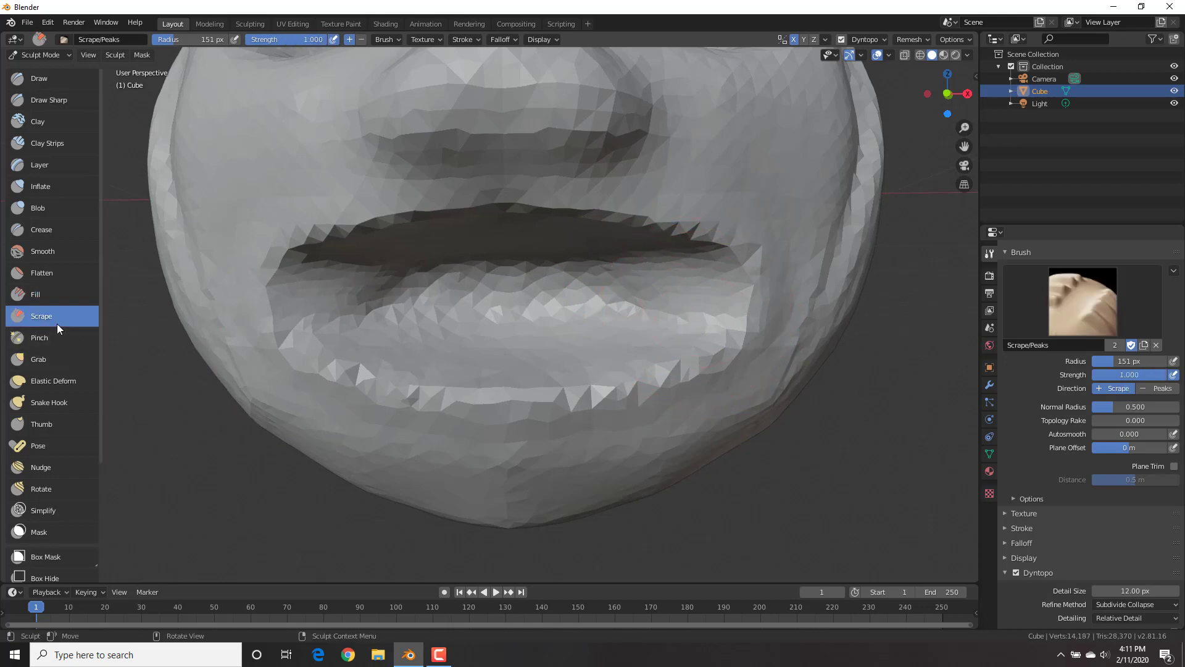
middle_click_drag(654, 290, 644, 261)
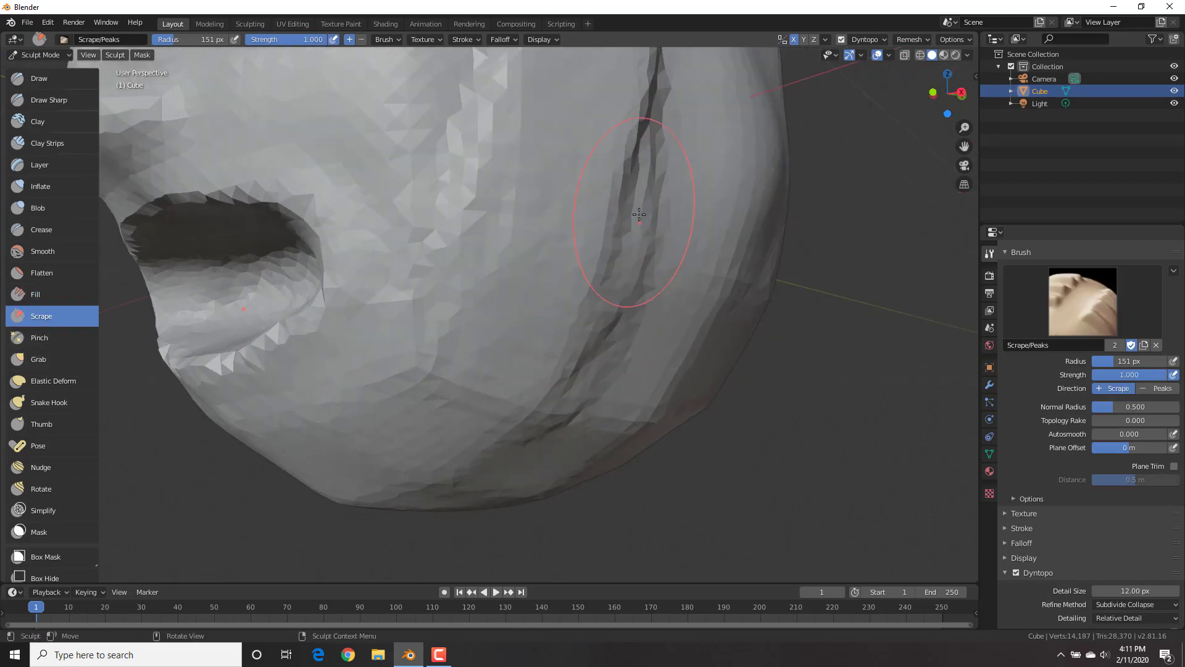
mouse_move(639, 216)
left_mouse_down()
mouse_move(603, 336)
mouse_move(608, 246)
mouse_move(555, 392)
left_mouse_up()
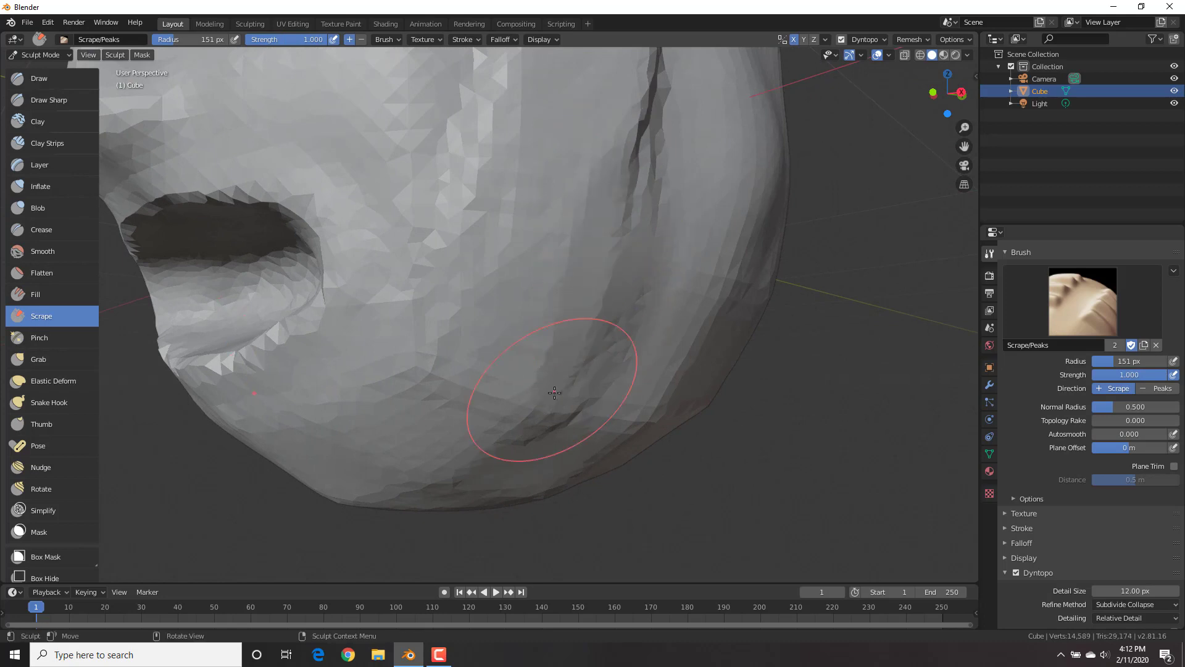
mouse_move(509, 250)
left_mouse_down()
mouse_move(438, 233)
mouse_move(425, 352)
left_mouse_up()
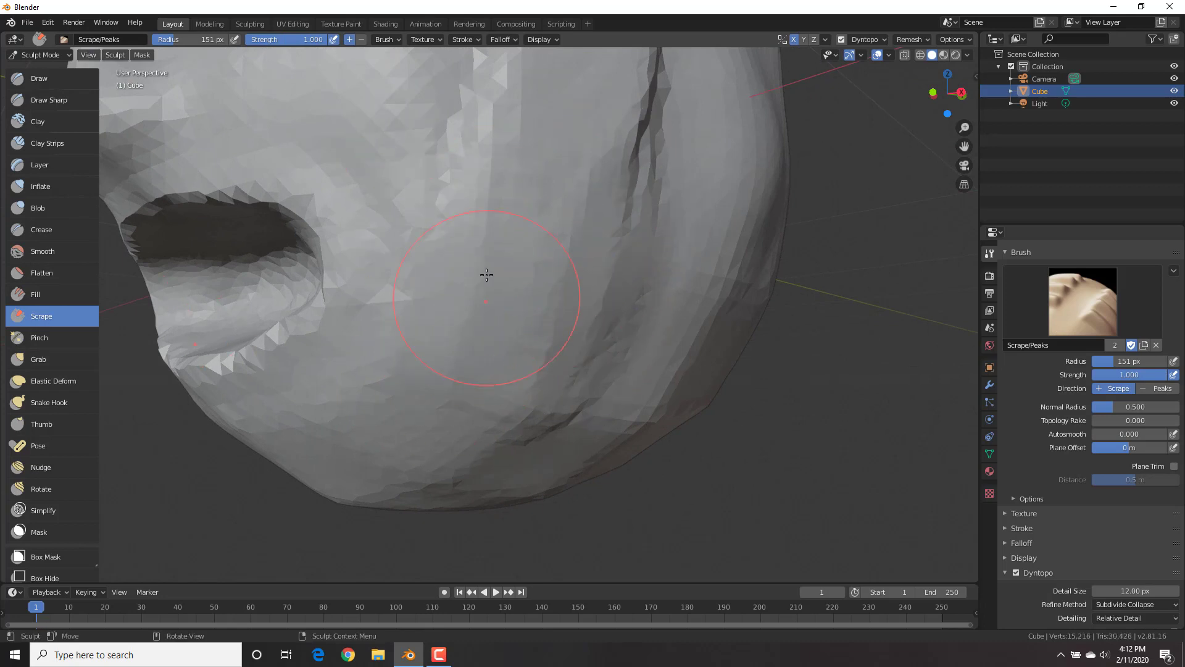
left_click_drag(483, 386, 492, 378)
left_click_drag(583, 302, 524, 415)
mouse_move(607, 272)
left_mouse_down()
mouse_move(571, 401)
mouse_move(627, 372)
mouse_move(617, 392)
left_mouse_up()
left_click_drag(583, 274, 536, 401)
middle_click_drag(509, 199, 515, 238)
left_click_drag(514, 343, 510, 441)
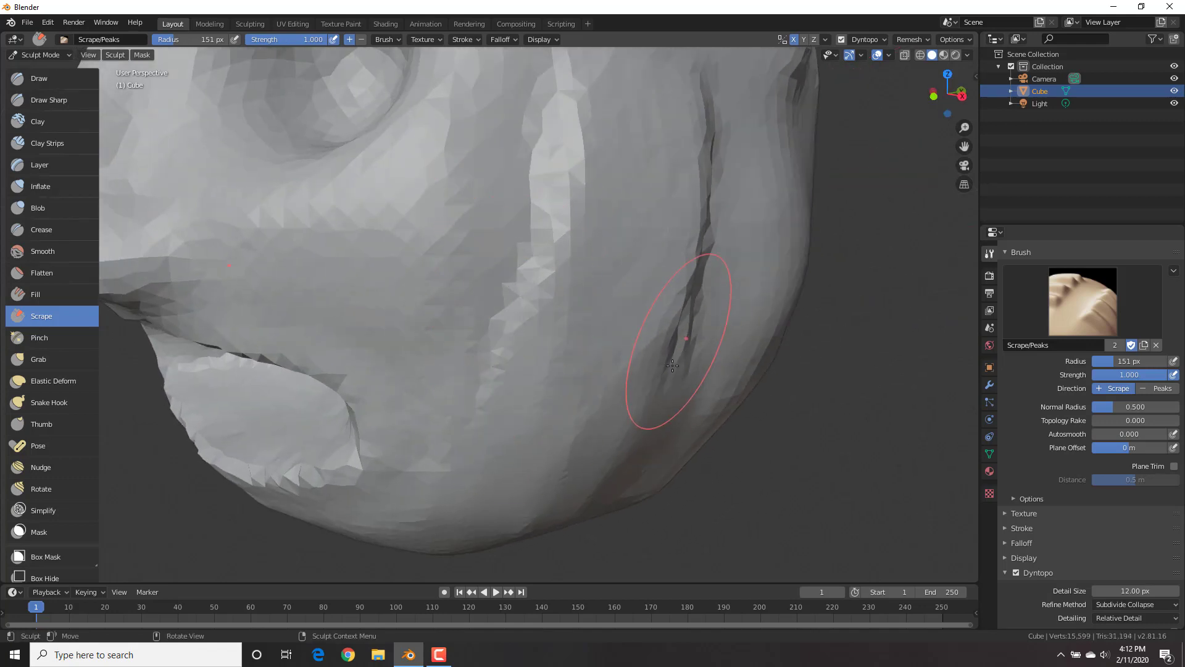
left_click_drag(680, 340, 636, 419)
Sharpen the side, ridge and tip of the nose with Pinch brush strokes.
middle_click_drag(277, 268, 240, 235)
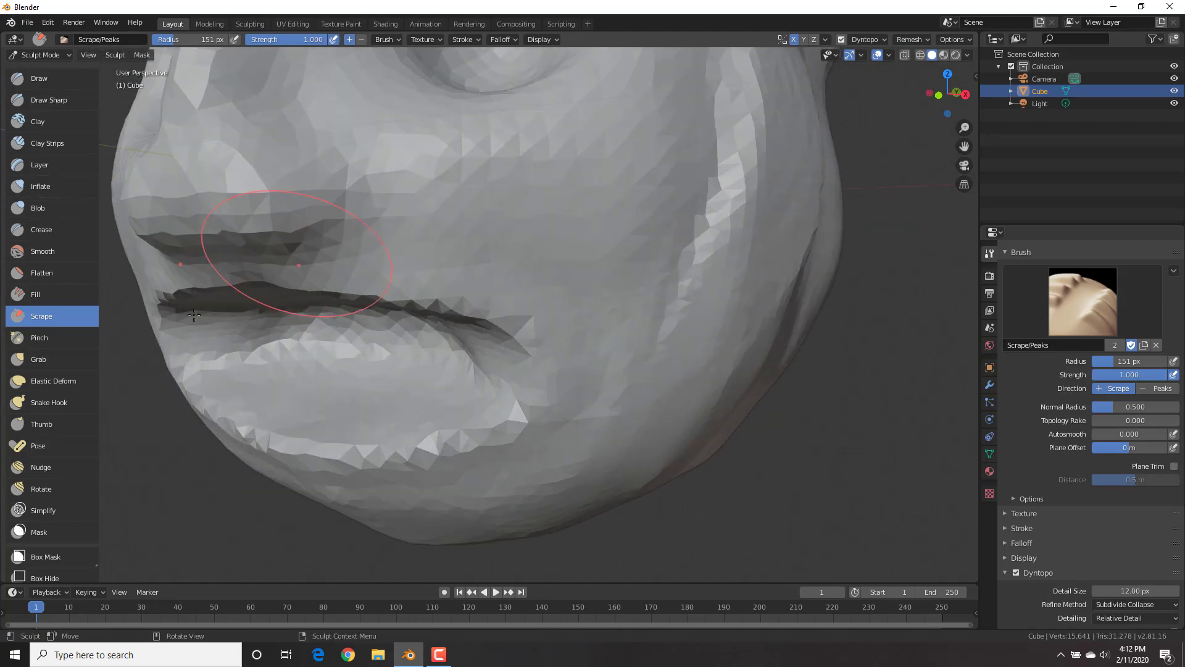
left_click(27, 338)
mouse_move(550, 308)
middle_mouse_down()
mouse_move(570, 253)
mouse_move(520, 292)
mouse_move(500, 326)
middle_mouse_up()
scroll(494, 300, "up", 3)
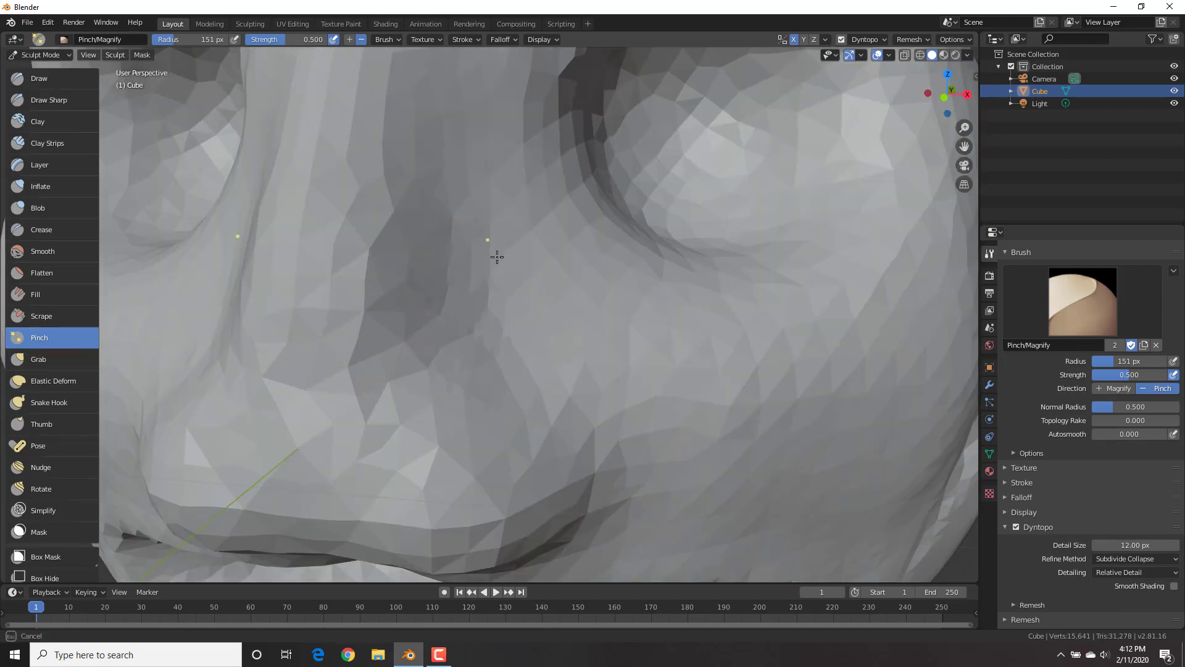
left_click_drag(485, 261, 469, 247)
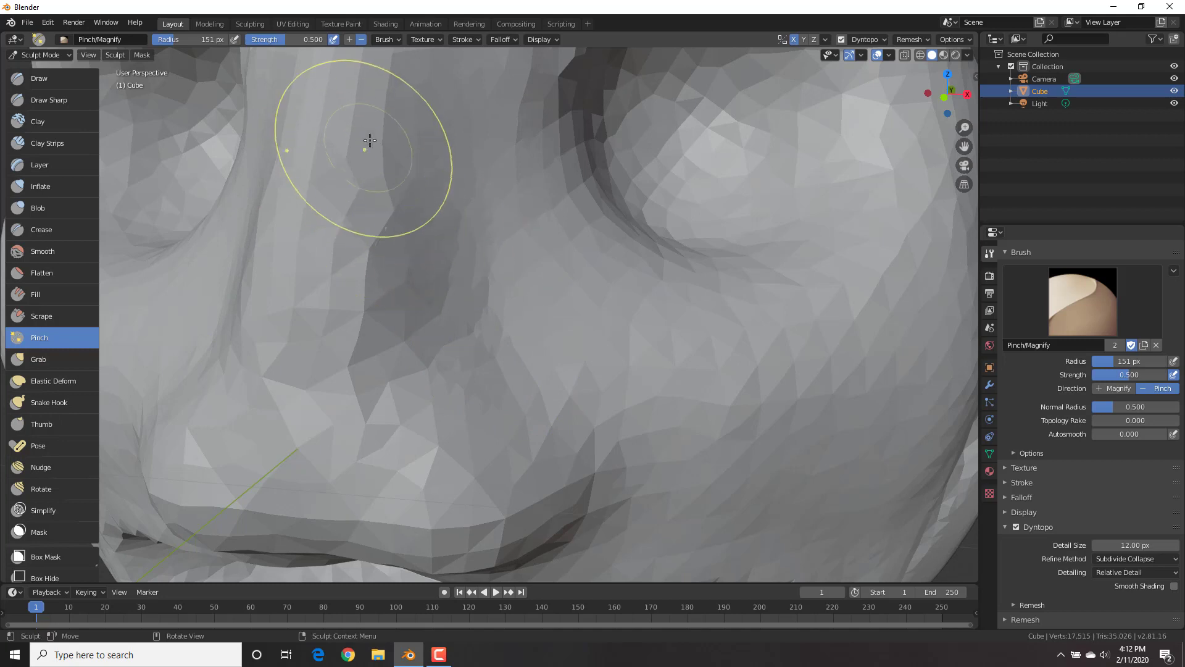
left_click_drag(370, 138, 363, 265)
left_click_drag(365, 194, 363, 381)
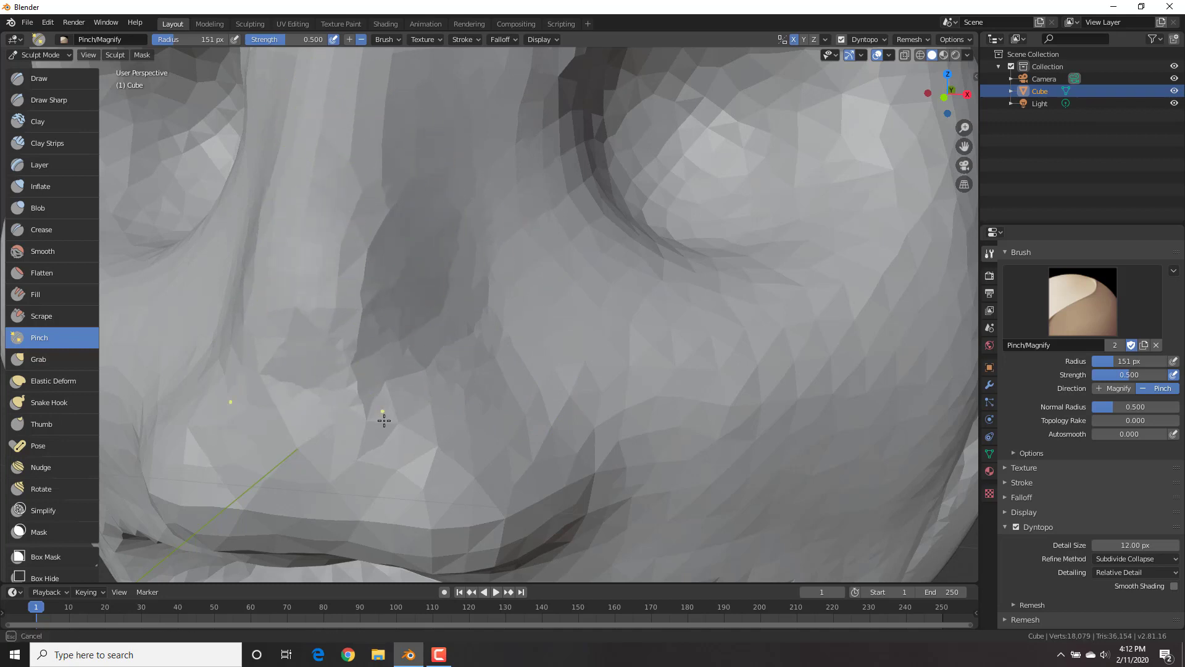
left_click_drag(384, 420, 491, 487)
left_click_drag(370, 296, 381, 224)
Pinch the edges of the brow ridge and its inner end beside the nose bridge.
middle_click_drag(395, 216, 455, 444, "shift")
mouse_move(484, 503)
left_mouse_down()
mouse_move(511, 378)
mouse_move(542, 304)
left_mouse_up()
mouse_move(669, 198)
middle_mouse_down("shift")
mouse_move(481, 300)
mouse_move(453, 294)
middle_mouse_up("shift")
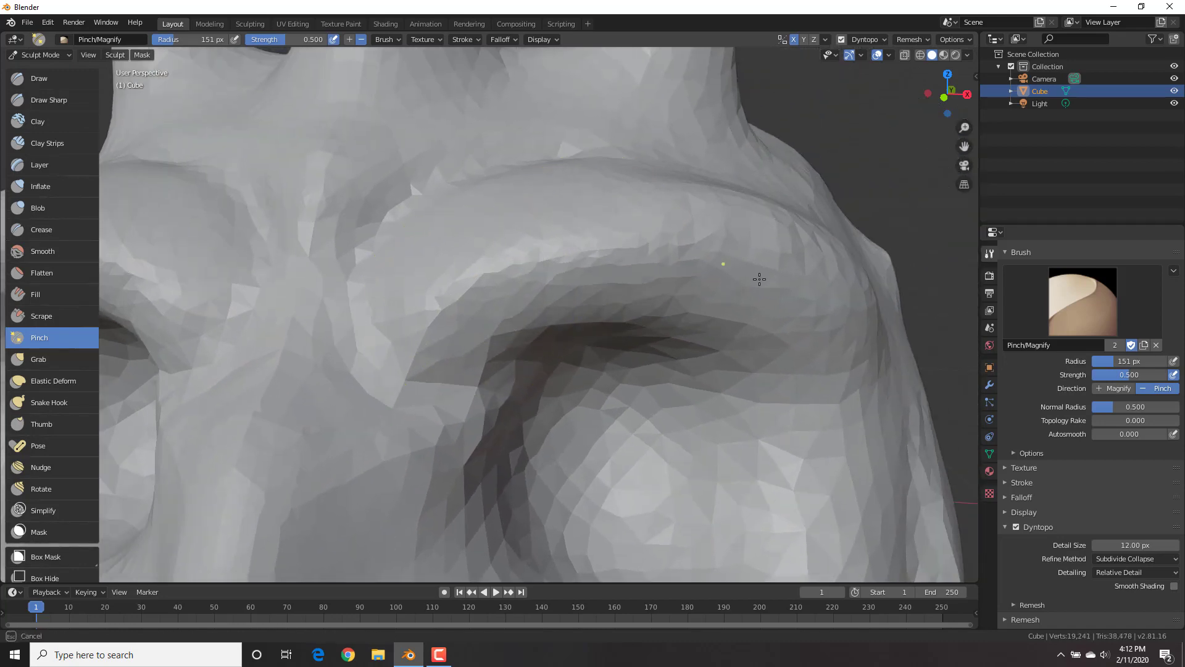
left_click_drag(538, 240, 374, 356)
left_click_drag(398, 398, 350, 340)
left_click_drag(372, 234, 404, 201)
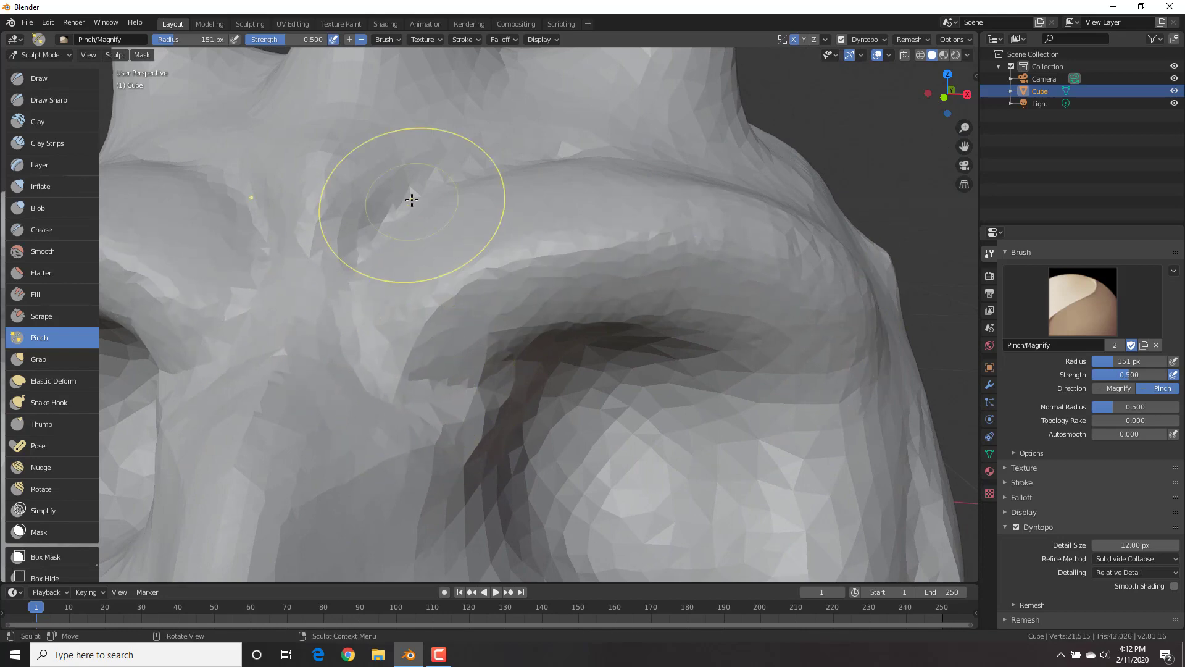
Pull the cheek and the raised strip on the side of the face back and forth with the Elastic Deform brush.
middle_click_drag(467, 214, 490, 196)
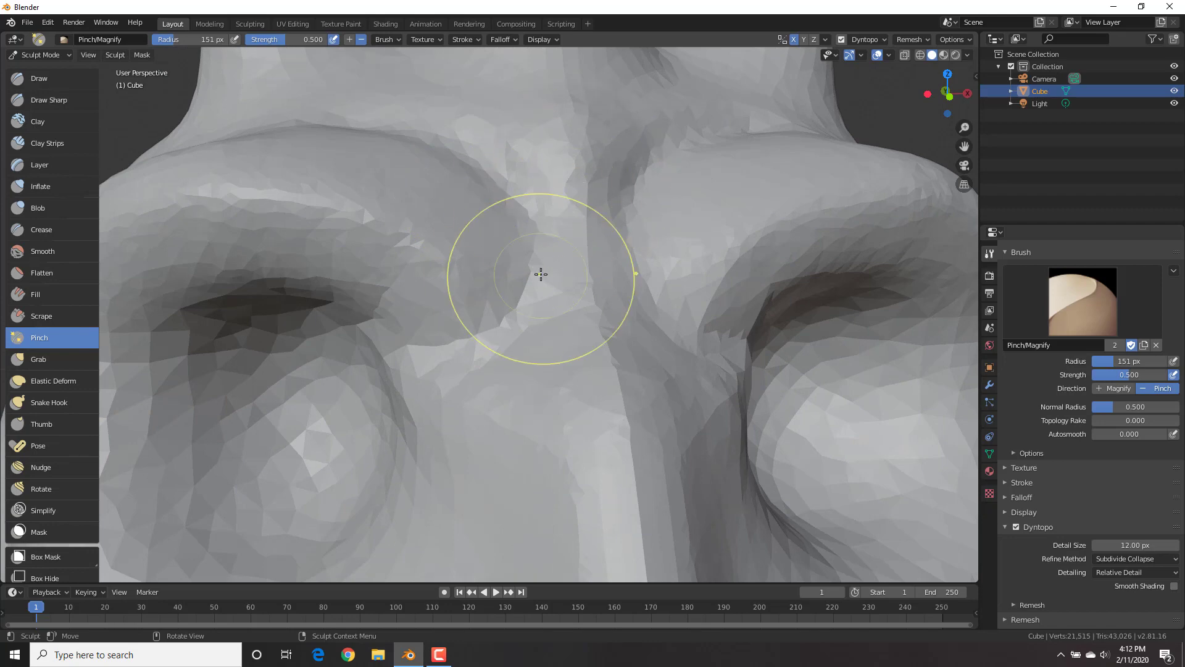
mouse_move(577, 302)
middle_mouse_down("shift")
mouse_move(548, 283)
mouse_move(534, 246)
middle_mouse_up("shift")
scroll(534, 246, "down", 4)
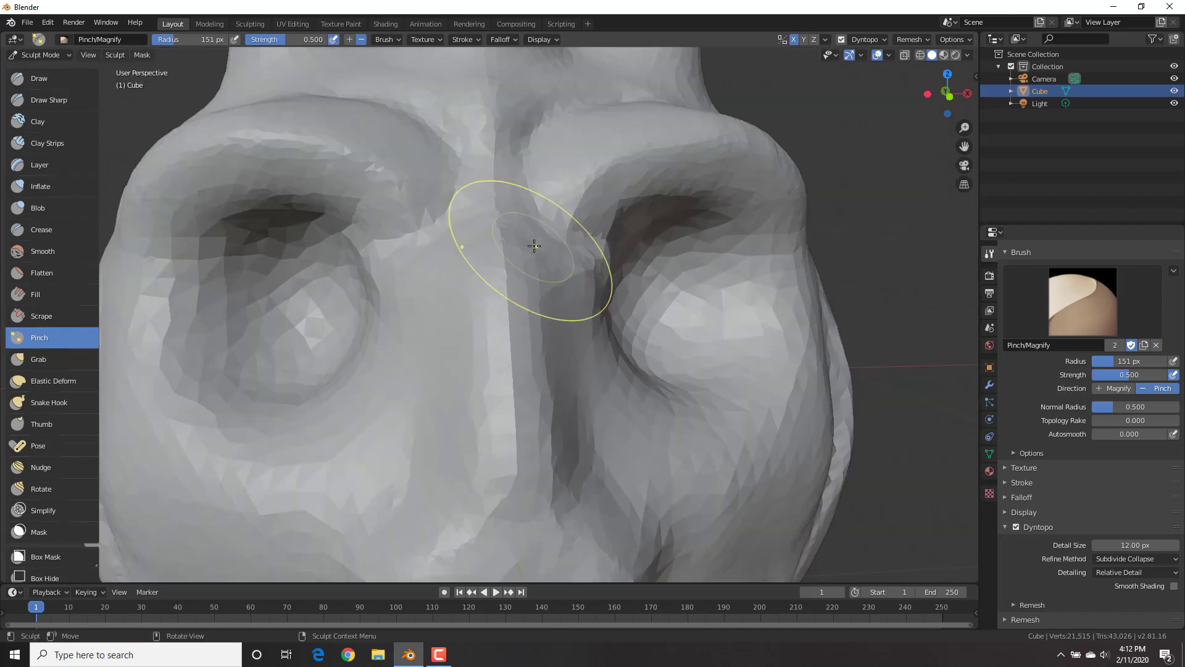
middle_click_drag(506, 309, 463, 312)
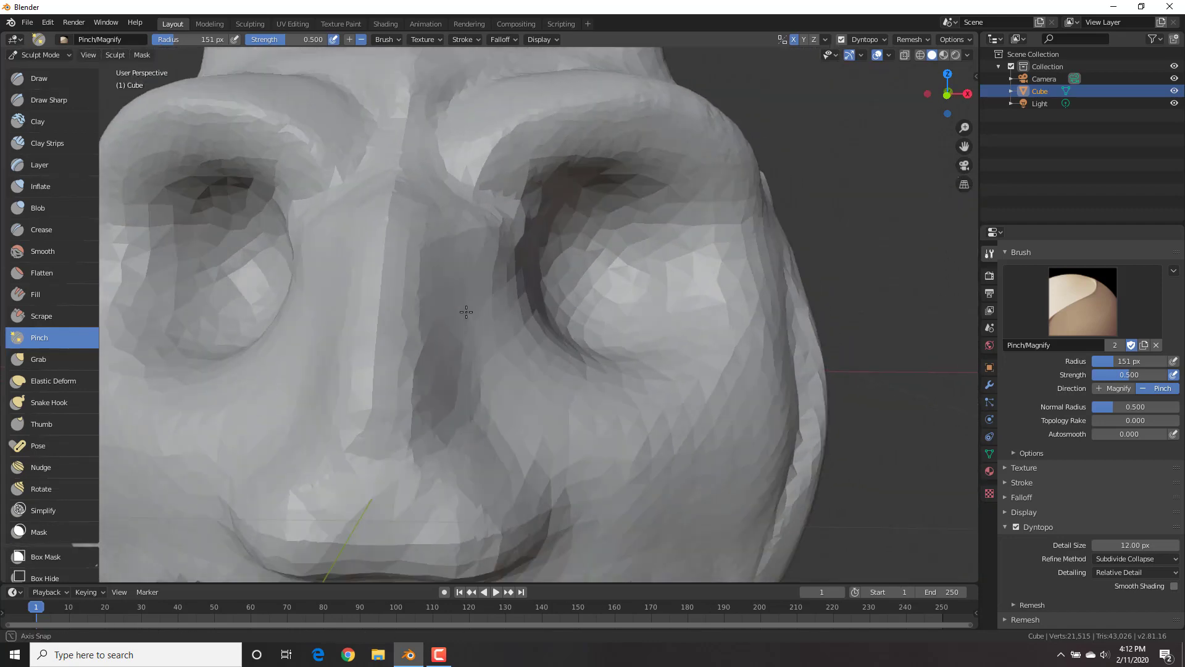
left_click(35, 355)
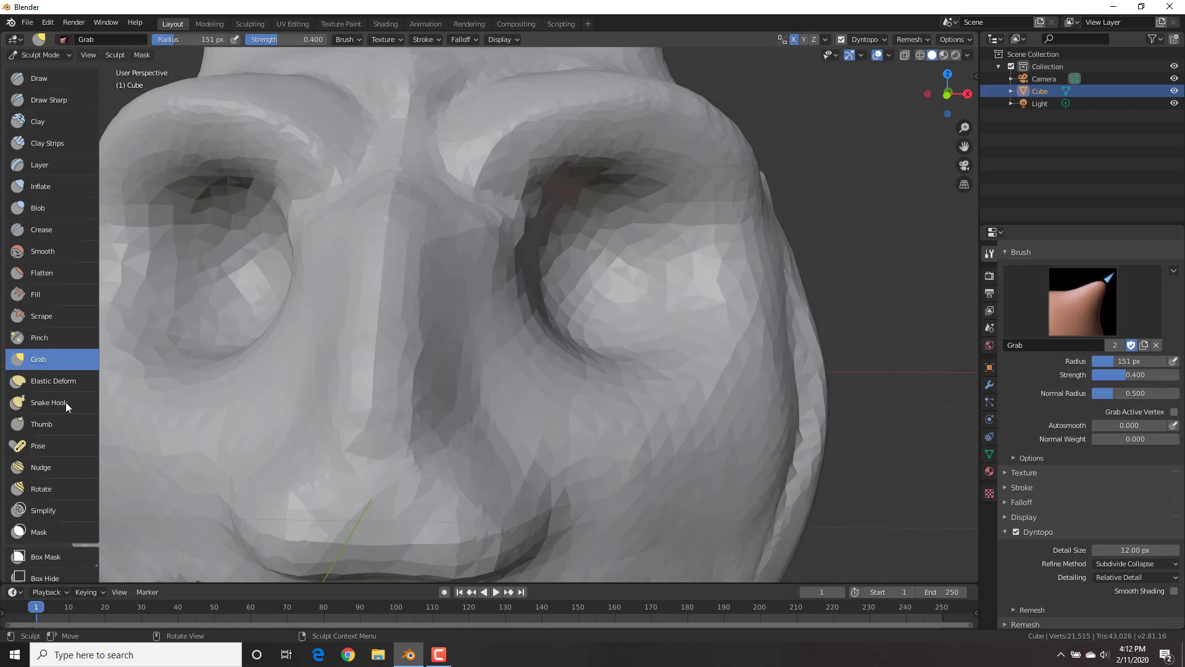
left_click(62, 383)
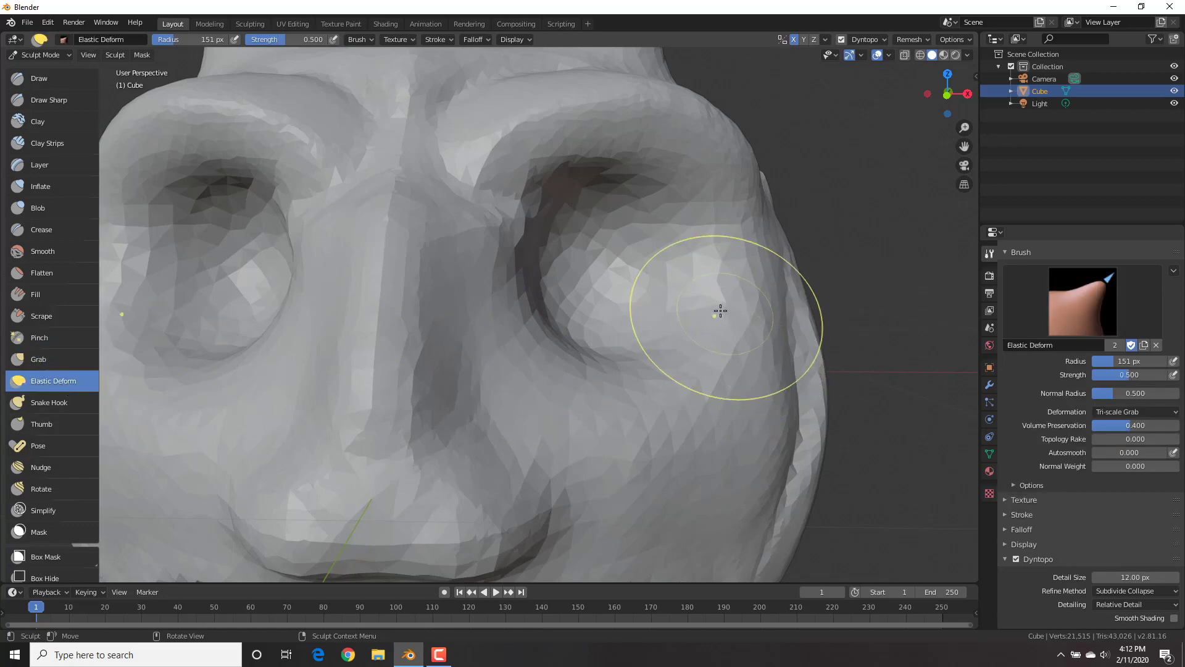
middle_click_drag(721, 310, 704, 307)
scroll(703, 310, "down", 3)
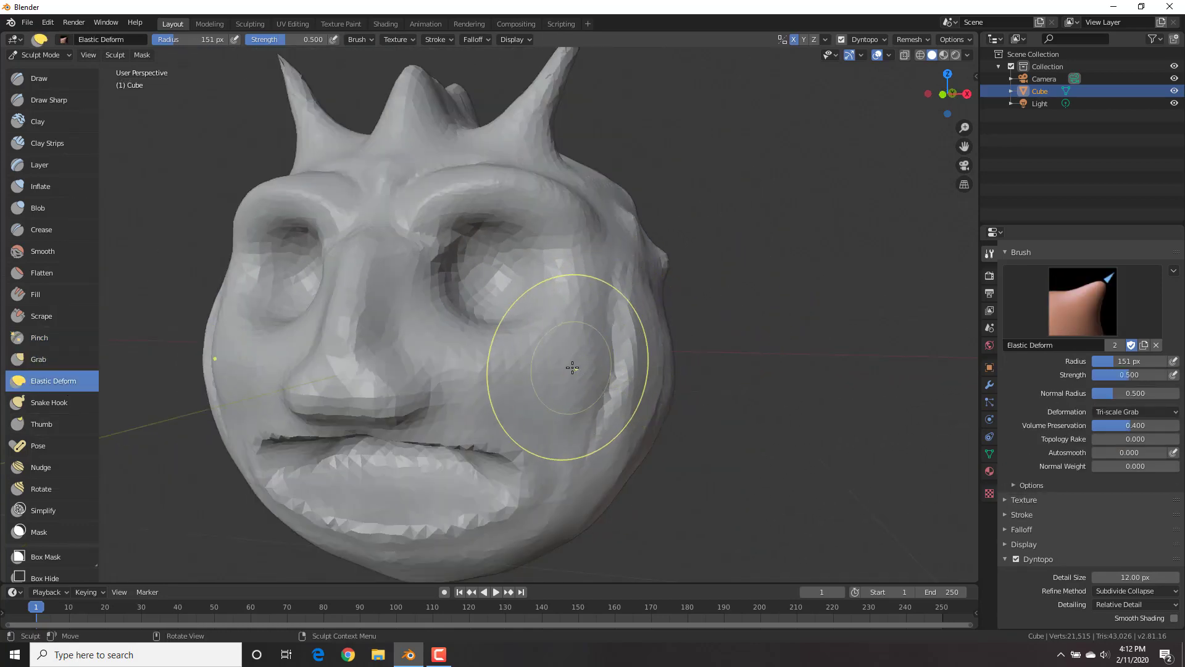
left_click_drag(571, 367, 573, 368)
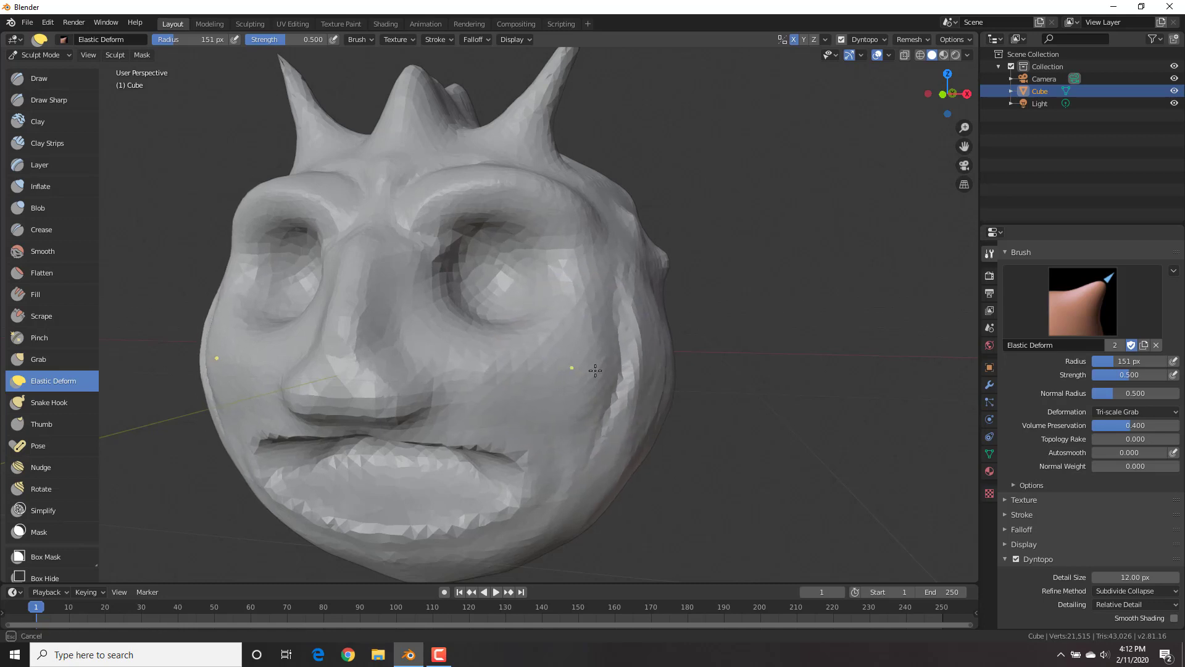
mouse_move(595, 370)
left_mouse_down()
mouse_move(609, 379)
mouse_move(592, 379)
left_mouse_up()
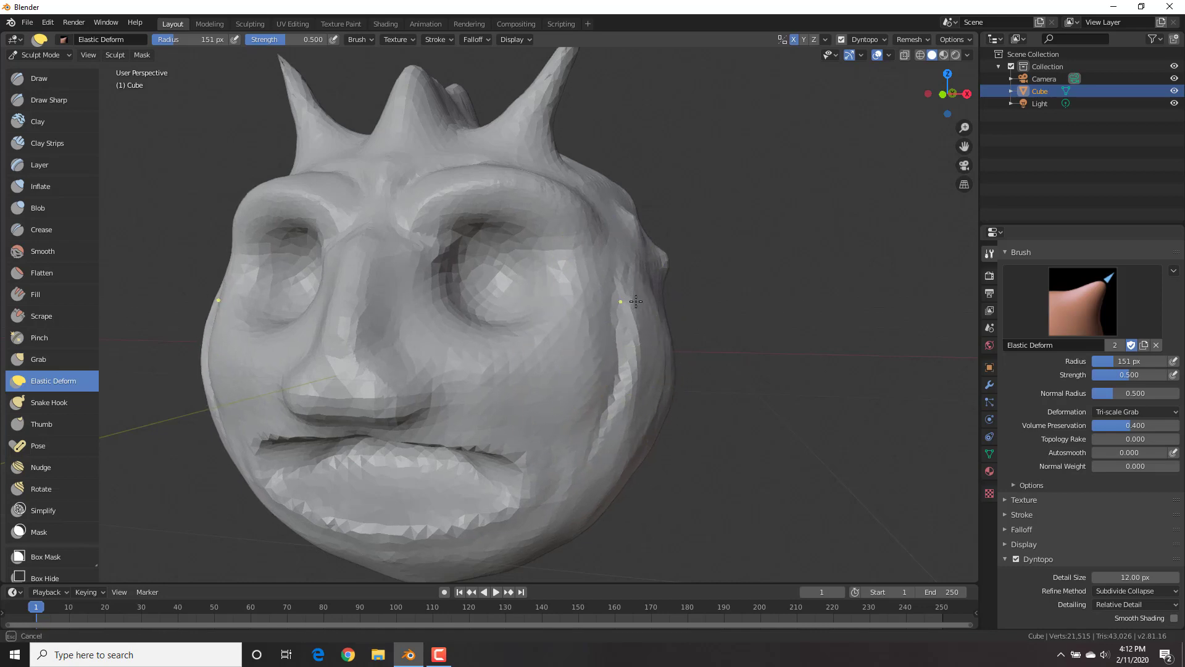
left_click_drag(646, 301, 615, 302)
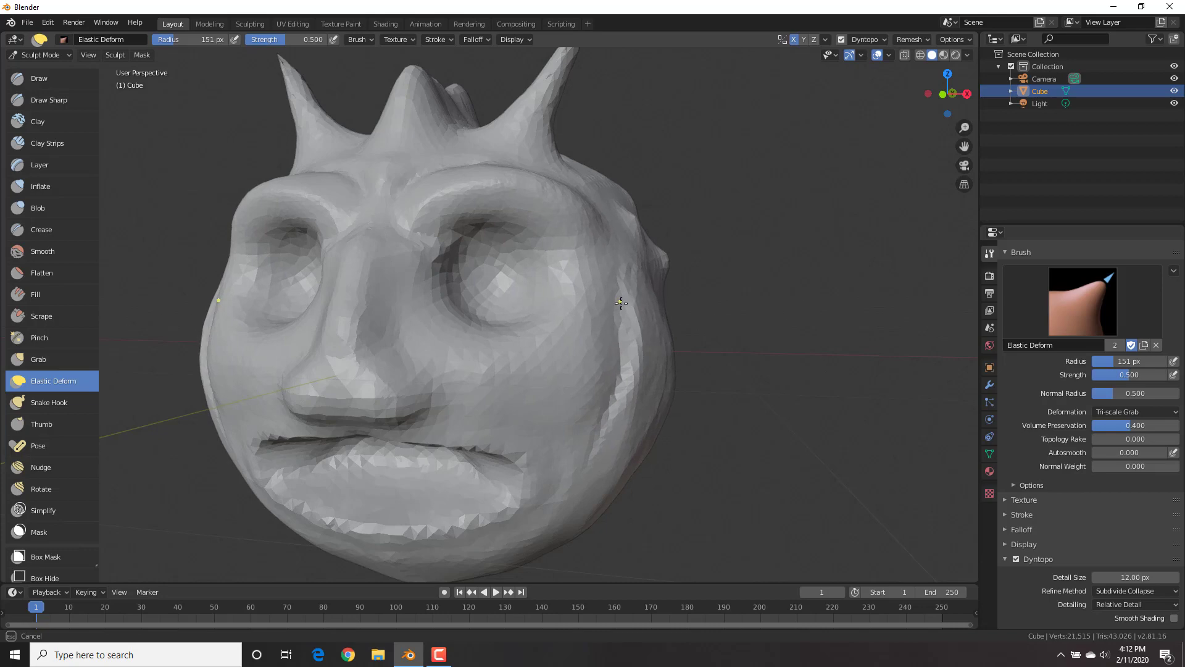
mouse_move(621, 302)
left_mouse_down()
mouse_move(600, 303)
mouse_move(619, 304)
left_mouse_up()
Show the whole head in the front orthographic view.
scroll(619, 303, "down", 1)
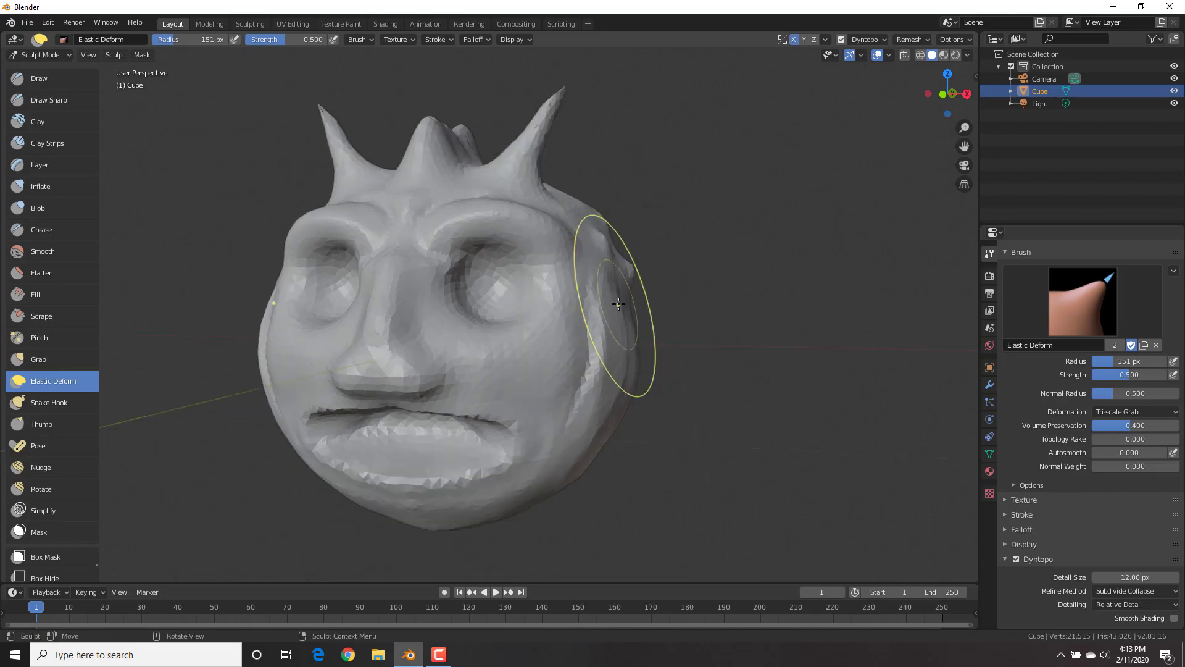
scroll(618, 304, "down", 2)
mouse_move(619, 304)
middle_mouse_down()
mouse_move(633, 307)
mouse_move(597, 304)
middle_mouse_up()
key("KP_1")
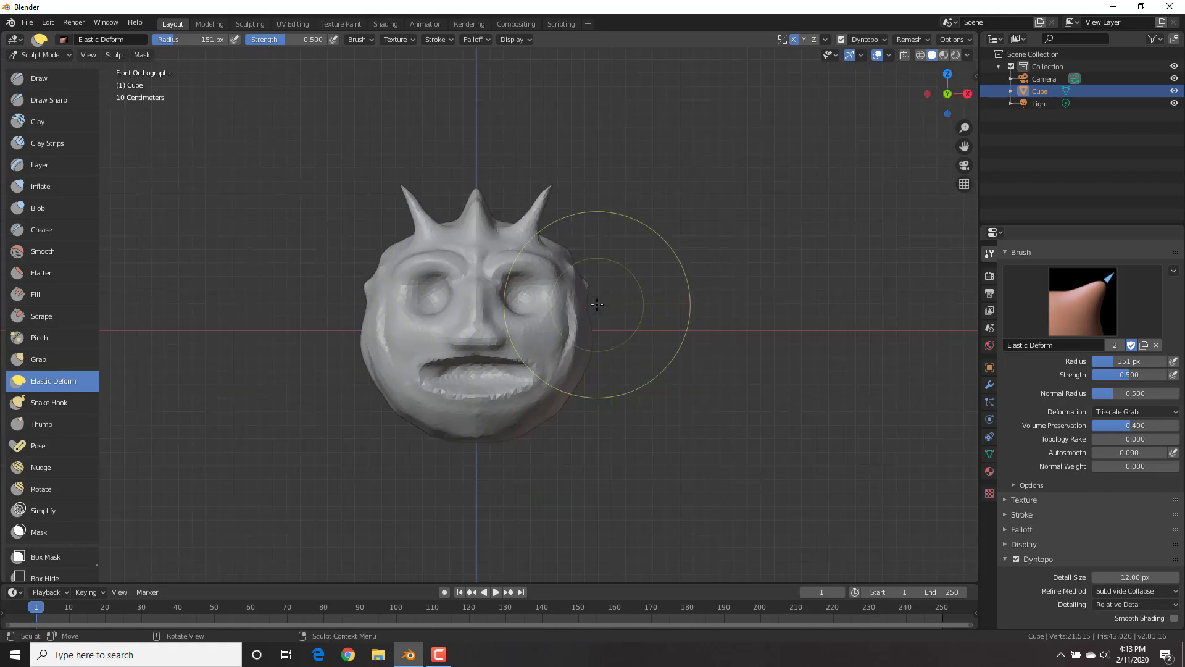
Push the sides of the jaw inward and pull the lower lip down with the Elastic Deform brush.
scroll(728, 324, "up", 2)
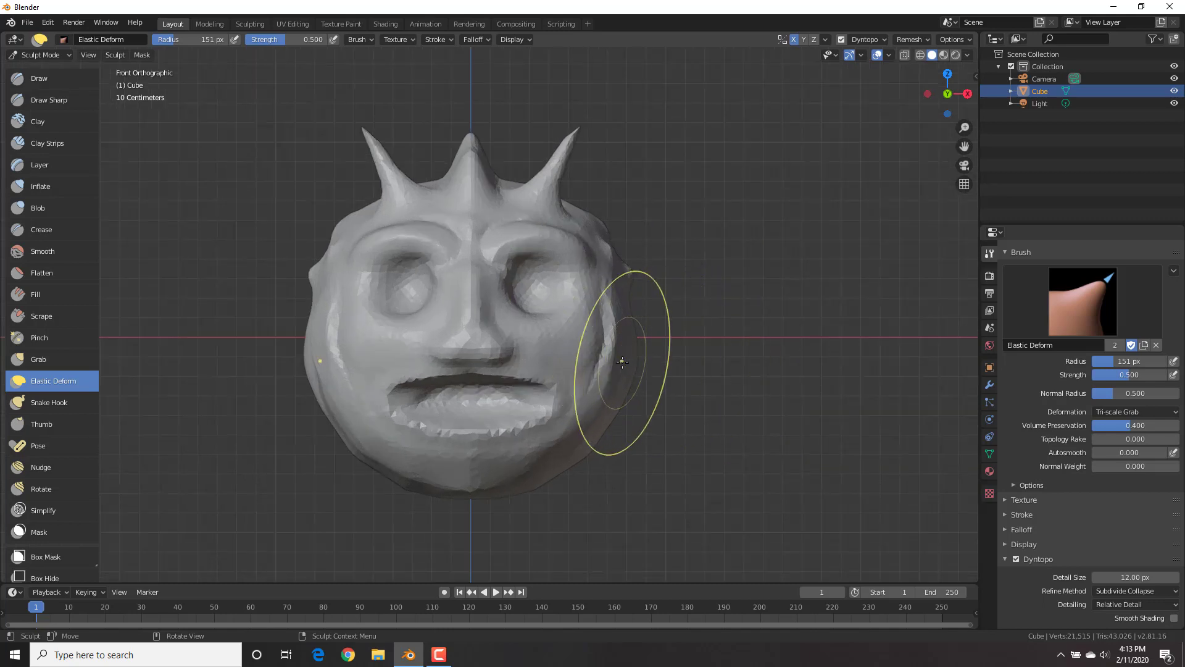
mouse_move(603, 365)
left_mouse_down()
mouse_move(562, 396)
mouse_move(597, 412)
mouse_move(586, 457)
mouse_move(587, 423)
mouse_move(567, 434)
left_mouse_up()
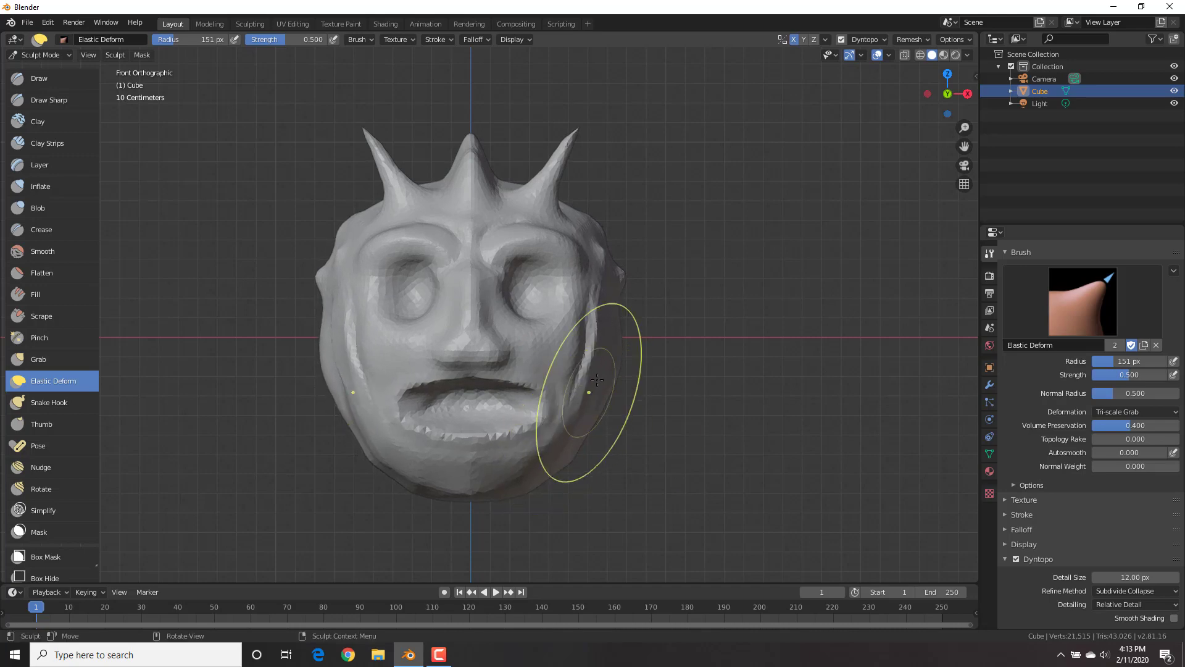
middle_click_drag(634, 326, 580, 338)
mouse_move(580, 339)
left_mouse_down()
mouse_move(497, 395)
mouse_move(515, 371)
mouse_move(497, 380)
left_mouse_up()
key("KP_1")
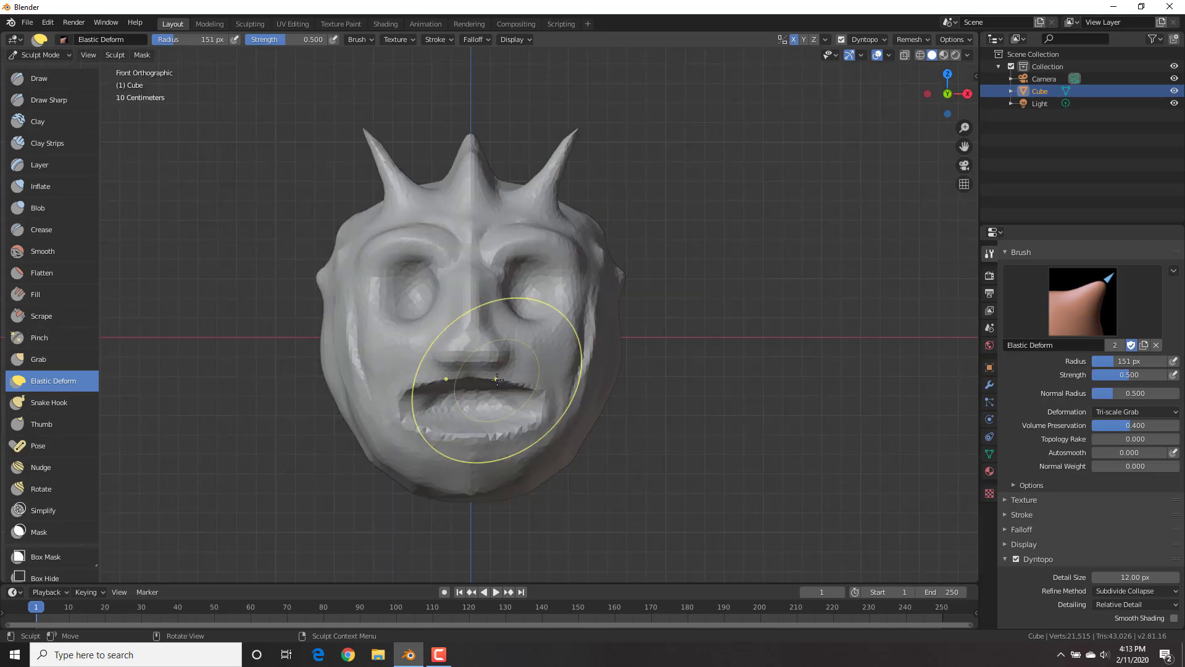
left_click_drag(471, 451, 468, 500)
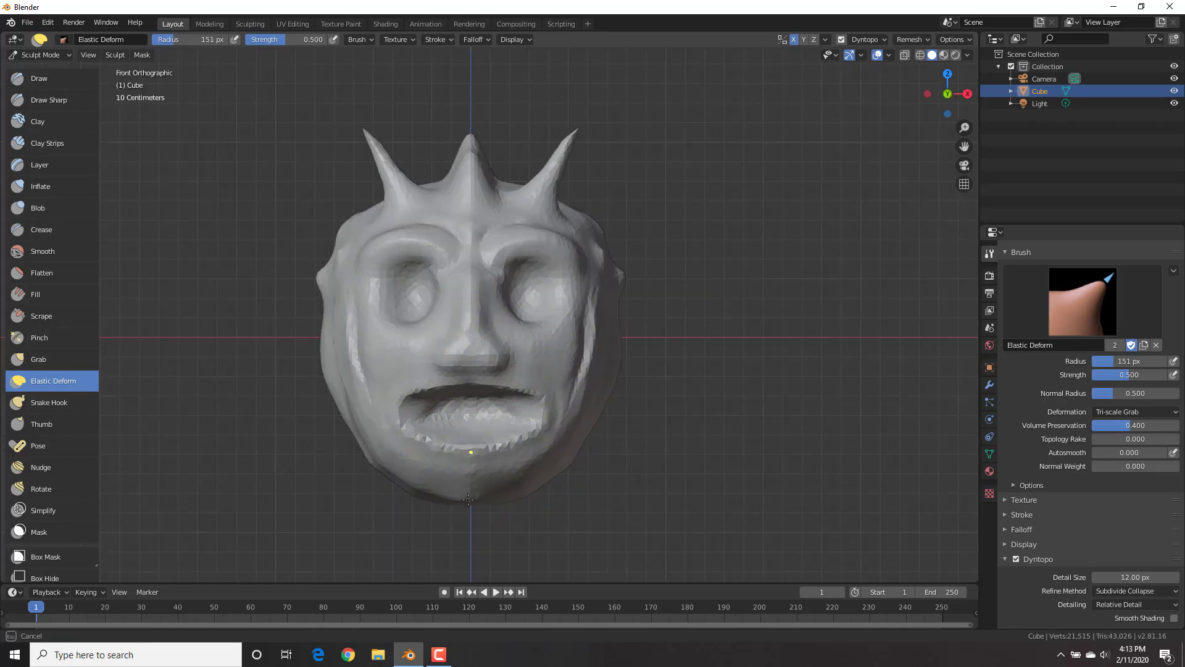
key("Escape")
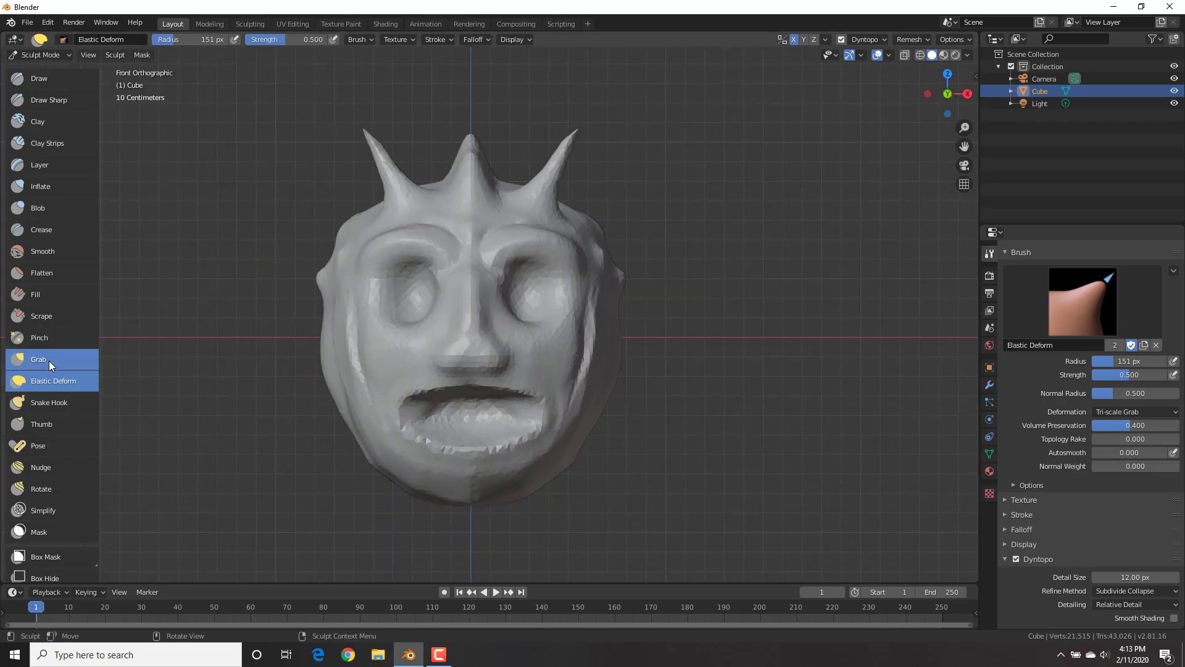
Pull the lower lip down to open the mouth wider and draw the inner brows down into a frown with the Grab brush.
left_click(39, 359)
left_click_drag(471, 469, 468, 545)
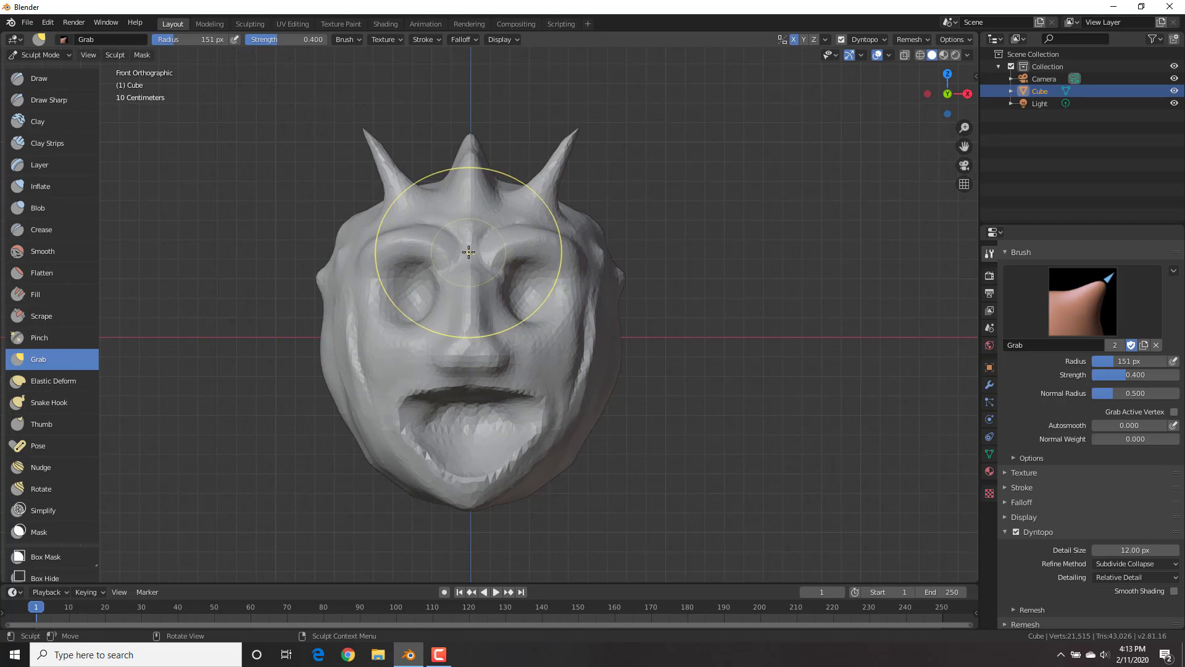
mouse_move(468, 252)
left_mouse_down()
mouse_move(464, 290)
mouse_move(435, 260)
mouse_move(436, 297)
mouse_move(463, 323)
mouse_move(469, 253)
left_mouse_up()
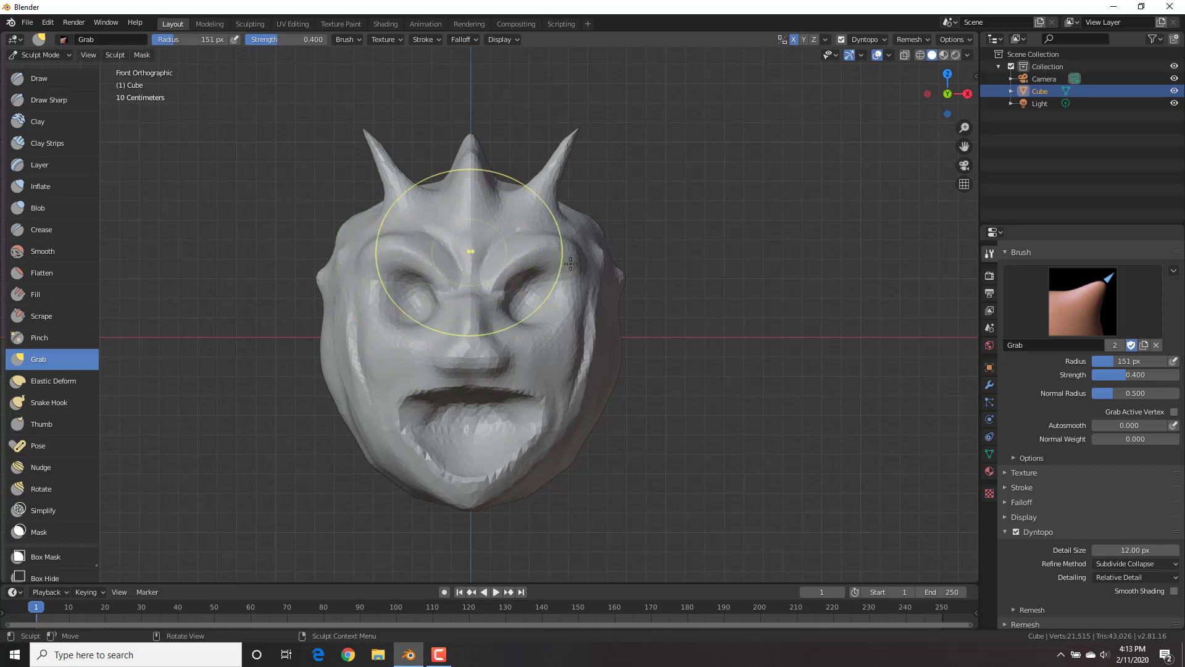
mouse_move(548, 260)
left_mouse_down()
mouse_move(545, 280)
mouse_move(514, 269)
left_mouse_up()
mouse_move(554, 272)
middle_mouse_down()
mouse_move(427, 302)
mouse_move(568, 281)
middle_mouse_up()
scroll(494, 293, "down", 4)
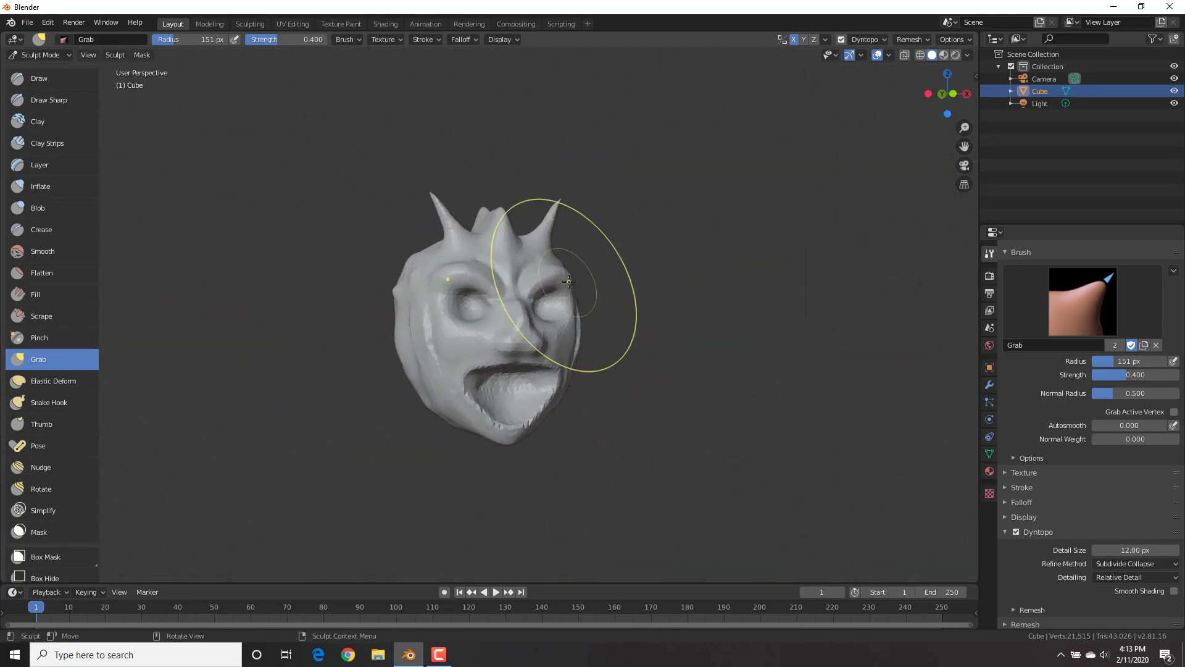
scroll(536, 290, "up", 2)
middle_click_drag(508, 305, 453, 300)
Pull a thin spike out of the top of the head behind the side horn with the Snake Hook brush at 60 px radius.
left_click(50, 403)
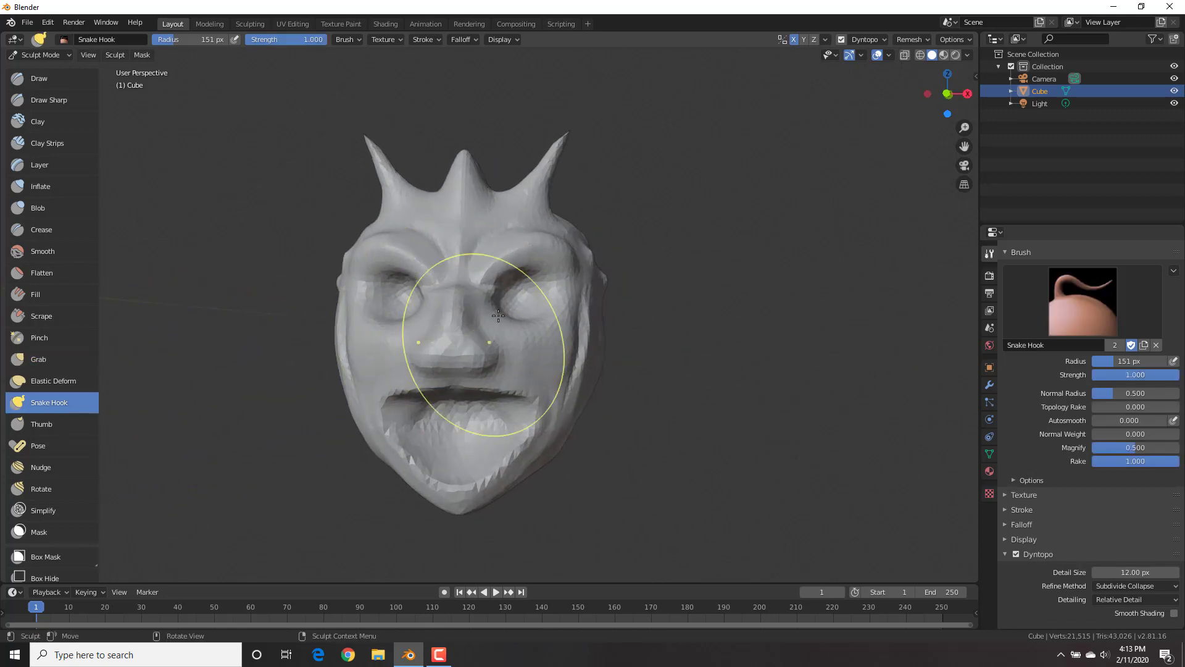
middle_click_drag(576, 195, 450, 323)
scroll(447, 201, "up", 5)
scroll(446, 201, "down", 3)
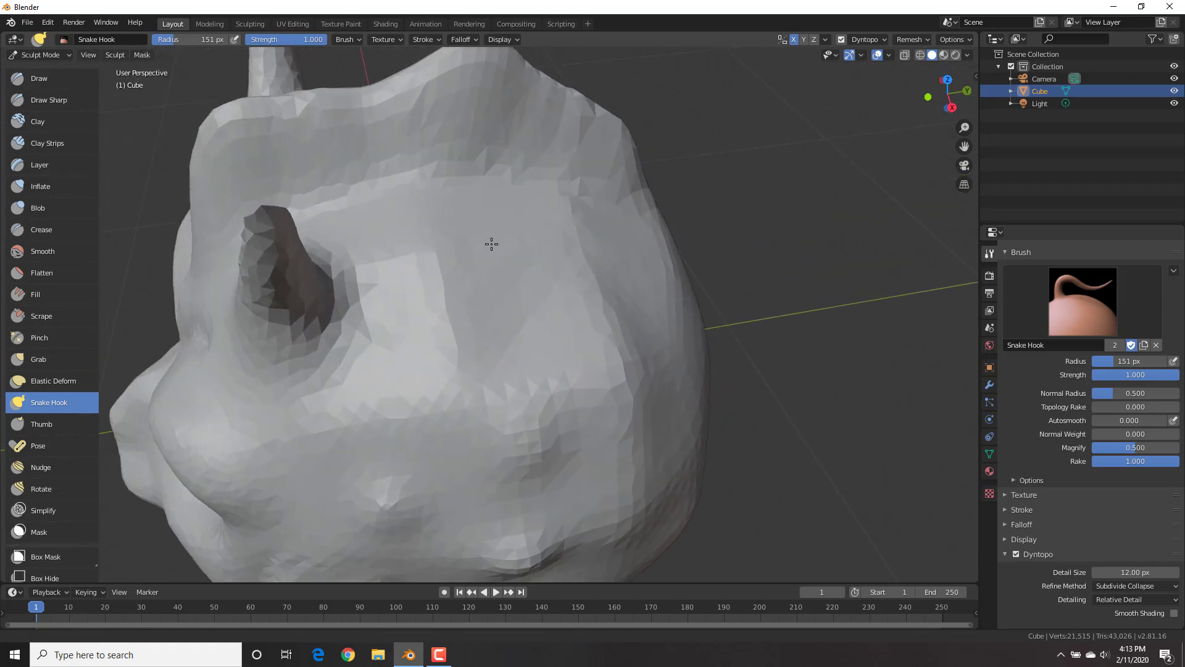
key("f")
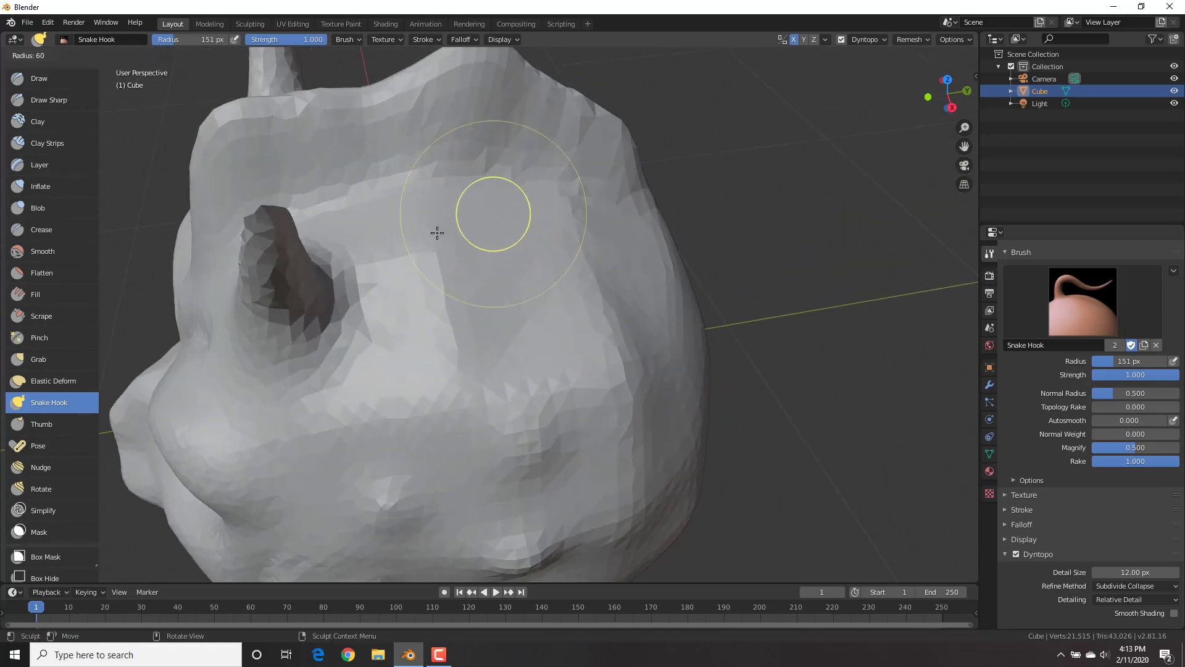
left_click(437, 233)
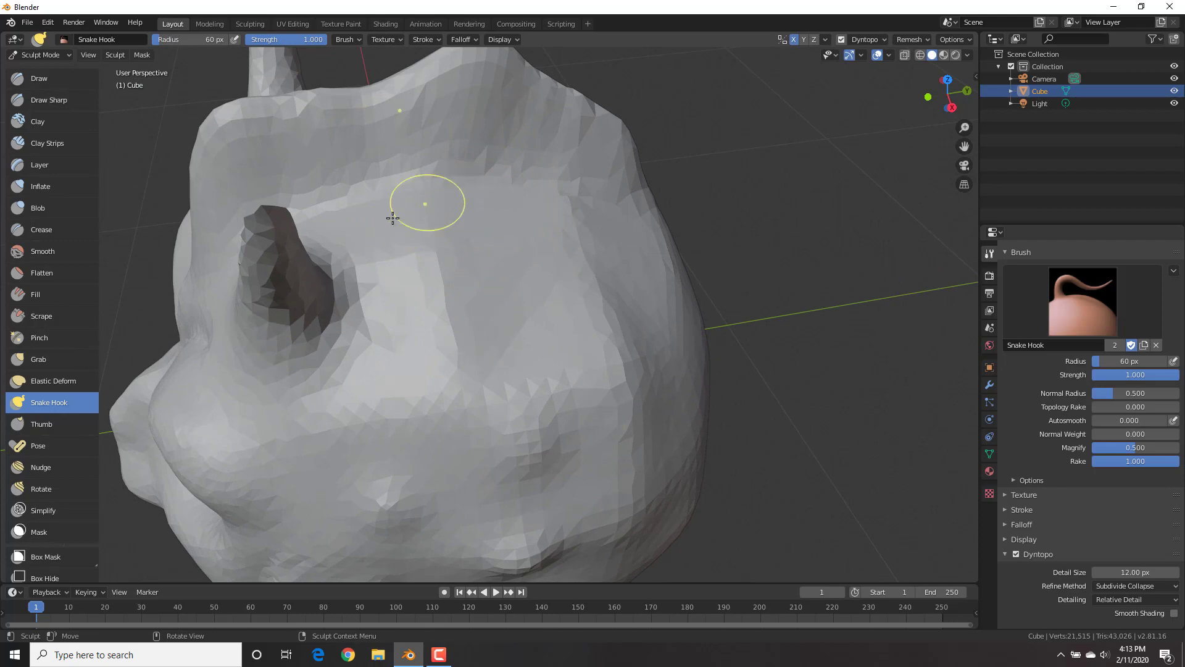
middle_click_drag(404, 213, 444, 256)
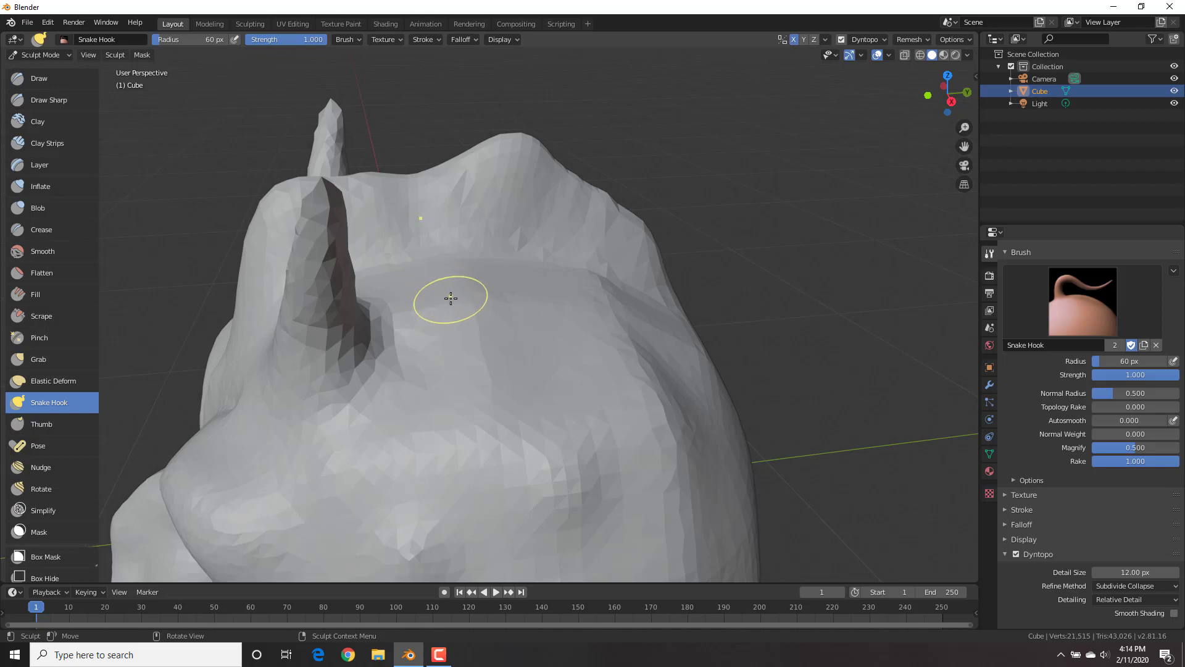
left_click_drag(450, 298, 451, 298)
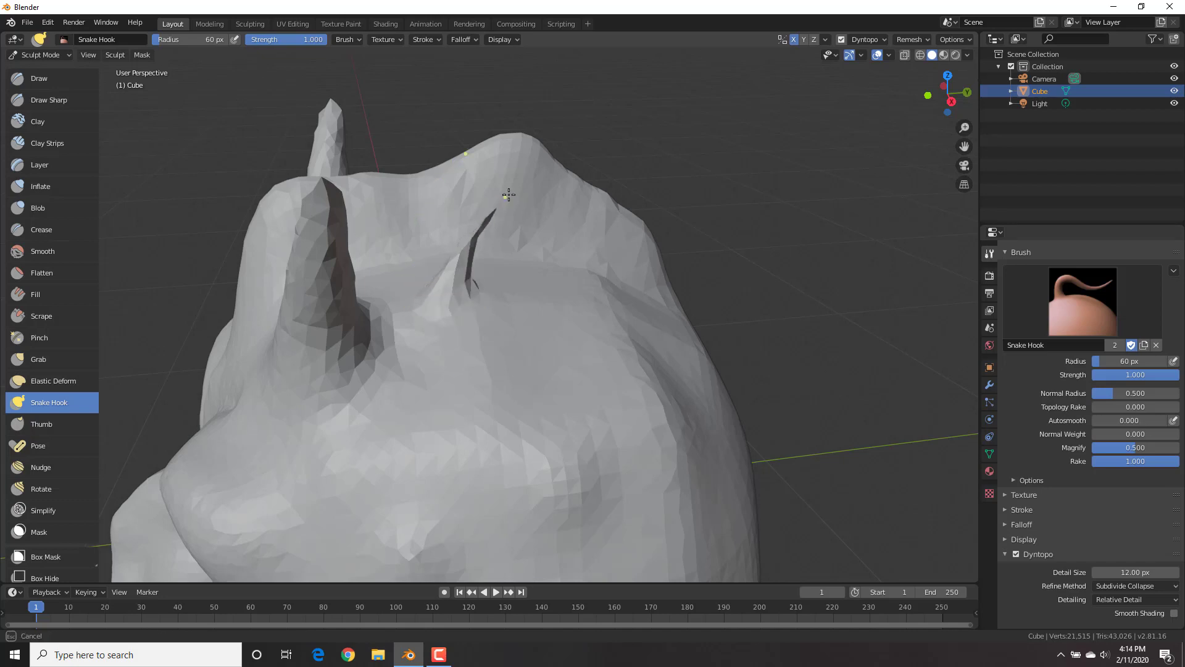
left_click_drag(517, 189, 512, 195)
Pull two more thin spikes out of the head behind the first one, in a row toward the back.
mouse_move(513, 196)
middle_mouse_down()
mouse_move(457, 238)
mouse_move(465, 247)
mouse_move(434, 234)
middle_mouse_up()
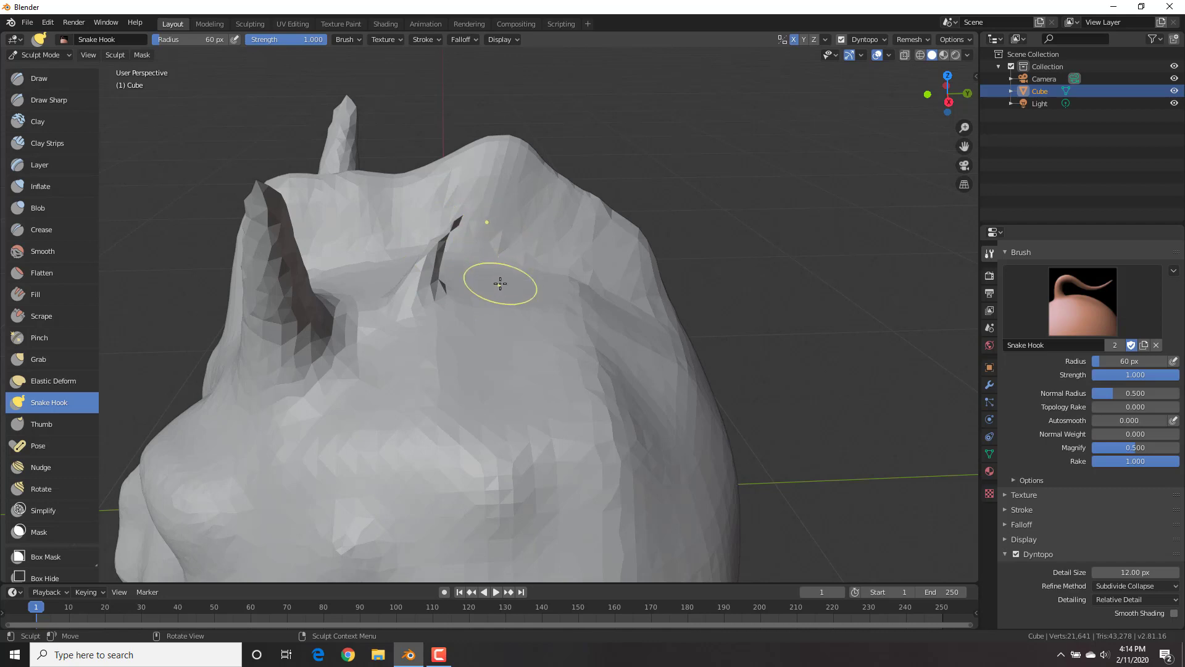
mouse_move(509, 297)
left_mouse_down()
mouse_move(545, 258)
mouse_move(600, 246)
left_mouse_up()
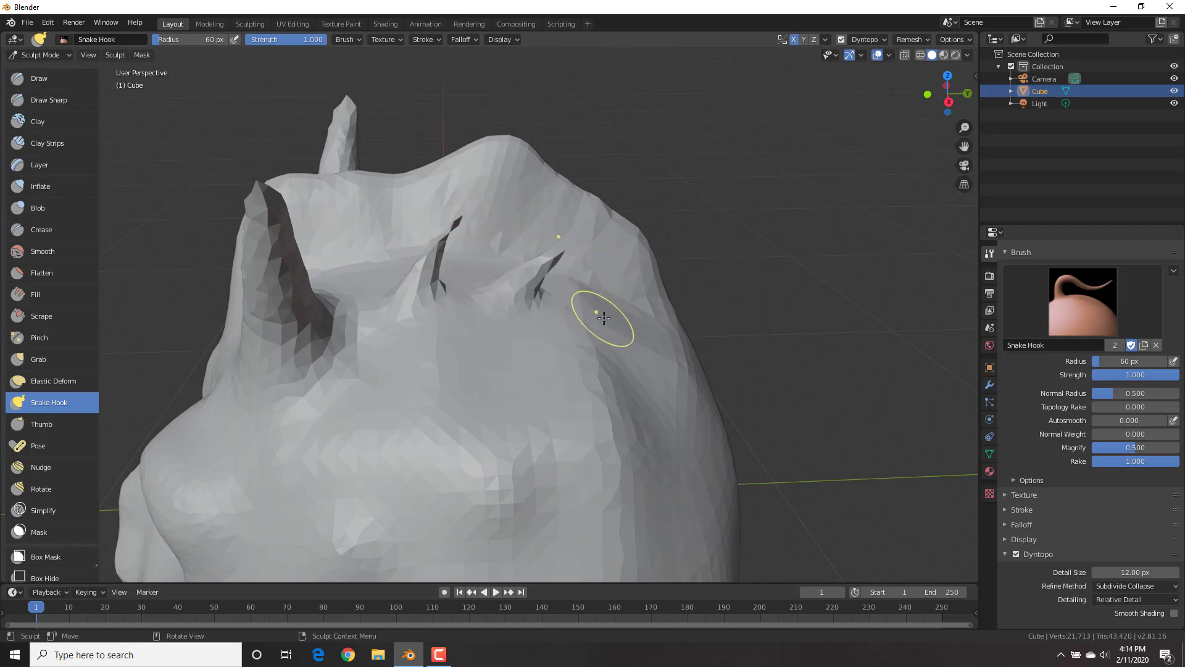
left_click_drag(603, 318, 628, 301)
left_click_drag(708, 268, 714, 267)
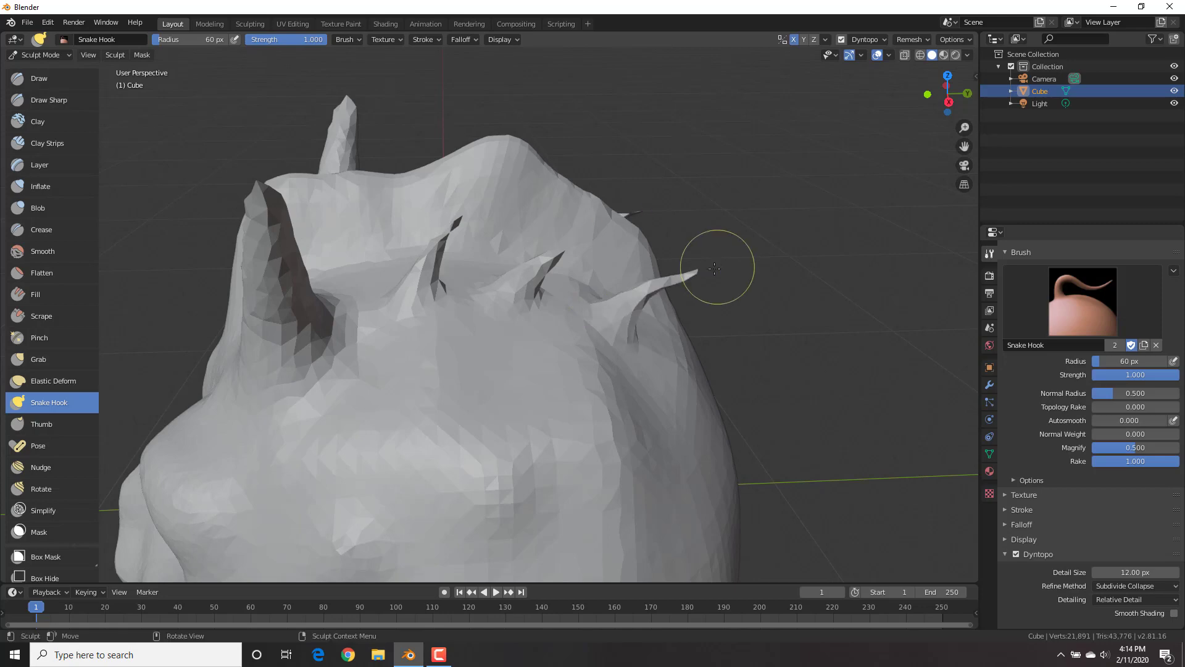
Push the skin below the eye up toward the lower eyelid with short Thumb brush strokes in the front view.
mouse_move(524, 306)
middle_mouse_down()
mouse_move(645, 325)
mouse_move(642, 284)
mouse_move(494, 299)
mouse_move(548, 286)
mouse_move(516, 344)
mouse_move(507, 161)
middle_mouse_up()
scroll(631, 282, "down", 5)
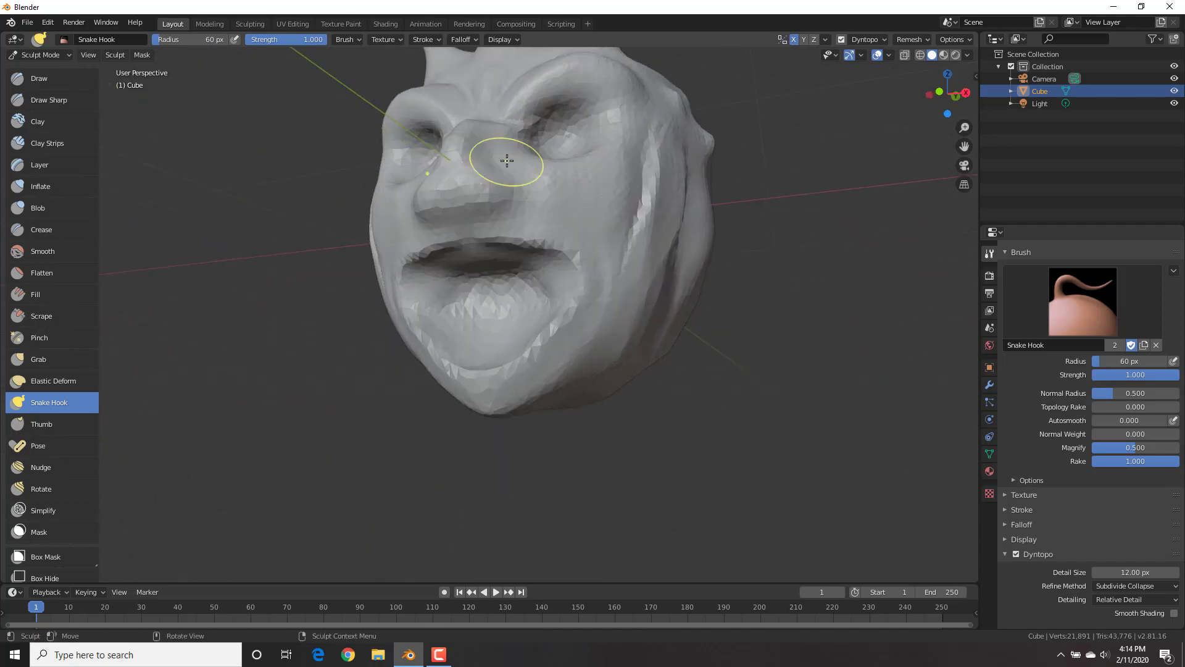
middle_click_drag(578, 190, 537, 278)
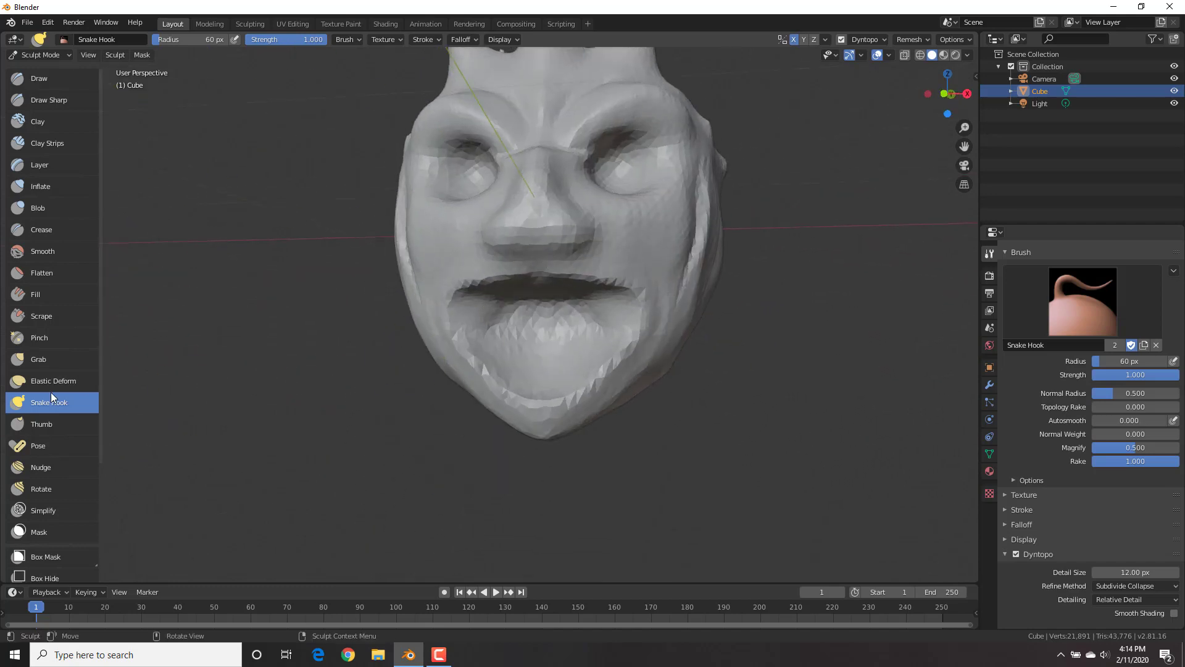
left_click(42, 424)
middle_click_drag(642, 138, 591, 240)
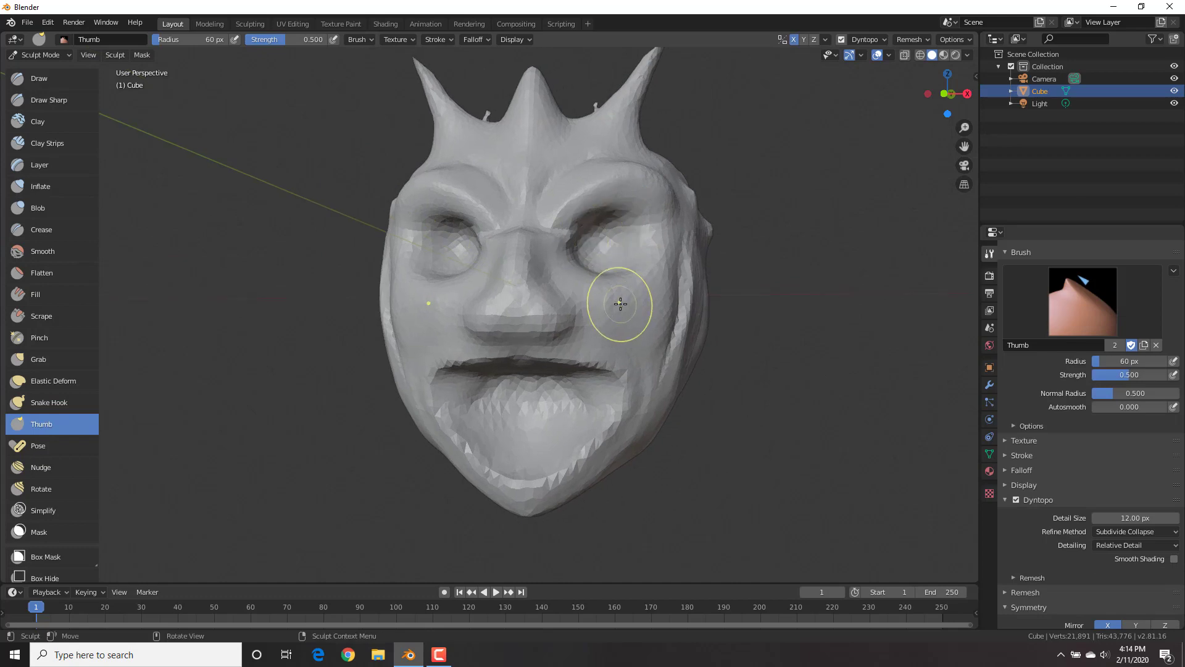
key("KP_1")
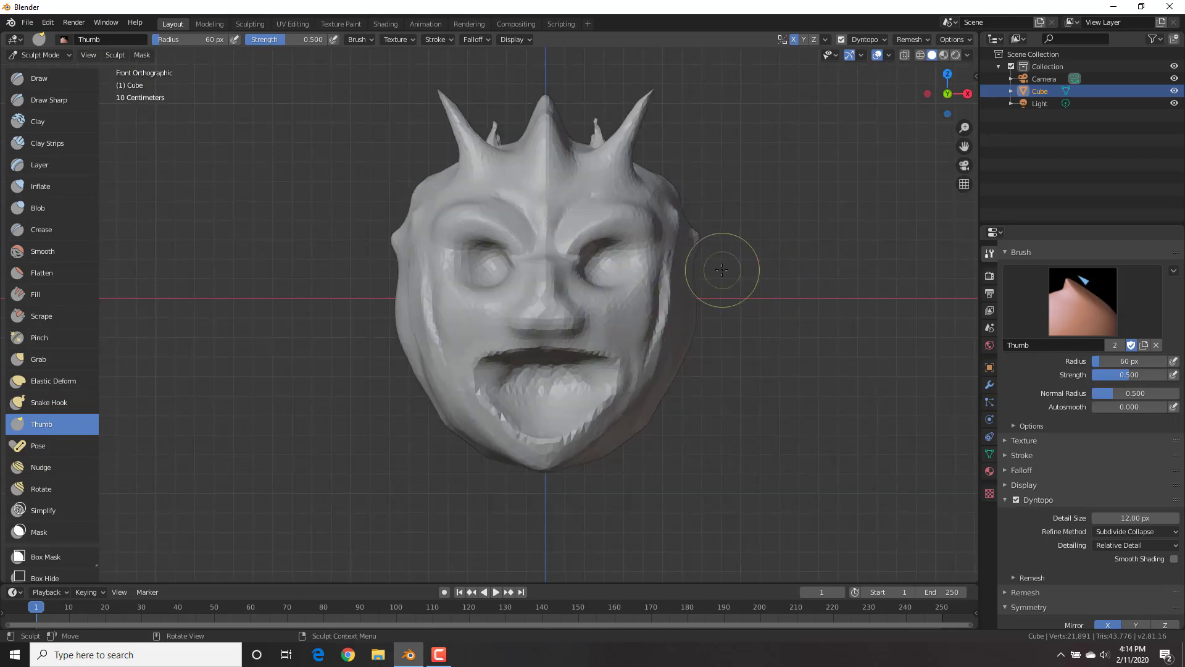
scroll(722, 269, "up", 5)
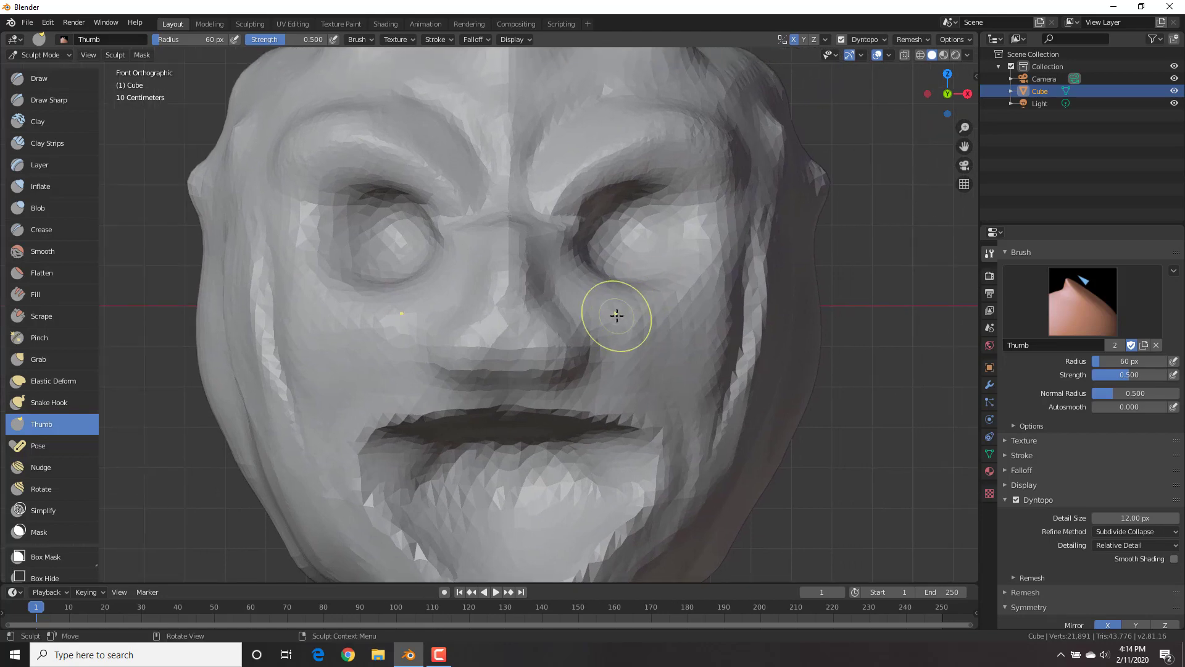
left_click_drag(615, 237, 615, 236)
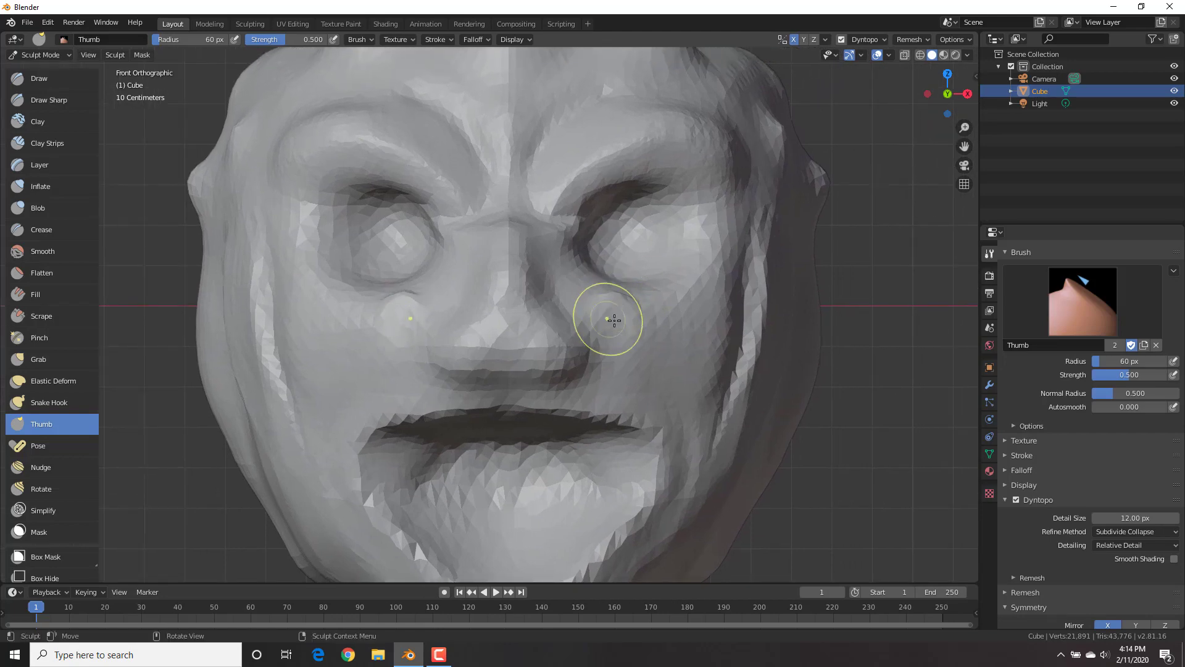
scroll(679, 299, "up", 3)
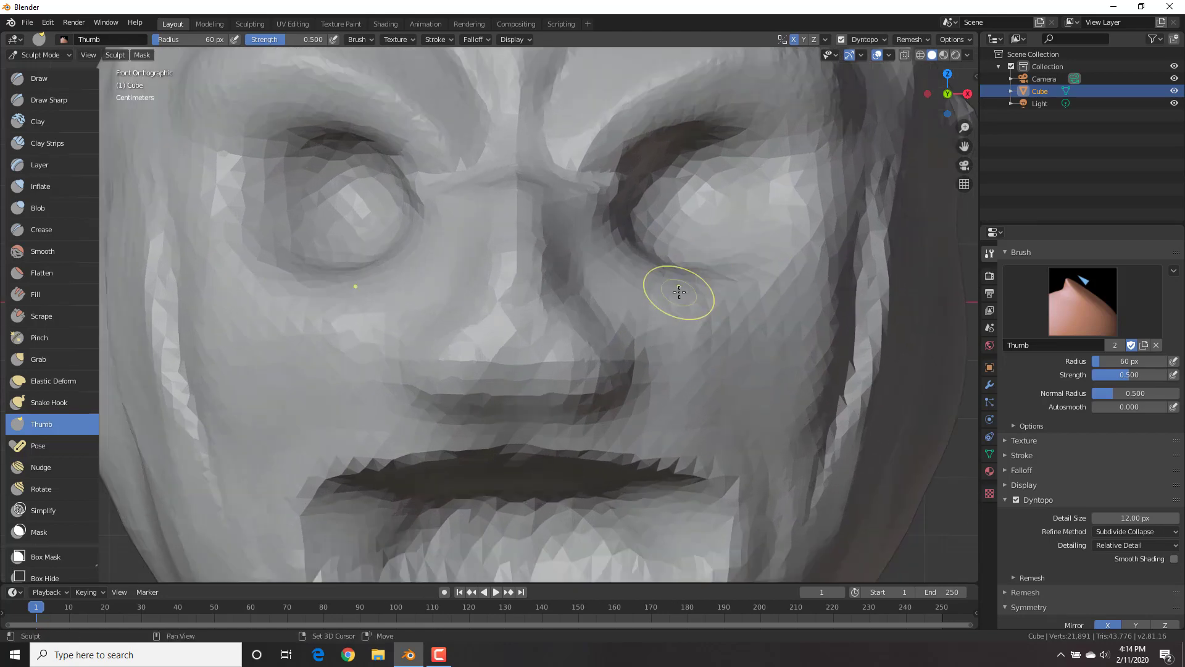
left_click_drag(603, 299, 599, 265)
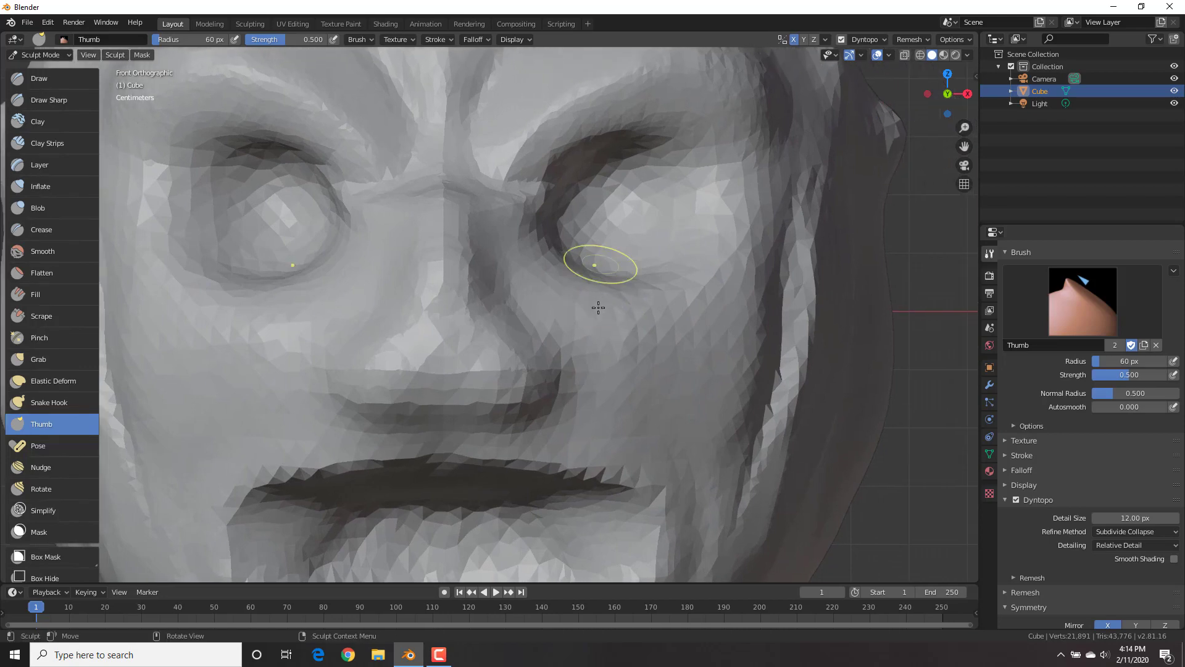
left_click_drag(627, 308, 636, 269)
mouse_move(675, 324)
left_mouse_down()
mouse_move(674, 272)
mouse_move(701, 261)
mouse_move(662, 288)
left_mouse_up()
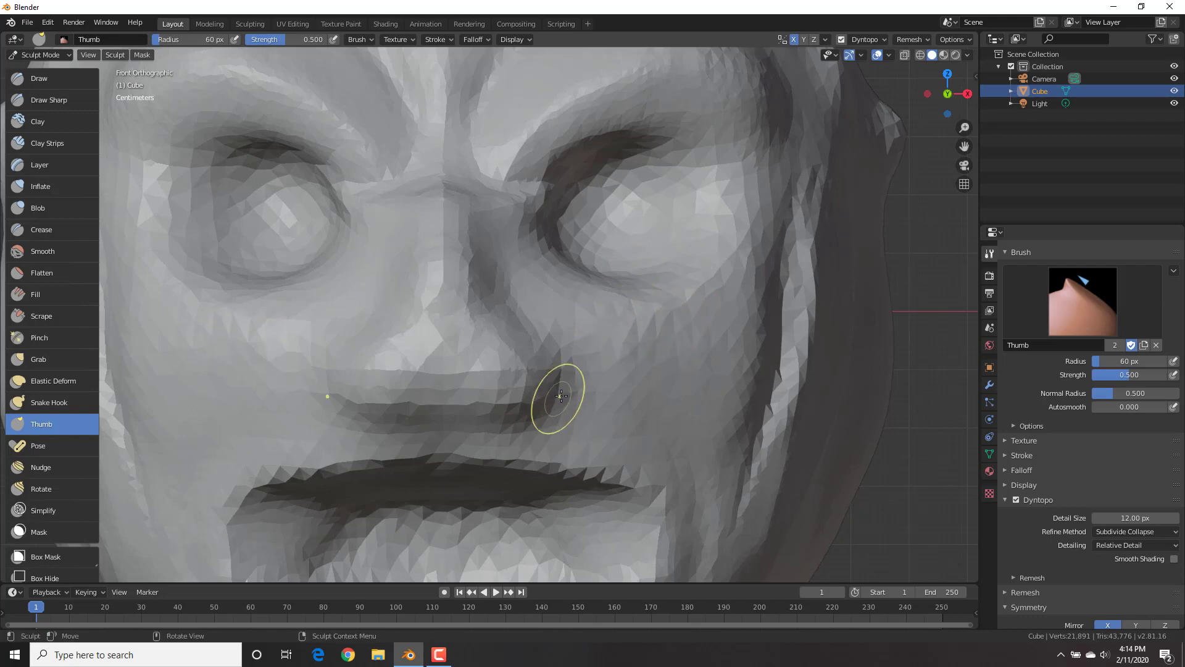
Shape the side of the nose, the cheek and the underside of the nose with Thumb brush strokes.
mouse_move(561, 395)
left_mouse_down()
mouse_move(539, 333)
mouse_move(498, 287)
left_mouse_up()
left_click_drag(532, 328, 538, 334)
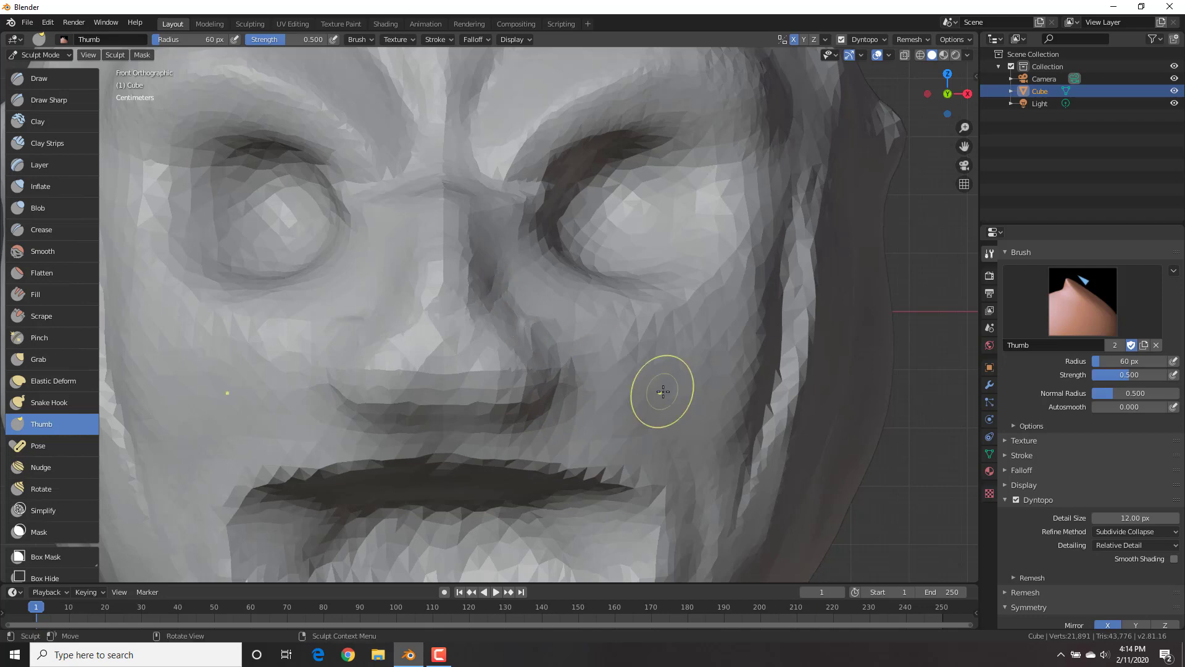
left_click_drag(662, 391, 665, 397)
mouse_move(683, 374)
left_mouse_down()
mouse_move(685, 355)
mouse_move(596, 407)
left_mouse_up()
mouse_move(522, 421)
left_mouse_down()
mouse_move(523, 405)
mouse_move(503, 423)
mouse_move(502, 412)
left_mouse_up()
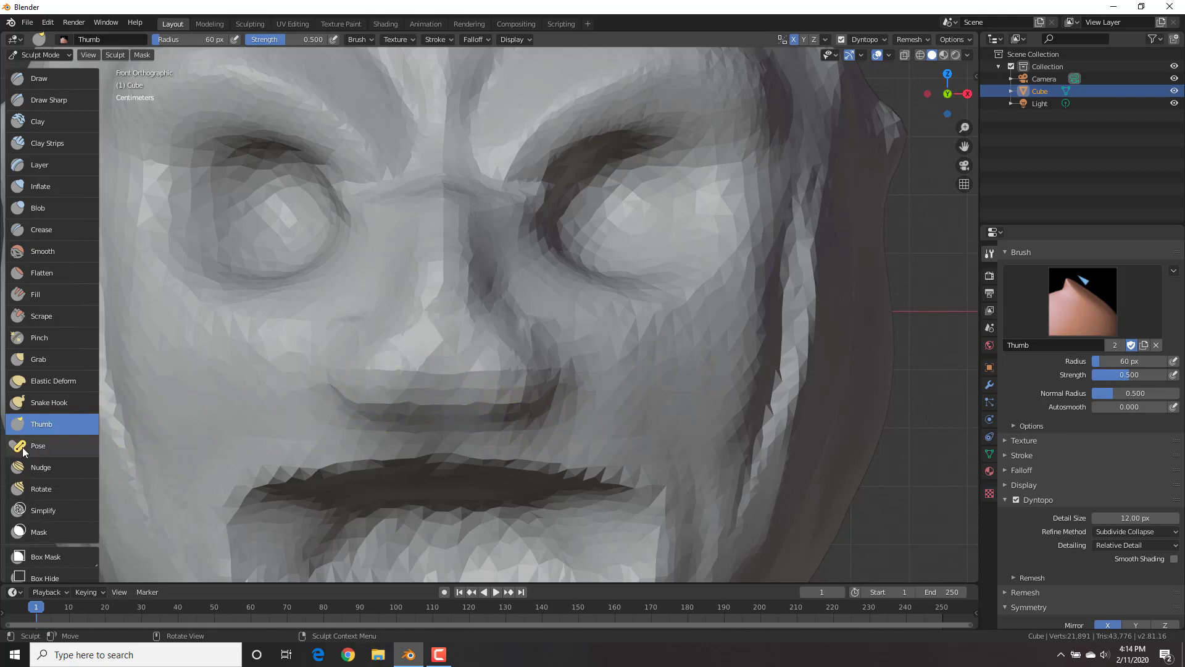
Nudge the cheek and the raised strip on the side of the face upward with the Nudge brush.
left_click(65, 467)
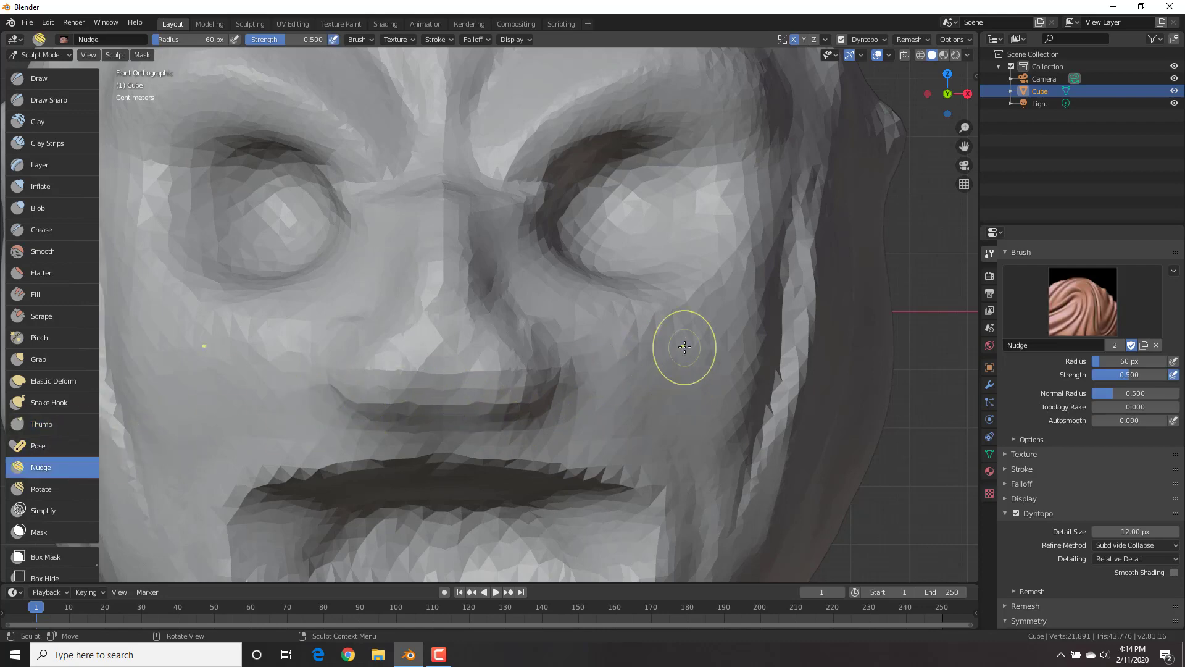
middle_click_drag(684, 347, 632, 344)
scroll(632, 344, "down", 3)
left_click_drag(504, 391, 523, 360)
mouse_move(508, 373)
left_mouse_down()
mouse_move(526, 331)
mouse_move(516, 323)
mouse_move(546, 282)
left_mouse_up()
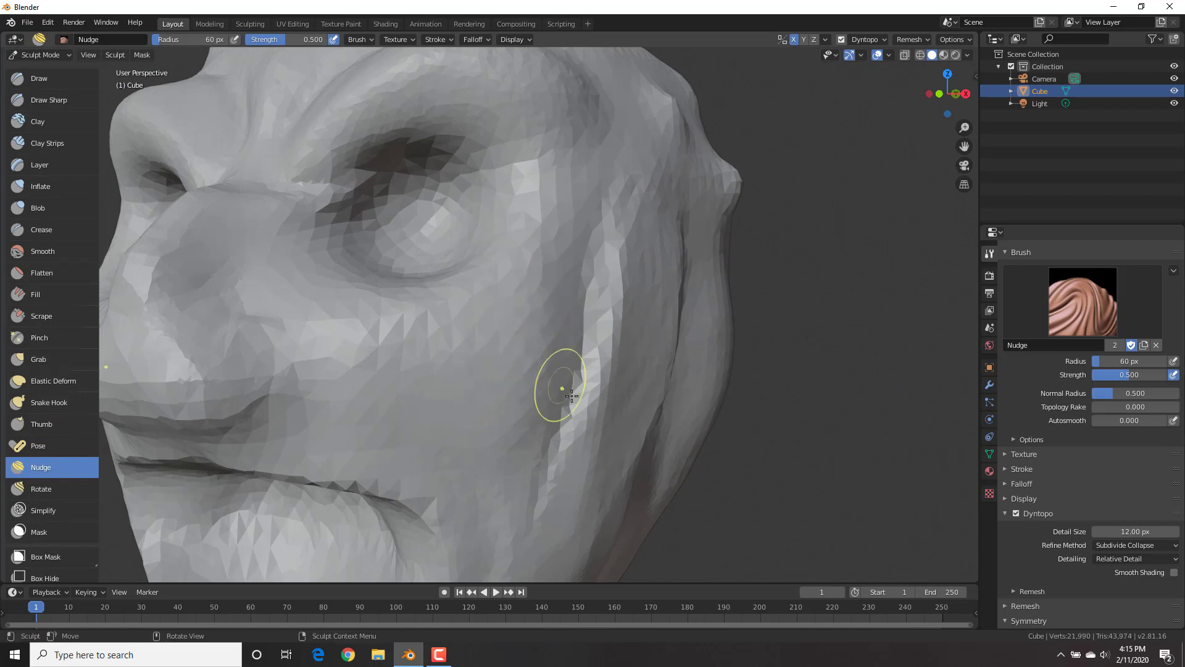
left_click_drag(577, 400, 602, 254)
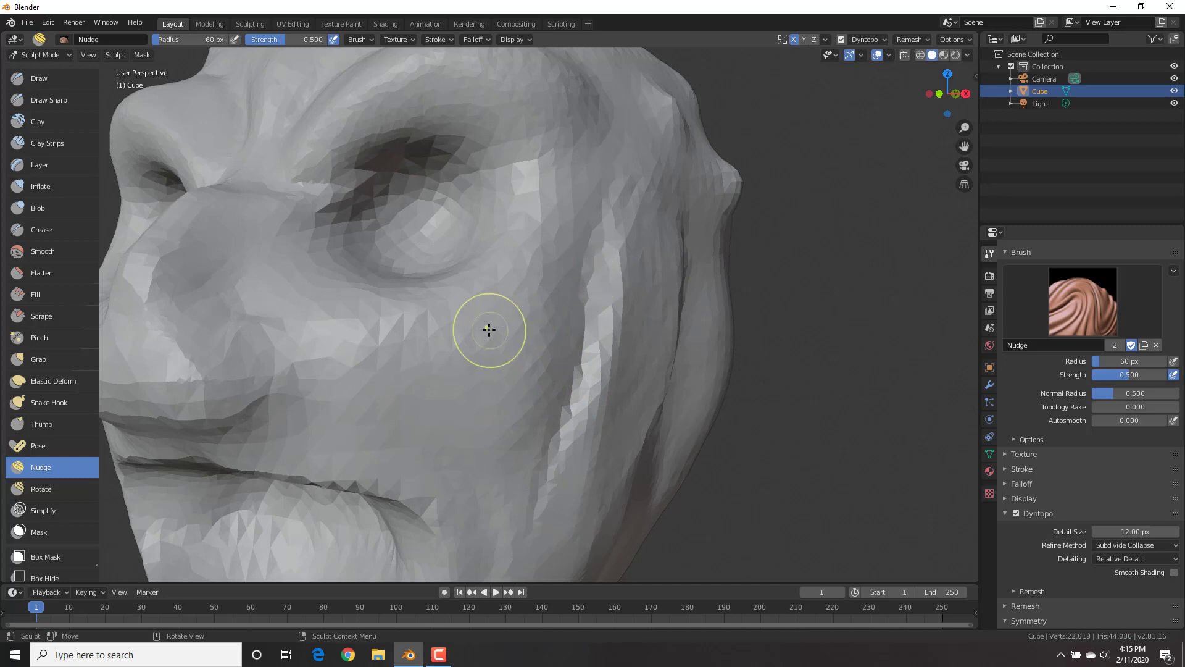
Simplify the cheek surface below the eye with Simplify brush strokes at 60 px radius and 0.500 strength.
left_click(59, 488)
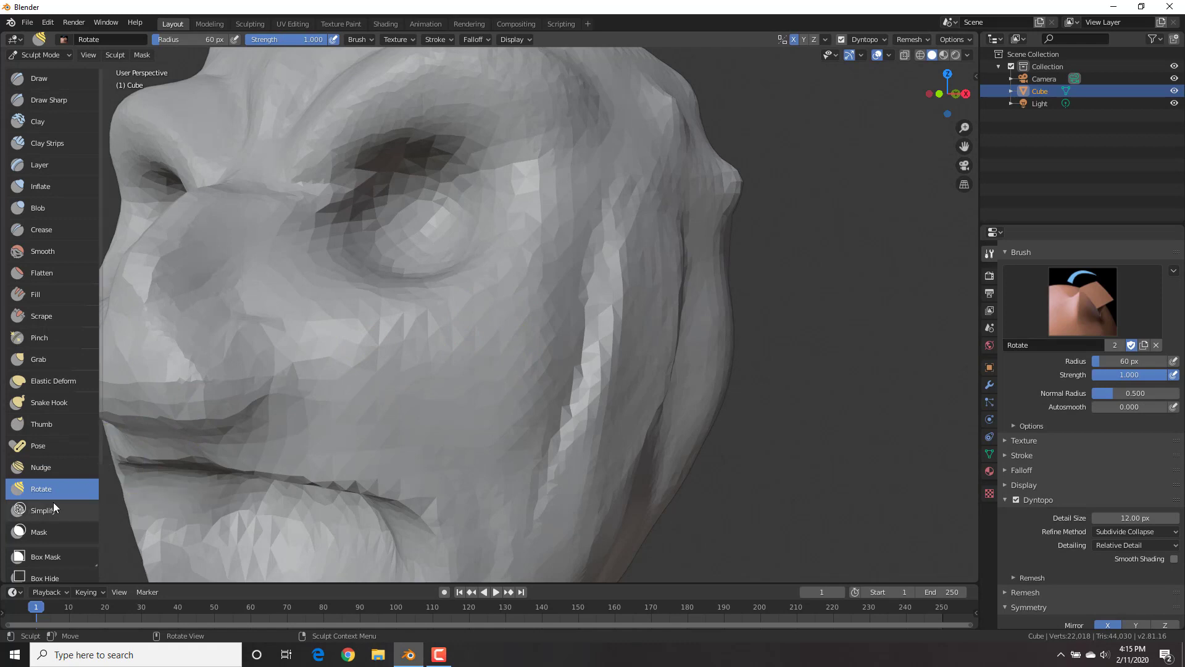
scroll(53, 501, "down", 1)
scroll(50, 492, "down", 3)
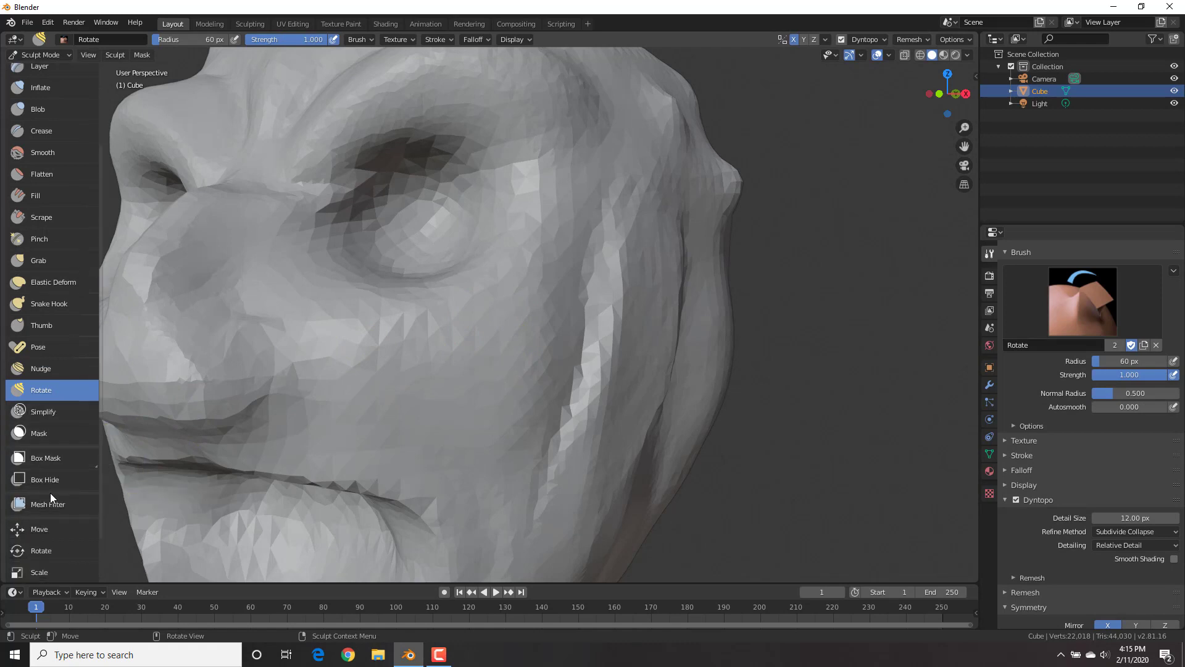
left_click(39, 412)
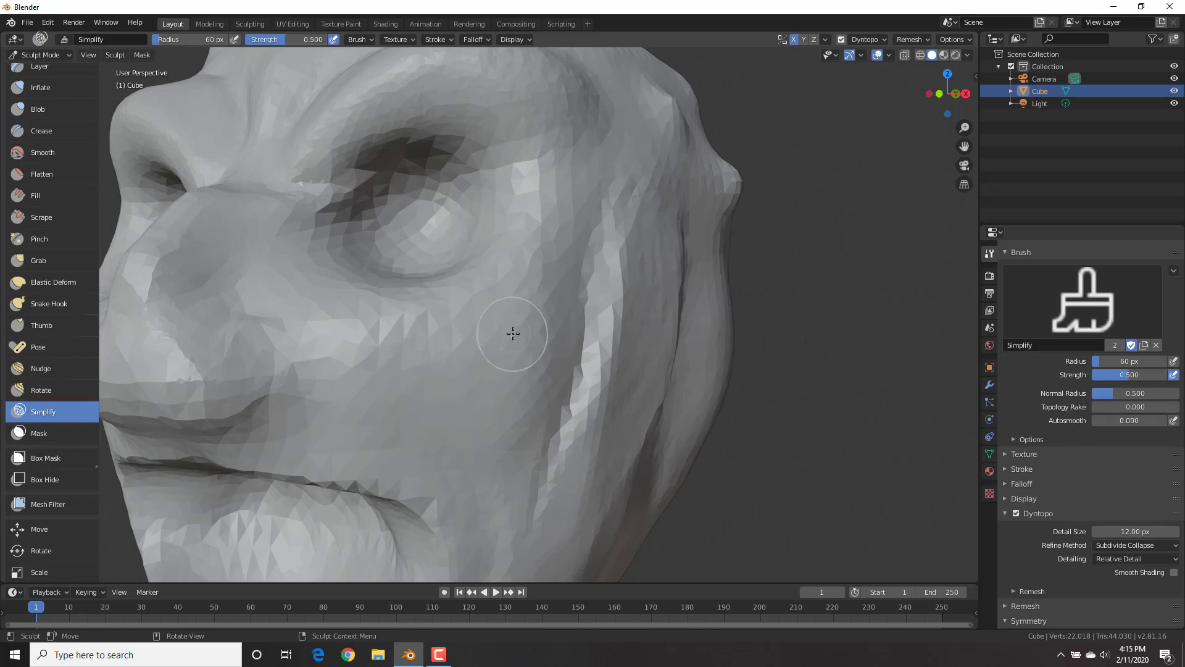
left_click_drag(511, 334, 484, 346)
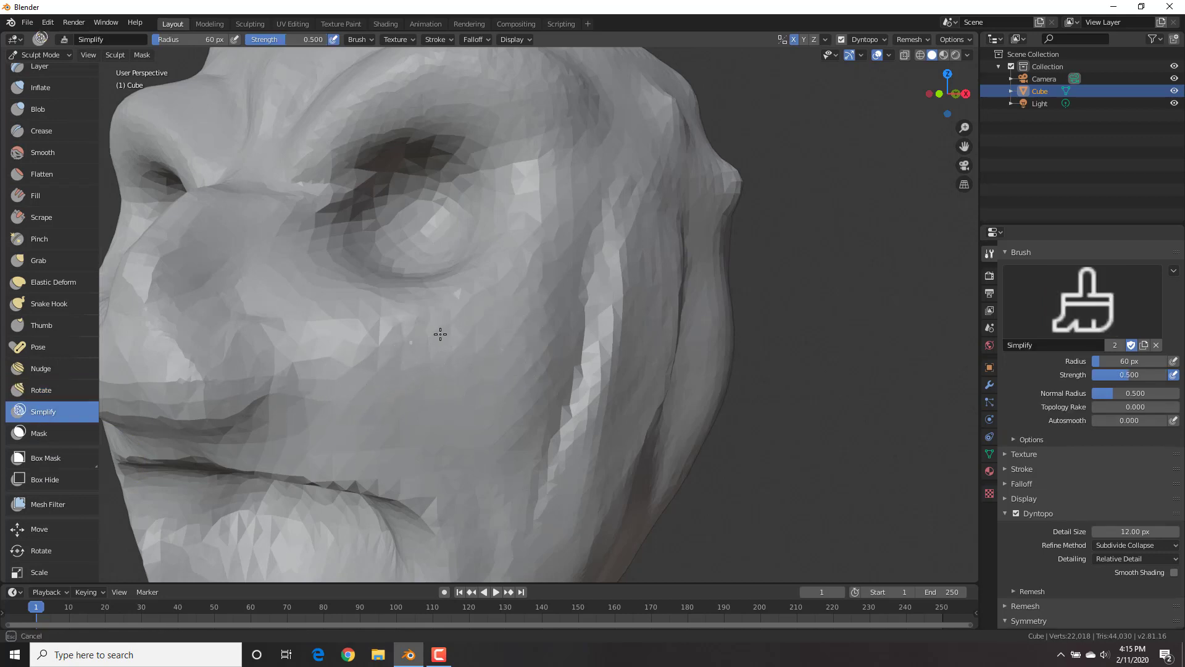
left_click_drag(358, 340, 463, 363)
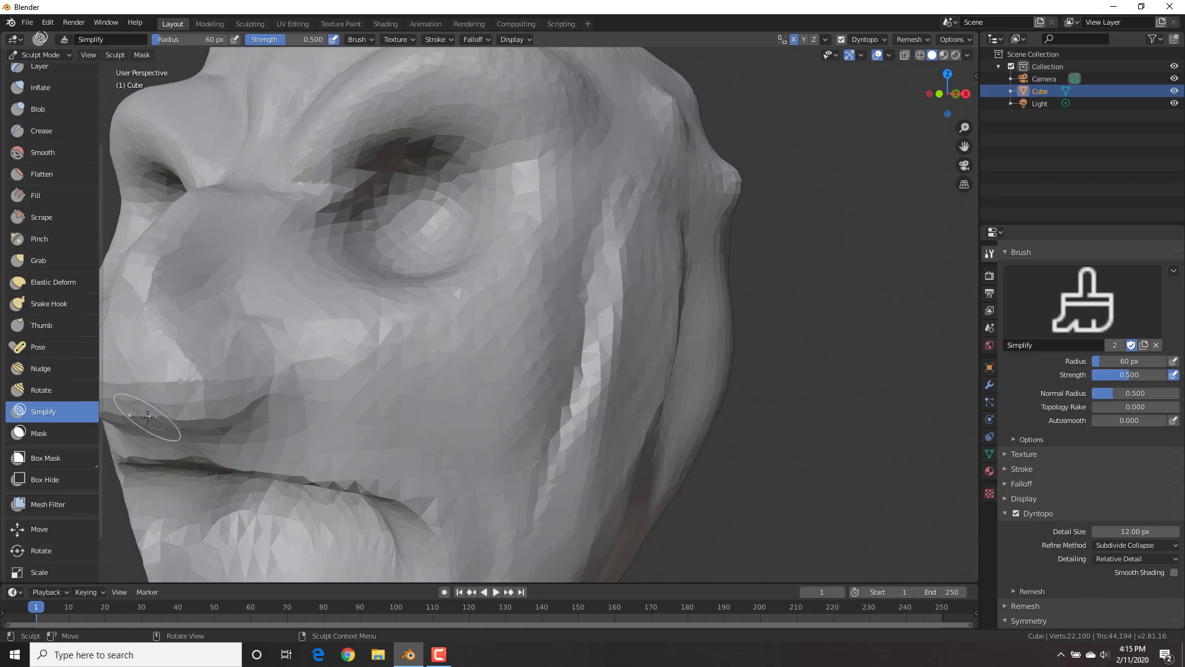
Paint a mask over both brow ridges in the front view with the Mask brush, keeping X symmetry on.
left_click(64, 435)
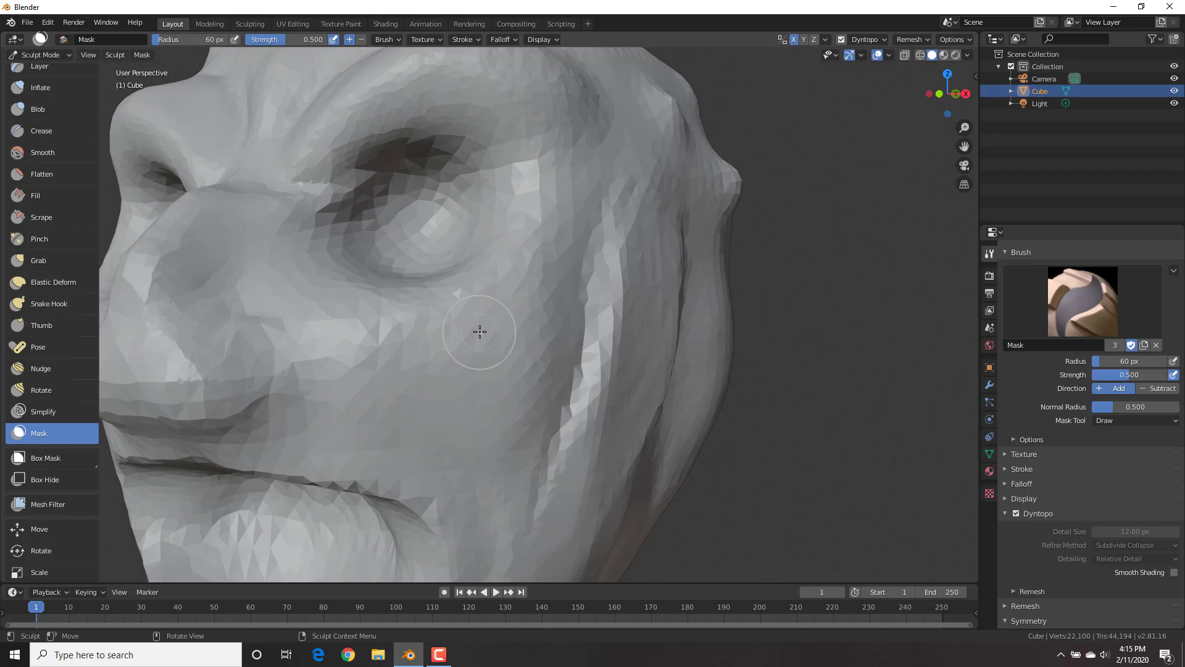
scroll(485, 323, "down", 4)
middle_click_drag(482, 323, 508, 290, "alt")
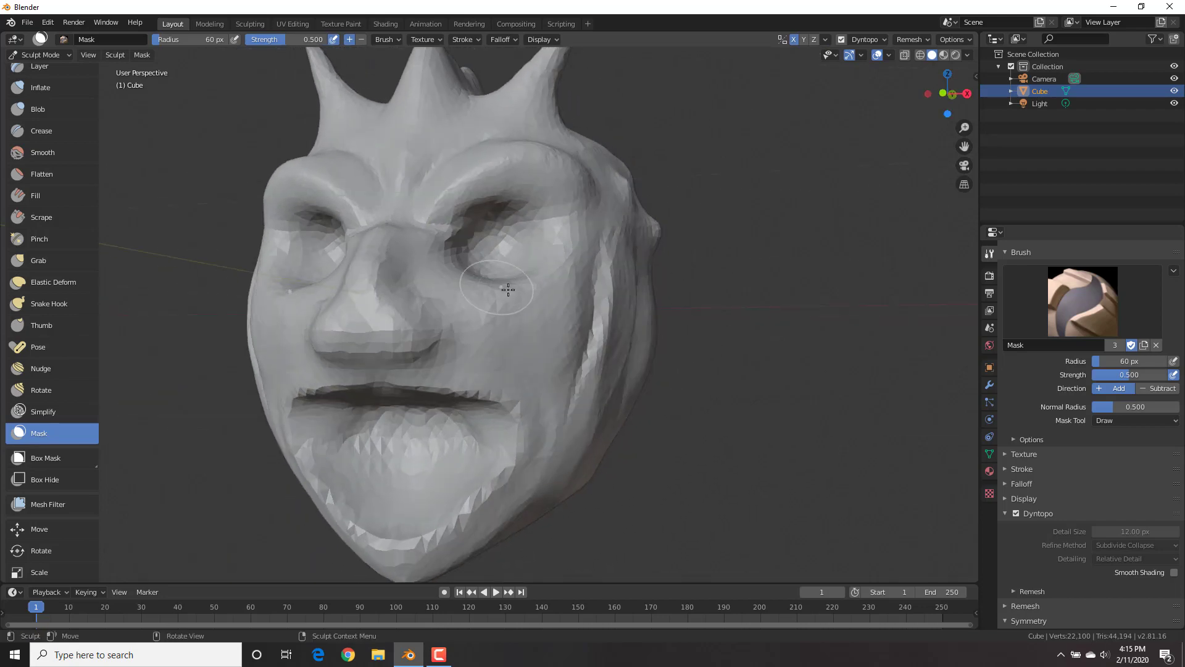
scroll(508, 289, "up", 3)
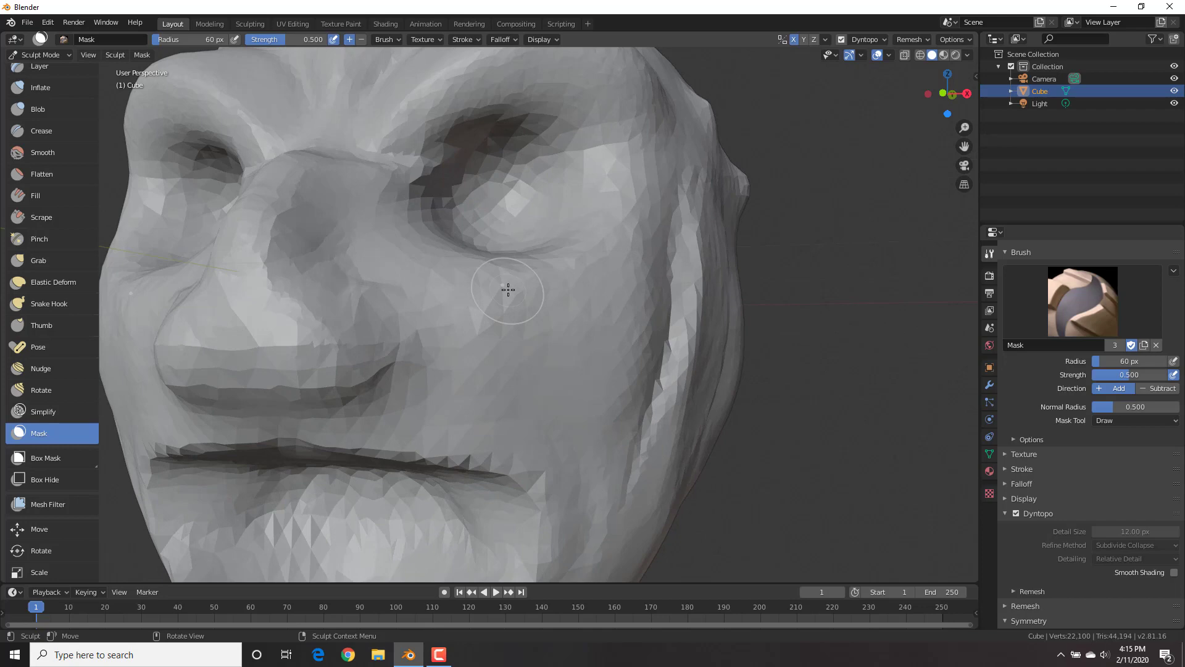
key("KP_1")
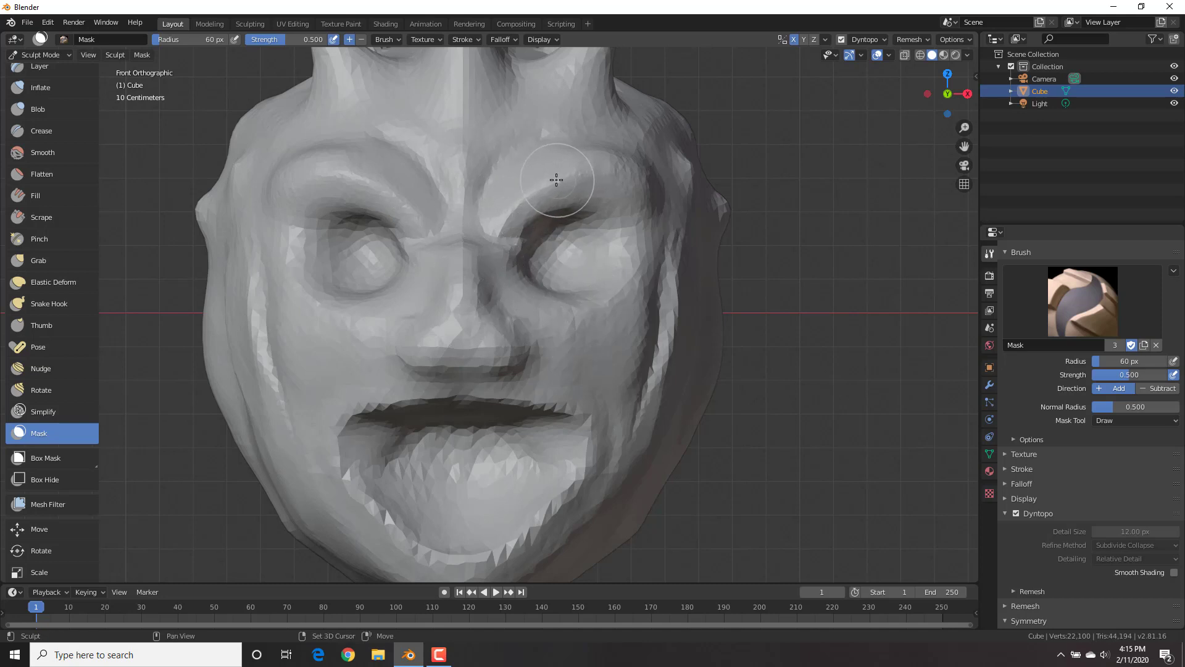
middle_click_drag(556, 180, 528, 195, "shift")
mouse_move(487, 229)
left_mouse_down()
mouse_move(494, 221)
mouse_move(469, 241)
mouse_move(479, 204)
mouse_move(563, 173)
mouse_move(602, 199)
mouse_move(532, 192)
mouse_move(611, 224)
mouse_move(540, 187)
mouse_move(624, 197)
mouse_move(574, 167)
mouse_move(635, 185)
mouse_move(528, 187)
left_mouse_up()
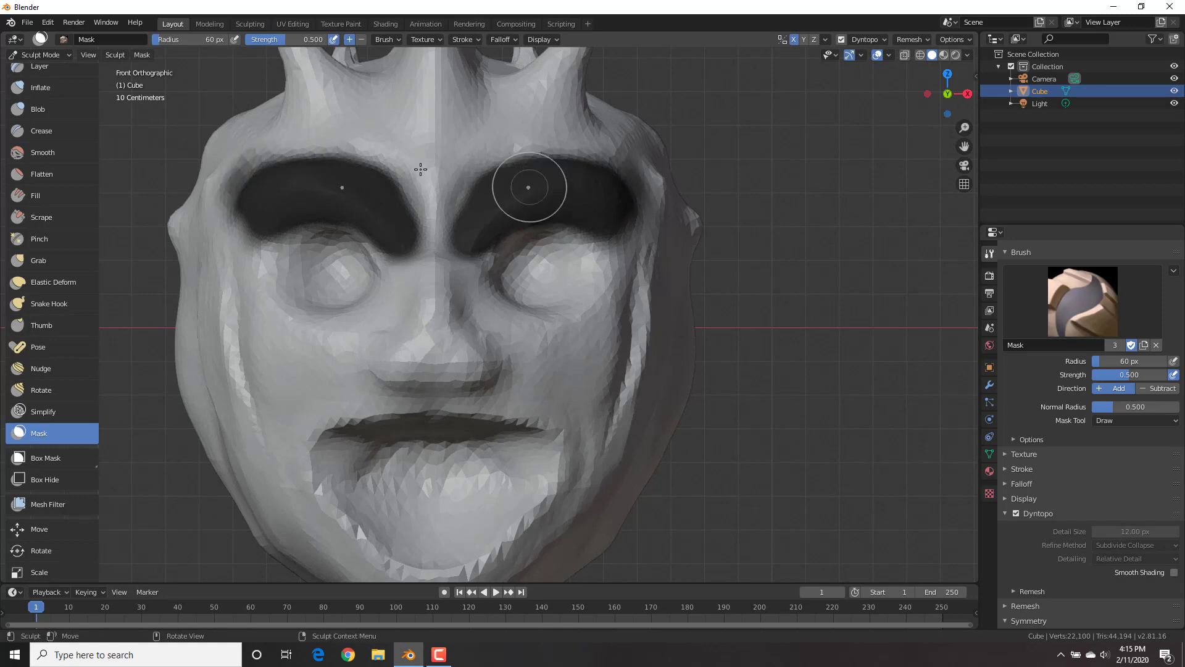
Build up the nose bridge and the skin around the masked brows with the Draw brush.
scroll(37, 87, "up", 5)
left_click(34, 80)
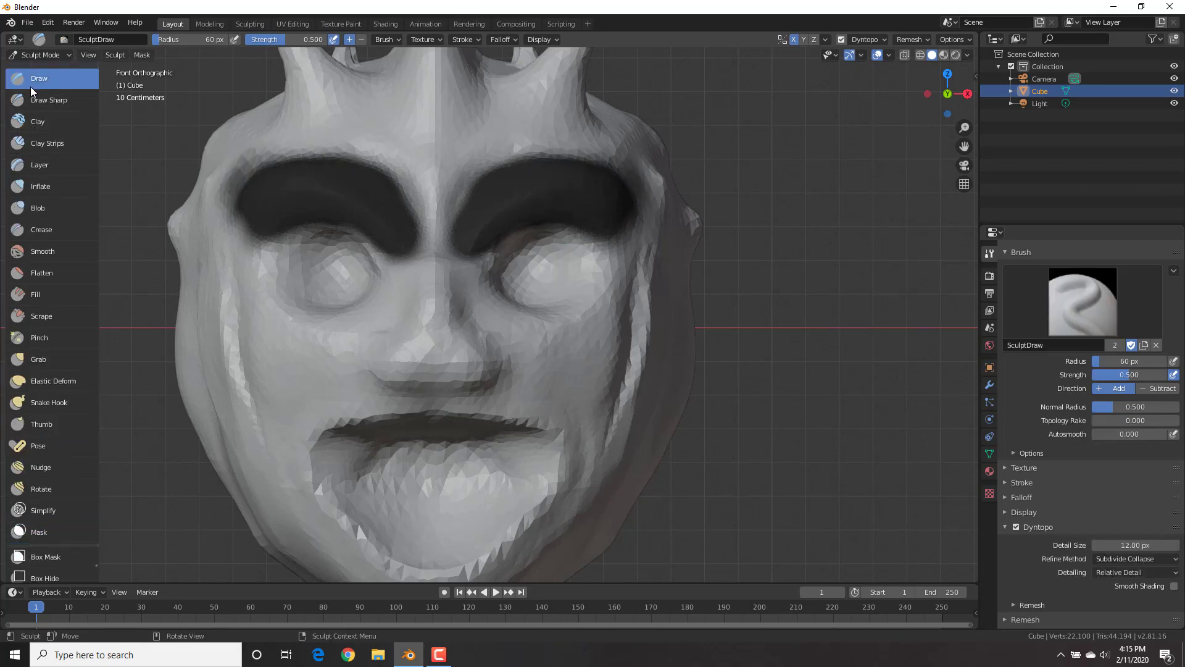
mouse_move(487, 290)
left_mouse_down()
mouse_move(476, 273)
mouse_move(469, 315)
mouse_move(432, 204)
mouse_move(432, 244)
mouse_move(590, 238)
mouse_move(605, 257)
mouse_move(503, 336)
mouse_move(544, 260)
mouse_move(522, 87)
mouse_move(605, 274)
mouse_move(555, 278)
mouse_move(537, 302)
mouse_move(559, 249)
mouse_move(516, 282)
mouse_move(596, 290)
mouse_move(476, 260)
left_mouse_up()
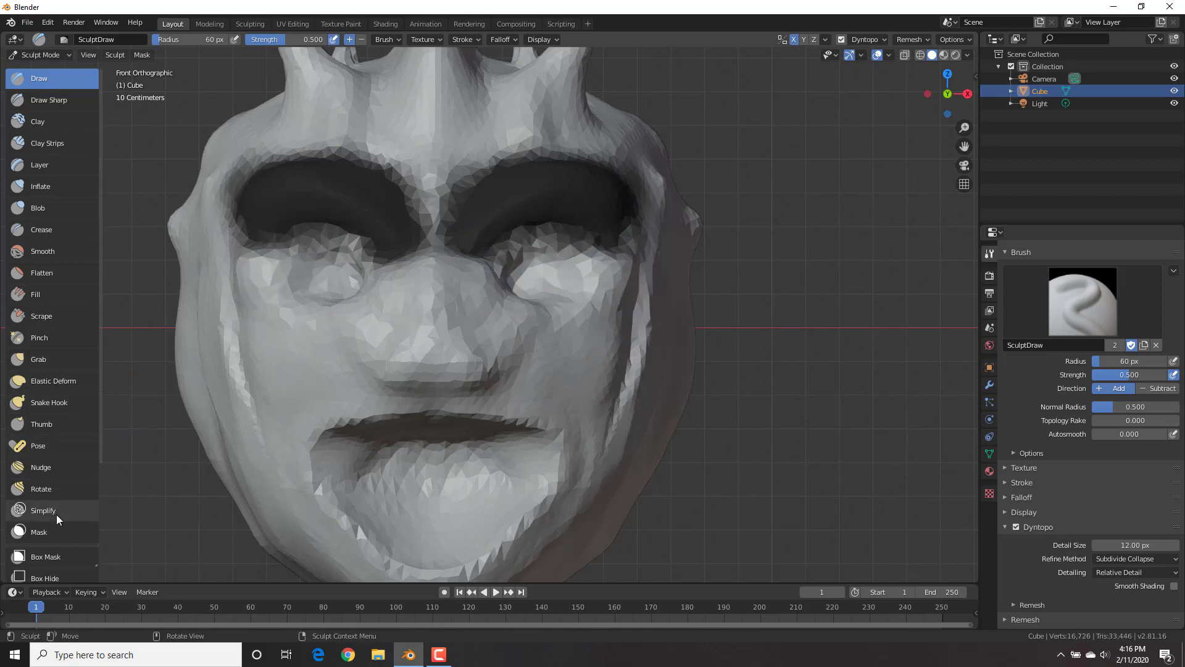
Erase the mask from the brows with the Mask brush, and undo the masking and Draw strokes.
left_click(45, 528)
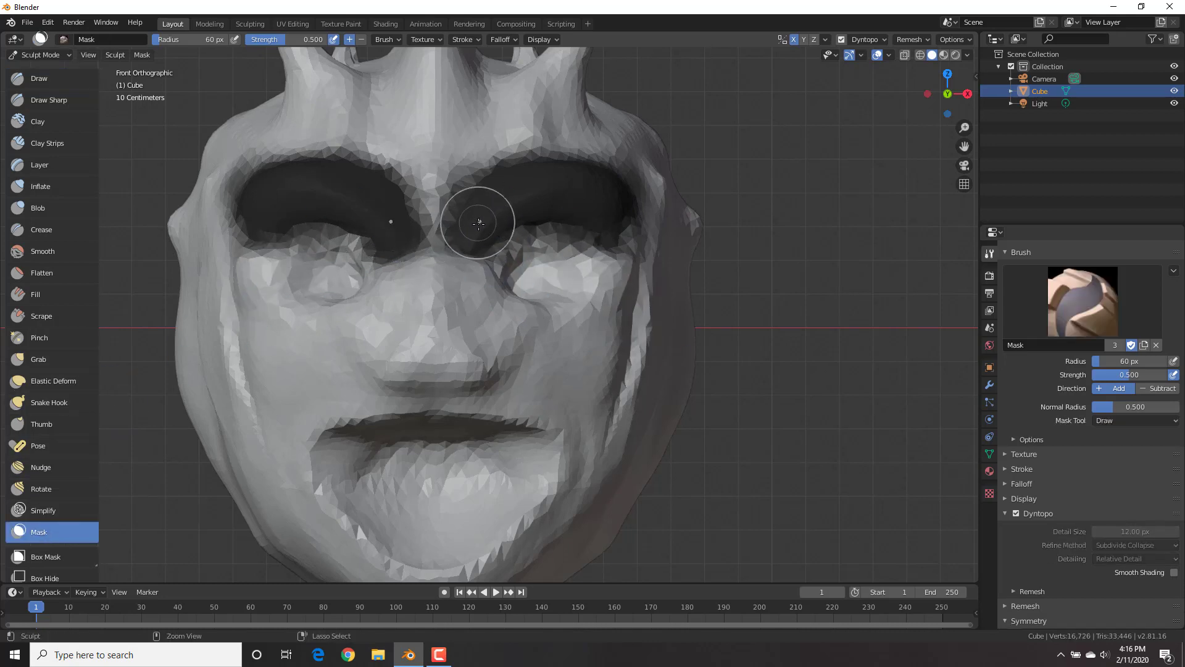
mouse_move(478, 223)
left_mouse_down("ctrl")
mouse_move(488, 219)
mouse_move(451, 269)
mouse_move(555, 216)
mouse_move(534, 177)
mouse_move(574, 213)
mouse_move(617, 216)
mouse_move(592, 179)
mouse_move(622, 175)
mouse_move(586, 162)
mouse_move(599, 222)
left_mouse_up("ctrl")
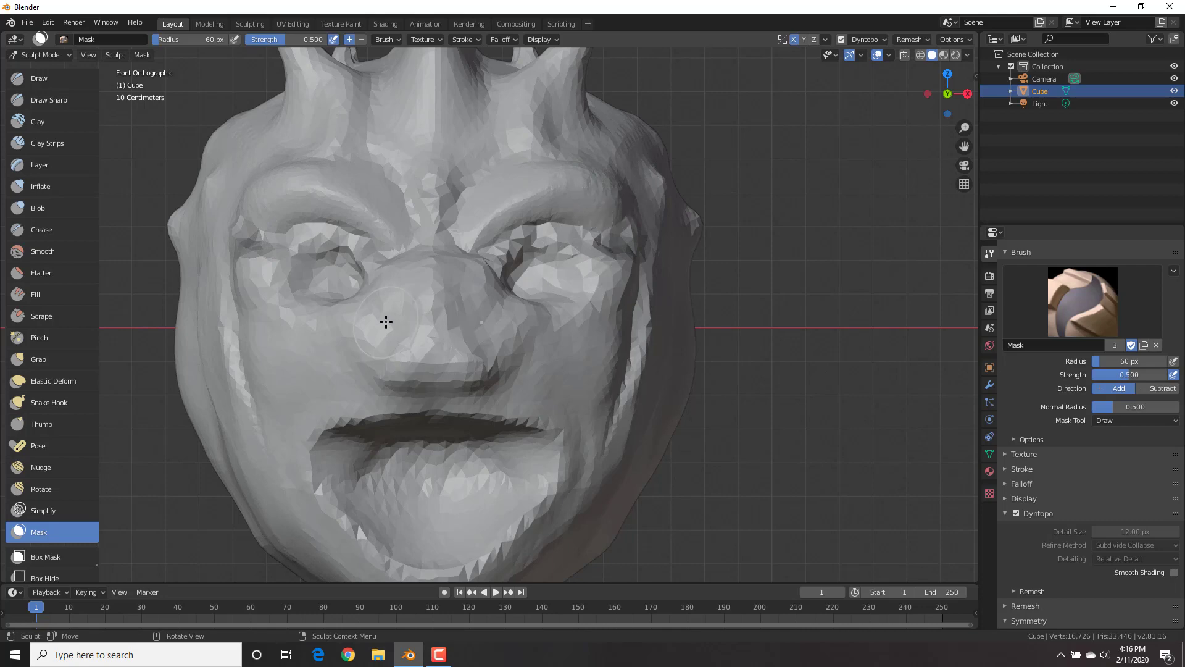
key("ctrl+z")
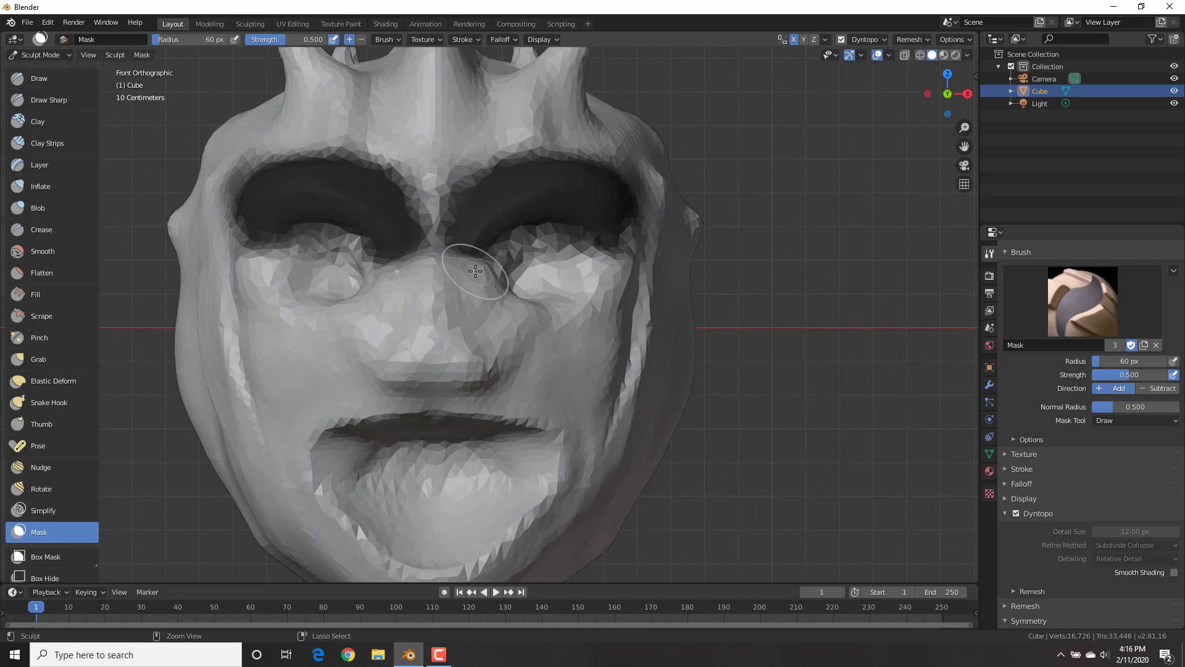
key("ctrl+shift+z")
Mask a rectangle over each eye with Box Mask and X symmetry, and clear the mask.
scroll(71, 461, "down", 1)
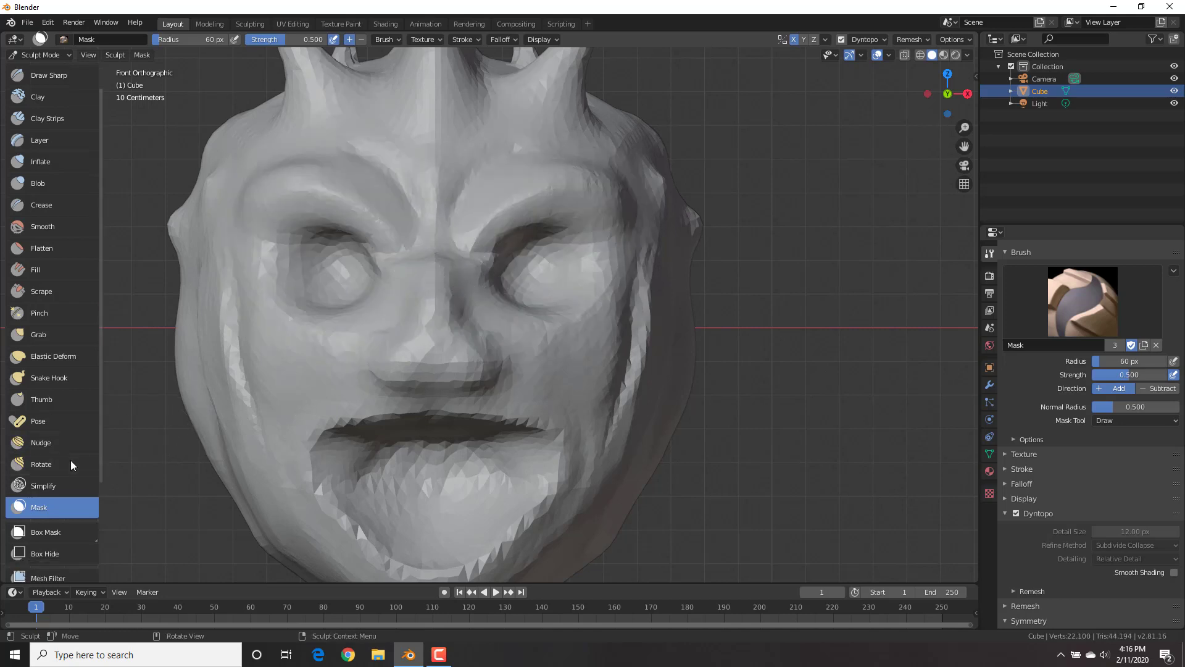
scroll(71, 462, "down", 3)
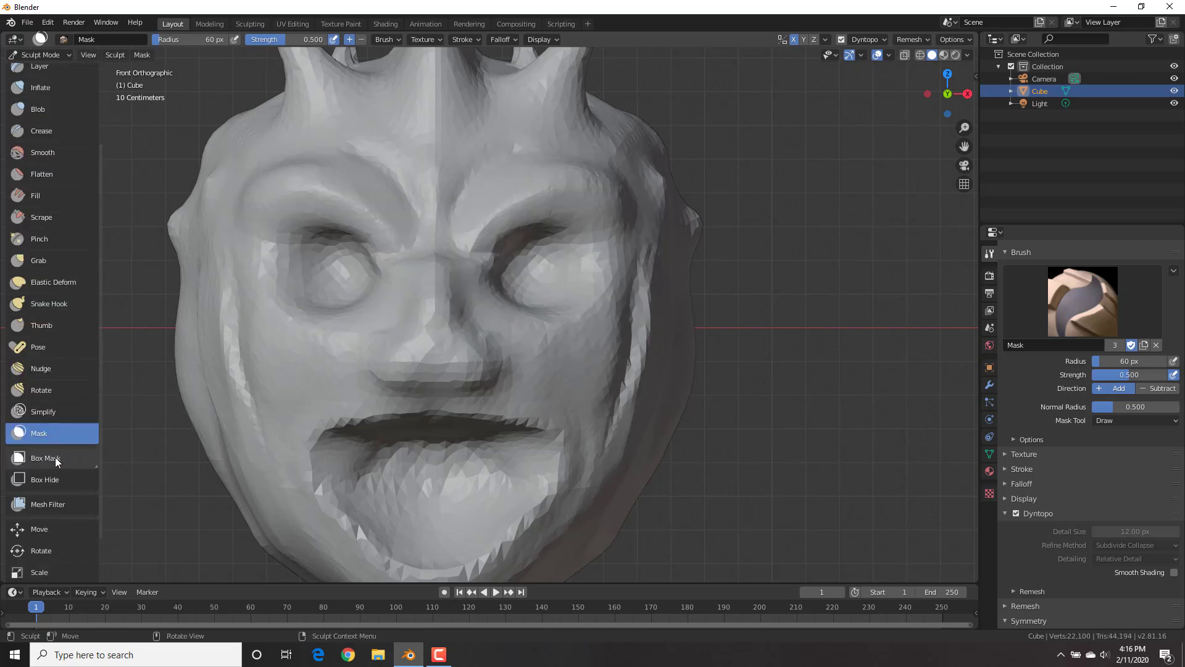
left_click(54, 457)
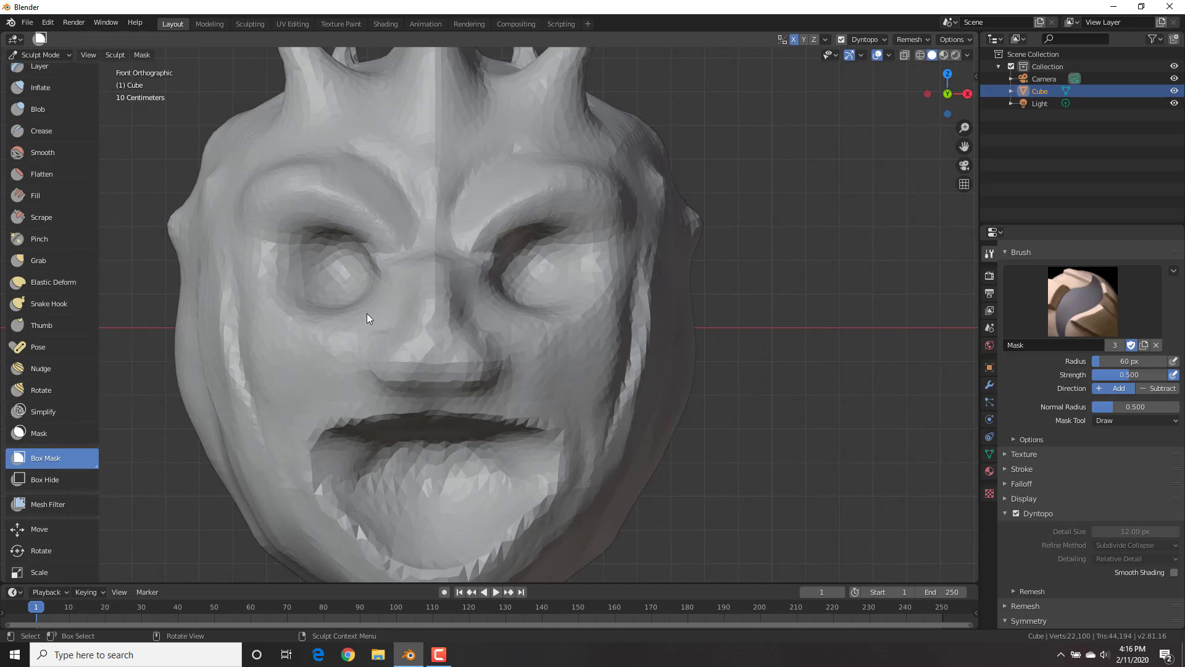
left_click_drag(638, 165, 450, 365)
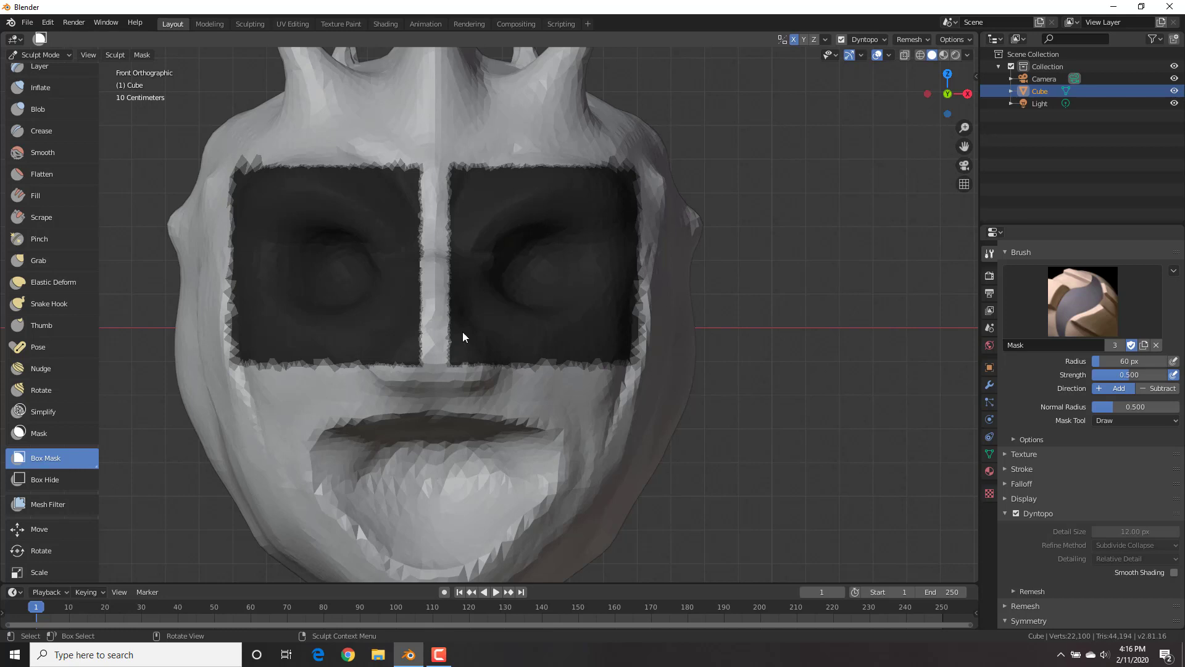
key("alt+m")
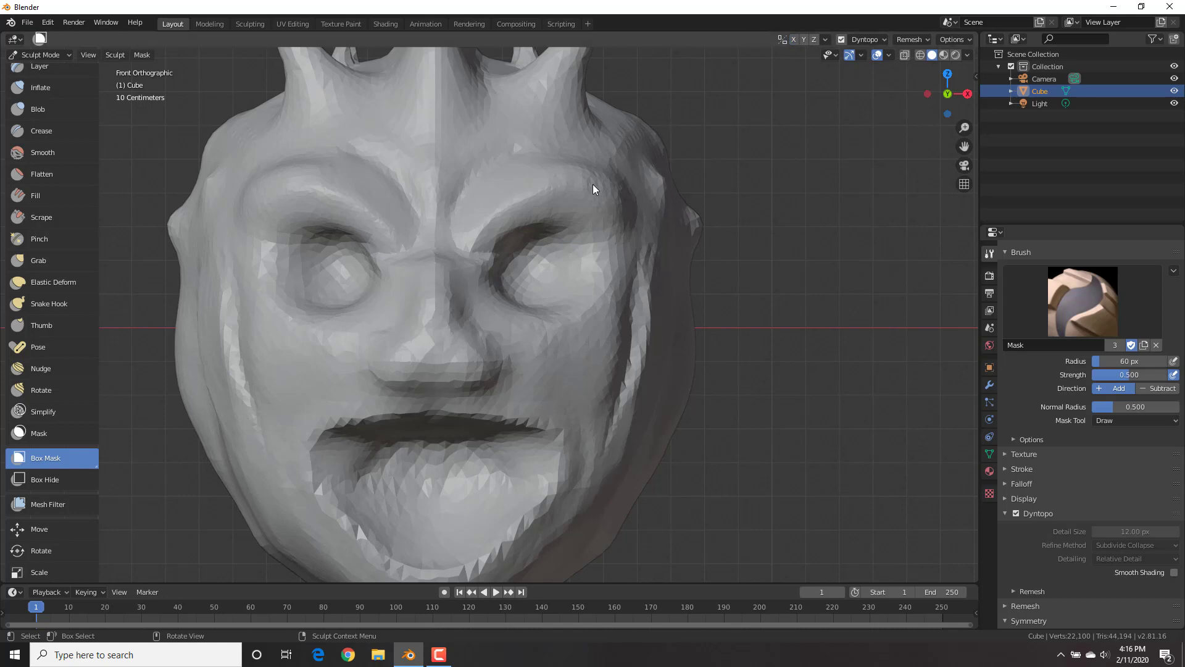
Box-mask only one eye with X symmetry off, clear that mask and turn X symmetry back on.
left_click_drag(633, 178, 495, 364)
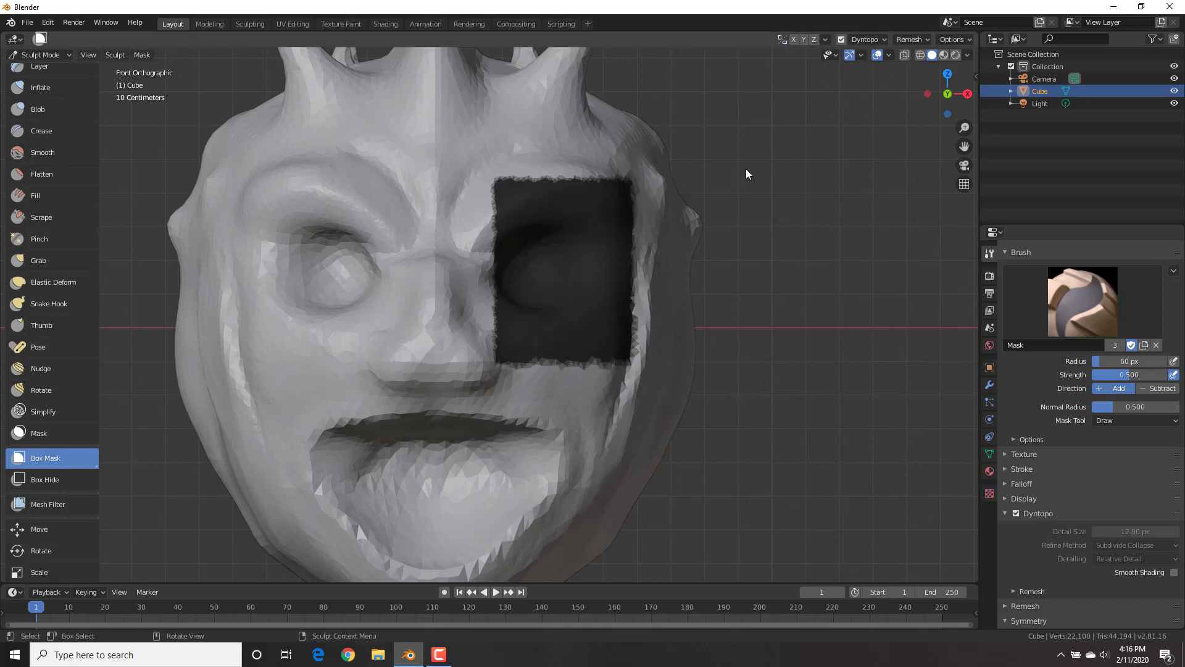
key("alt+m")
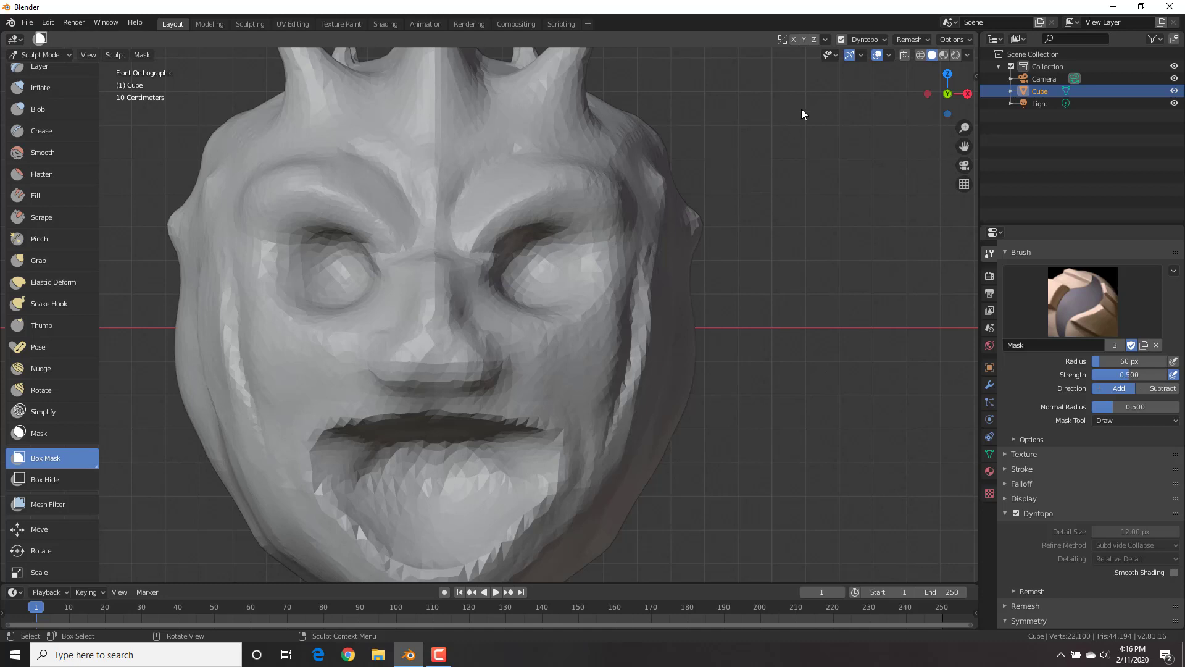
left_click(794, 39)
Hide a large rectangle of mesh over one eye and a smaller one beside the other with Box Hide.
left_click(54, 483)
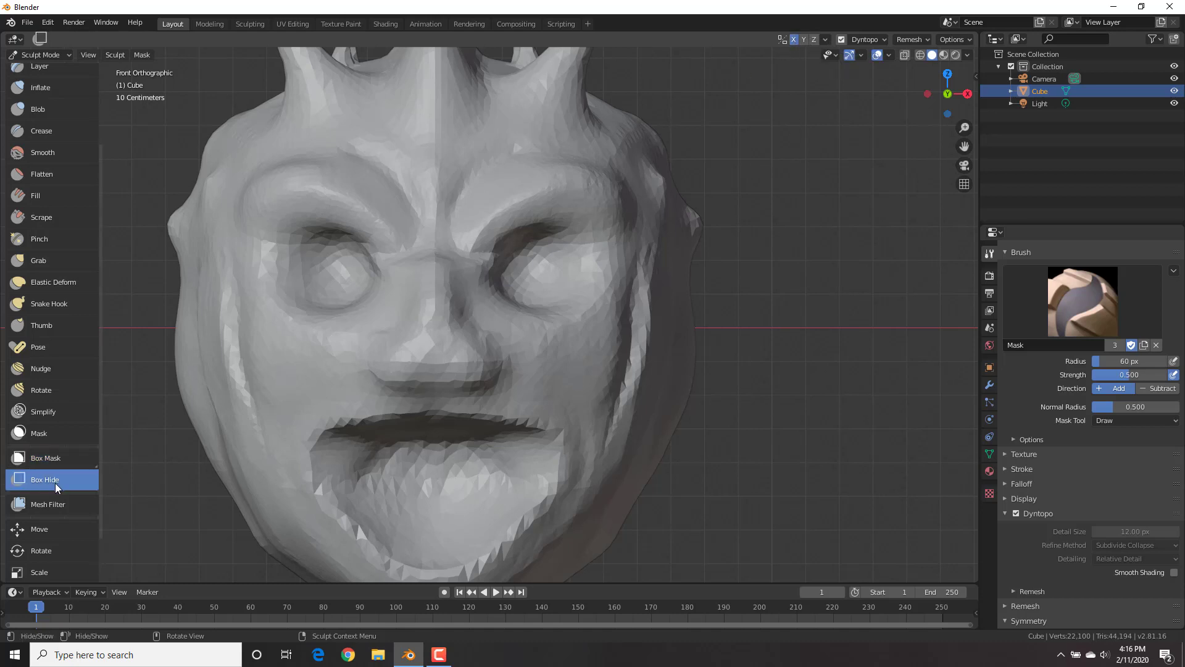
left_click_drag(632, 163, 454, 375)
mouse_move(457, 335)
middle_mouse_down()
mouse_move(384, 354)
mouse_move(455, 333)
middle_mouse_up()
scroll(383, 354, "down", 4)
scroll(465, 321, "up", 6)
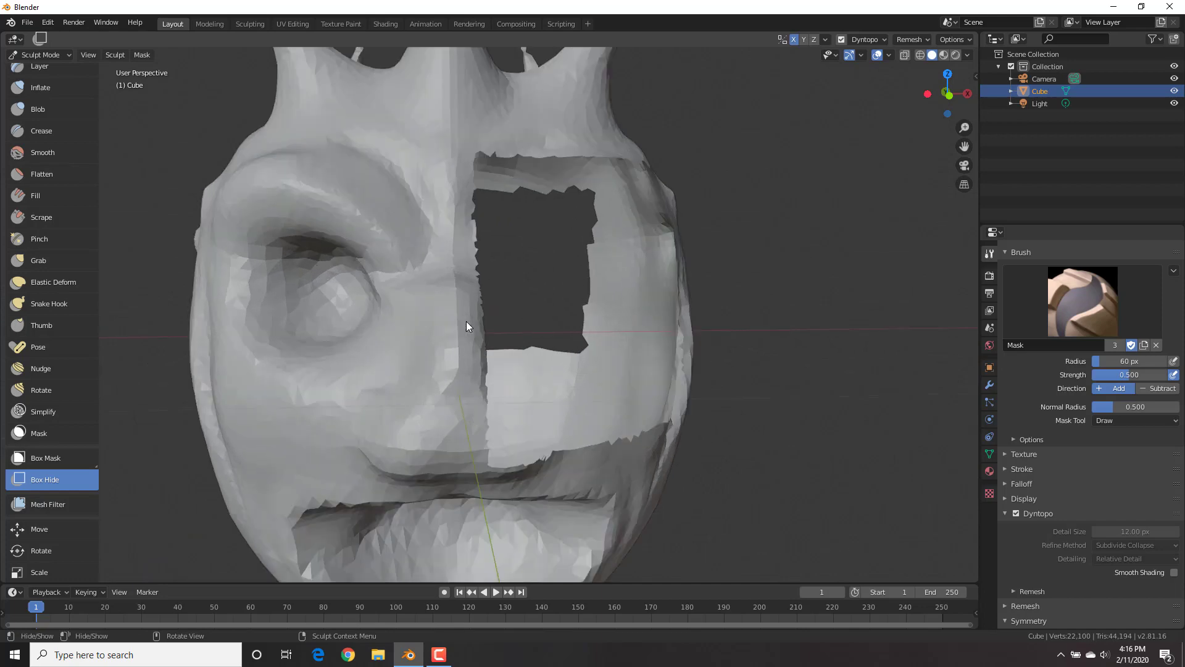
left_click_drag(389, 141, 242, 327)
Reveal the hidden mesh by boxing around the whole face with Box Hide.
scroll(537, 300, "down", 5)
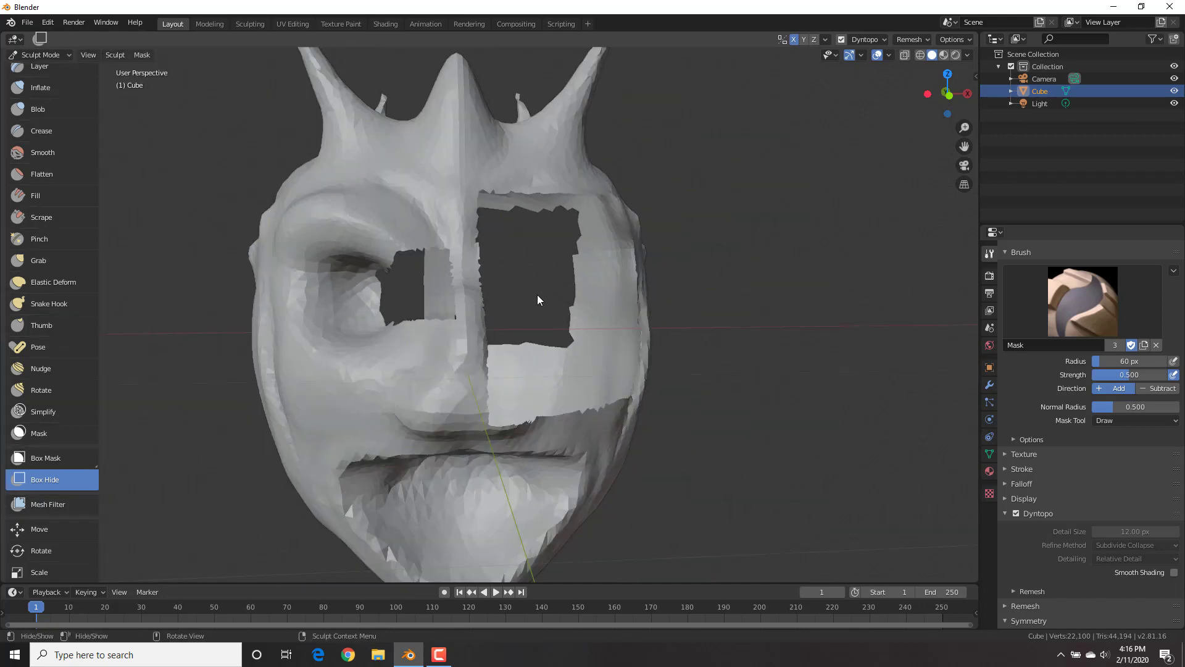
left_click_drag(698, 135, 244, 498, "shift")
middle_click_drag(554, 345, 596, 314)
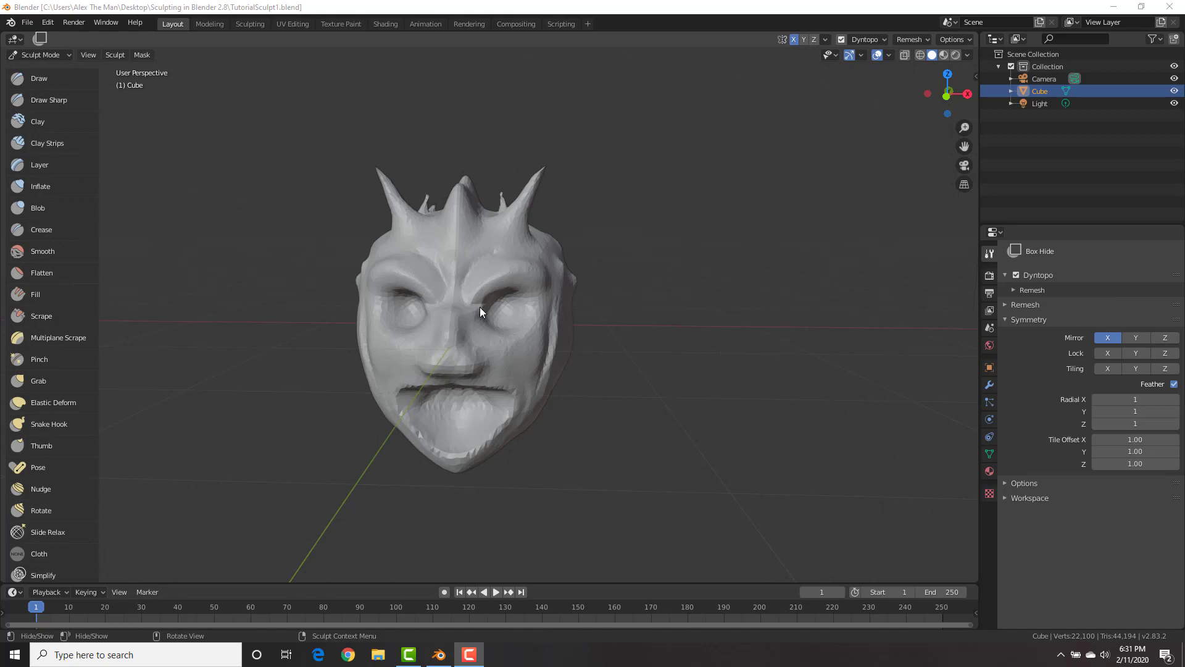
Pull the skin on the side of the jaw toward the mouth into folds with the Cloth brush, using Drag deformation.
mouse_move(479, 306)
middle_mouse_down()
mouse_move(538, 291)
mouse_move(456, 310)
mouse_move(487, 304)
middle_mouse_up()
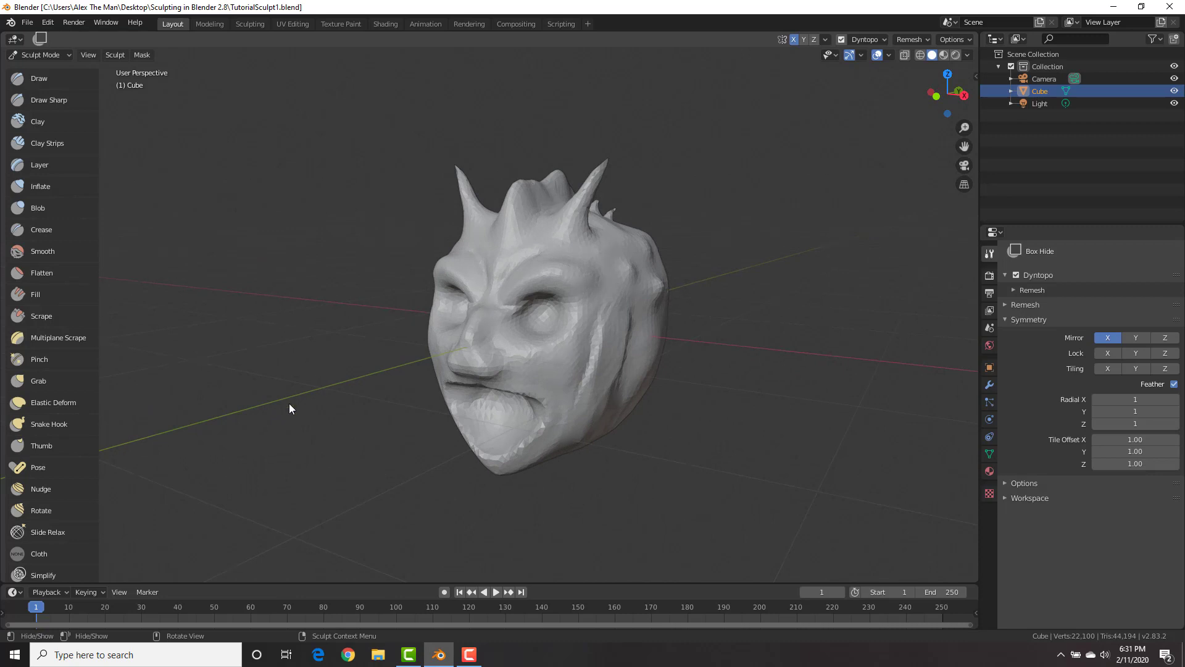
left_click(32, 555)
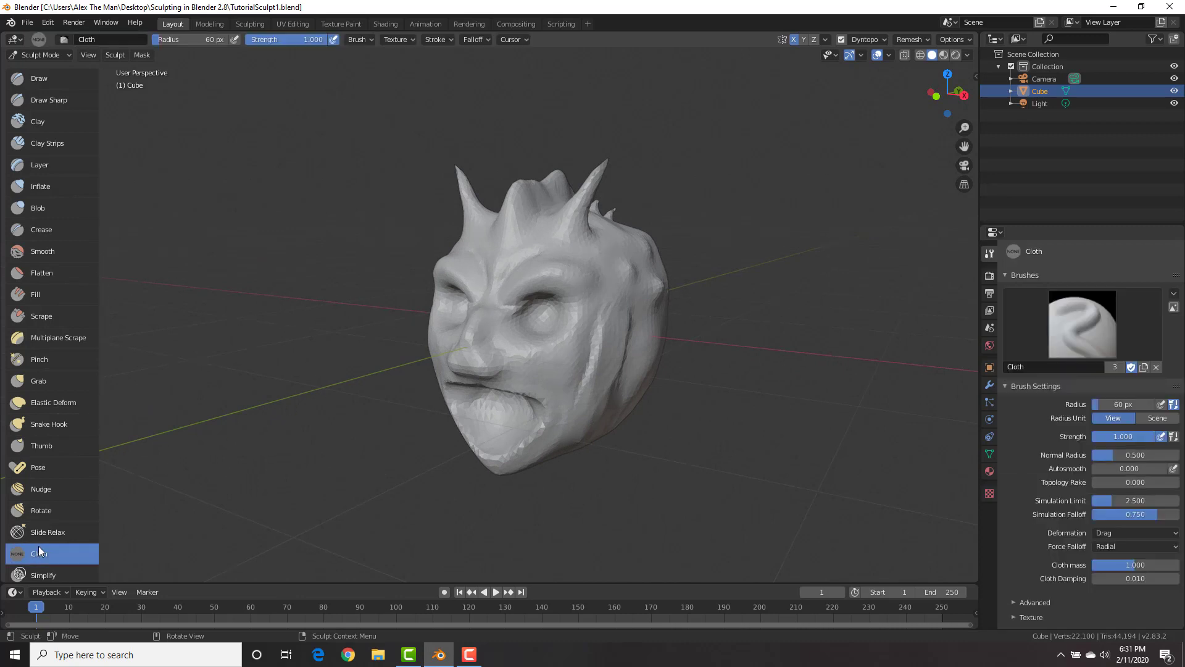
scroll(38, 546, "down", 2)
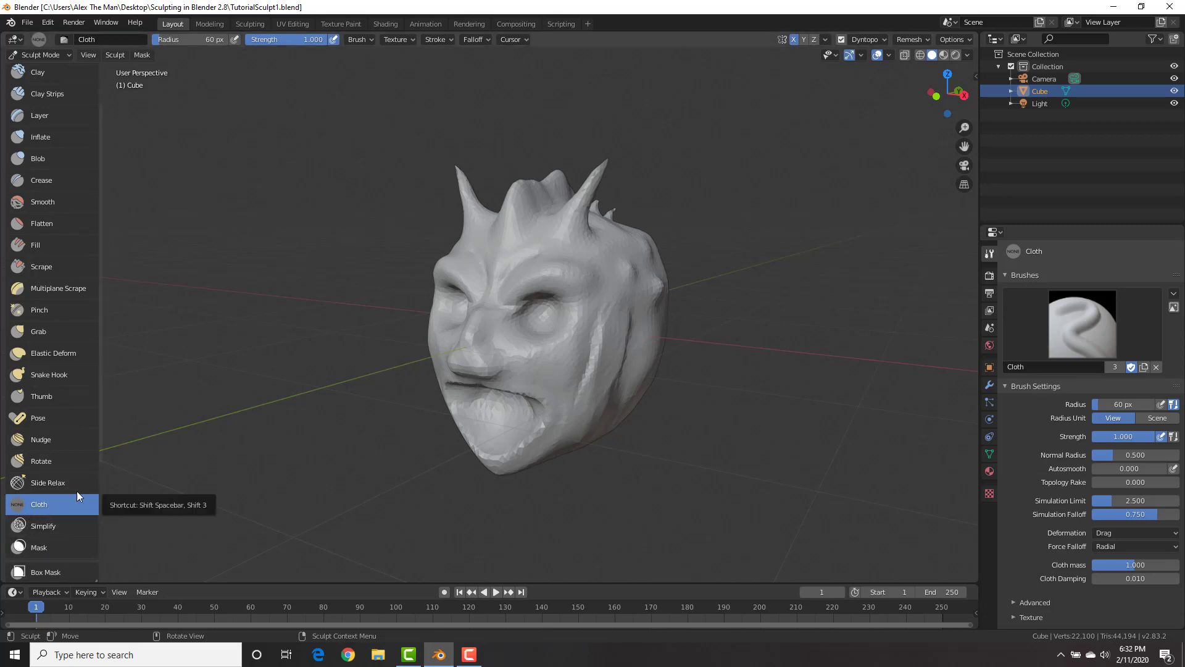
middle_click_drag(640, 355, 591, 324)
scroll(585, 349, "up", 5)
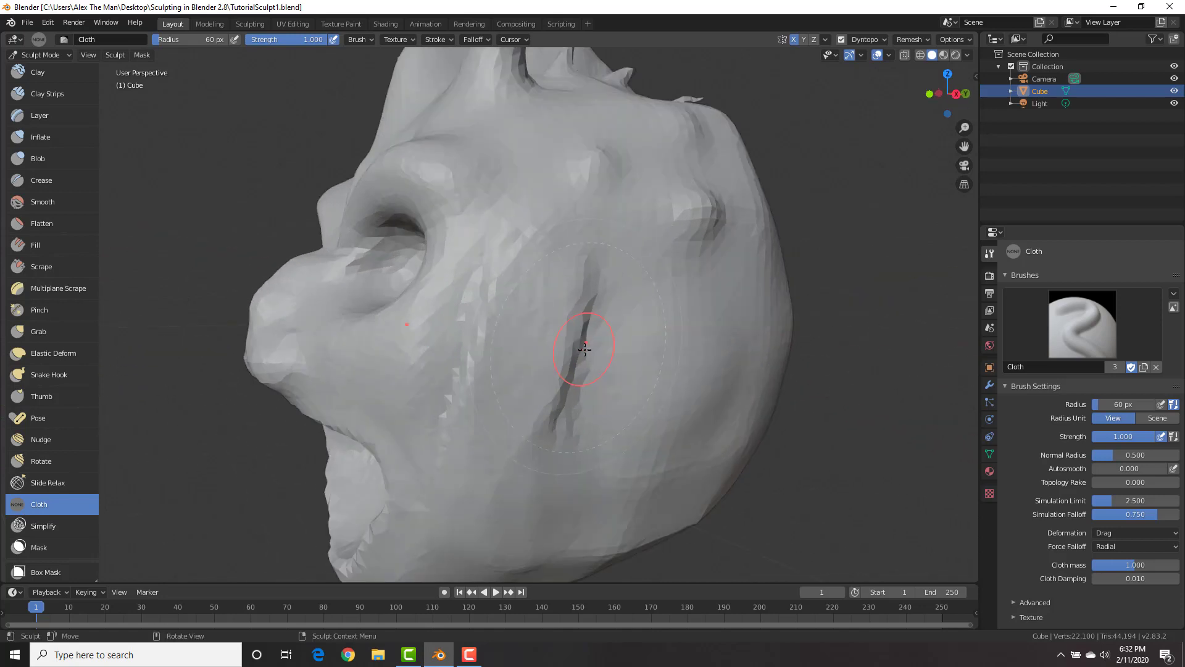
scroll(561, 360, "down", 3)
middle_click_drag(543, 352, 551, 333)
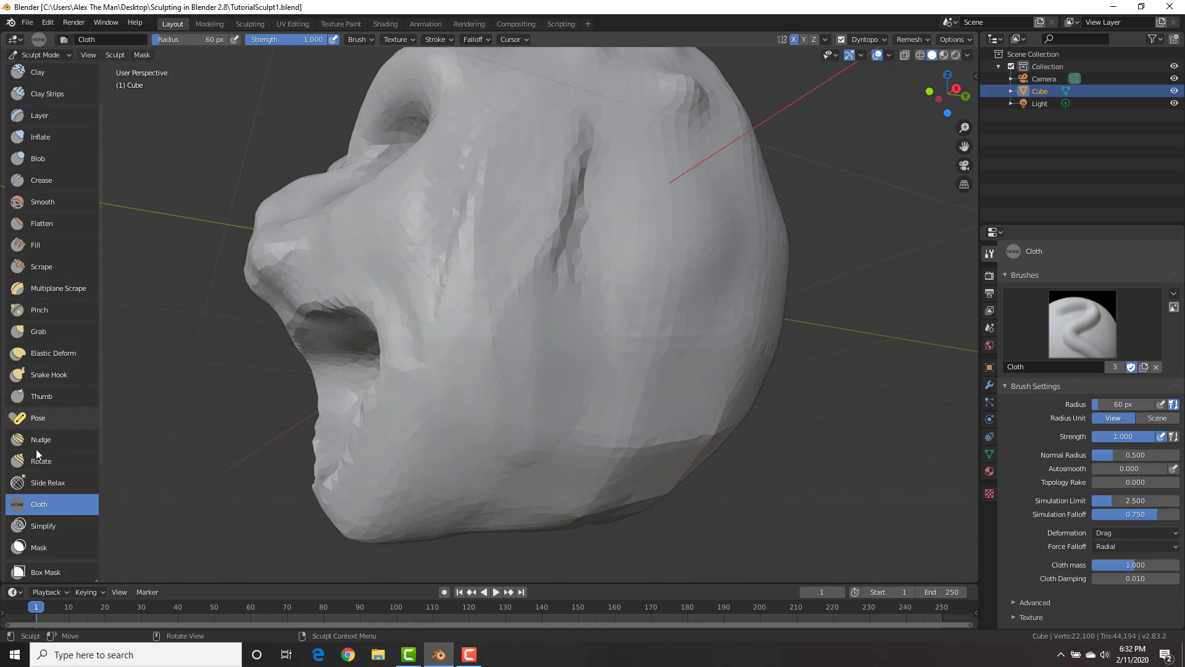
left_click(56, 72)
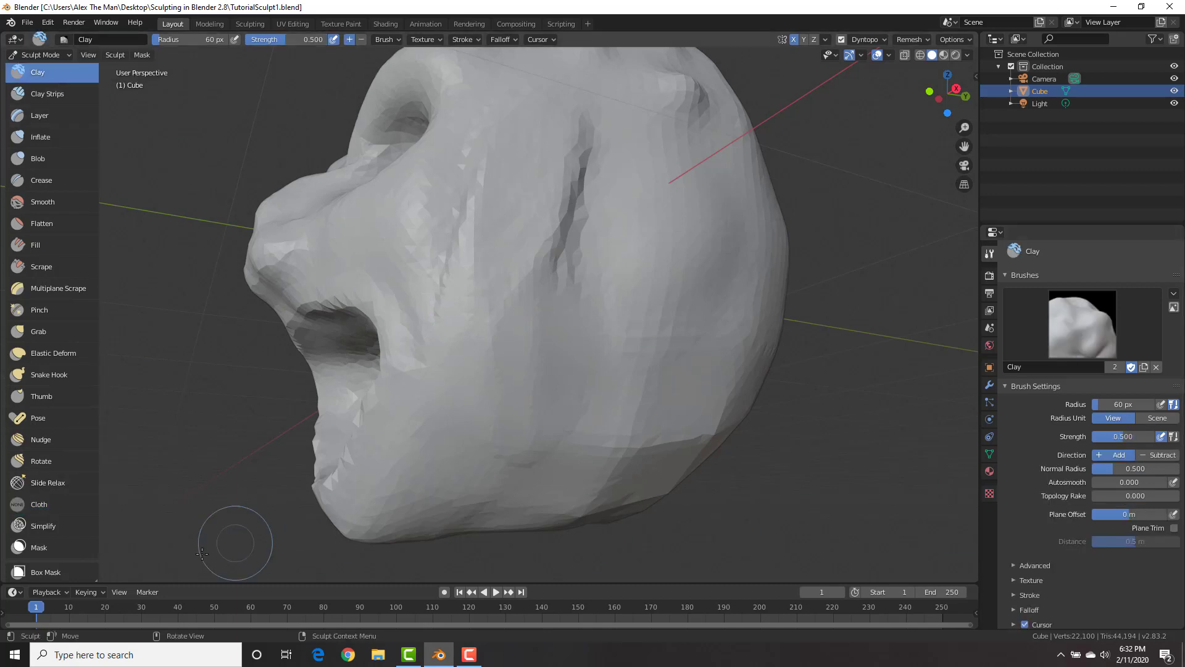
left_click(34, 504)
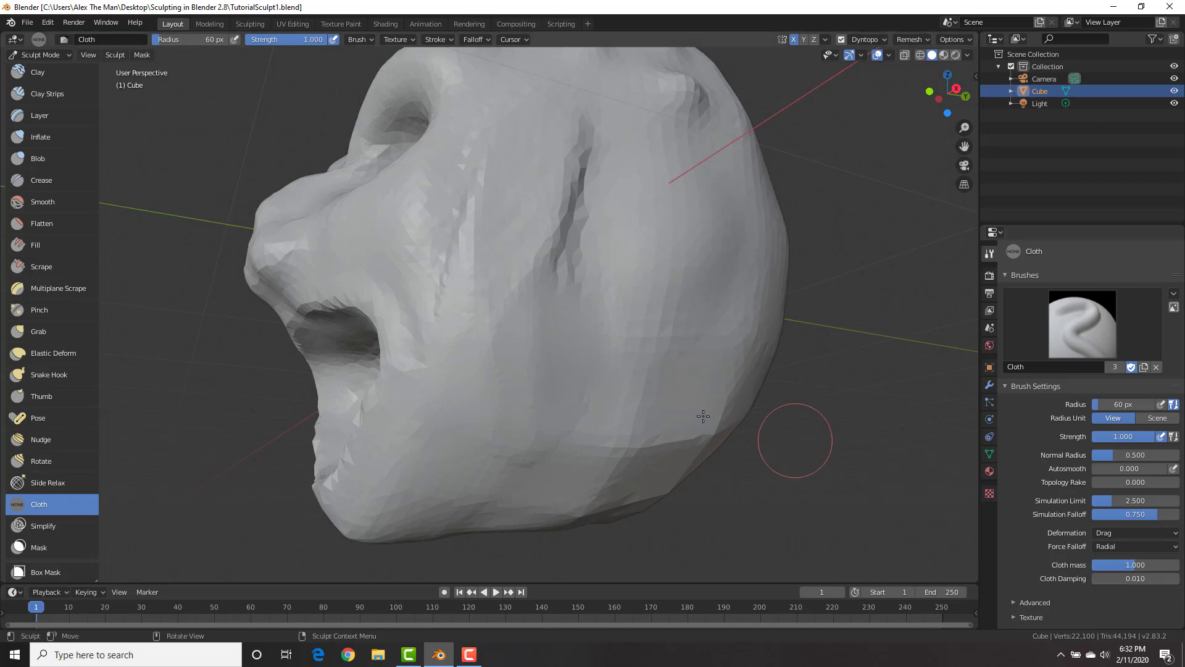
middle_click_drag(587, 297, 595, 318)
left_click_drag(609, 369, 605, 368)
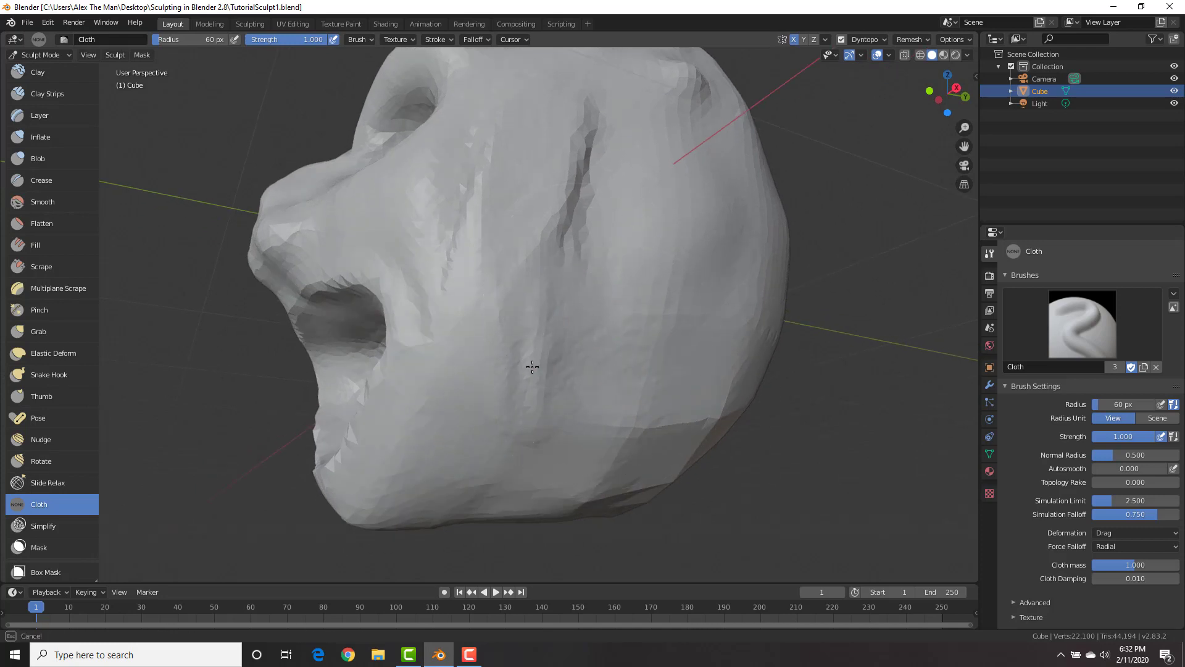
left_click_drag(499, 368, 500, 368)
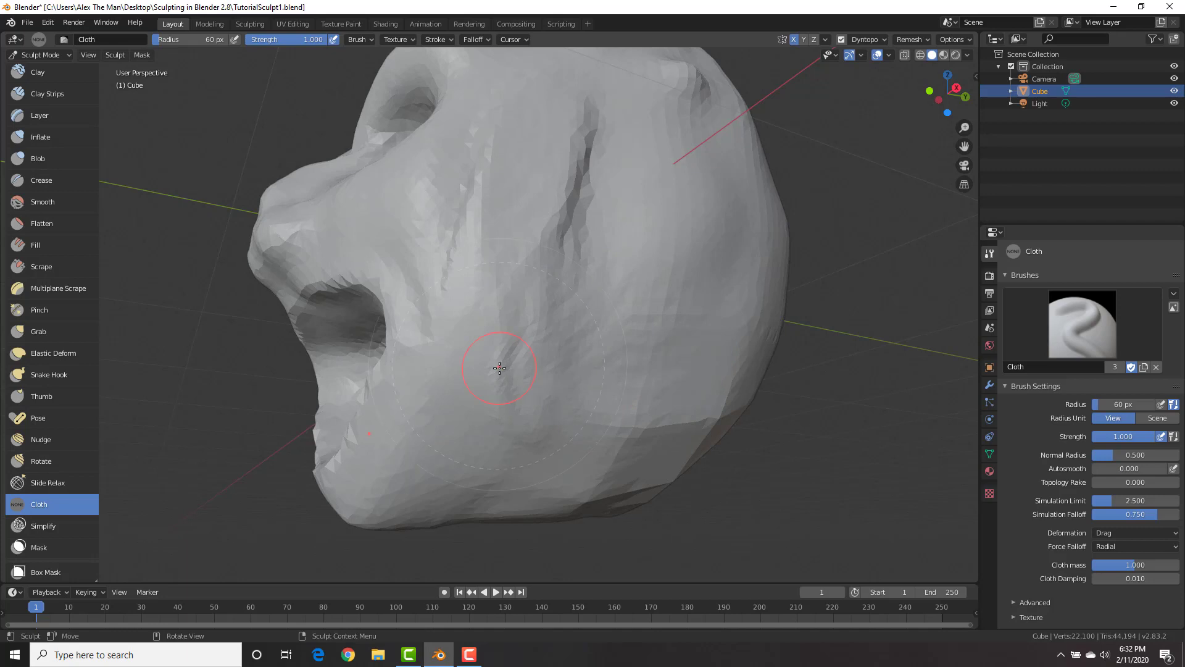
Pull two more folds toward the mouth on the side of the jaw with the Cloth brush.
left_click_drag(570, 447, 519, 440)
left_click_drag(575, 354, 543, 361)
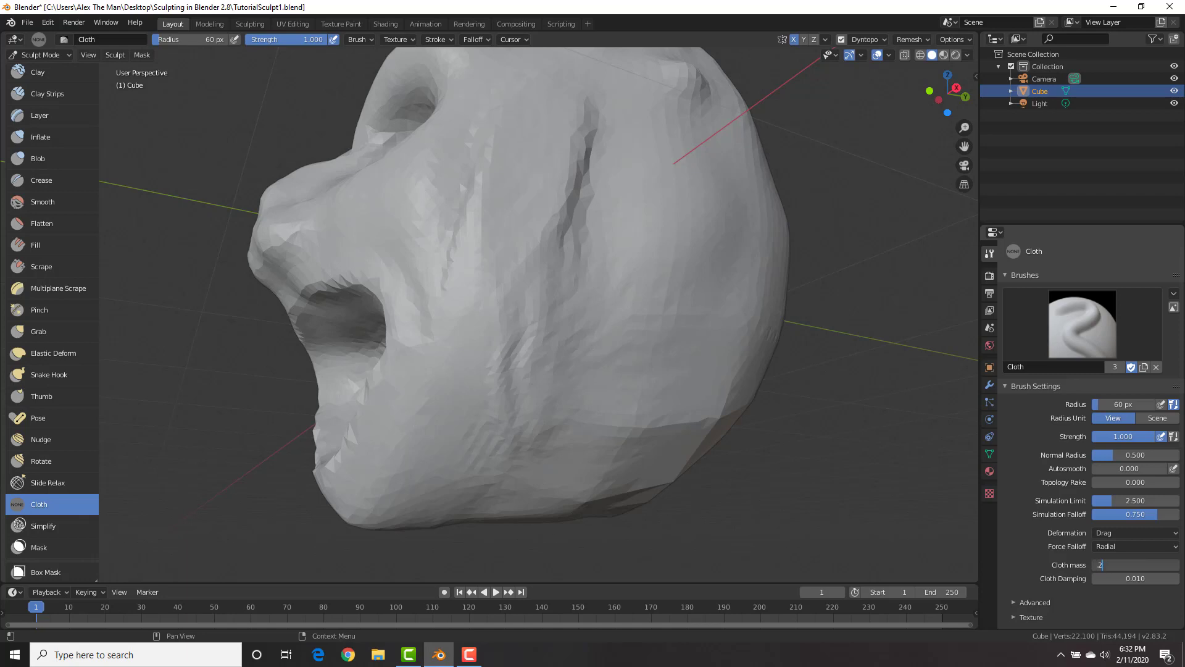
Set the cloth mass to 0.2 and pull the skin behind the existing jaw folds forward into wrinkles.
key("Return")
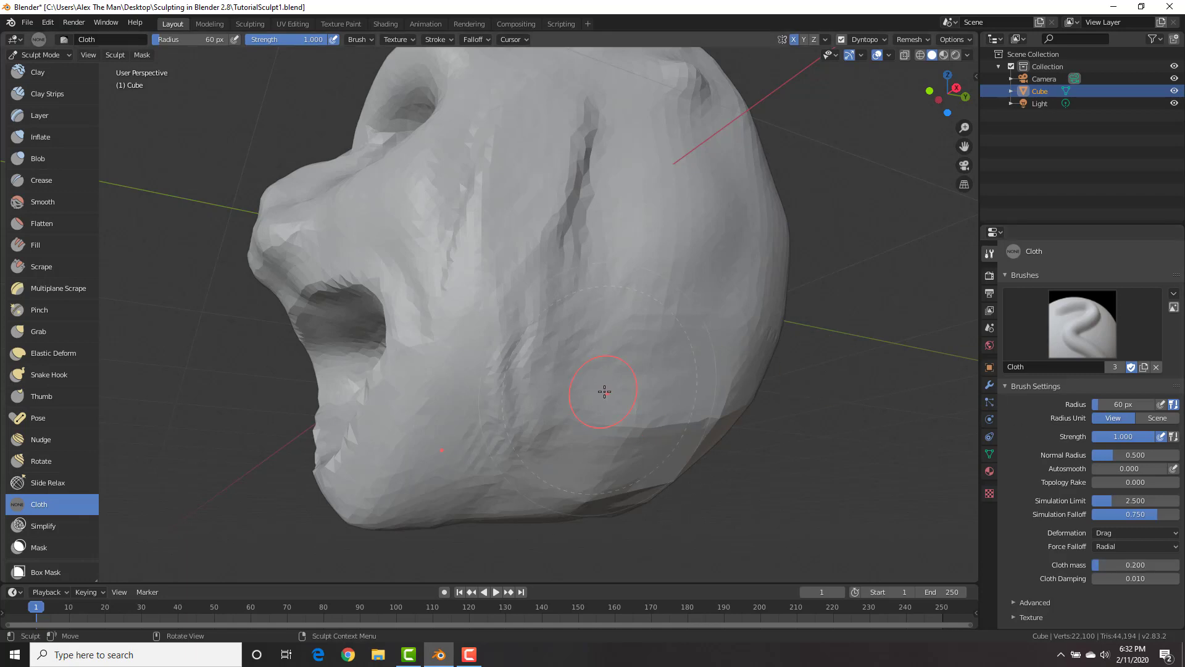
left_click_drag(596, 392, 568, 402)
middle_click_drag(569, 402, 590, 367)
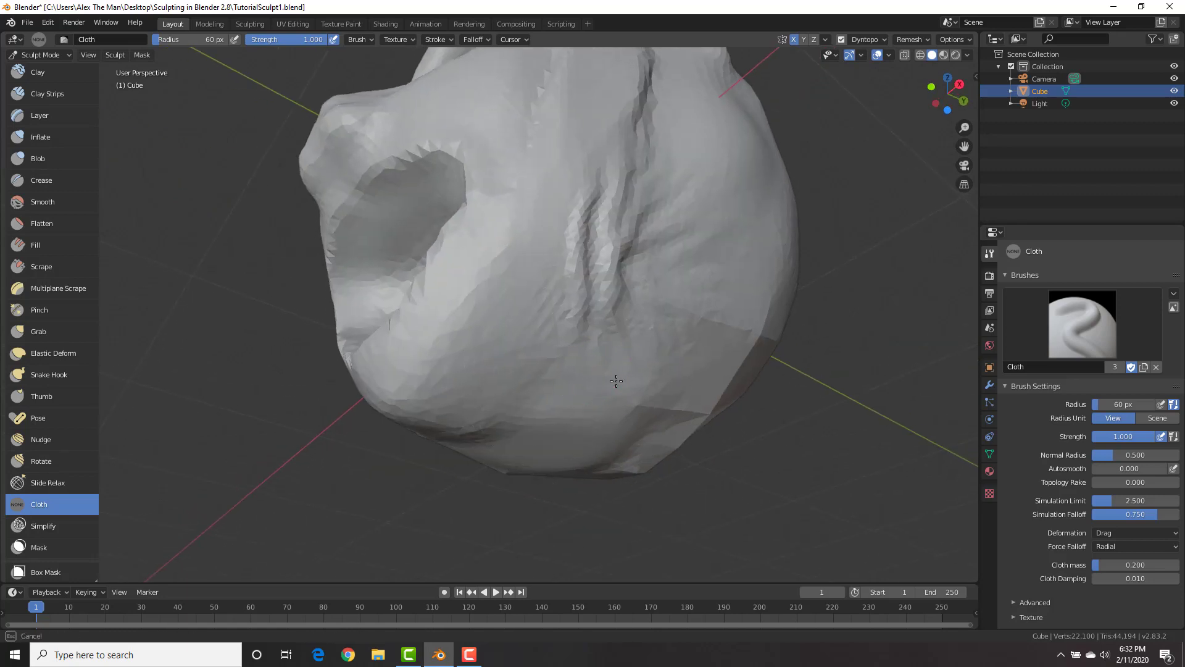
mouse_move(581, 379)
left_mouse_down()
mouse_move(543, 368)
mouse_move(558, 358)
left_mouse_up()
mouse_move(559, 358)
middle_mouse_down()
mouse_move(595, 323)
mouse_move(584, 344)
middle_mouse_up()
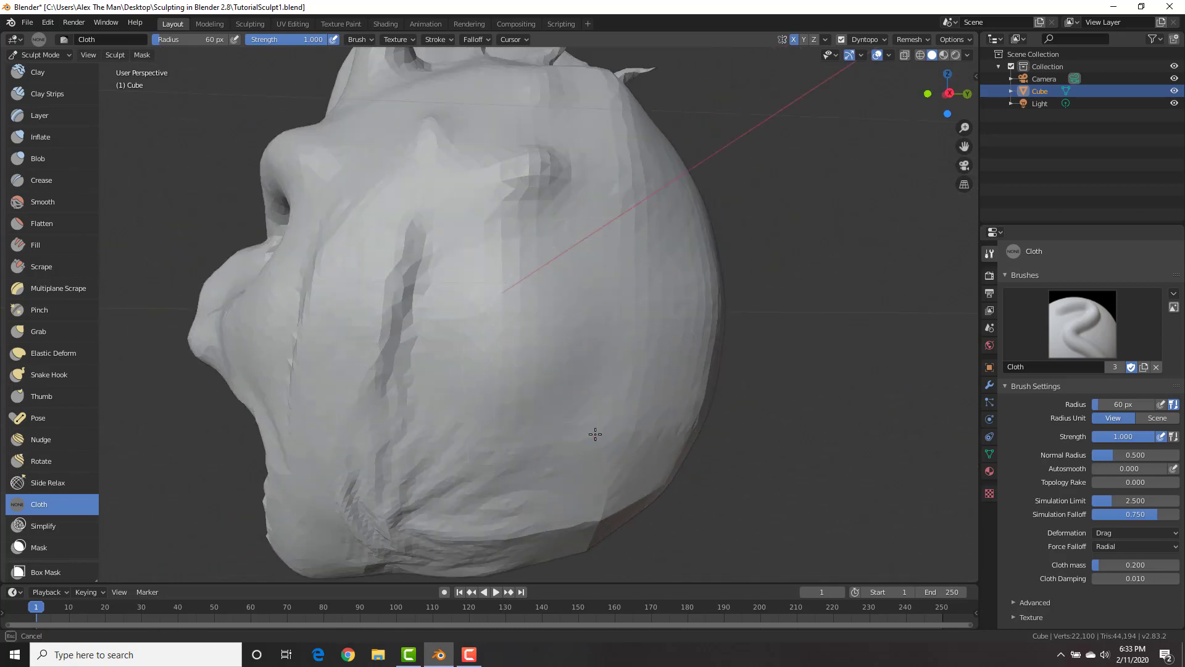
Pull the skin upward with the Cloth brush at several spots across the side and back of the head.
mouse_move(588, 413)
left_mouse_down()
mouse_move(574, 395)
mouse_move(583, 379)
mouse_move(567, 377)
mouse_move(586, 364)
left_mouse_up()
mouse_move(667, 323)
left_mouse_down()
mouse_move(622, 250)
mouse_move(620, 219)
left_mouse_up()
left_click_drag(472, 424, 460, 348)
middle_click_drag(603, 449, 599, 418)
scroll(650, 435, "down", 6)
scroll(555, 401, "up", 4)
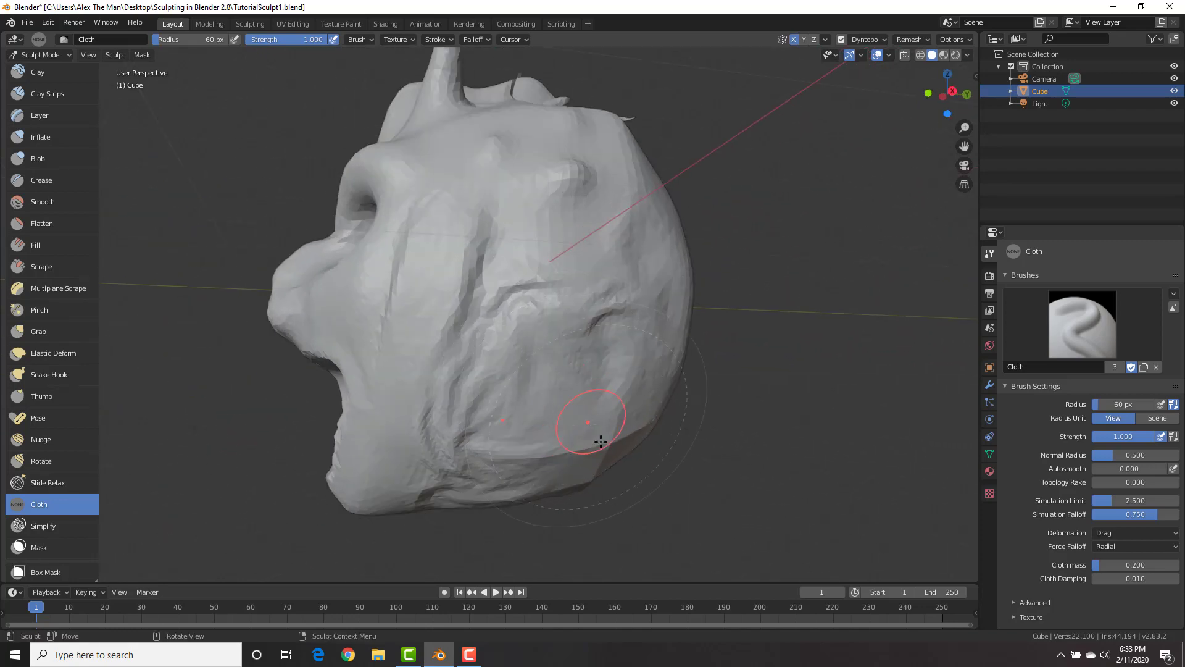
Add smaller Cloth-brush wrinkles to the lower side of the head behind the jaw.
left_click_drag(587, 431, 585, 436)
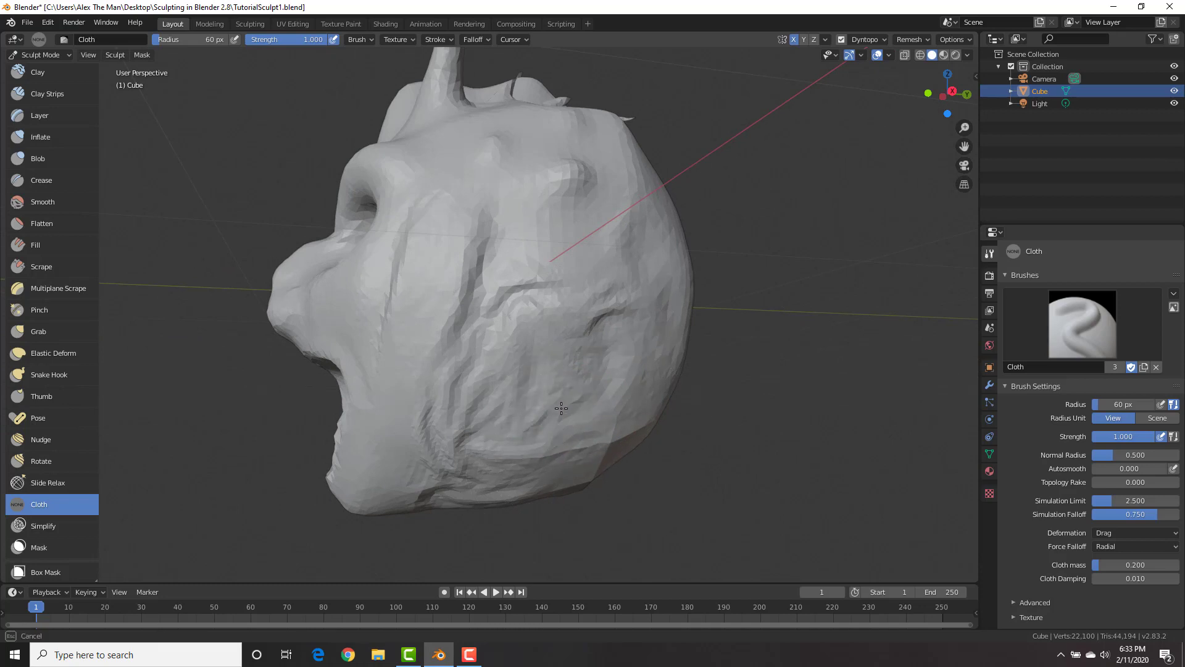
left_click_drag(561, 407, 557, 404)
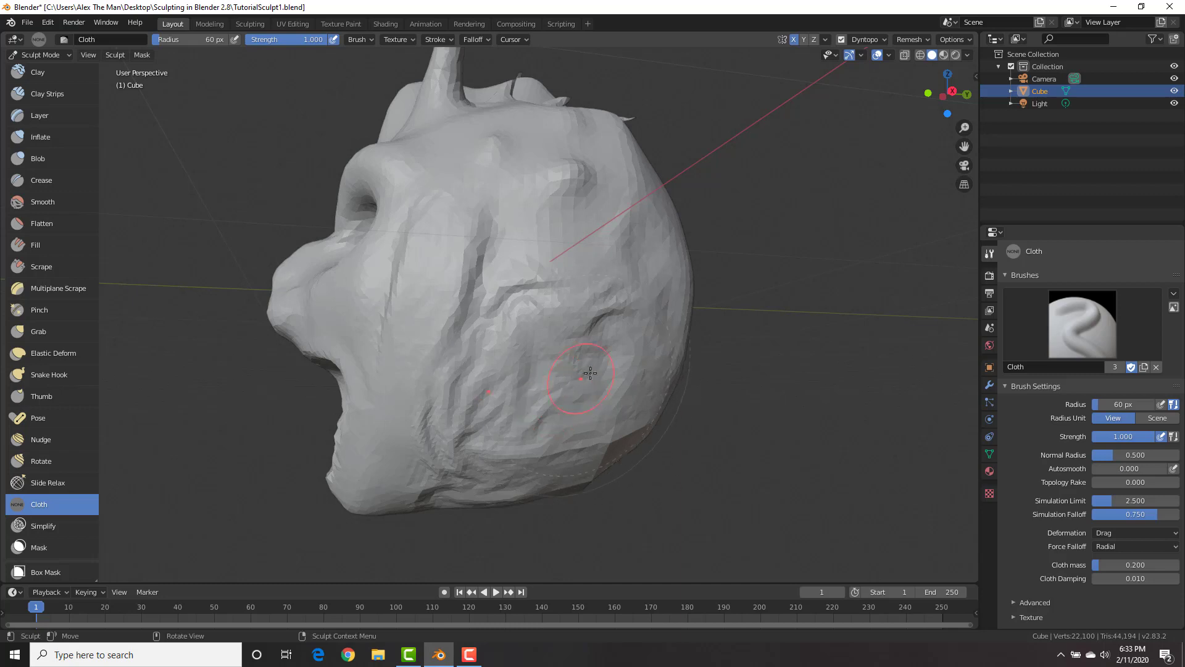
middle_click_drag(627, 371, 579, 364)
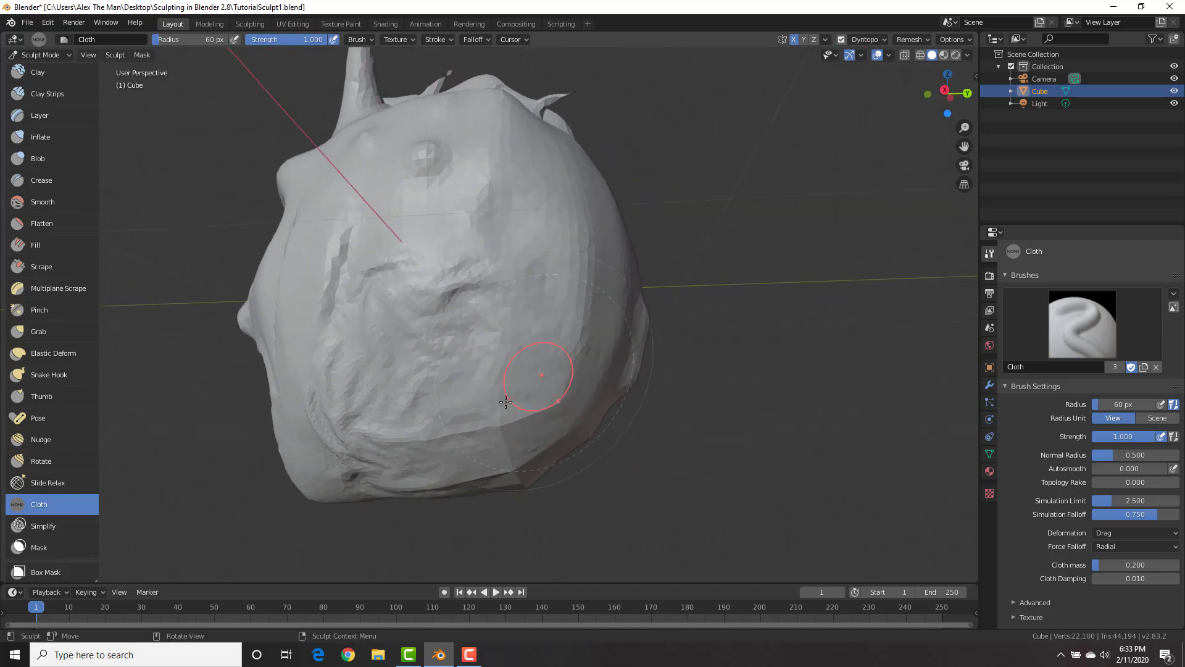
left_click_drag(516, 425, 467, 391)
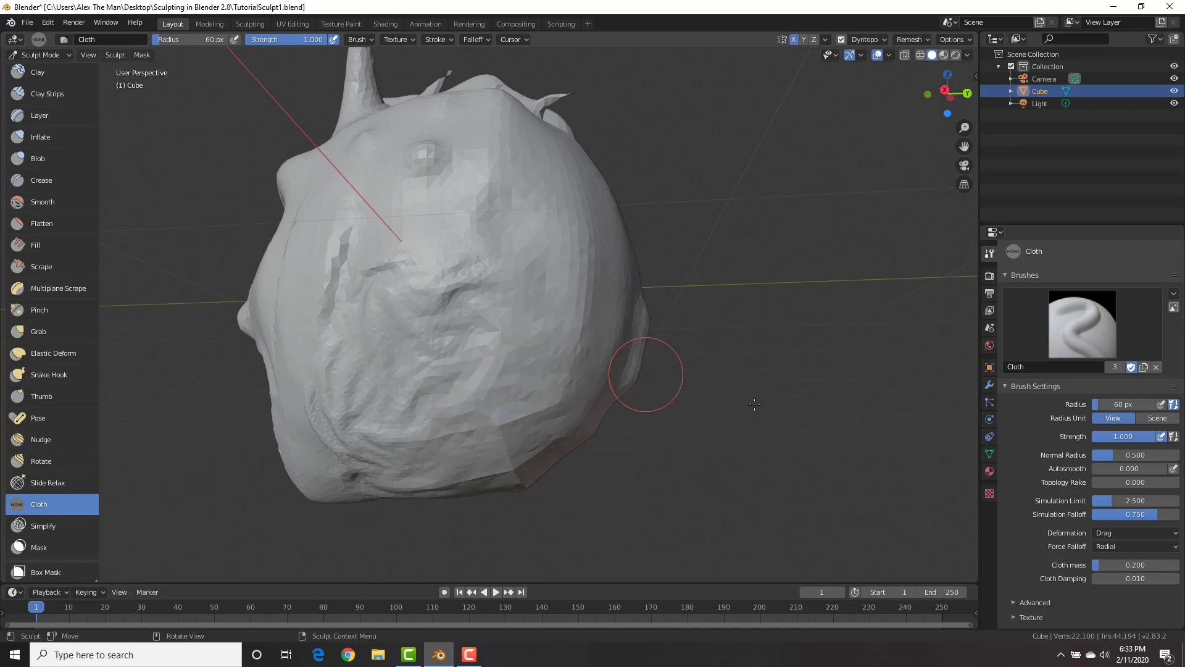
middle_click_drag(465, 328, 543, 344)
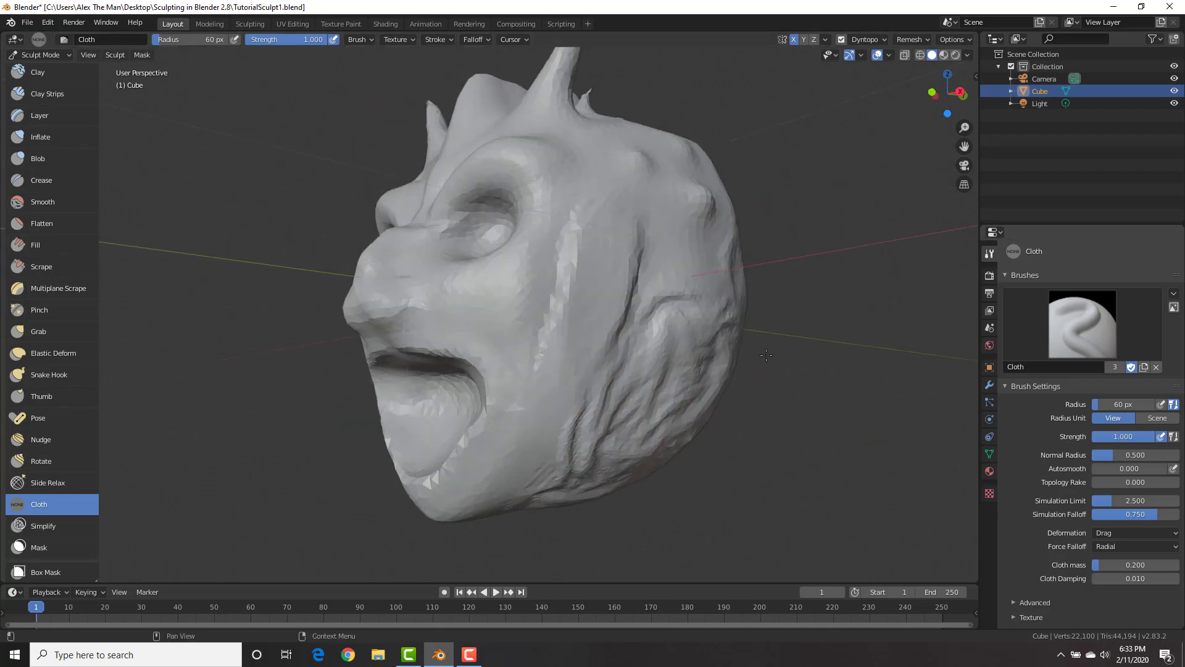
mouse_move(582, 285)
middle_mouse_down()
mouse_move(632, 301)
mouse_move(511, 286)
mouse_move(579, 272)
mouse_move(548, 266)
middle_mouse_up()
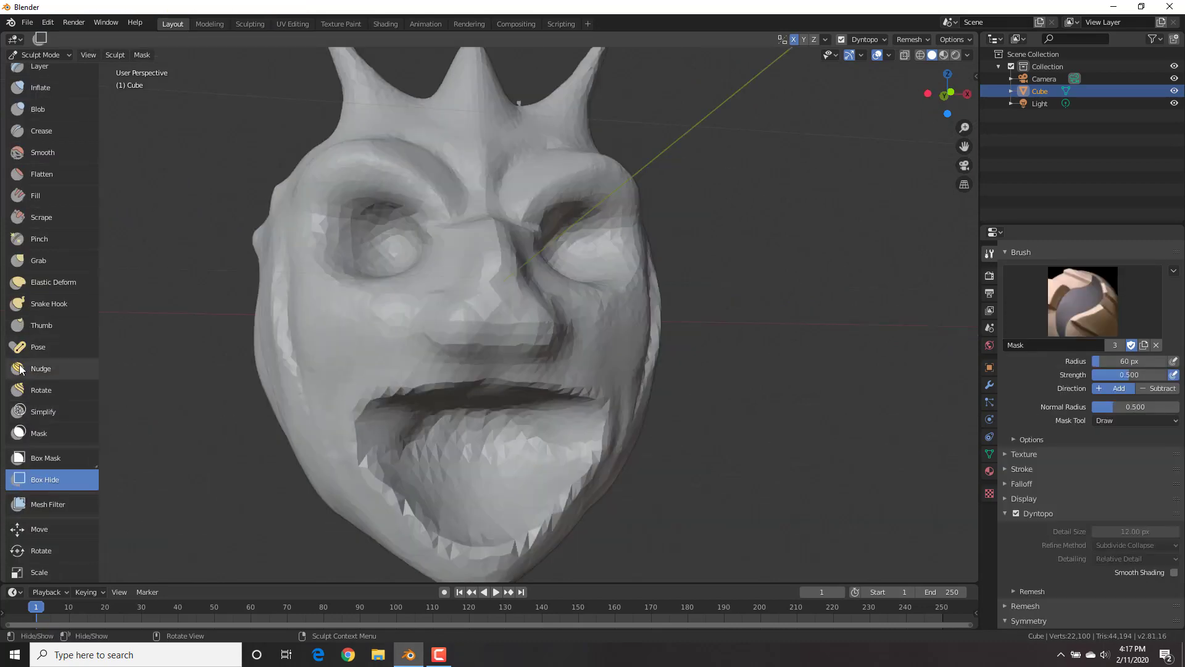
scroll(56, 348, "up", 4)
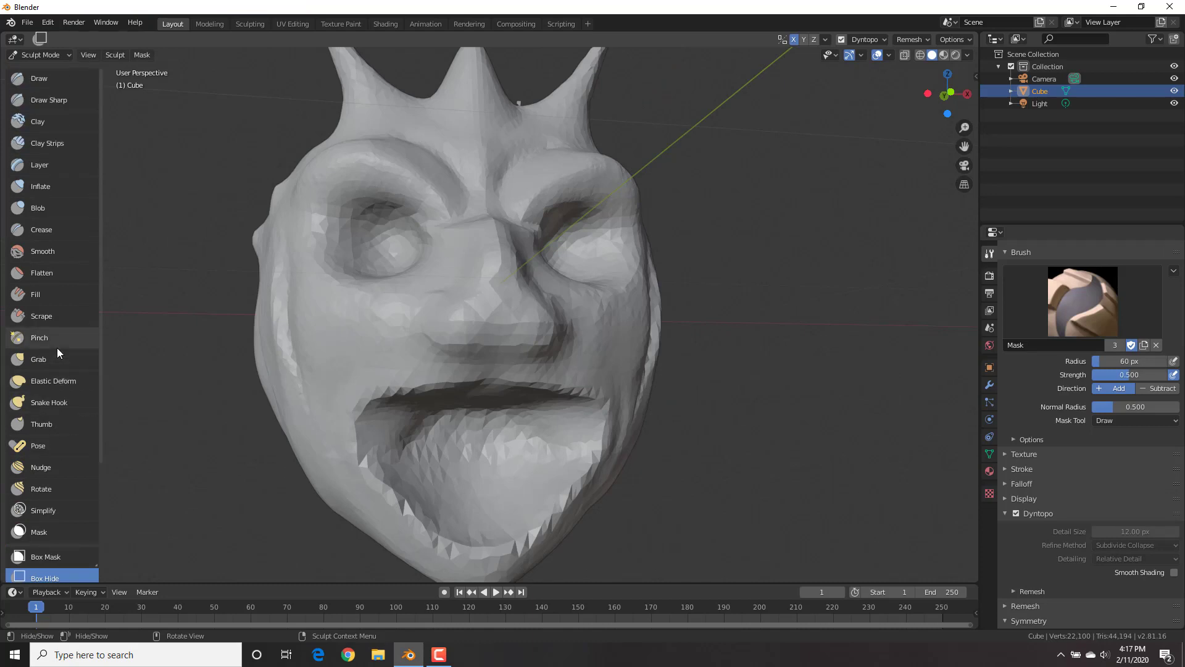
scroll(57, 347, "down", 6)
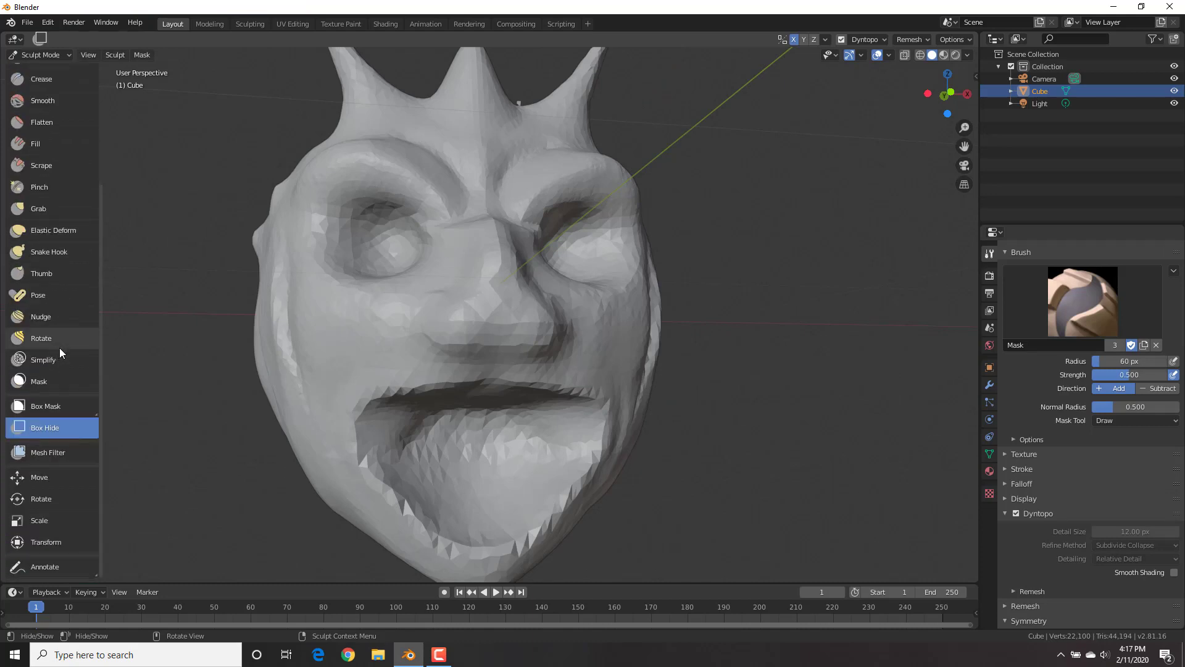
scroll(59, 346, "up", 6)
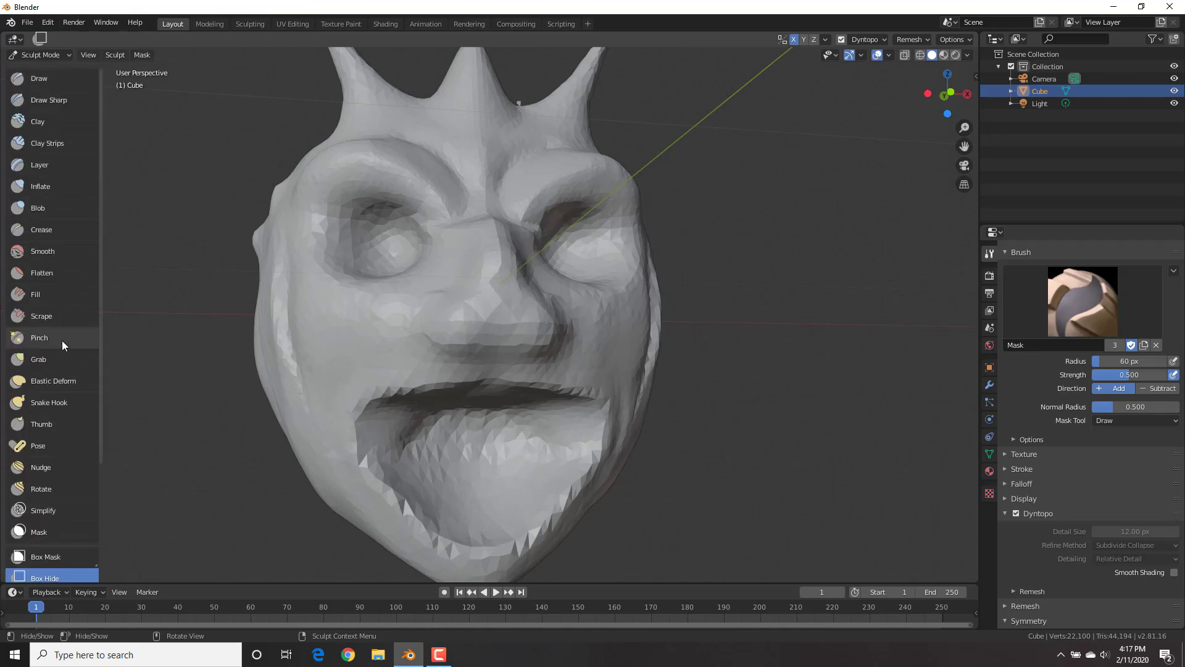
Save the sculpt as TutorialSculpt1.blend in the Sculpting in Blender 2.8 folder.
left_click(27, 23)
left_click(65, 116)
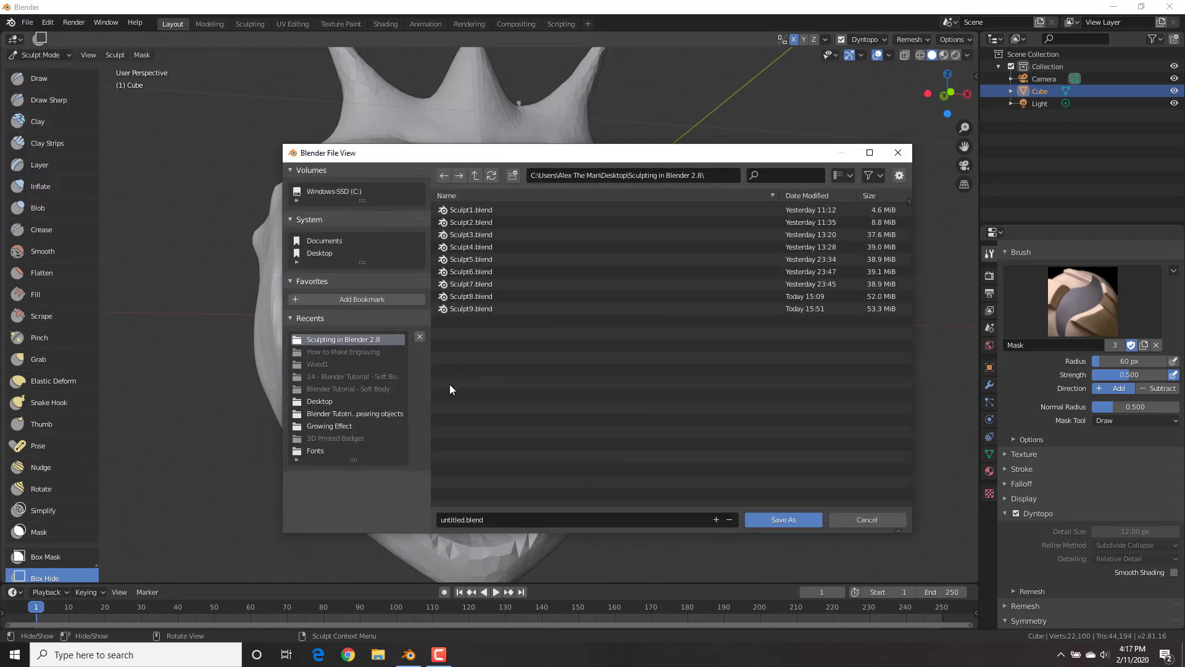
left_click(491, 521)
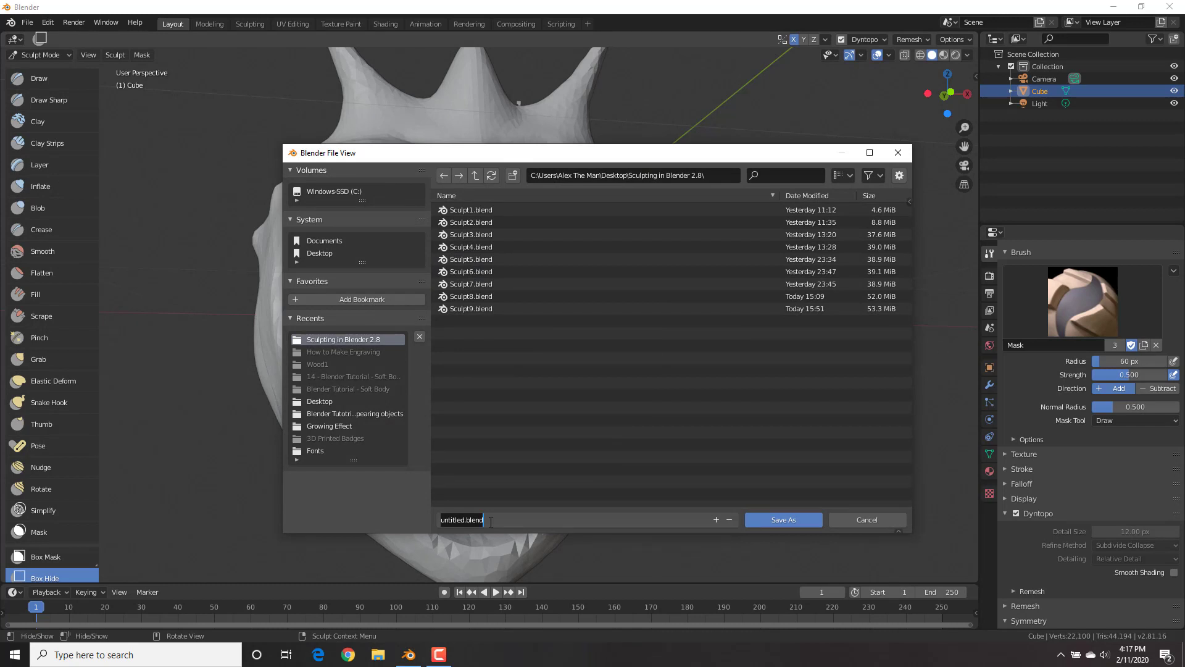
type("TutorialSculpt1")
left_click(776, 524)
left_click(776, 521)
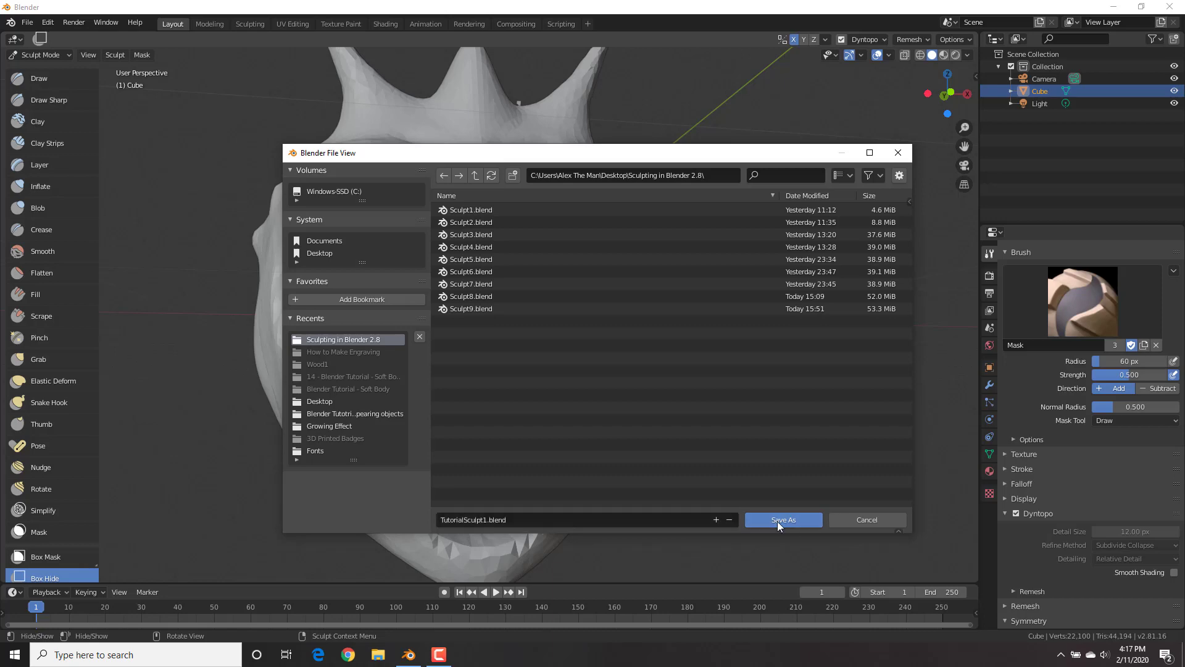
mouse_move(678, 317)
middle_mouse_down()
mouse_move(569, 324)
mouse_move(538, 342)
mouse_move(662, 323)
middle_mouse_up()
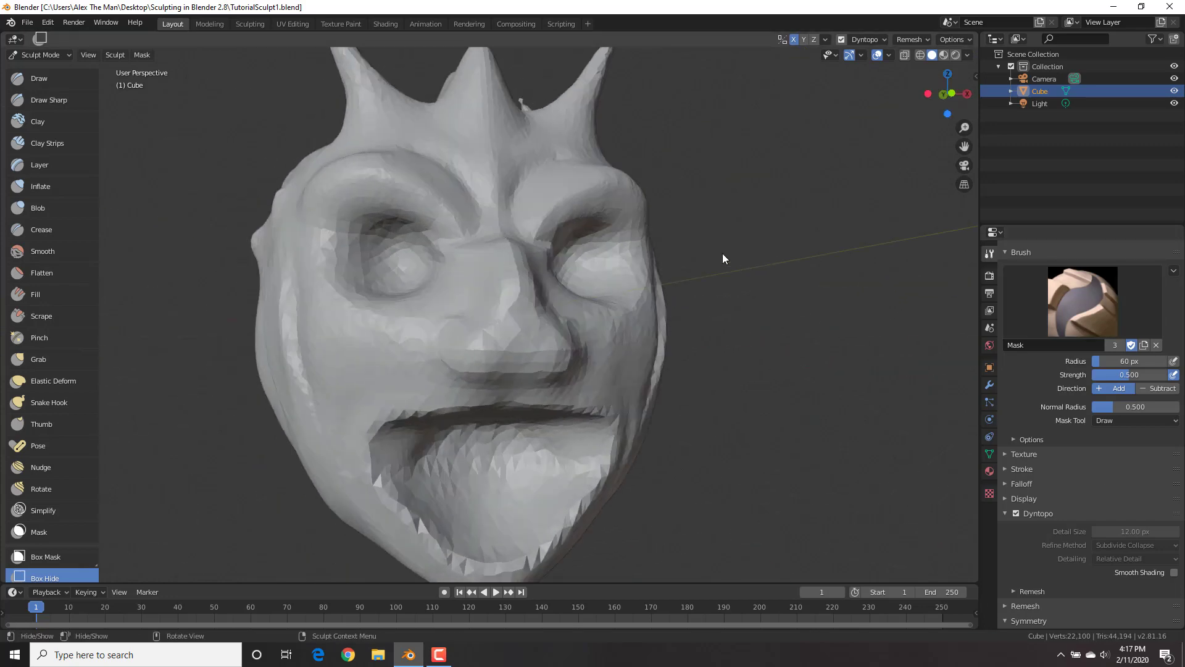
mouse_move(595, 273)
middle_mouse_down()
mouse_move(494, 269)
mouse_move(550, 288)
mouse_move(607, 287)
mouse_move(526, 295)
mouse_move(583, 299)
middle_mouse_up()
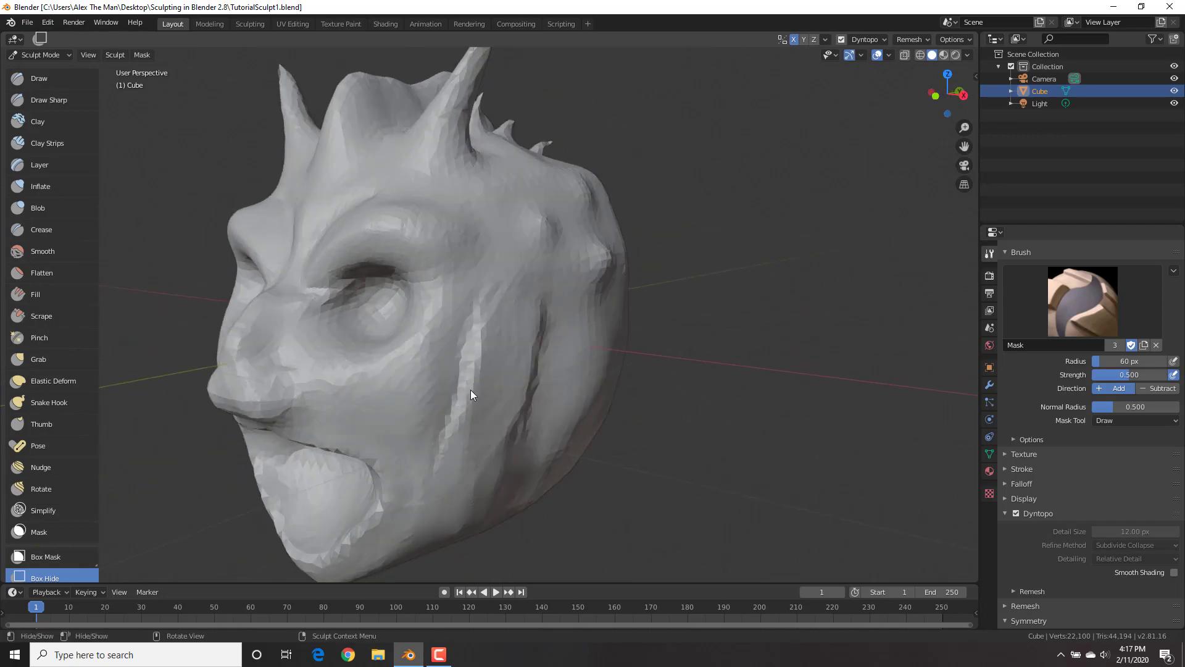
scroll(500, 344, "down", 4)
mouse_move(472, 324)
middle_mouse_down()
mouse_move(568, 313)
mouse_move(500, 318)
middle_mouse_up()
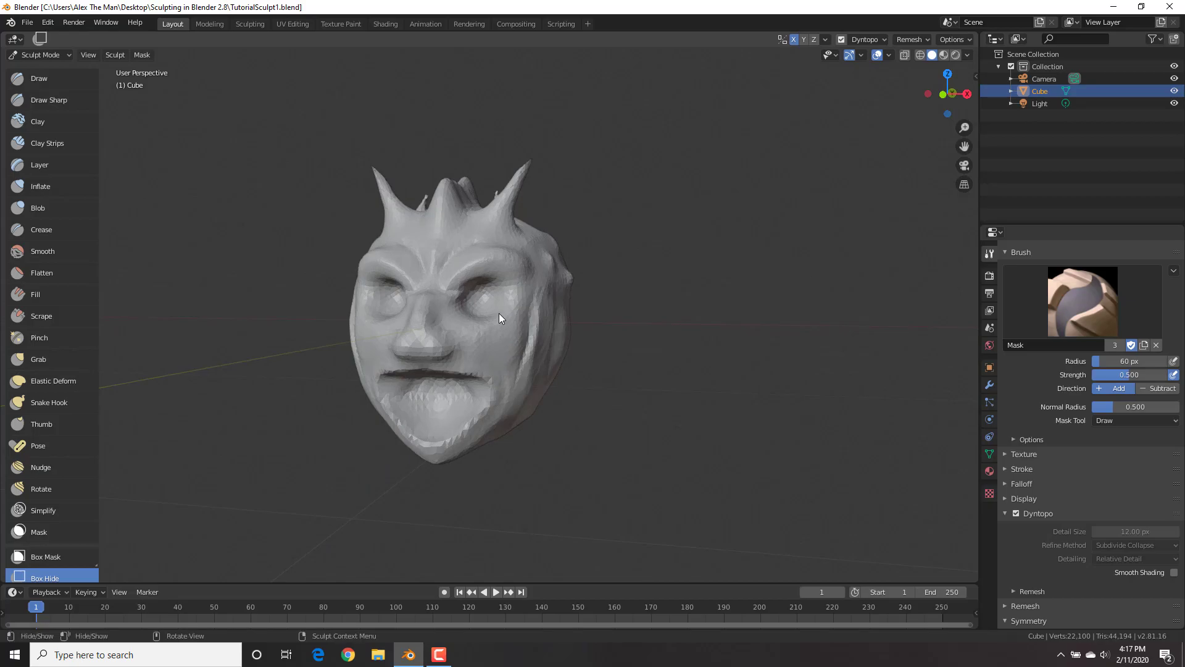